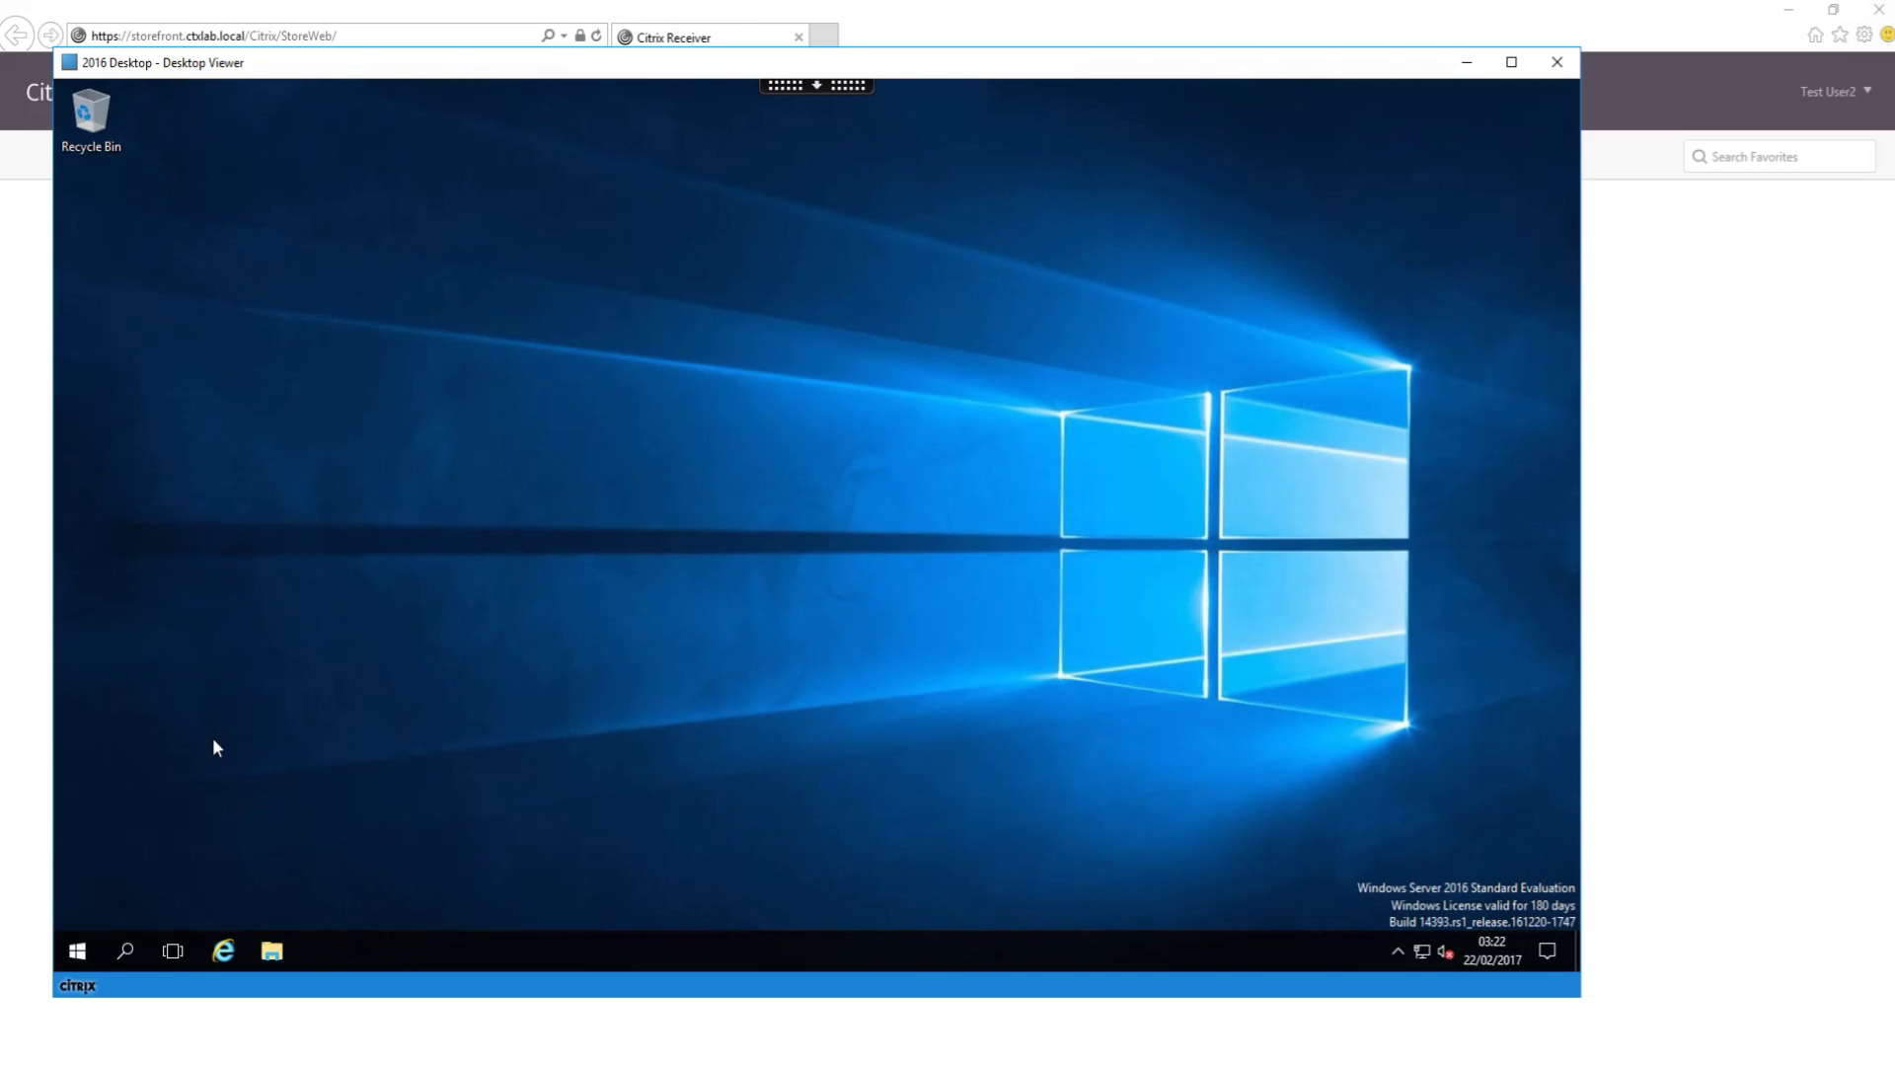
# Check the WEM agent's About details from the tray to confirm version 4.01.00.00.
pyautogui.rightClick(73, 952)
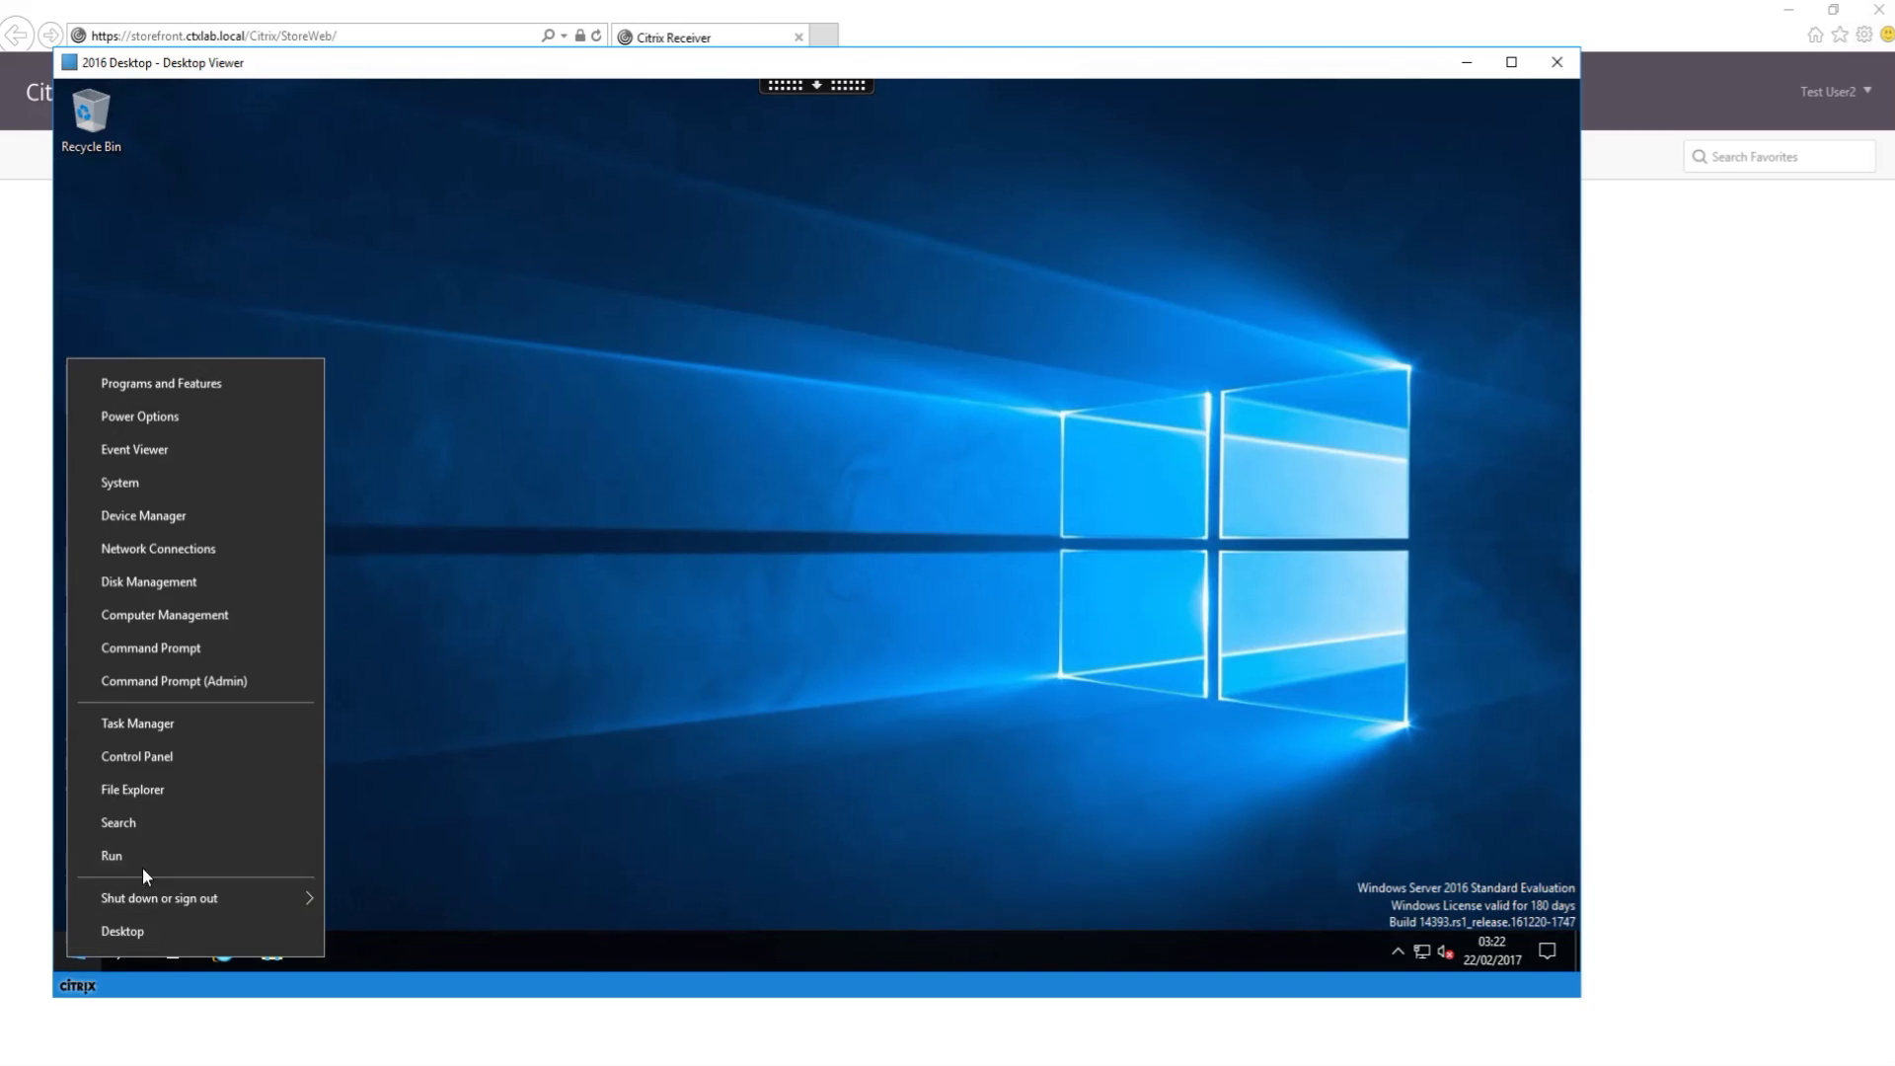
pyautogui.moveTo(158, 903)
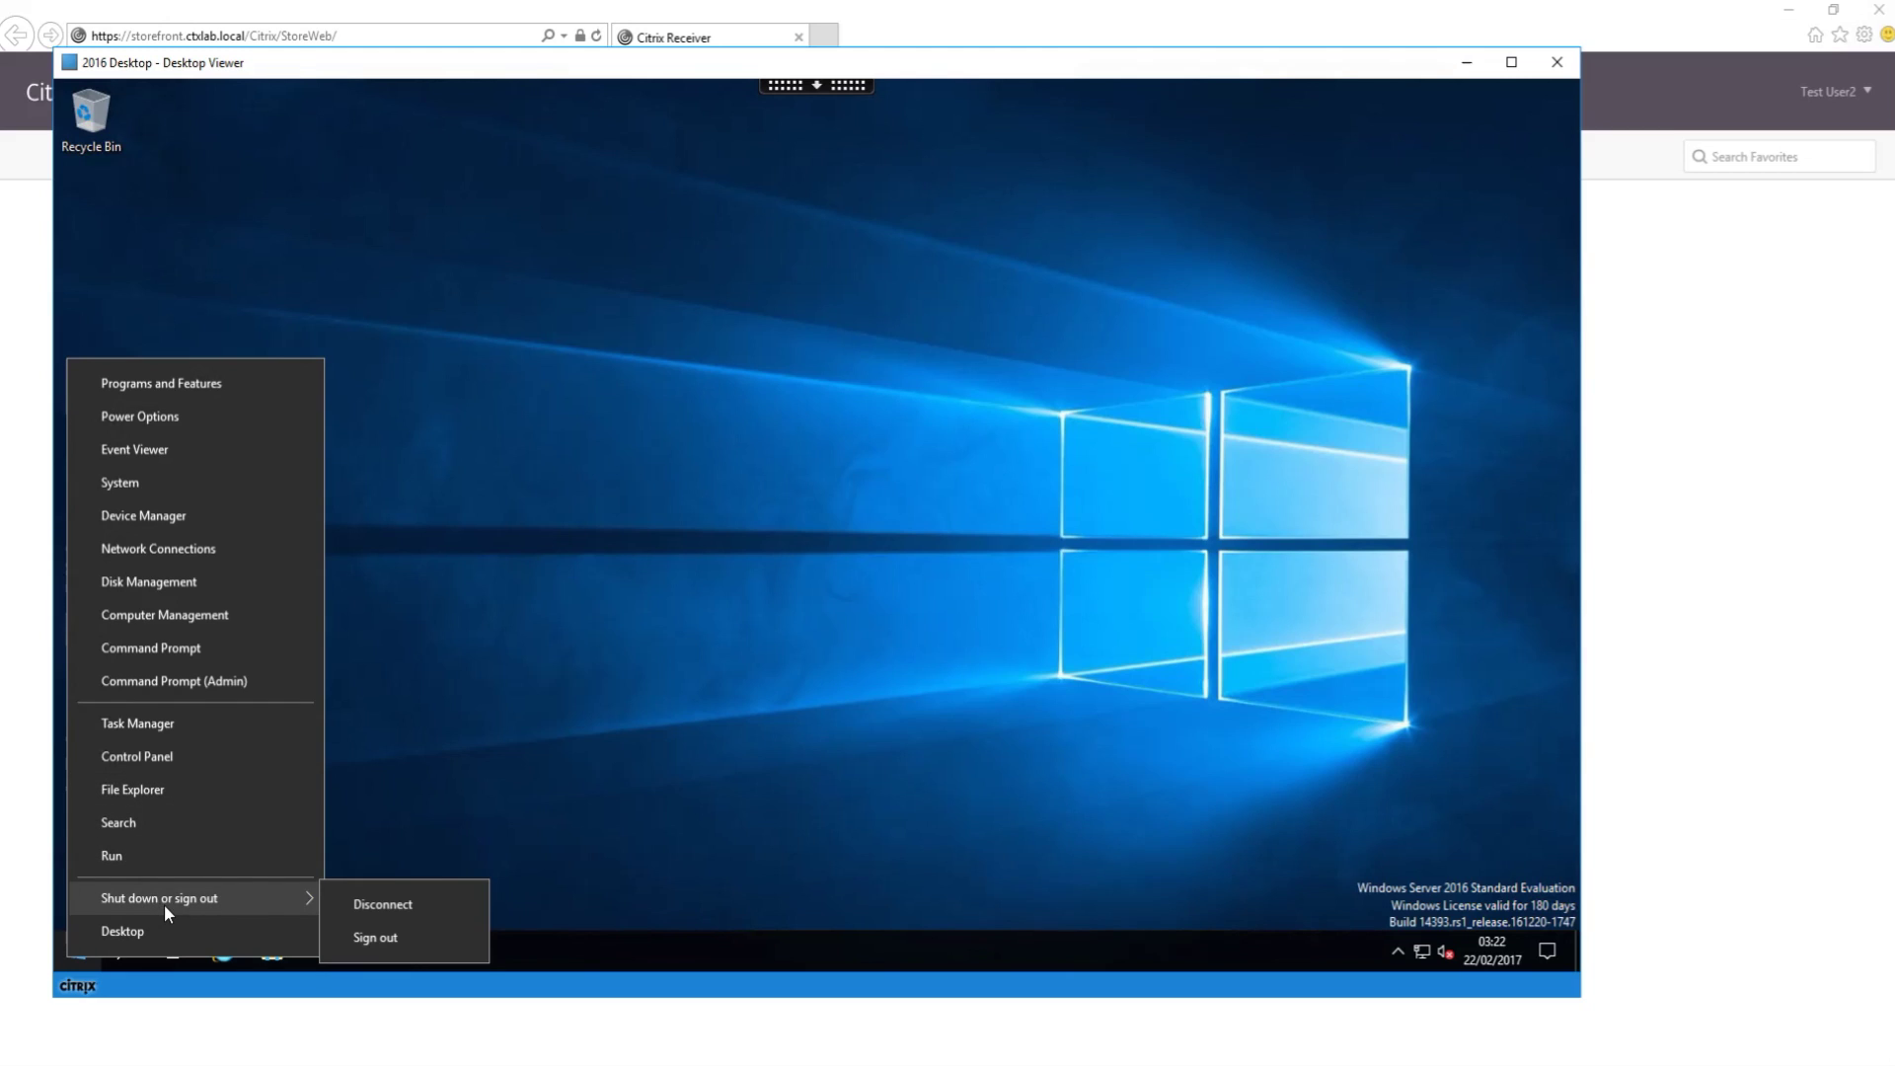
pyautogui.click(537, 754)
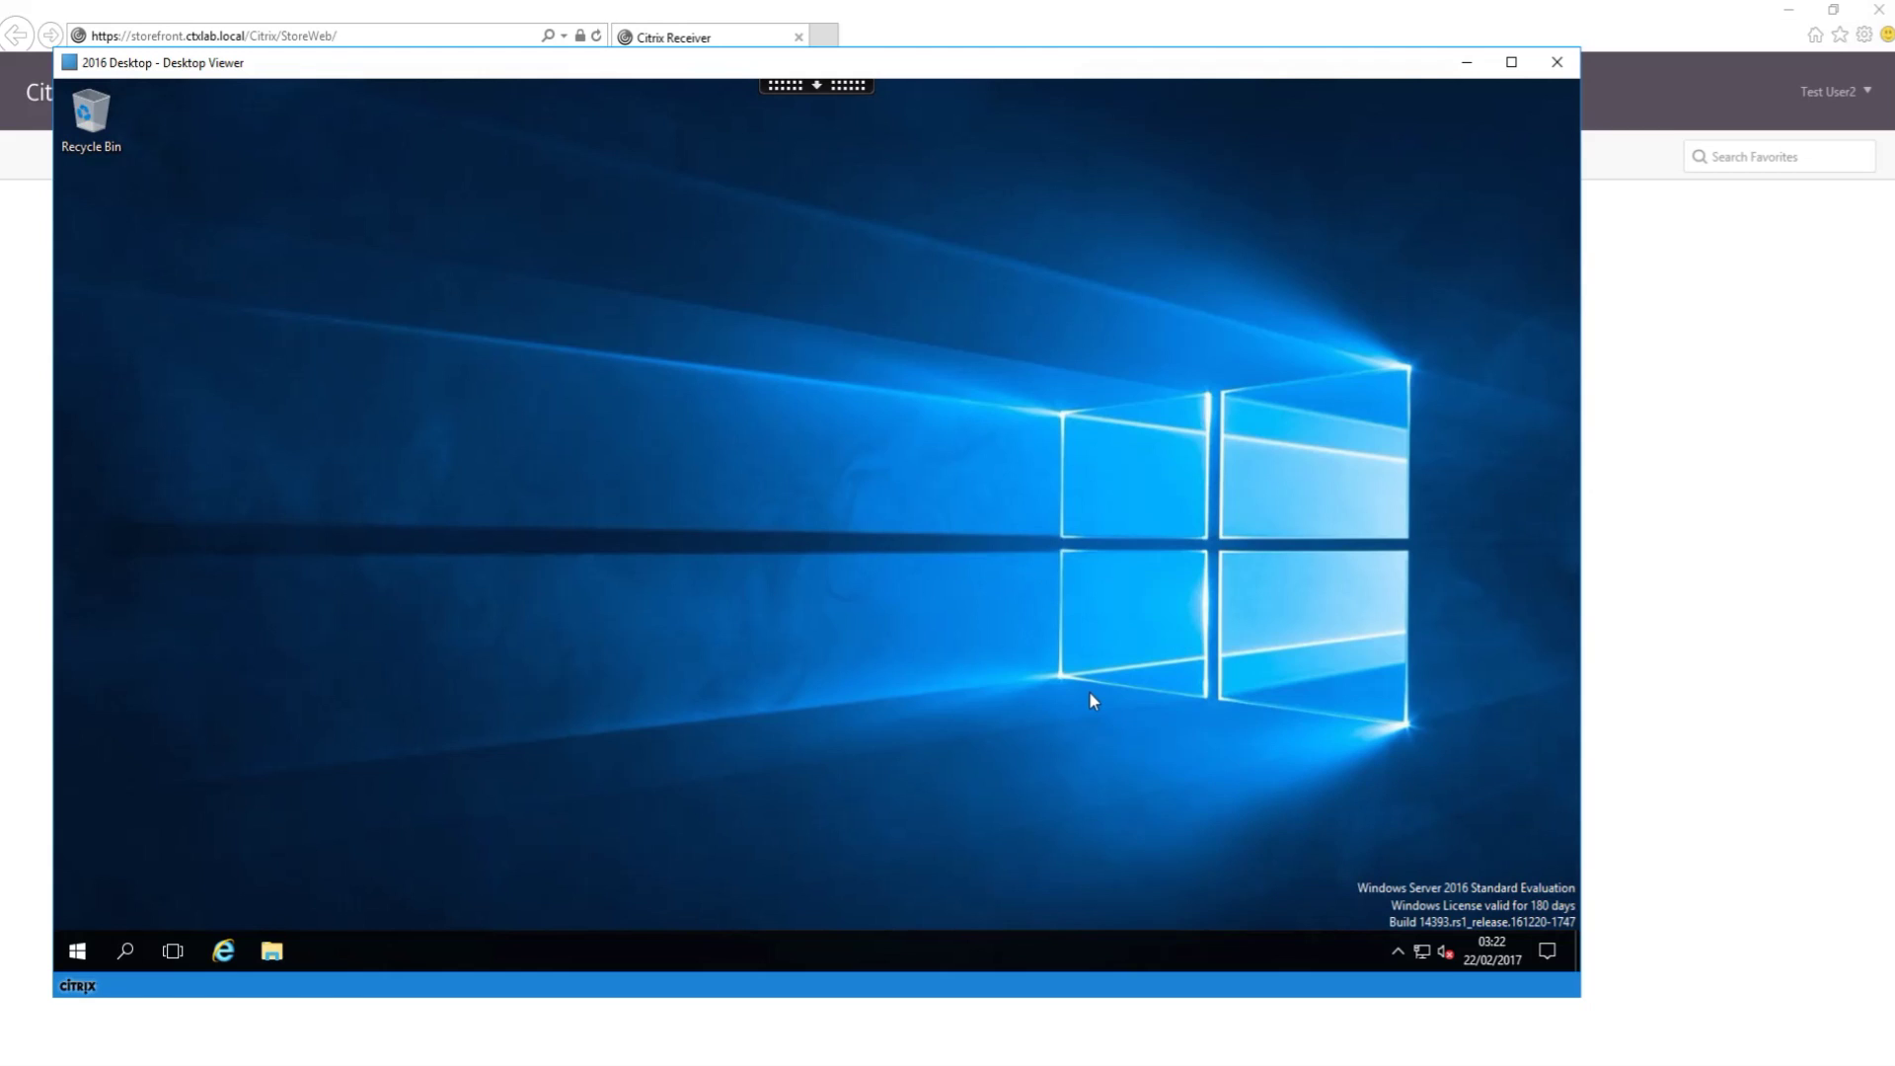
pyautogui.click(1399, 952)
pyautogui.rightClick(1402, 910)
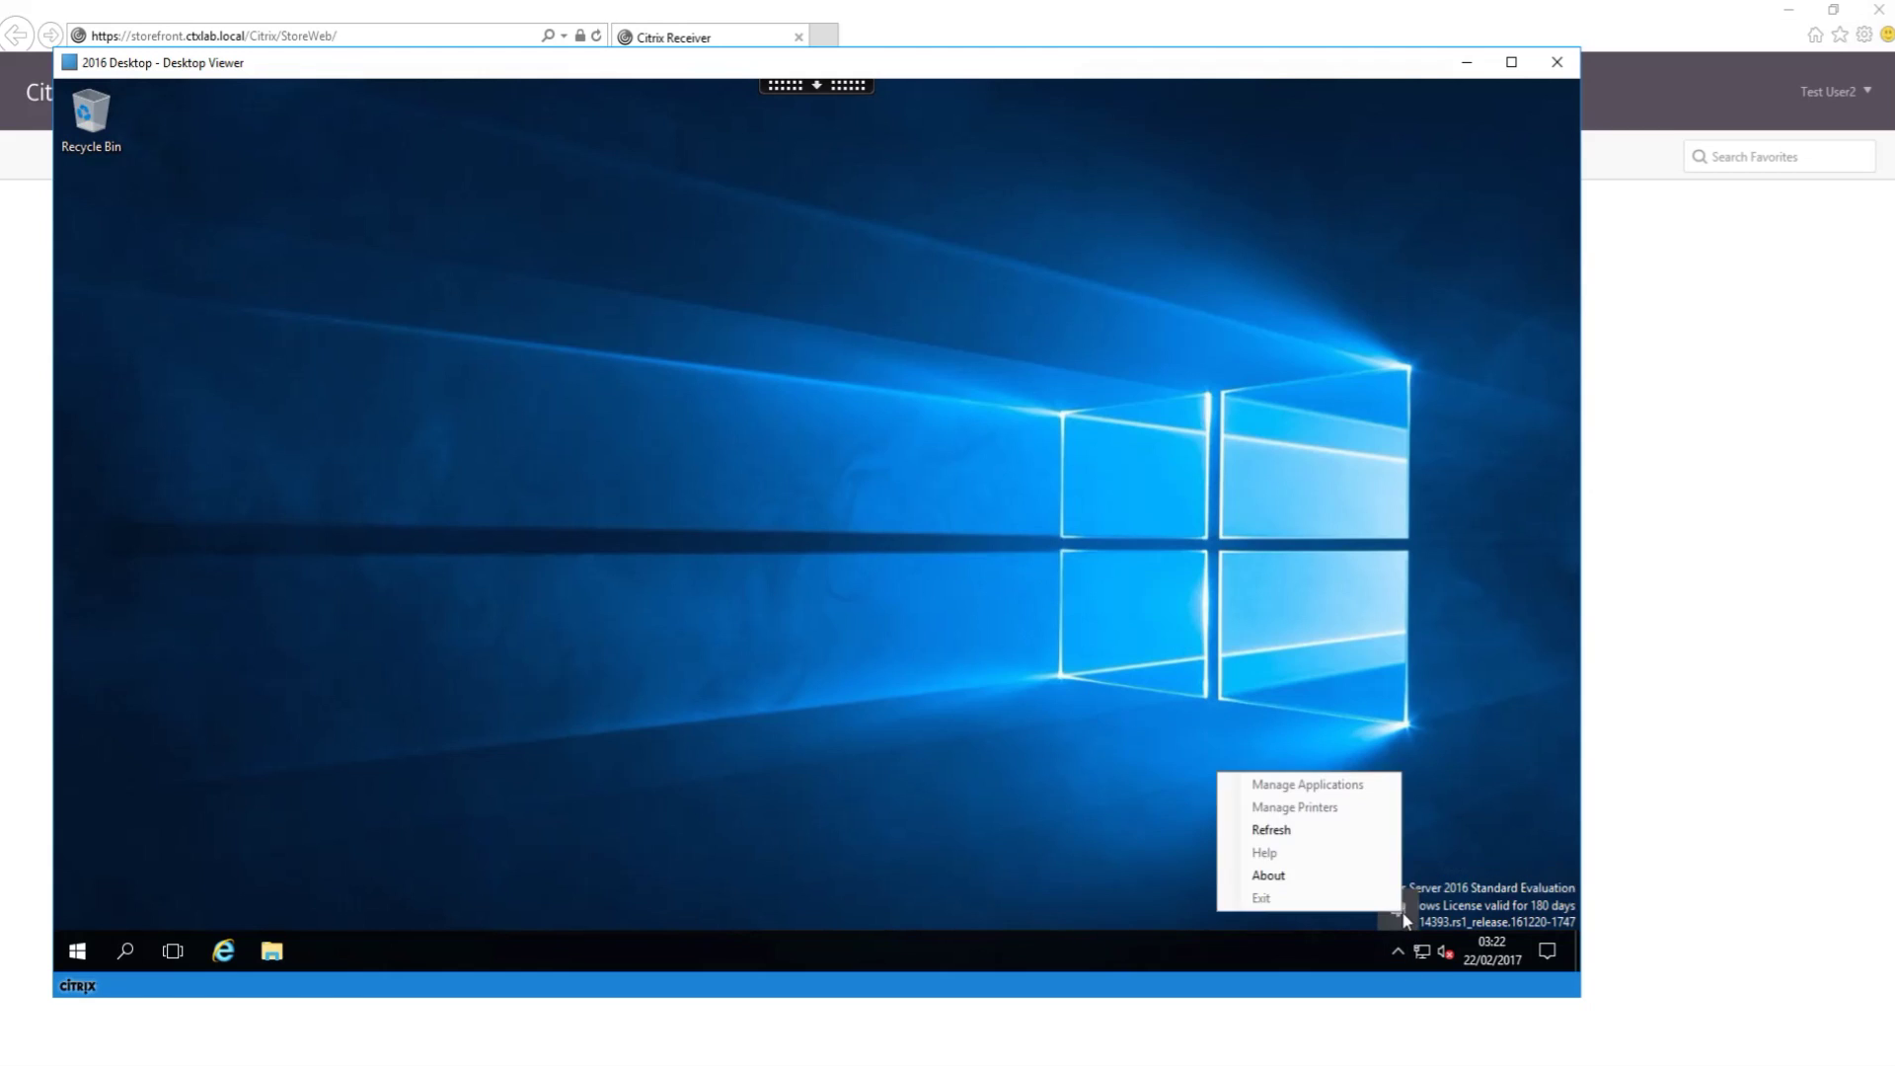
pyautogui.click(1303, 877)
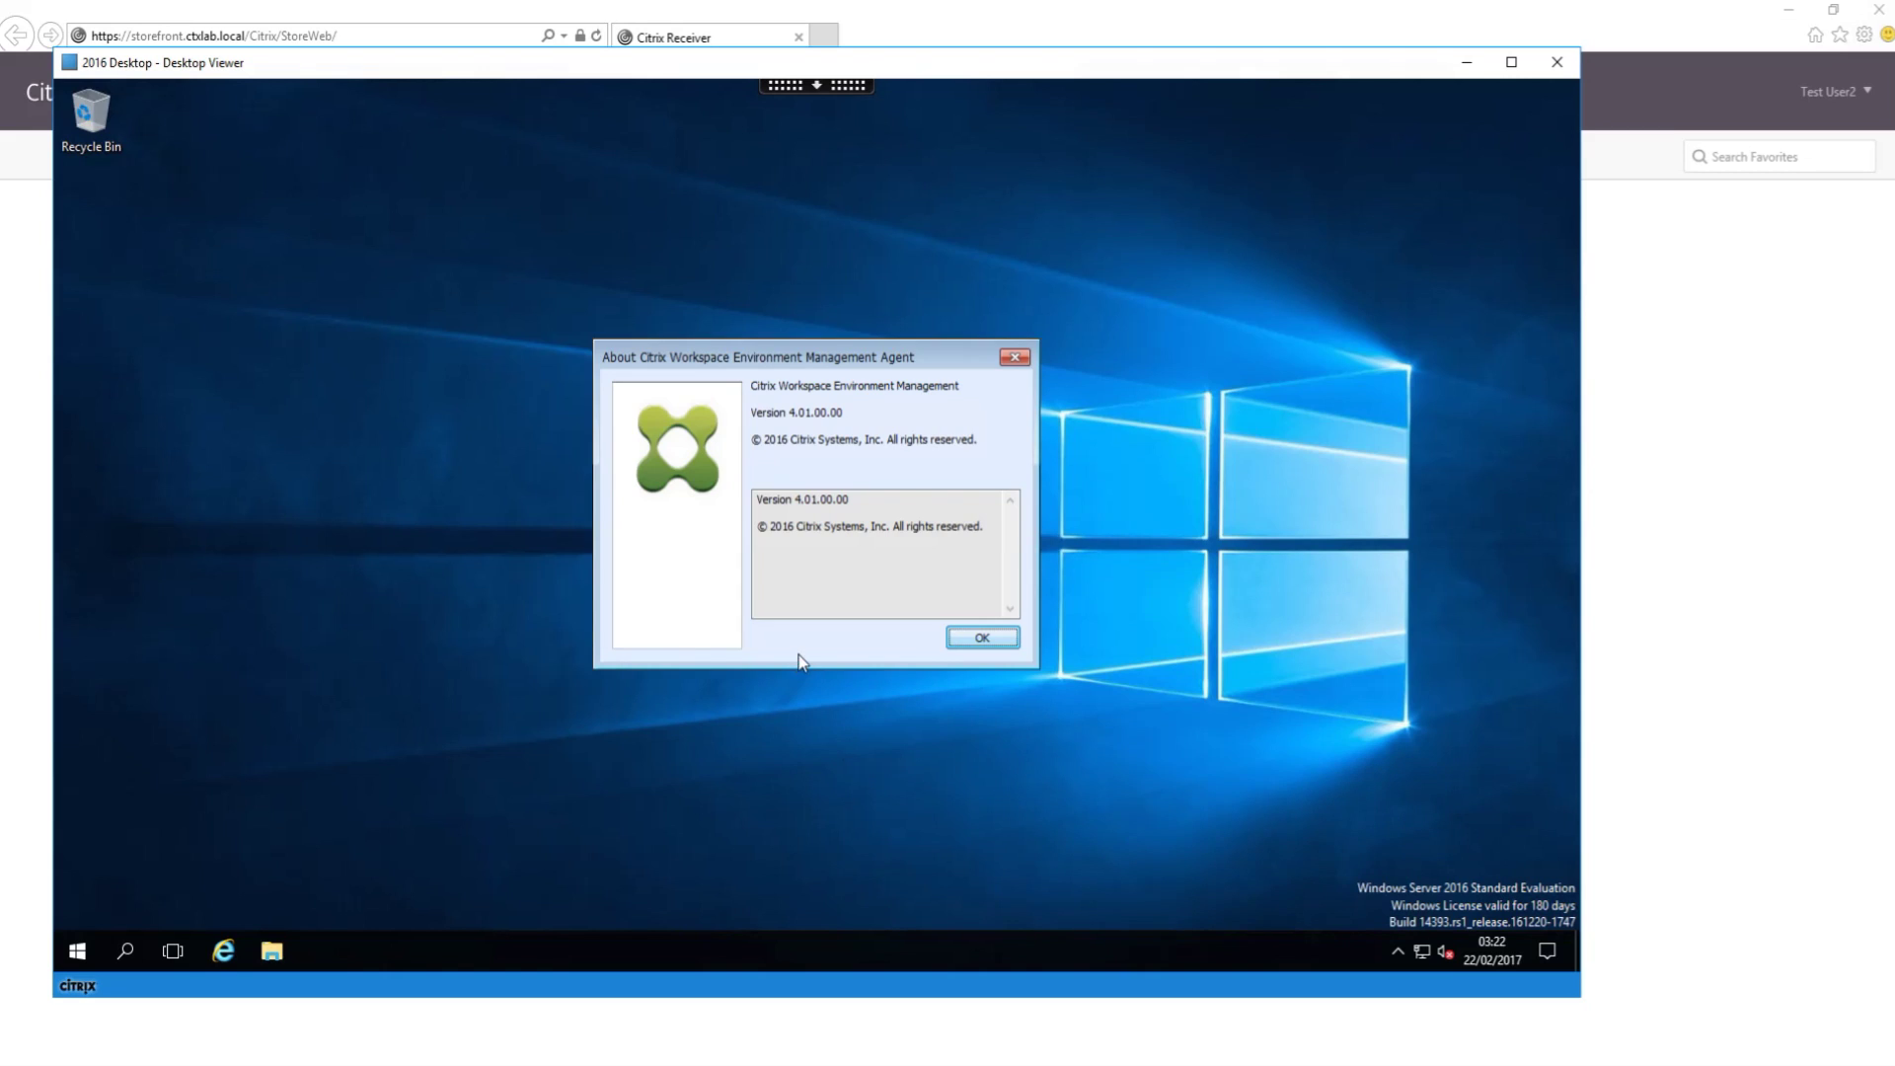
pyautogui.click(969, 640)
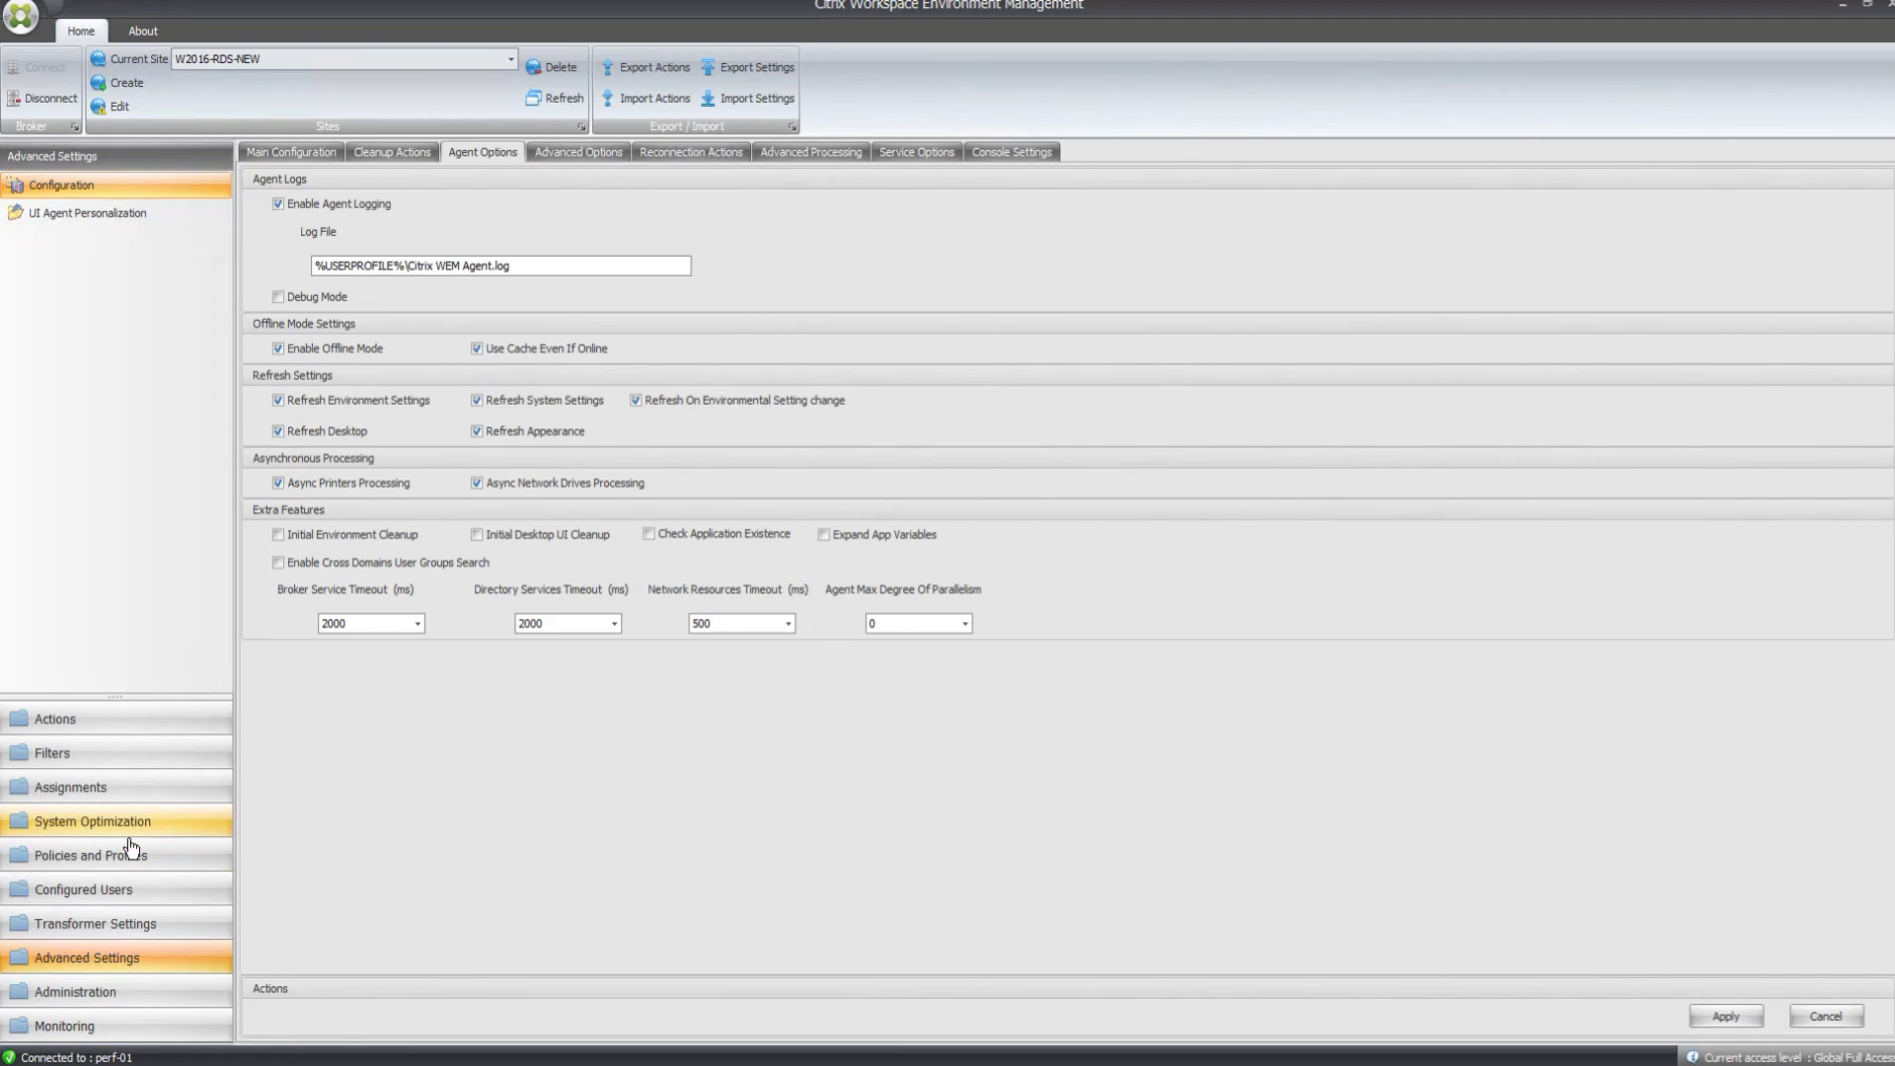
# Enable Process Environmental Settings, Remove Run, Hide Administrative Tools, Hide Turn Off Computer and Force Logoff Button.
pyautogui.click(91, 854)
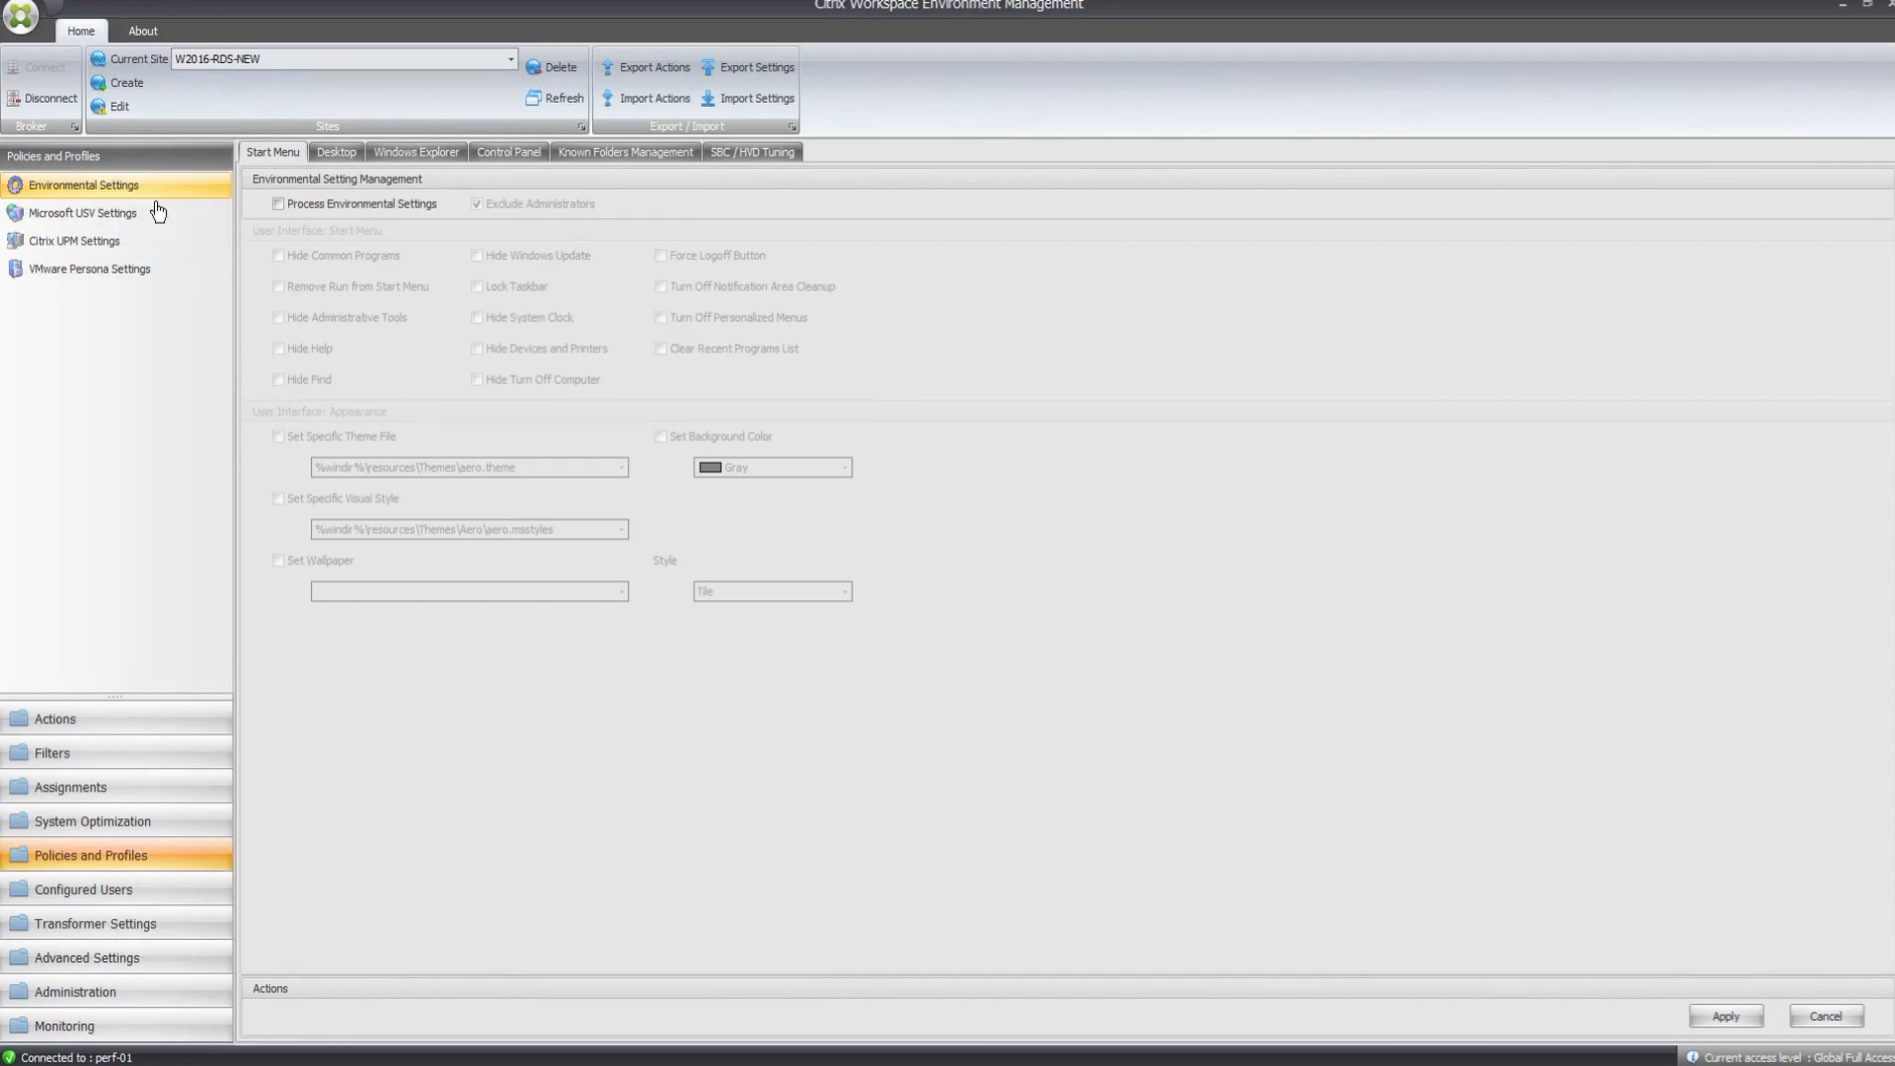
pyautogui.click(280, 204)
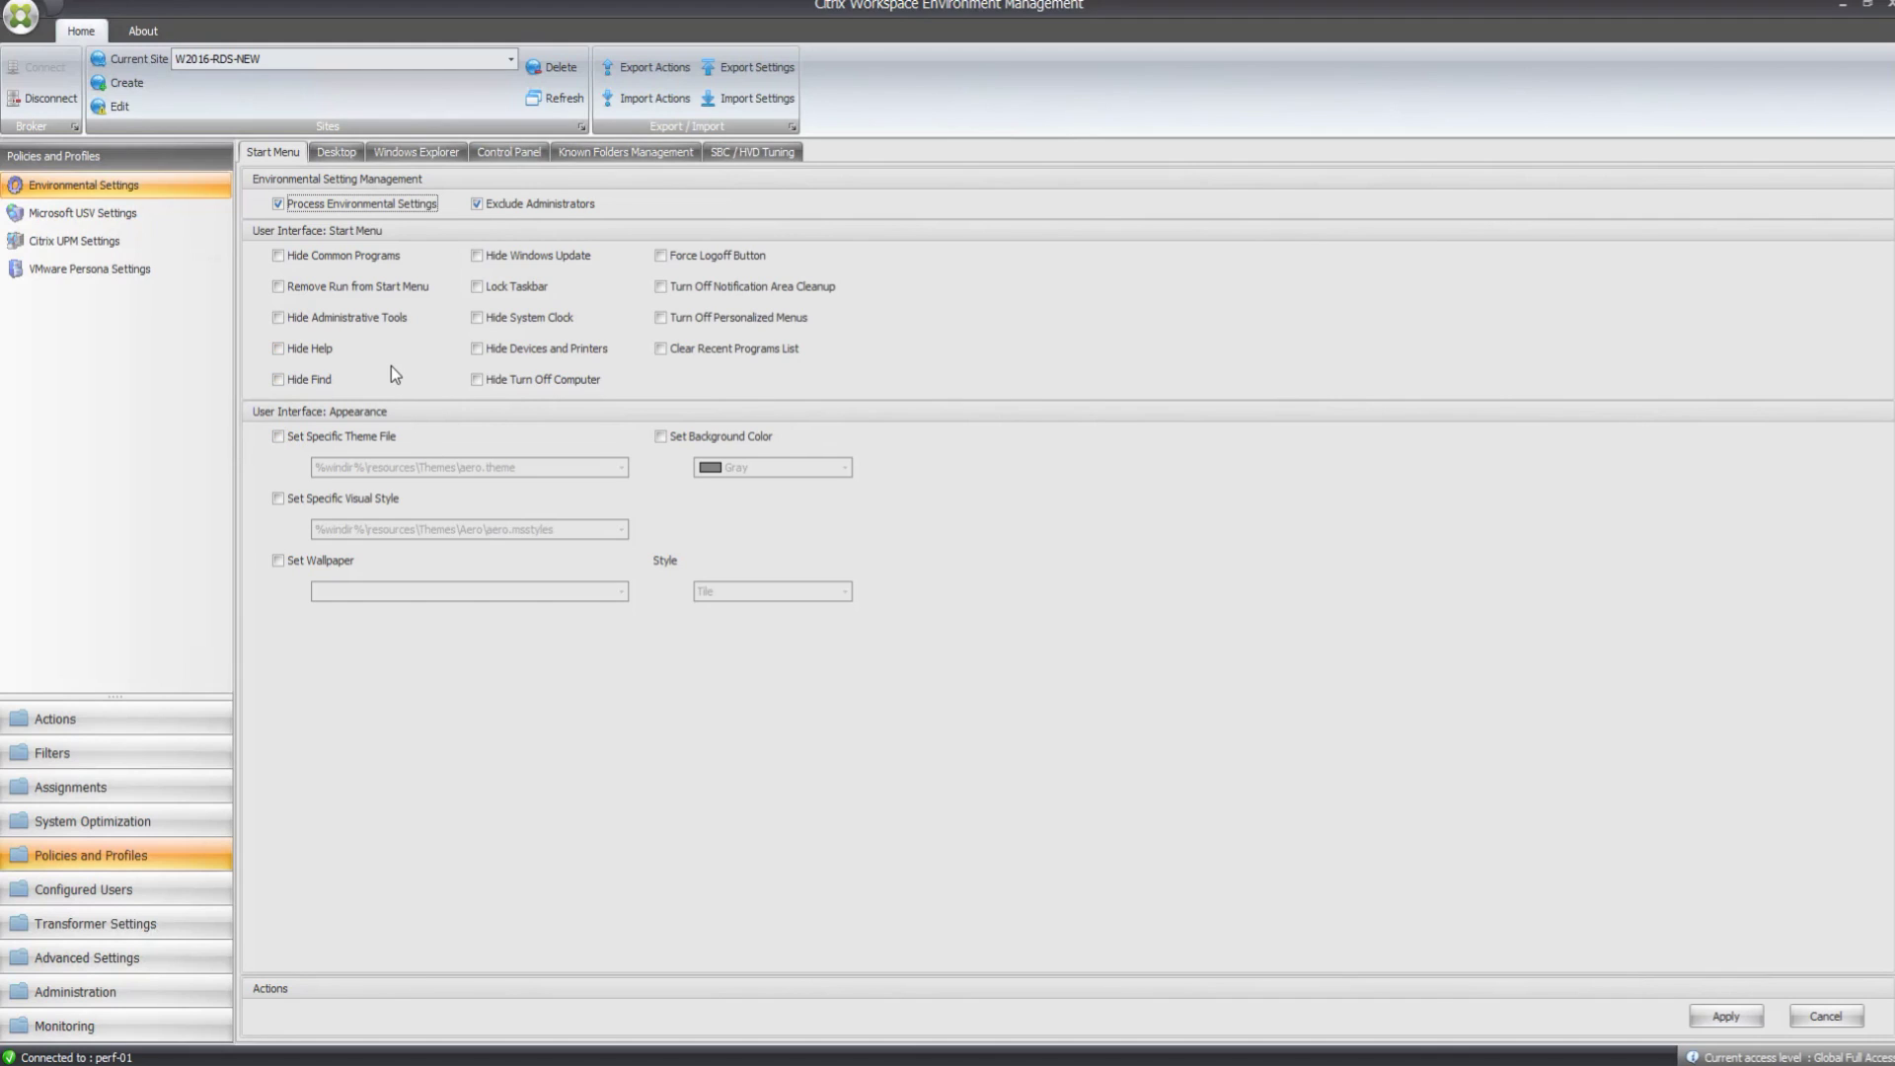
pyautogui.click(276, 288)
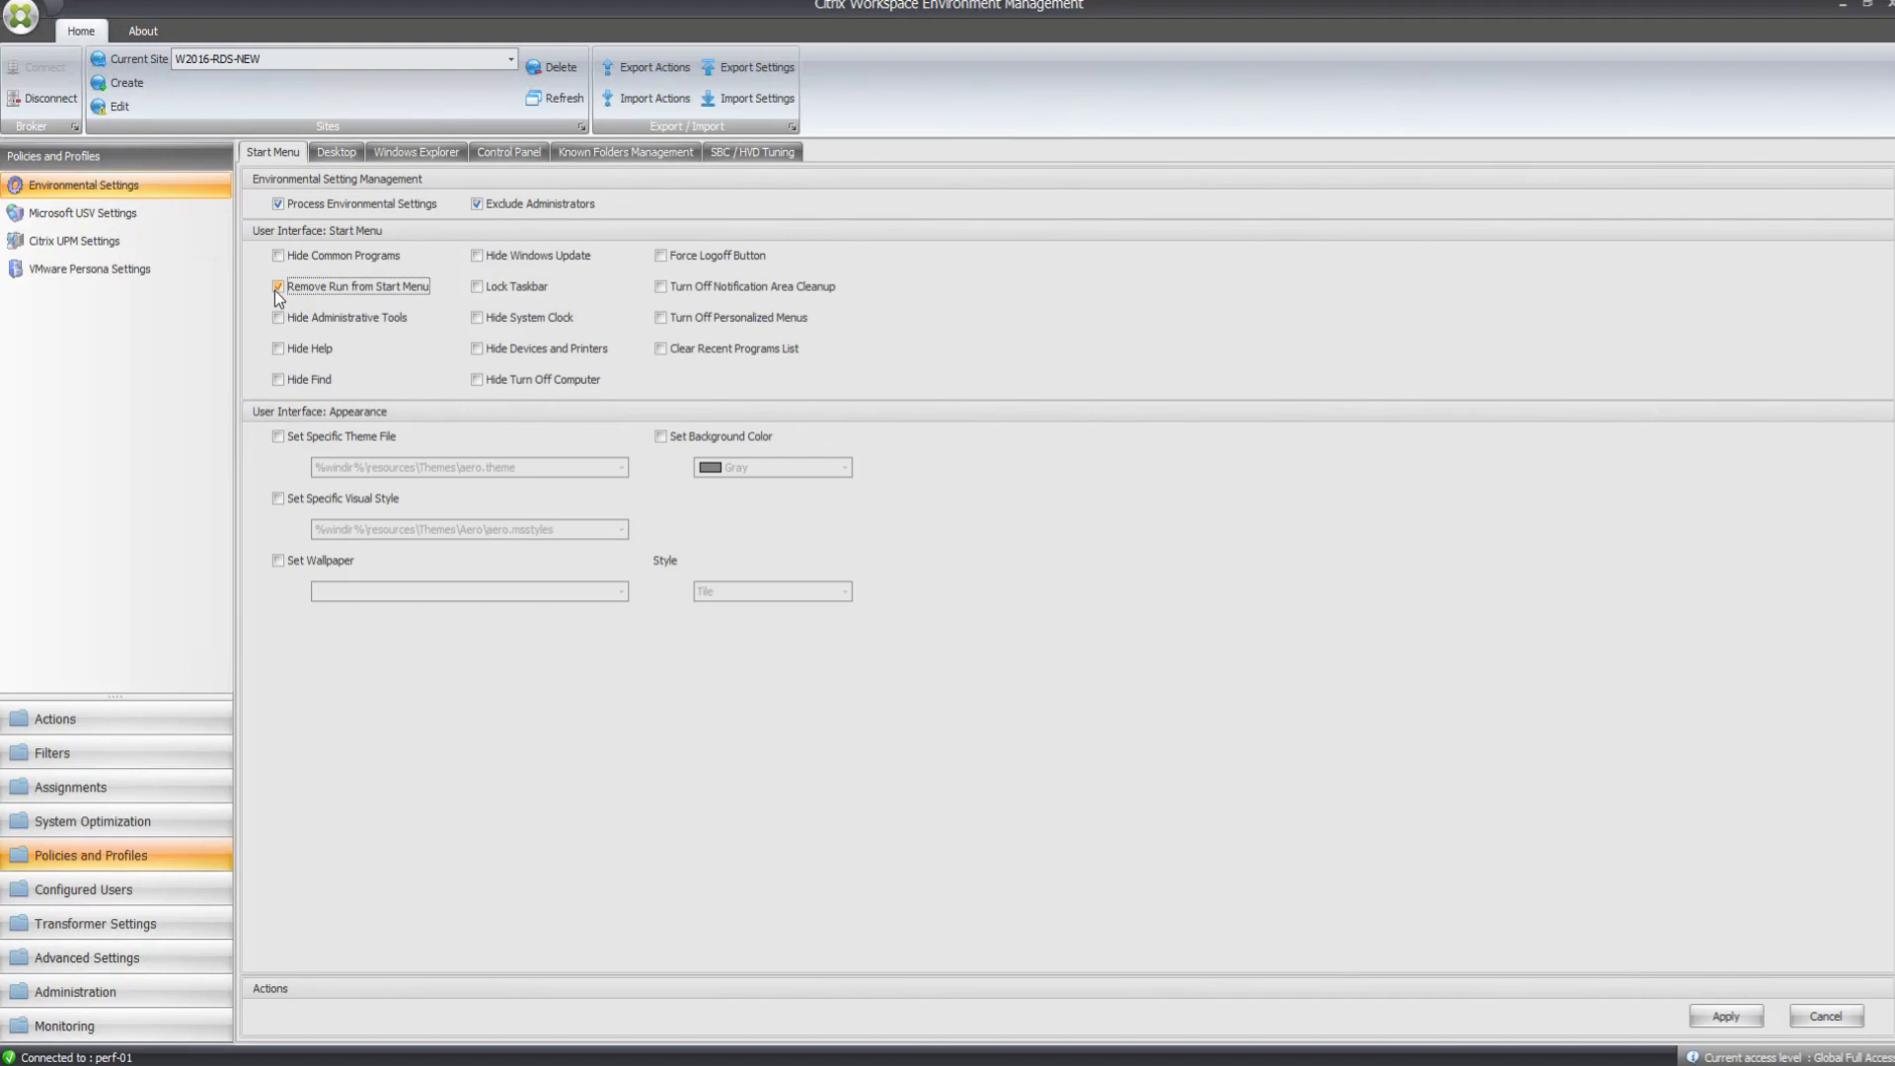
pyautogui.click(281, 317)
pyautogui.click(475, 381)
pyautogui.click(659, 257)
# Enforce the theme file and visual style, and set wallpaper C:\Files\axess-screen-saver-2017.jpg in Fit style.
pyautogui.click(278, 438)
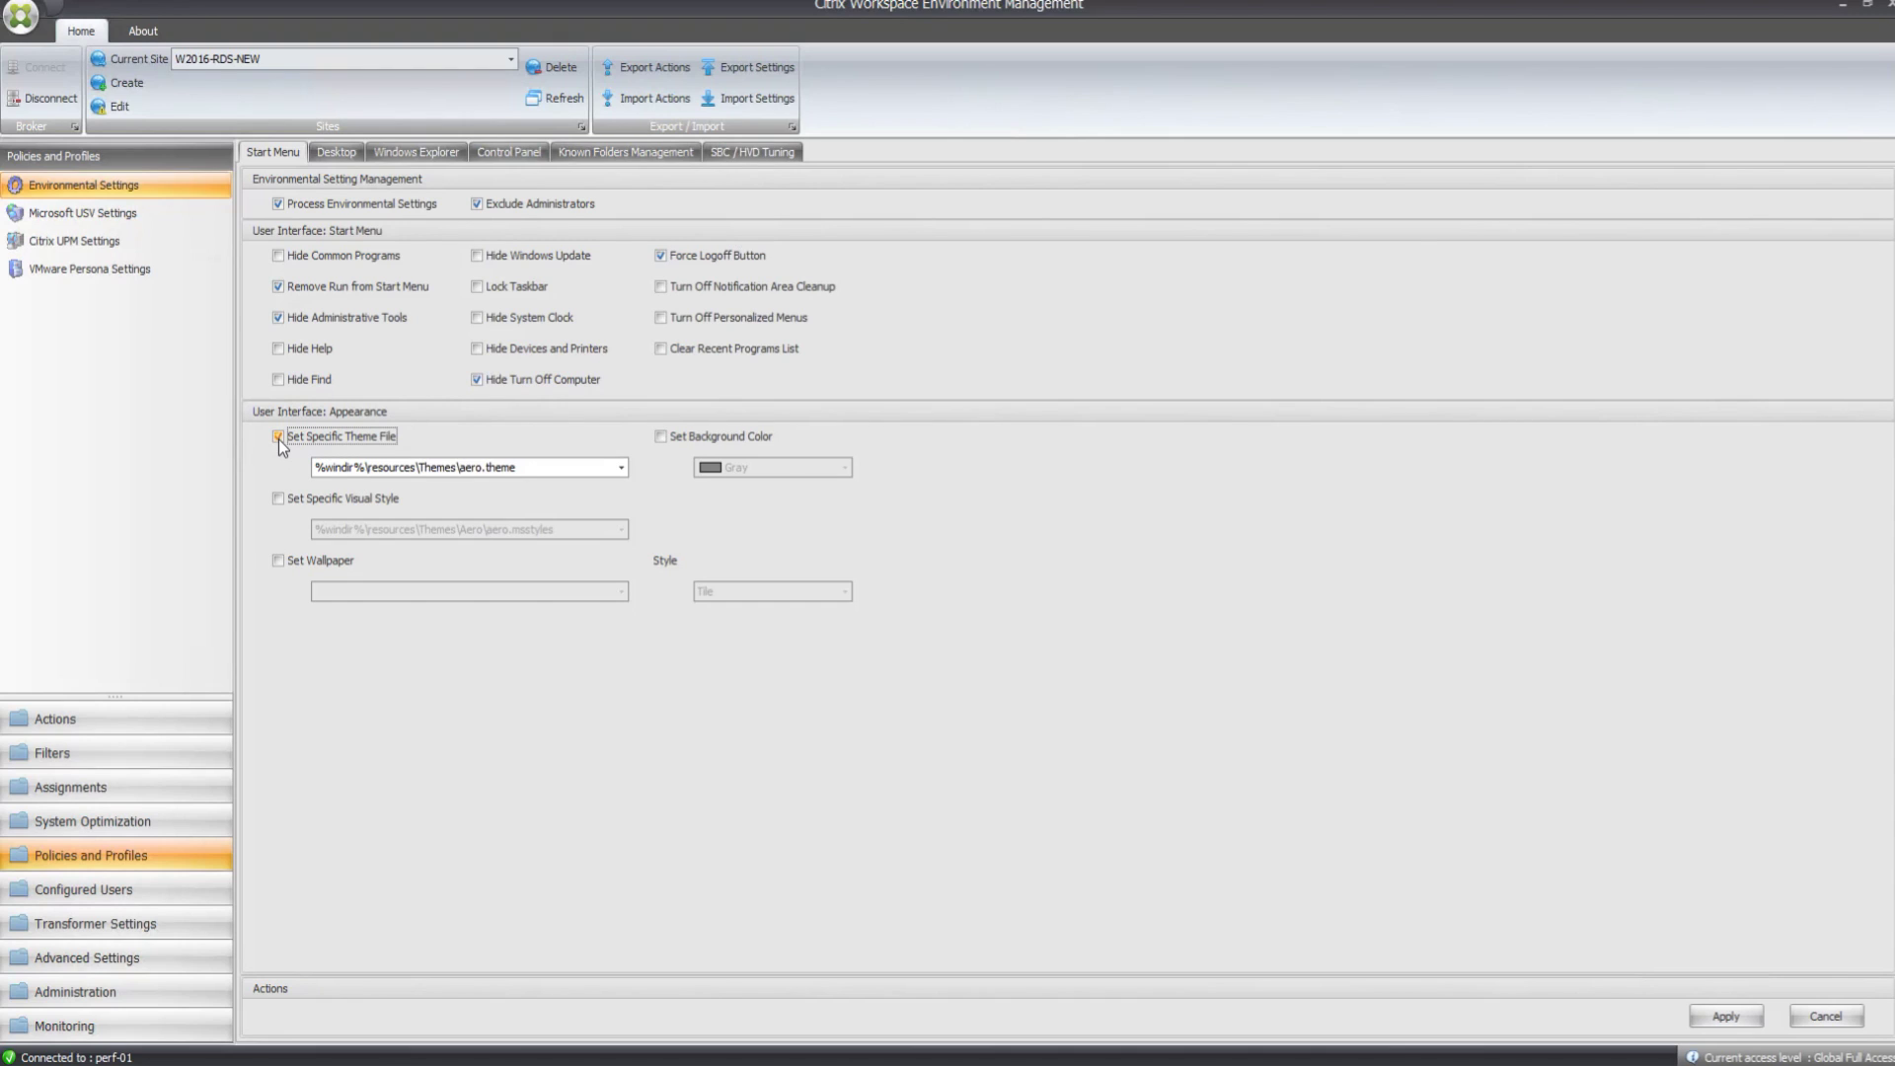
pyautogui.click(281, 500)
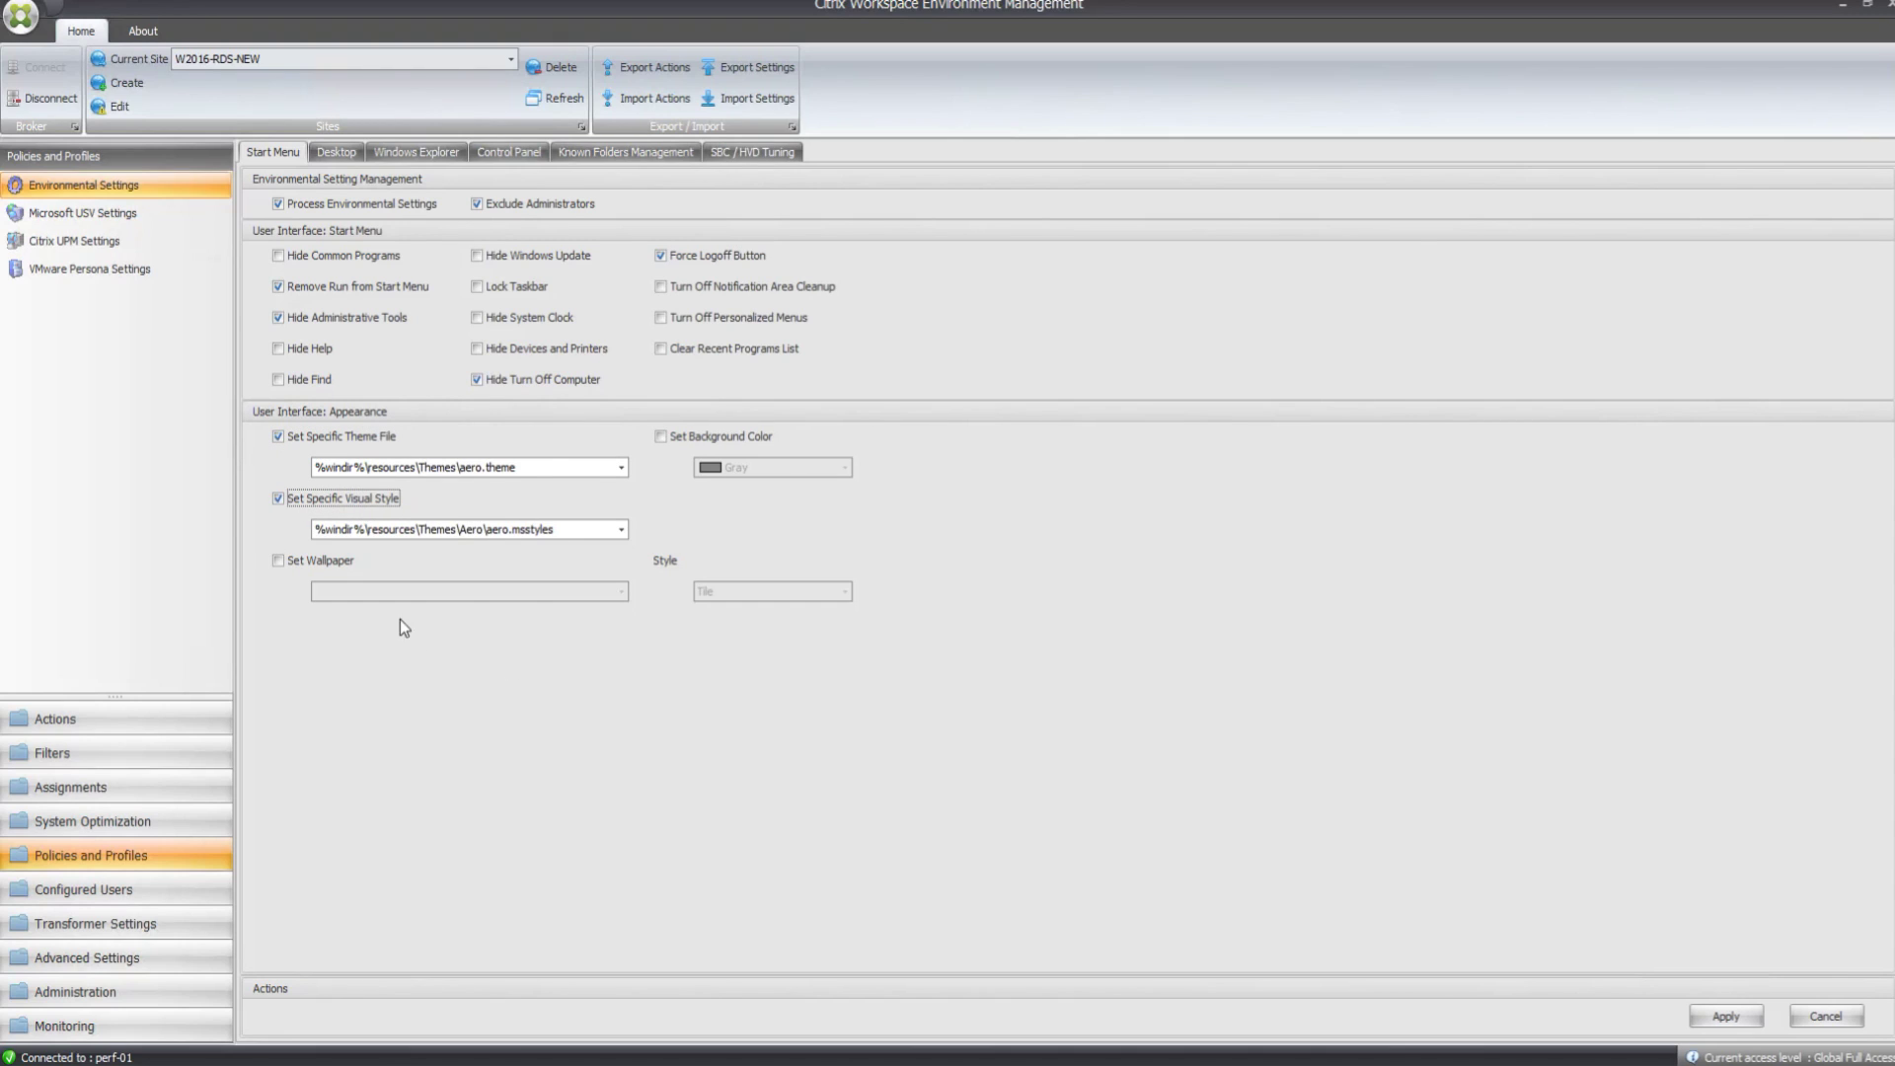
pyautogui.click(278, 562)
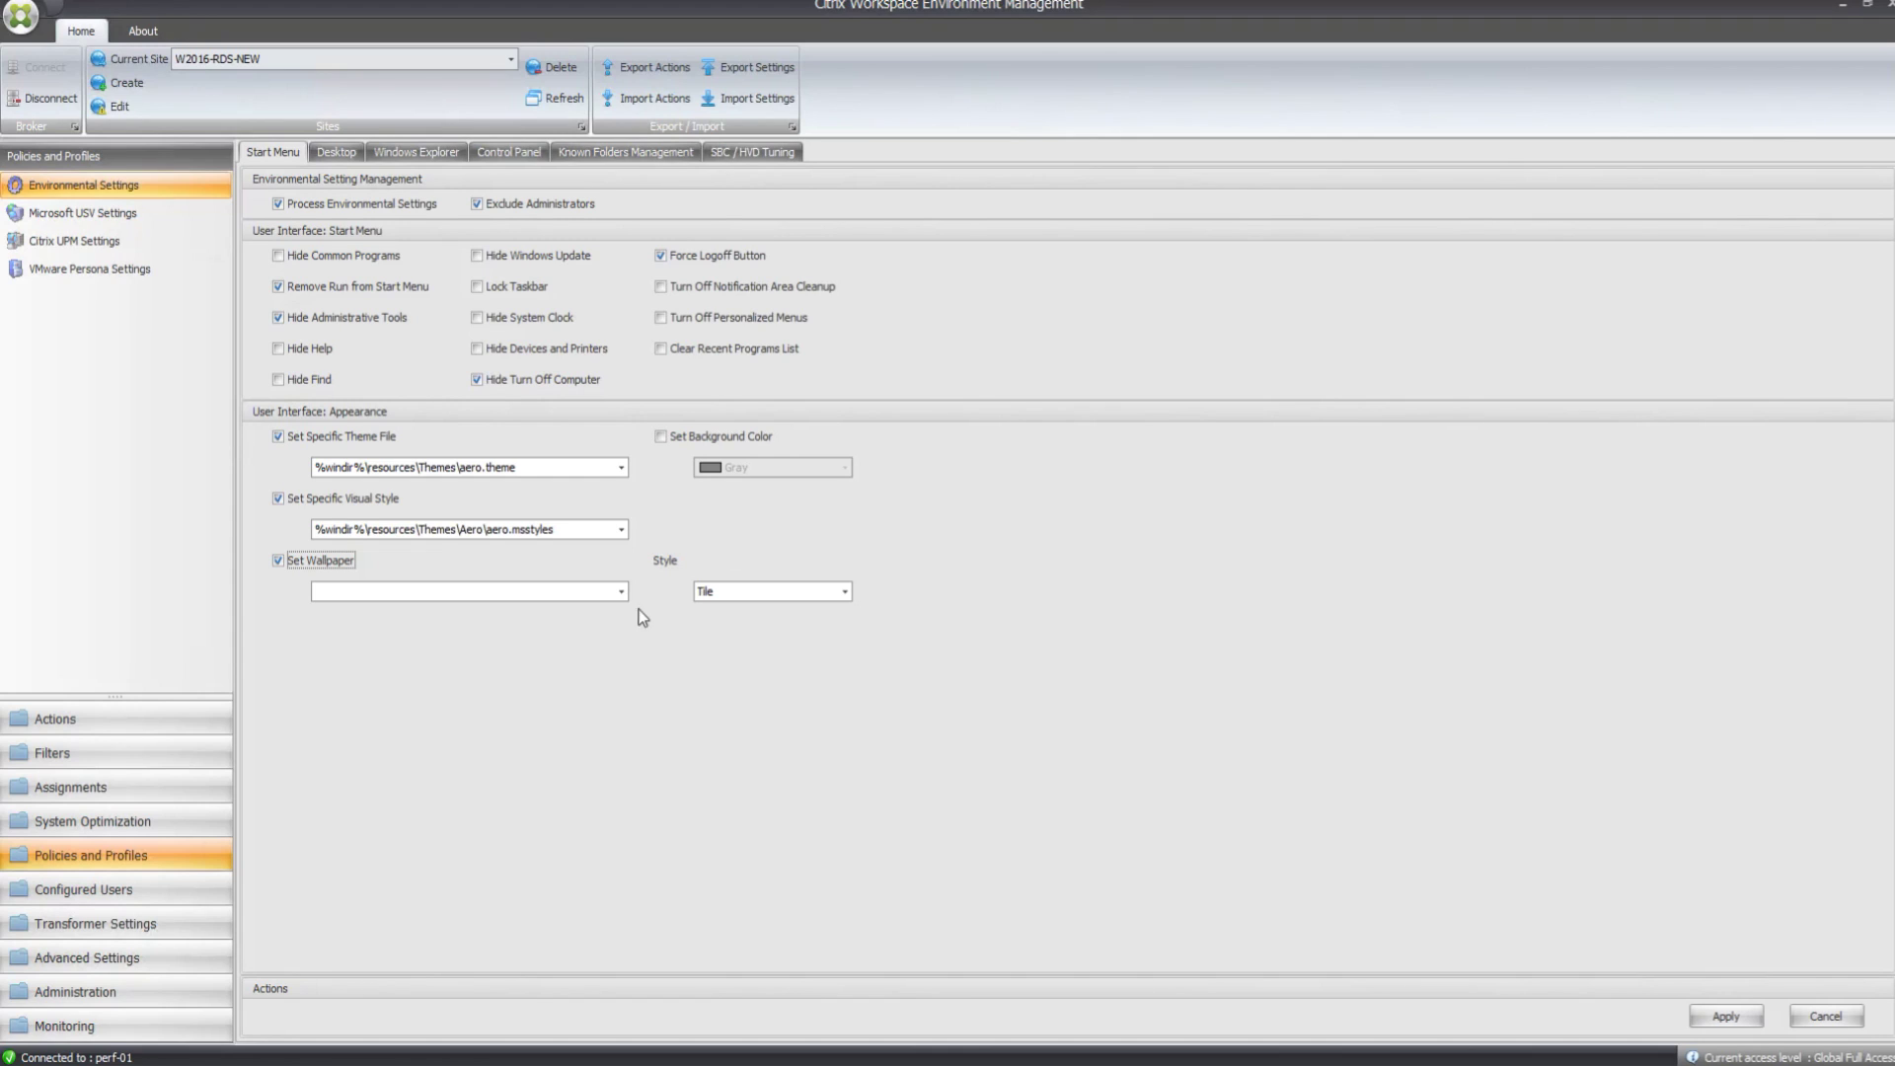
pyautogui.click(514, 590)
pyautogui.write('C:\\Files\\axess-screen-saver-2017.jpg')
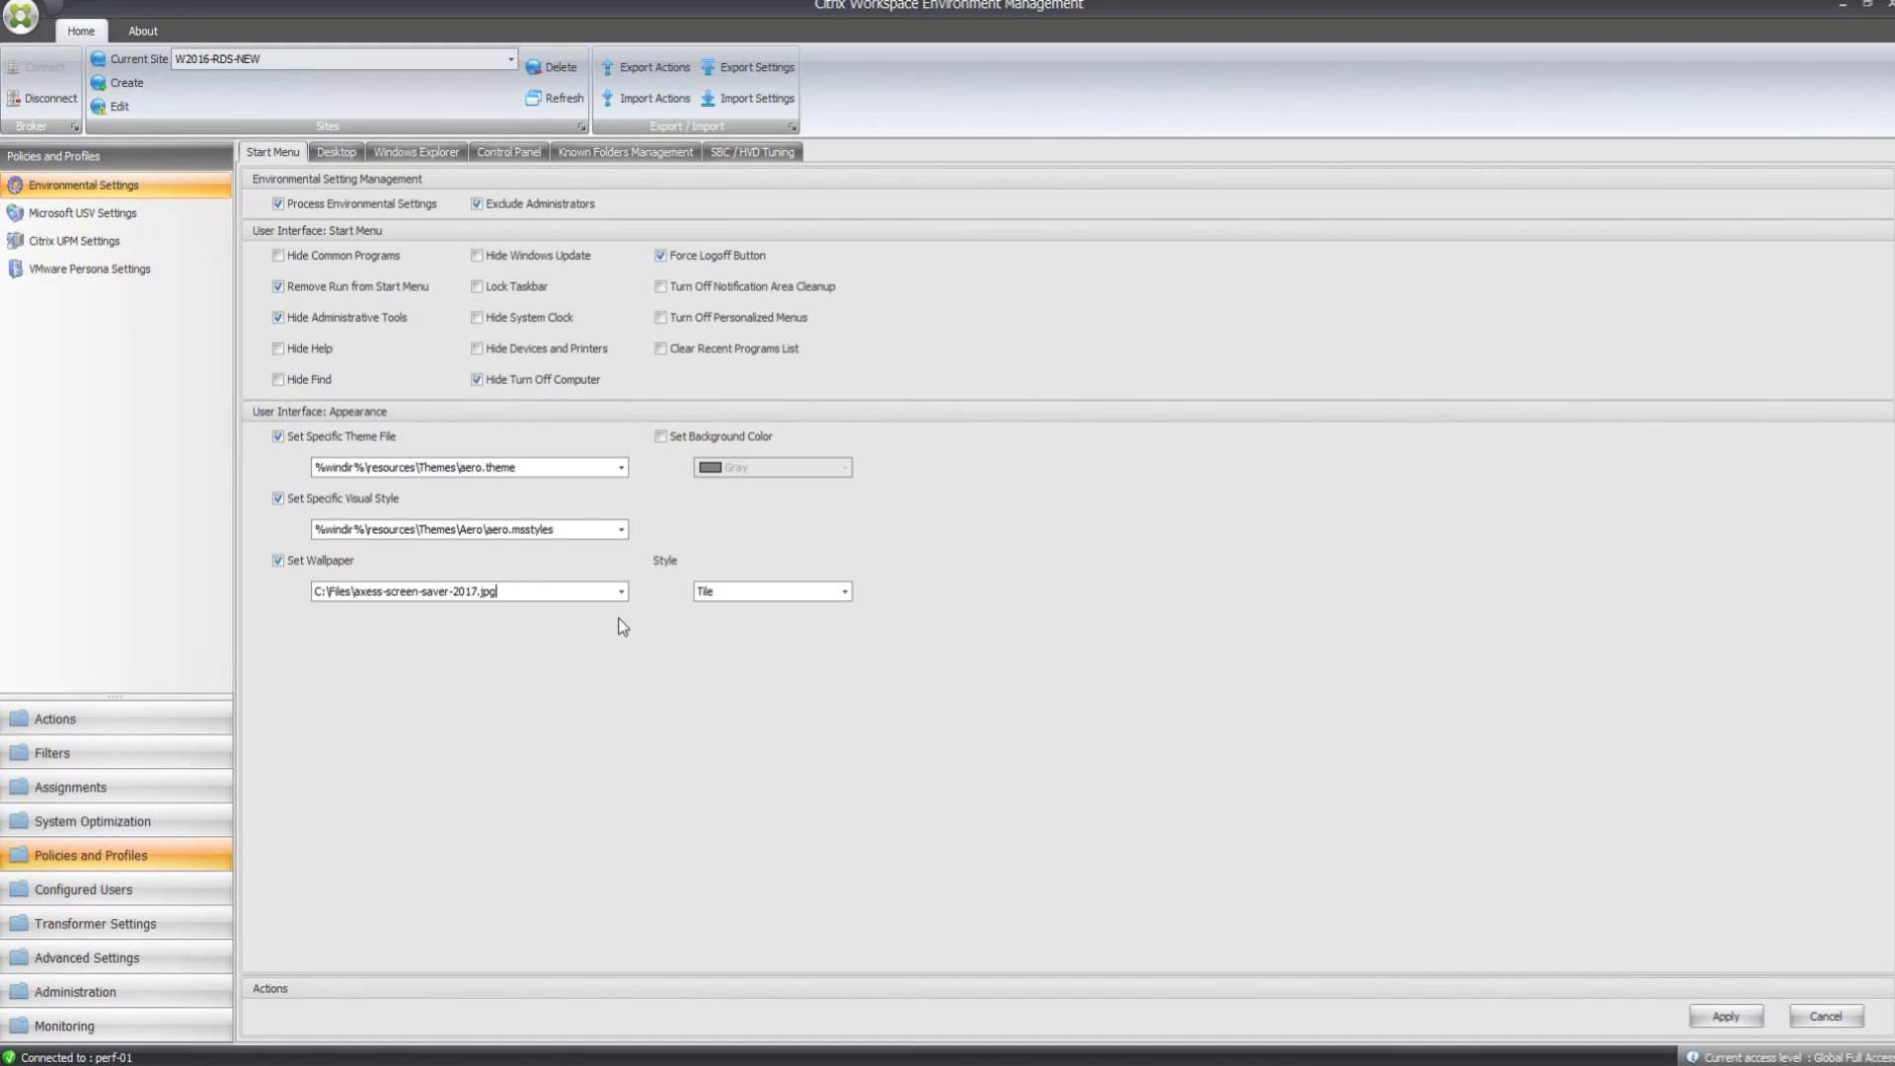
pyautogui.click(845, 592)
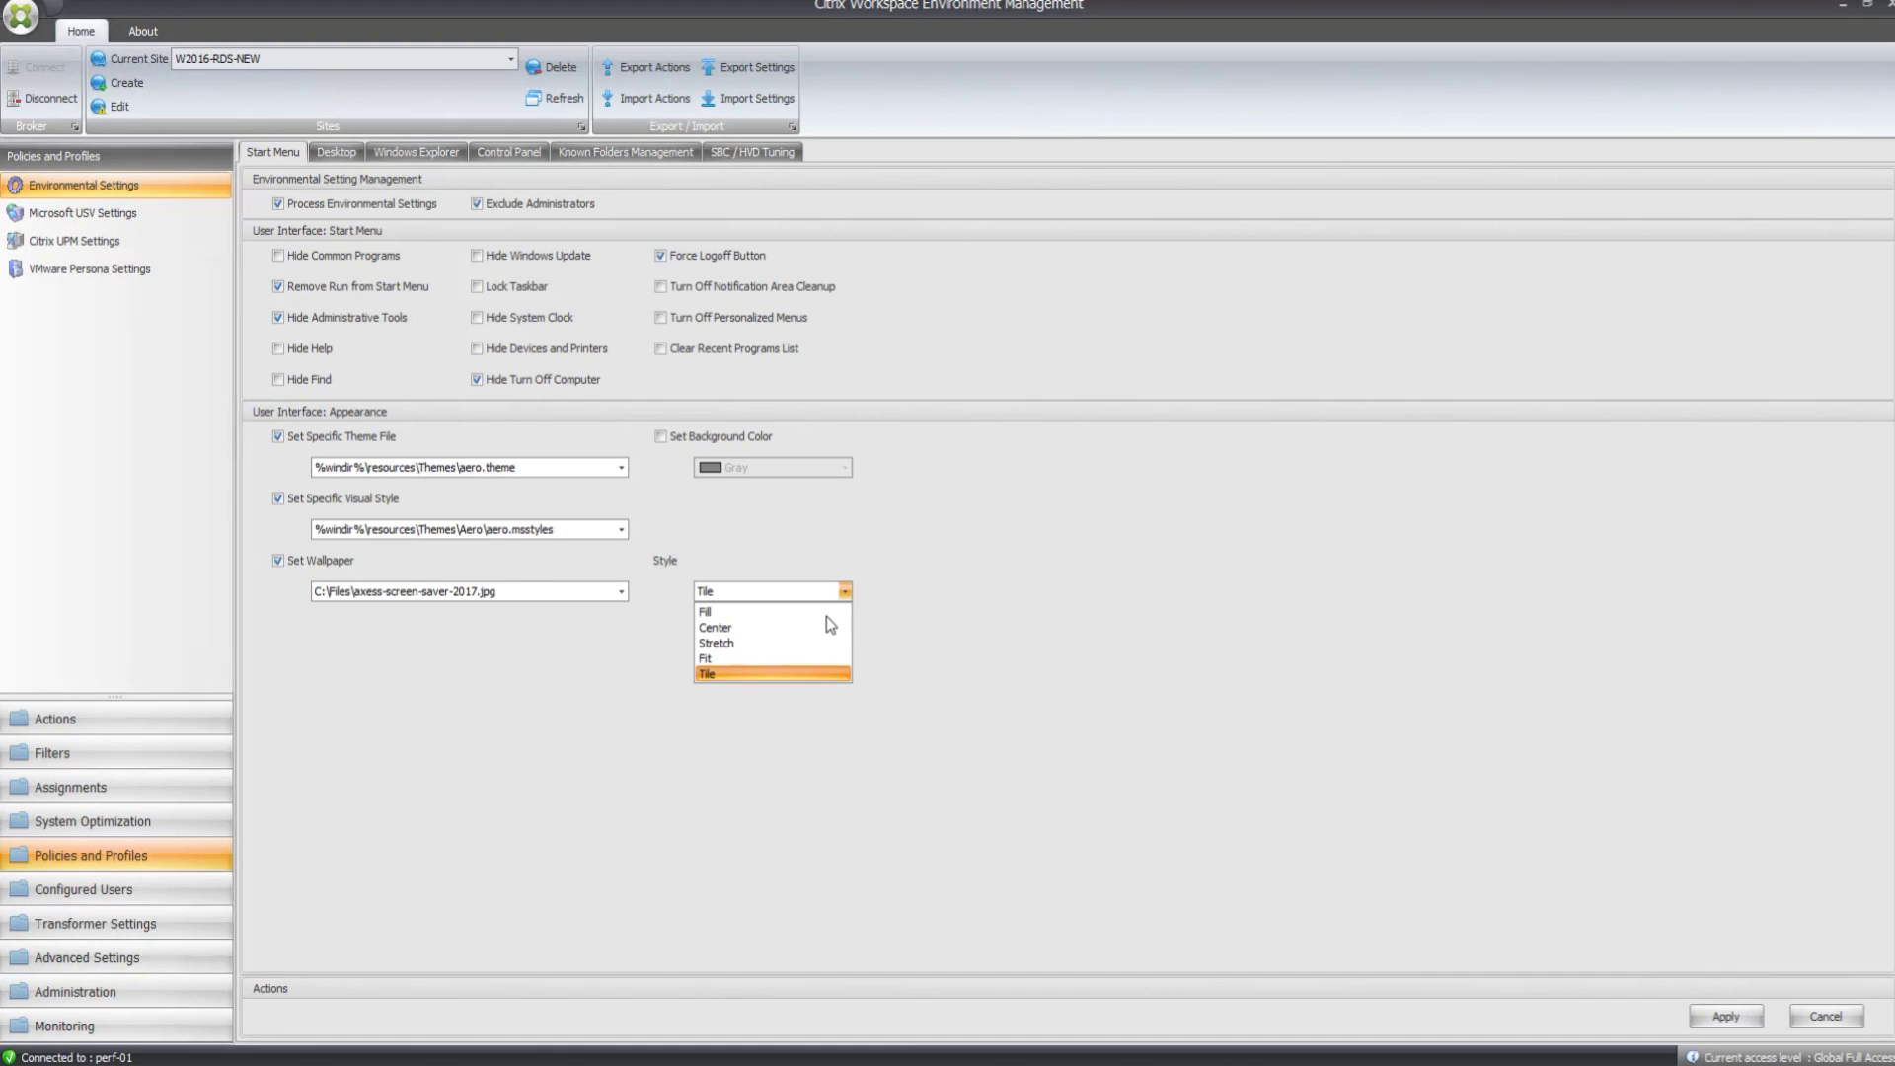
pyautogui.click(766, 657)
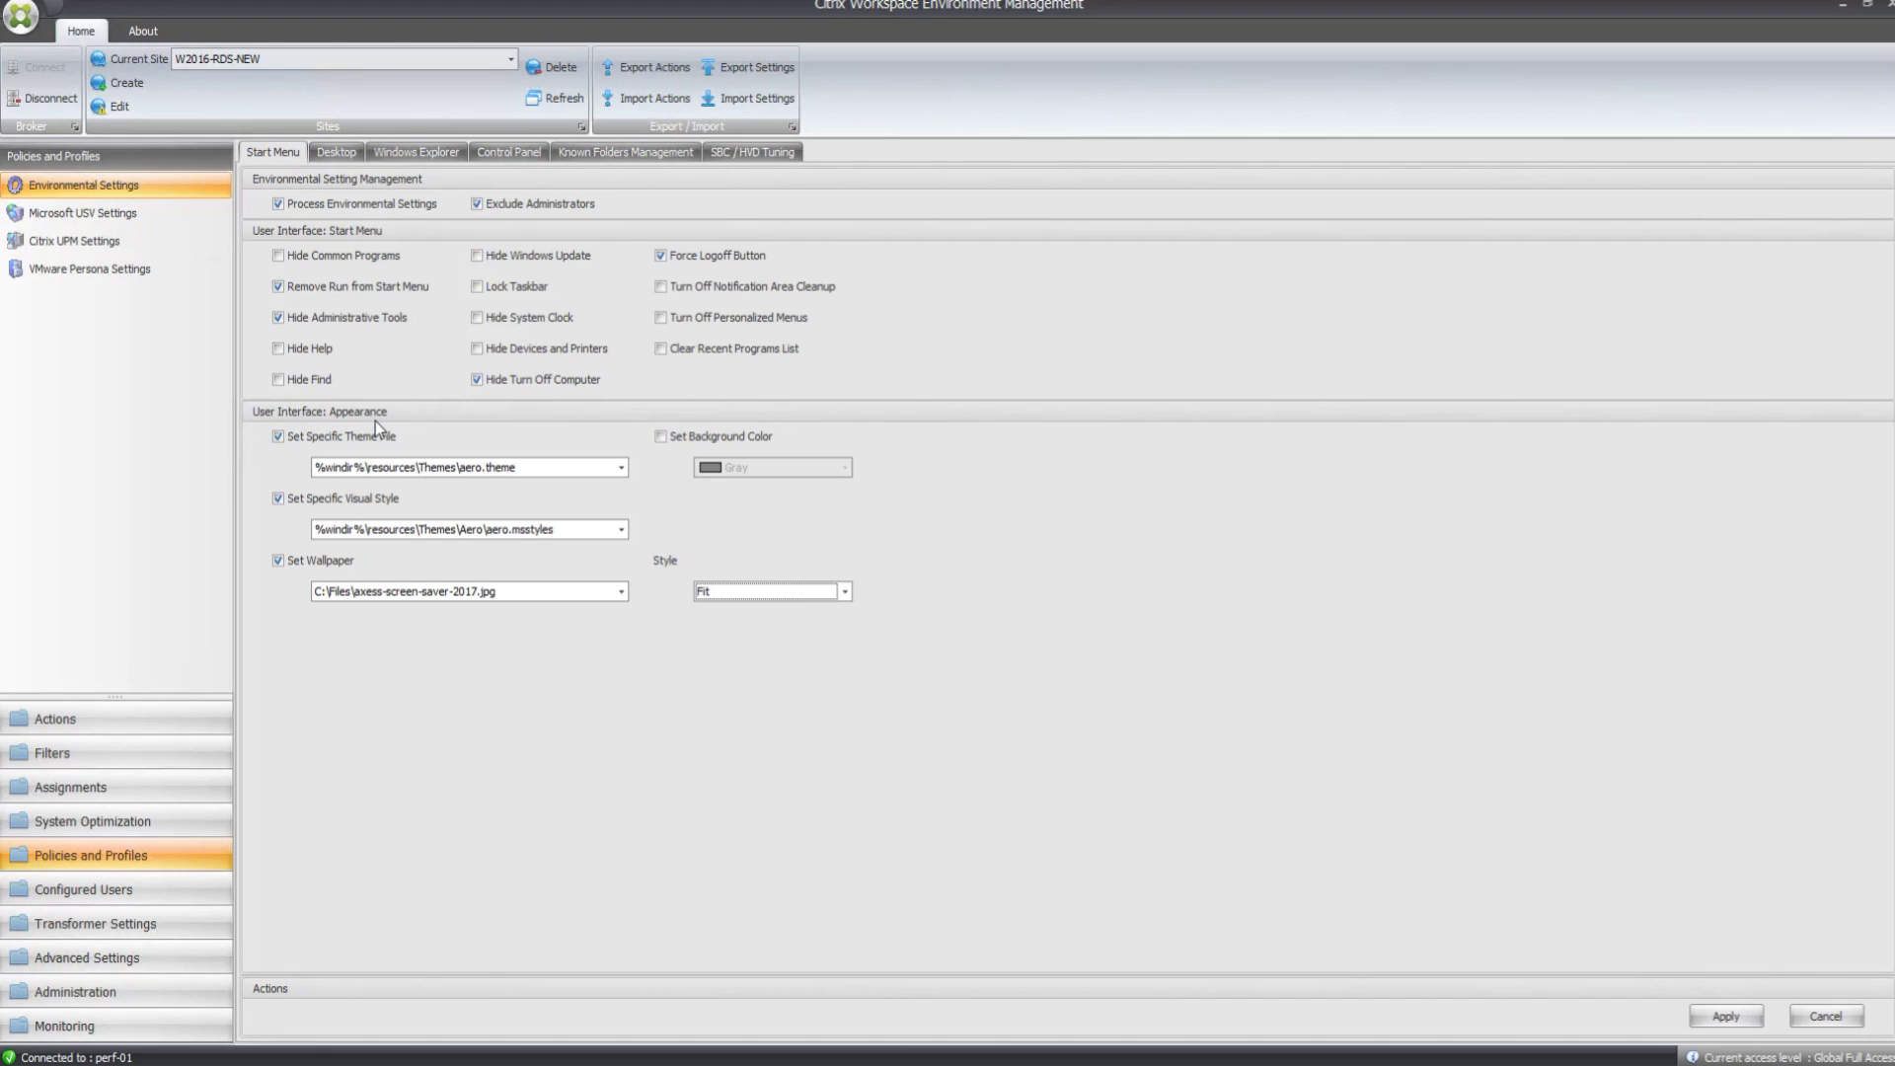
pyautogui.click(334, 154)
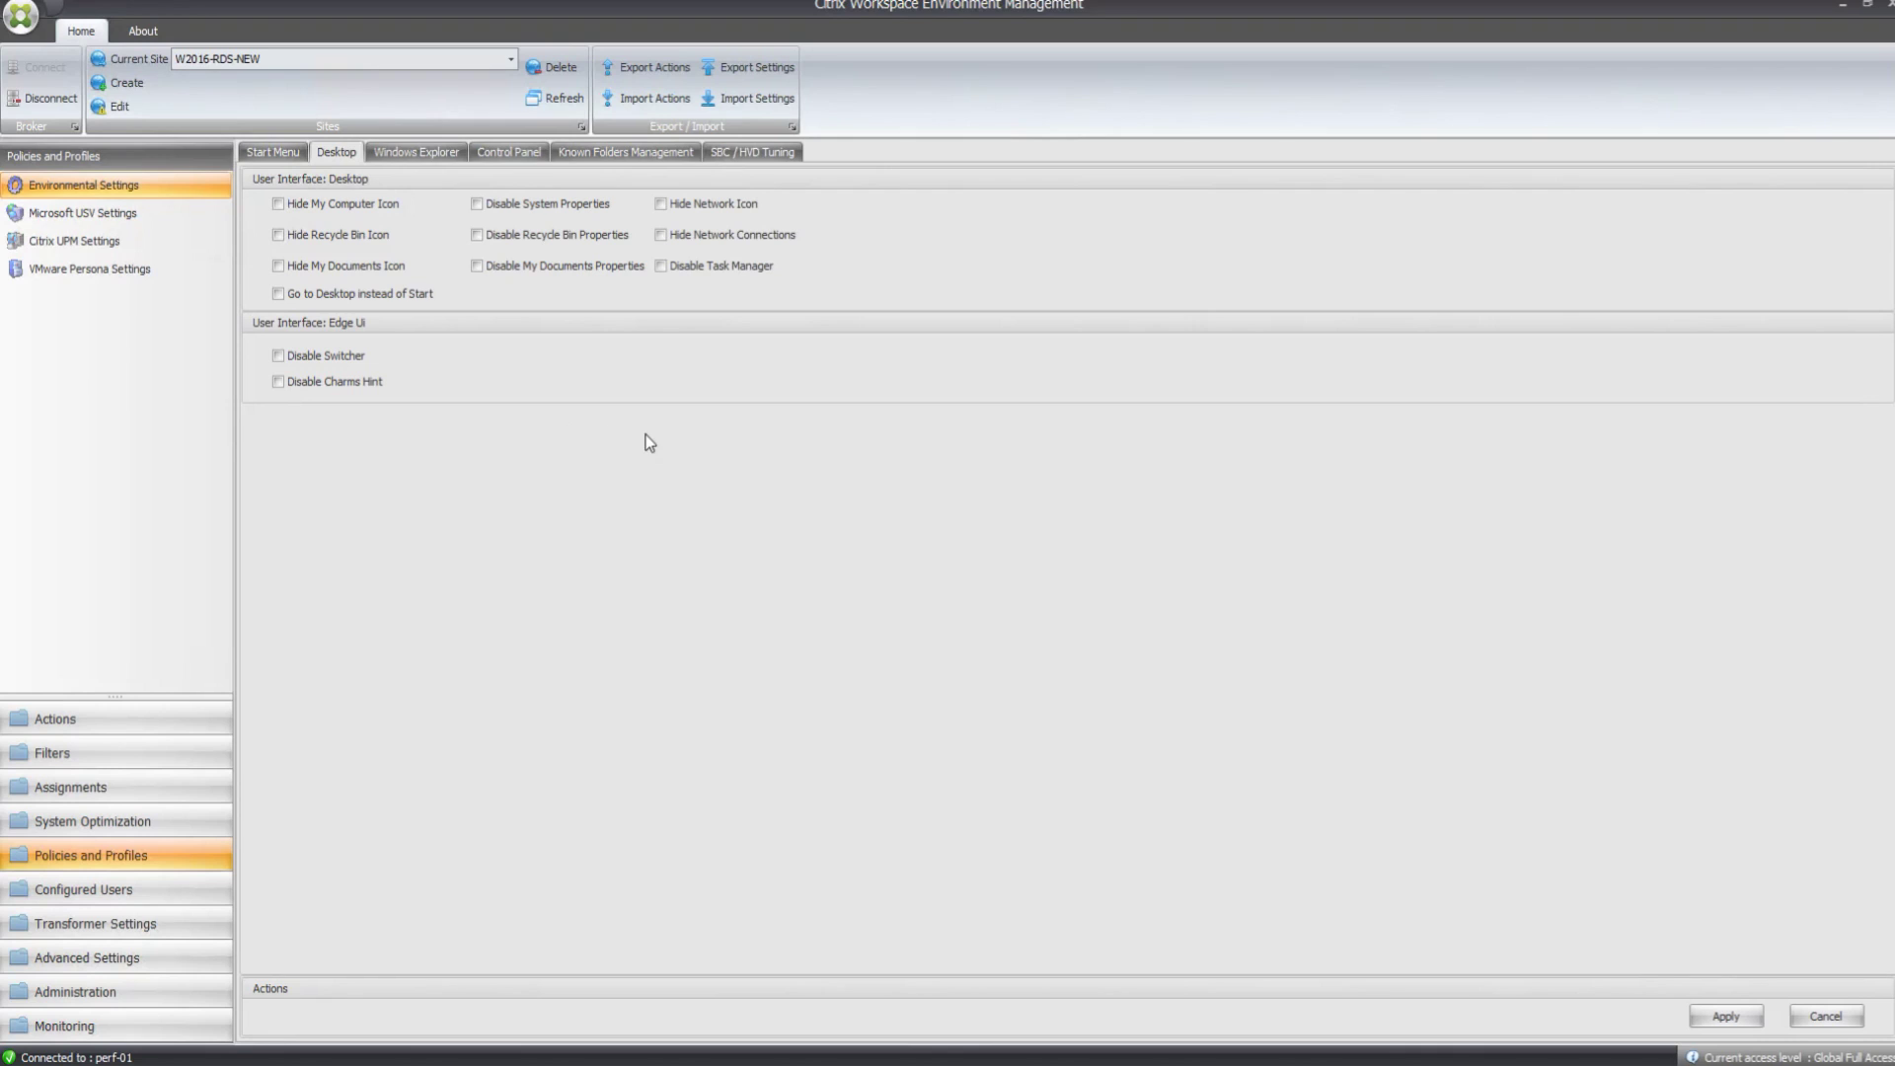
# Turn on Hide Recycle Bin Icon in the Desktop restrictions.
pyautogui.click(278, 235)
pyautogui.click(418, 153)
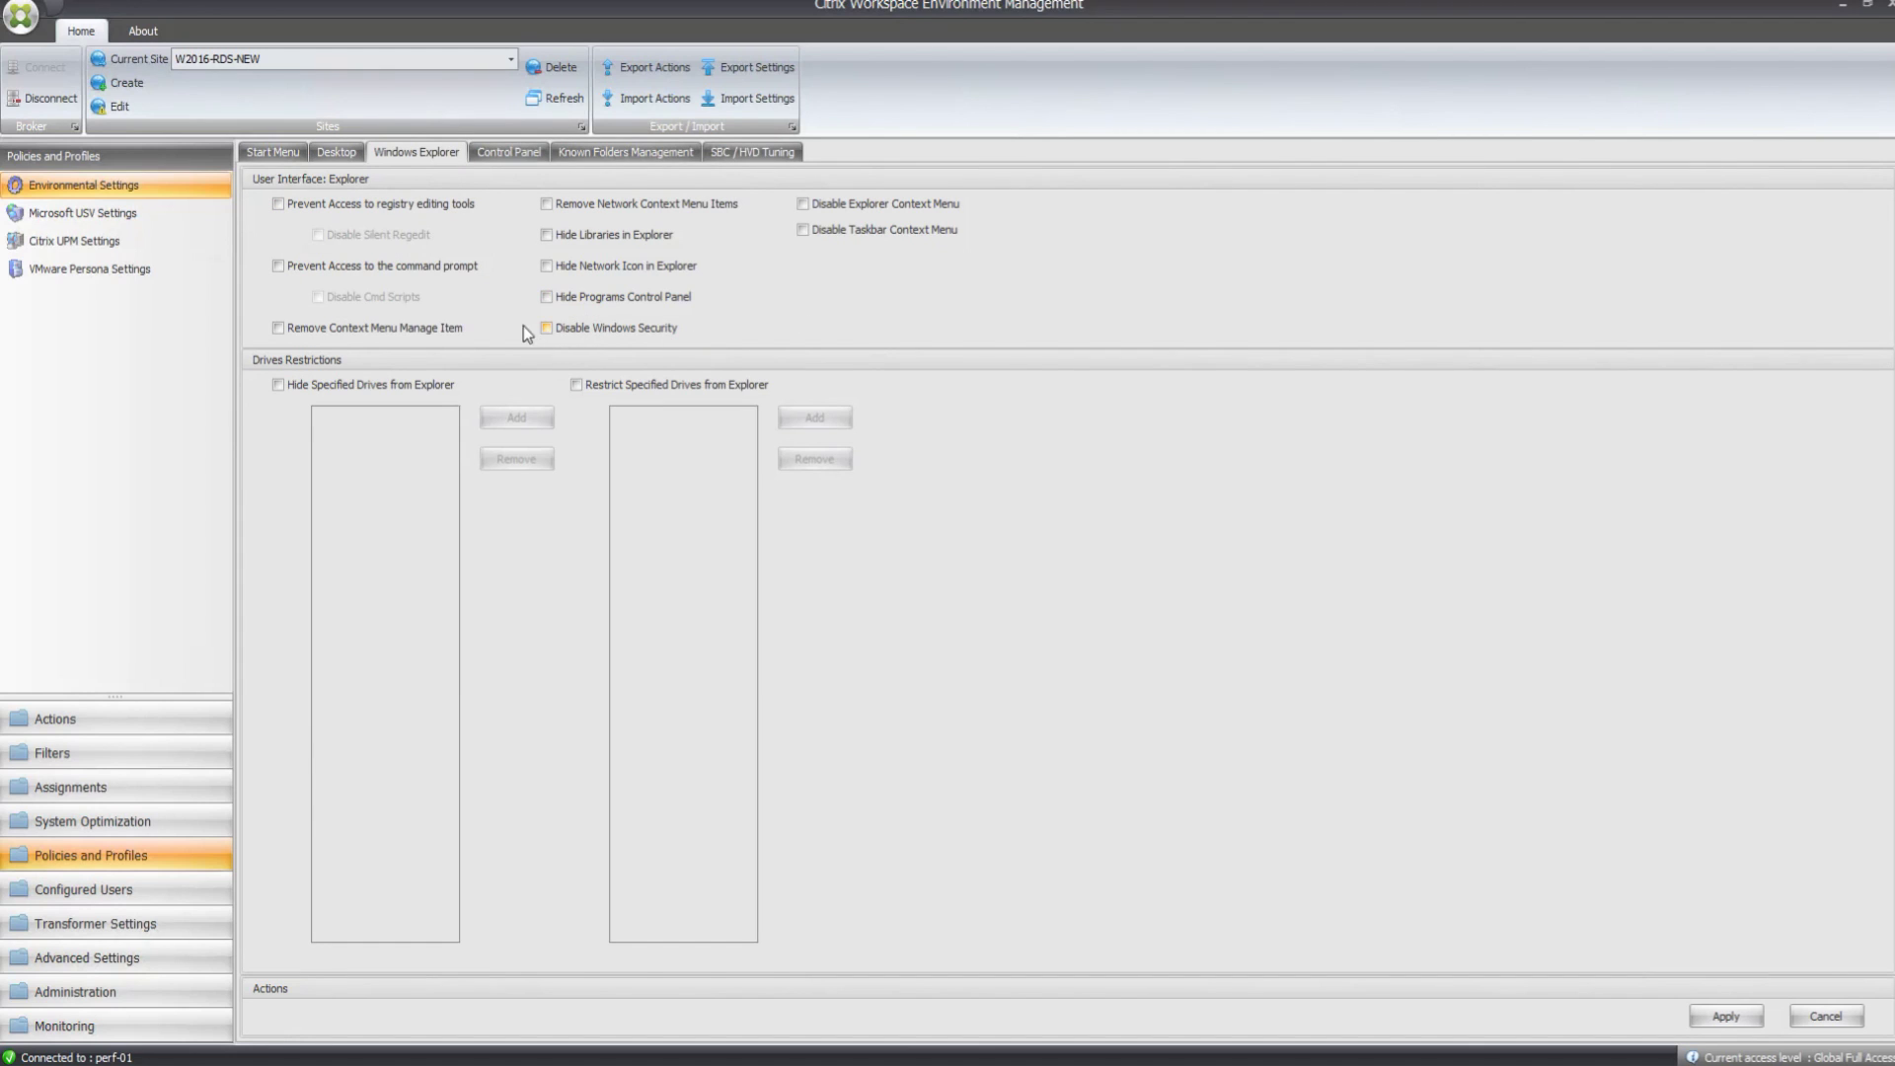
# Prevent command prompt access and hide drives A through D from Explorer.
pyautogui.click(275, 269)
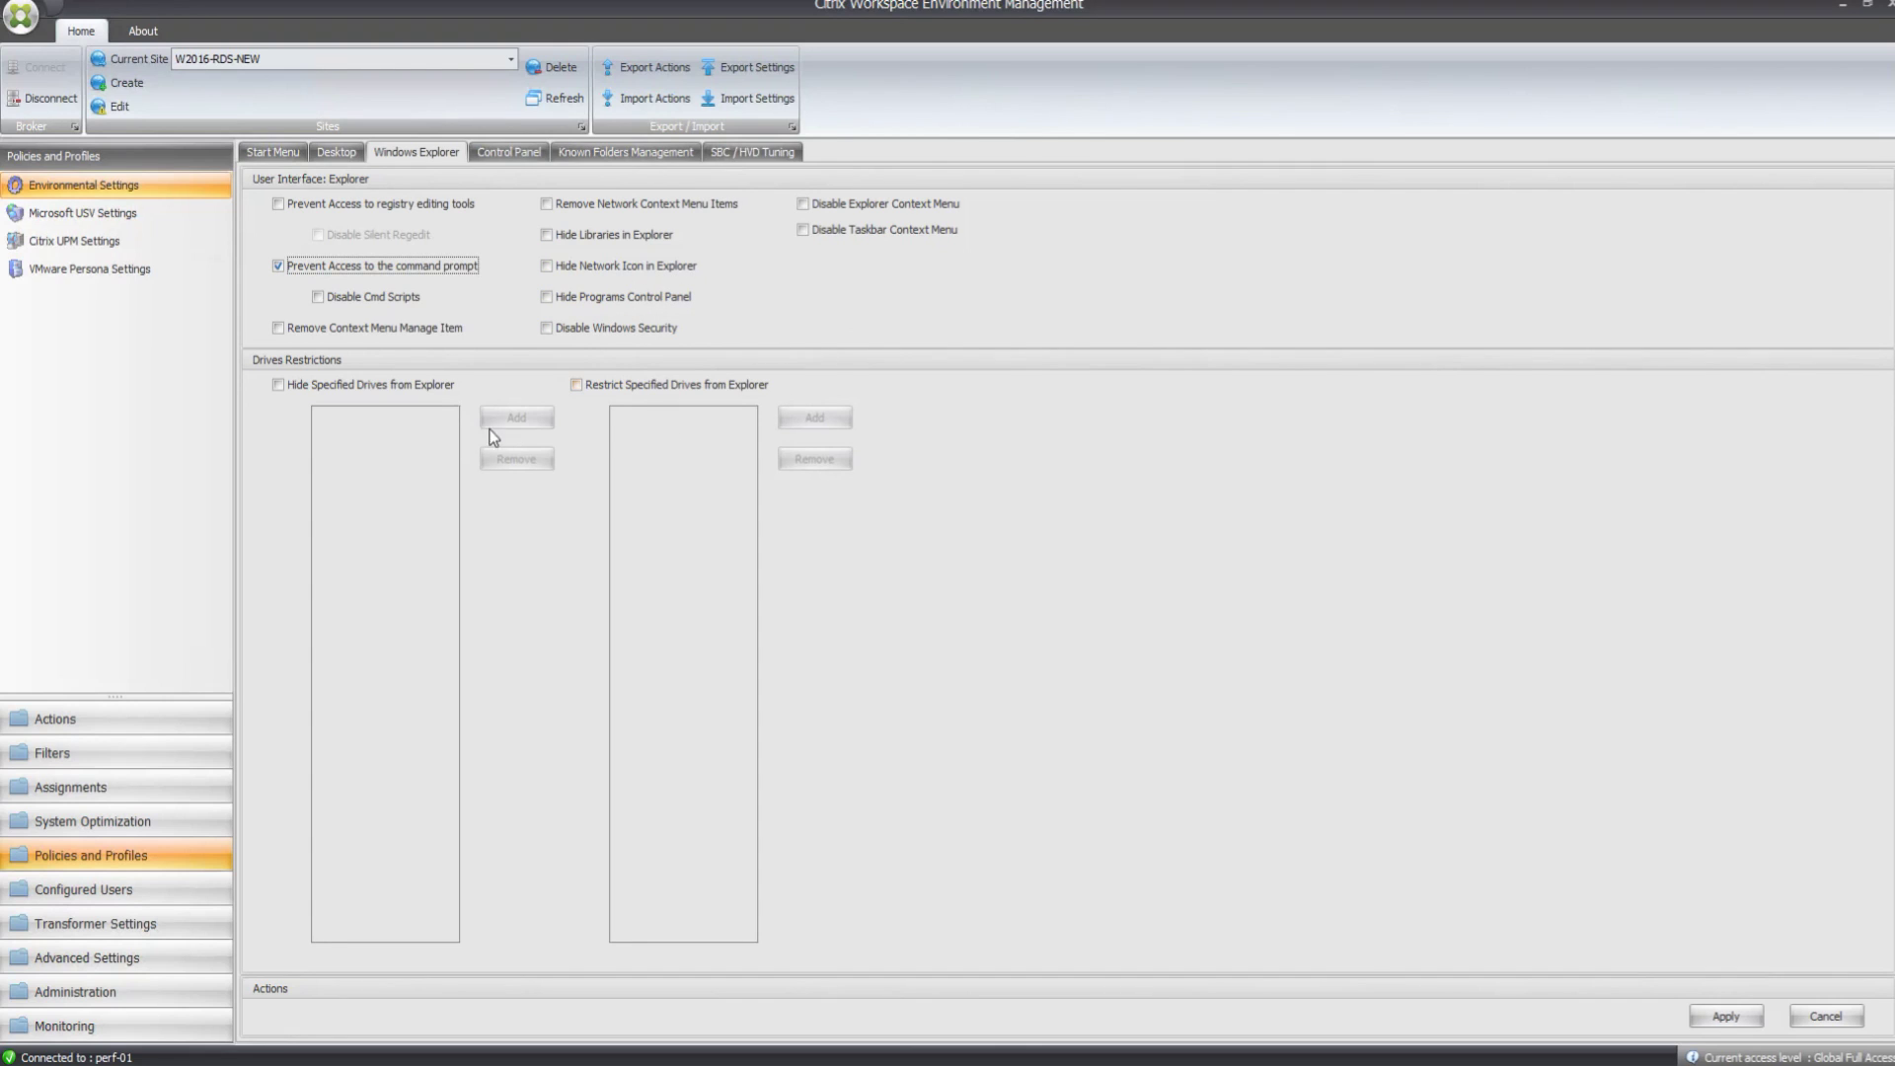
pyautogui.click(278, 387)
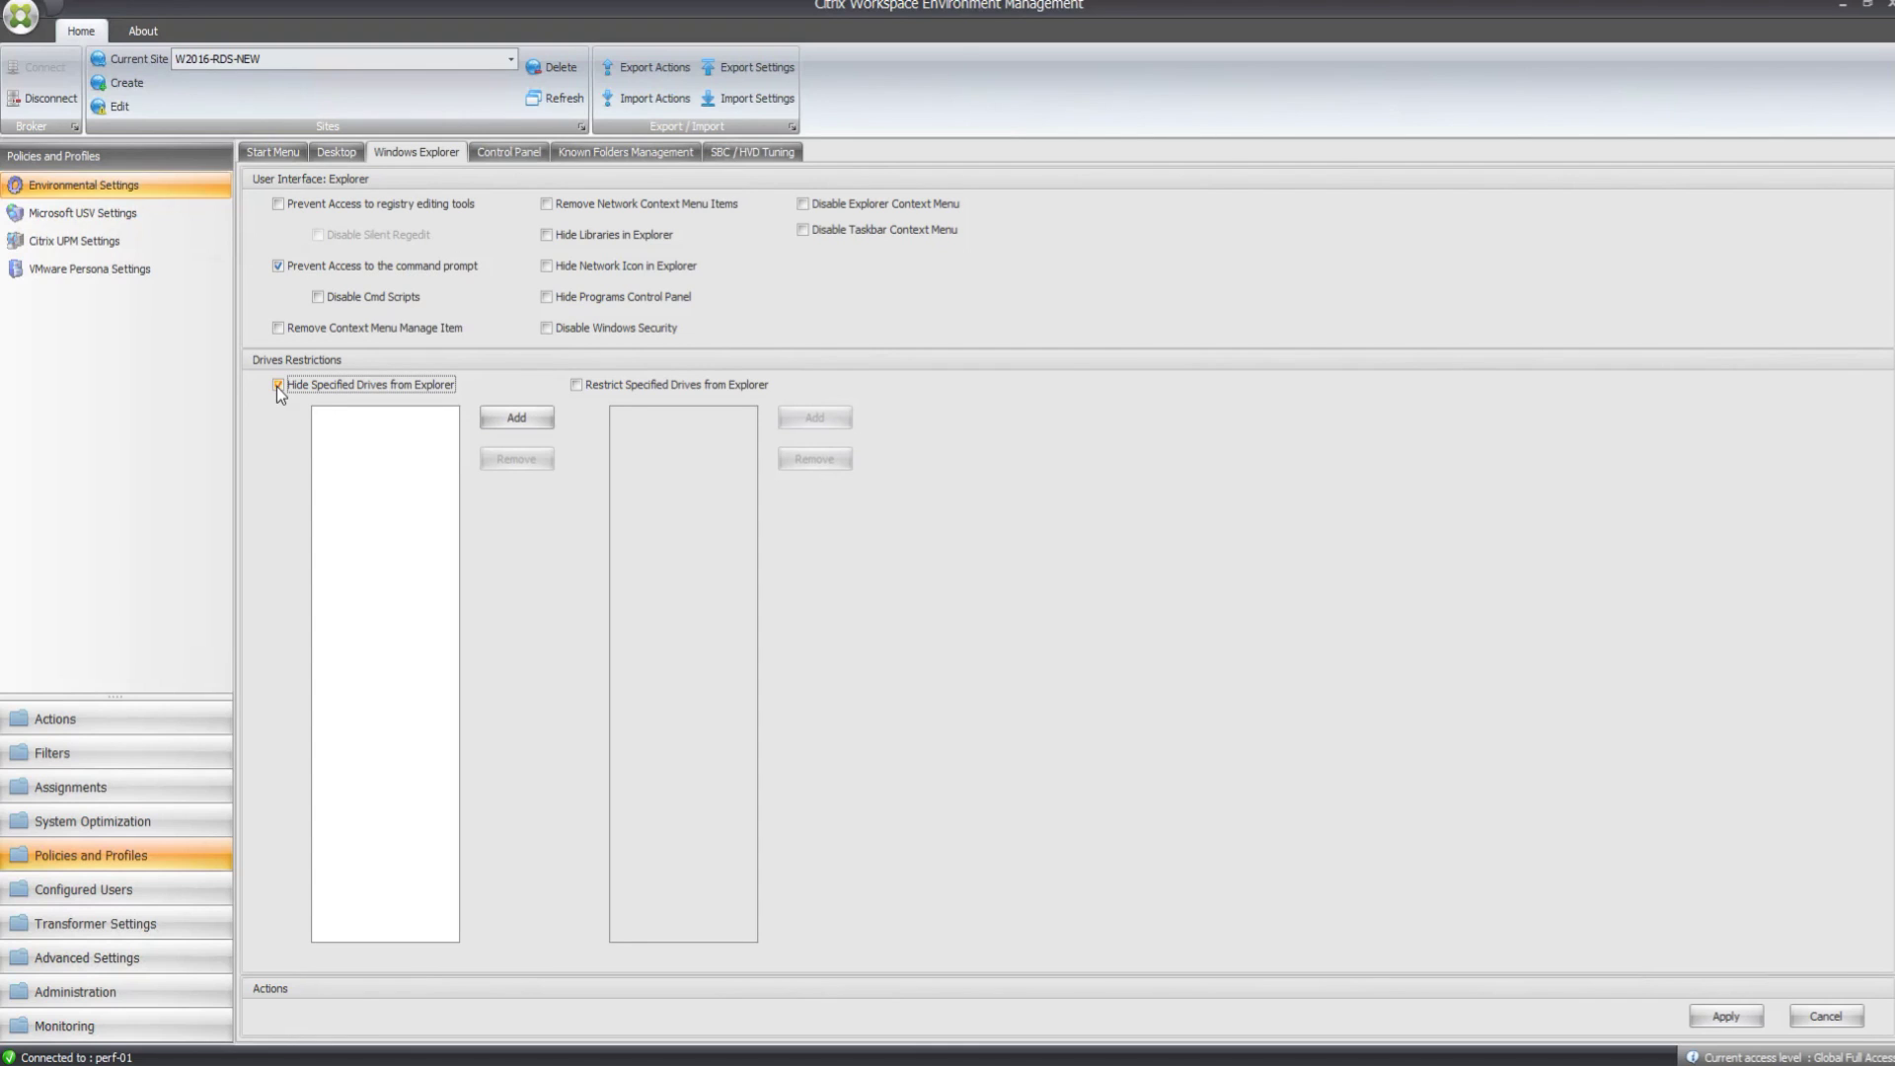
pyautogui.click(517, 417)
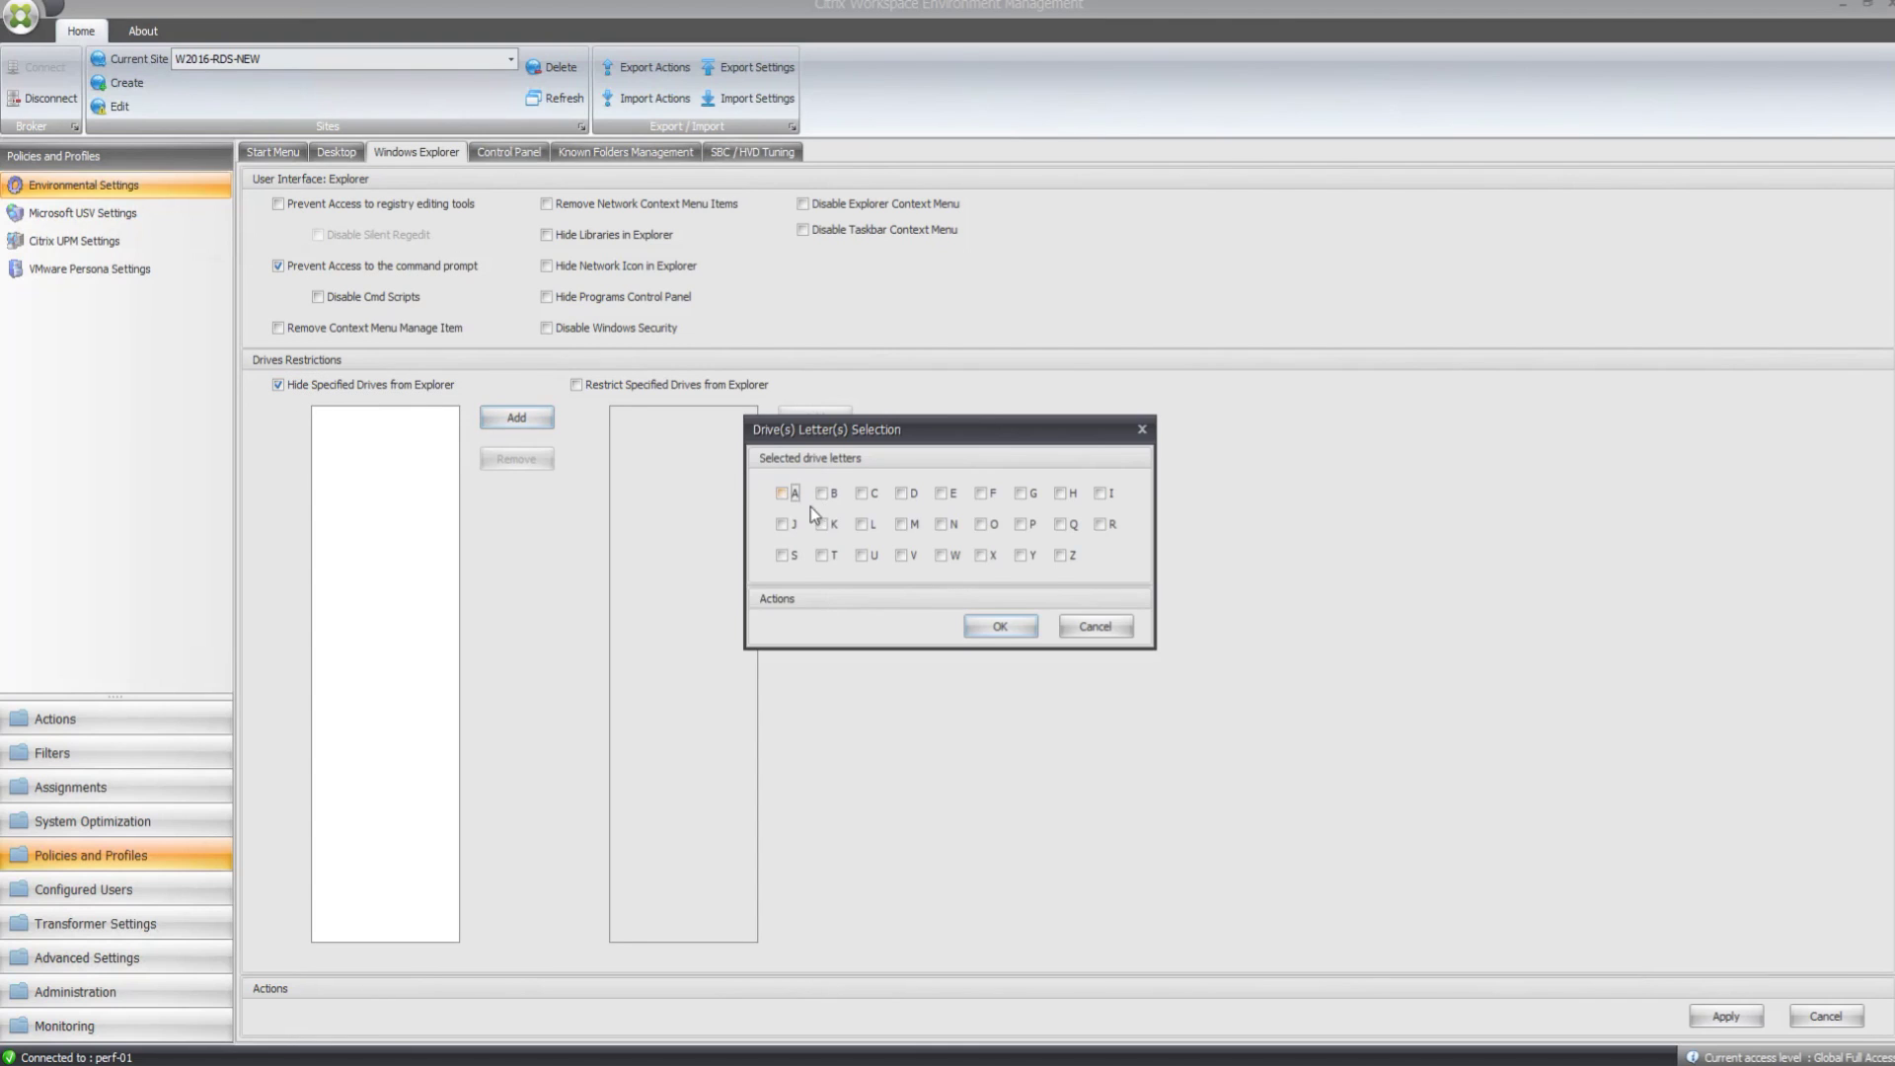
pyautogui.click(783, 496)
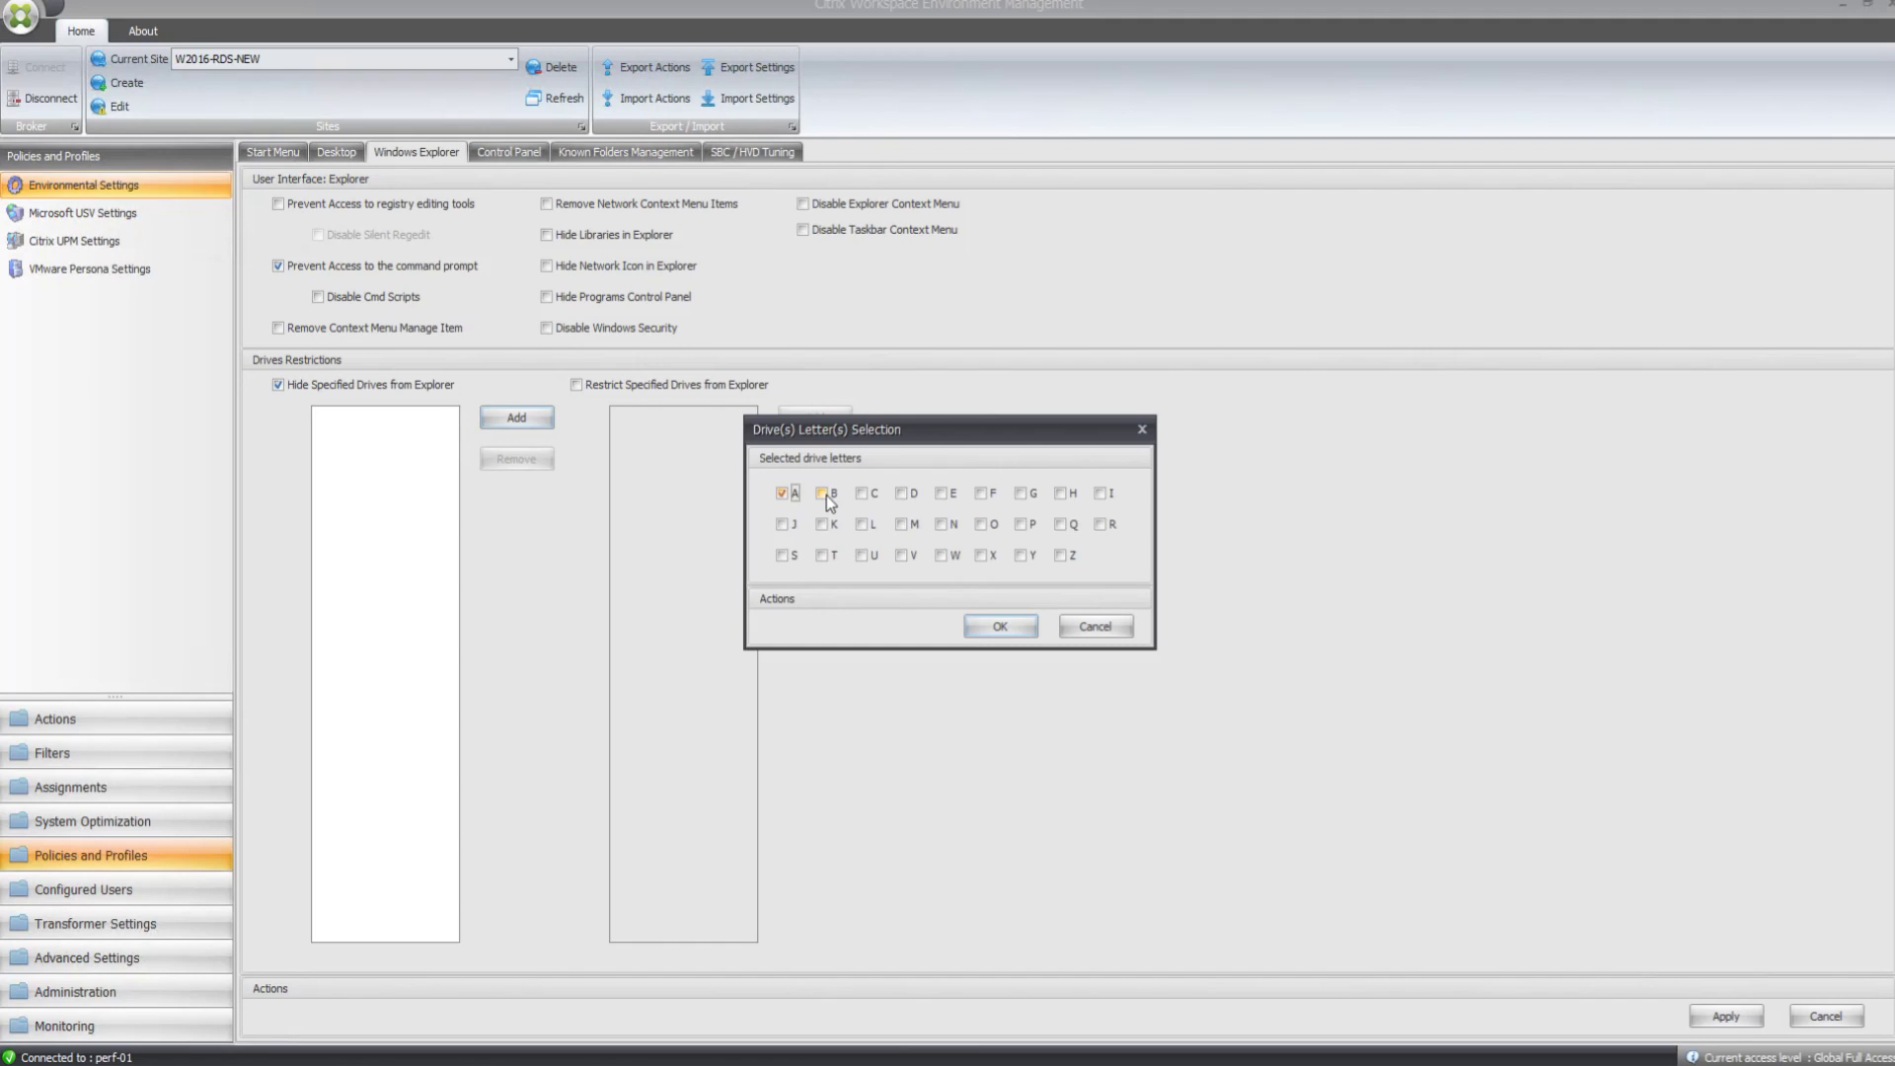
pyautogui.click(904, 494)
pyautogui.click(1008, 632)
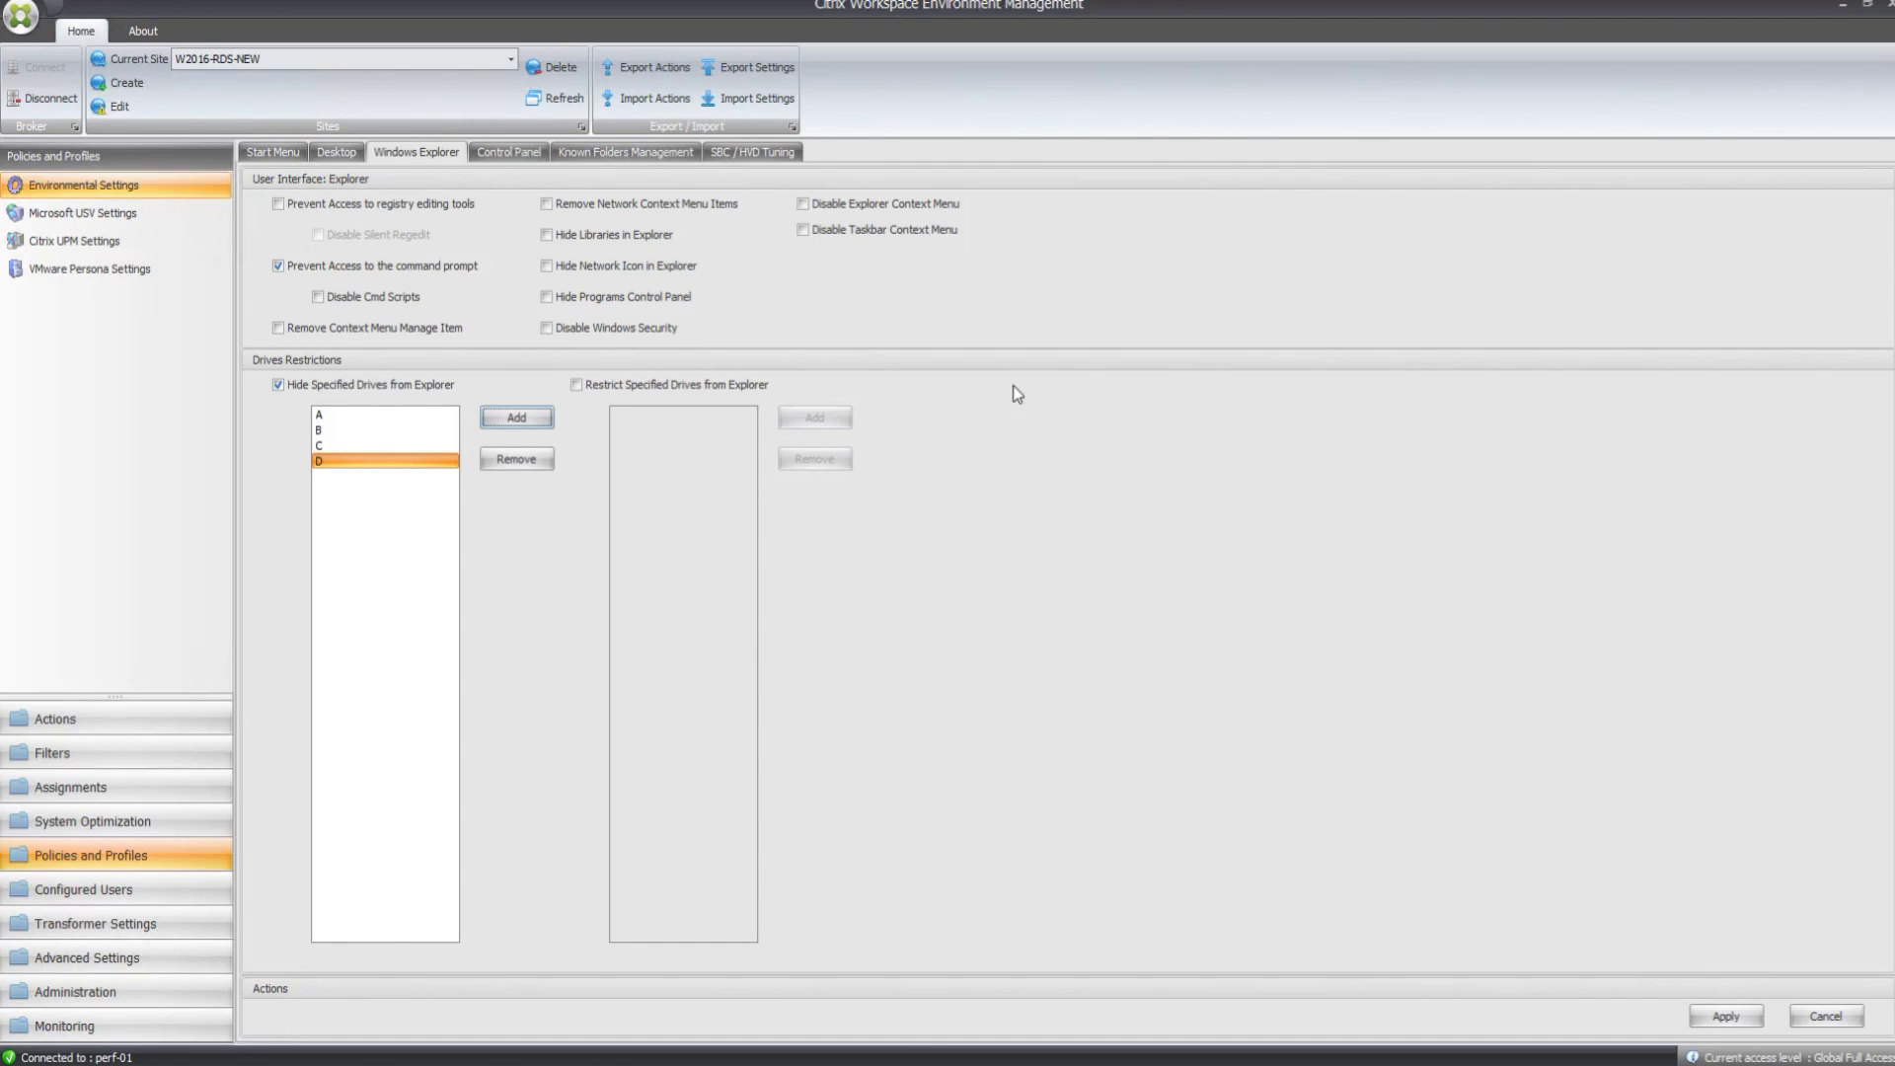
# Allow only specified Control Panel applets, adding Devices and Printers.
pyautogui.click(511, 154)
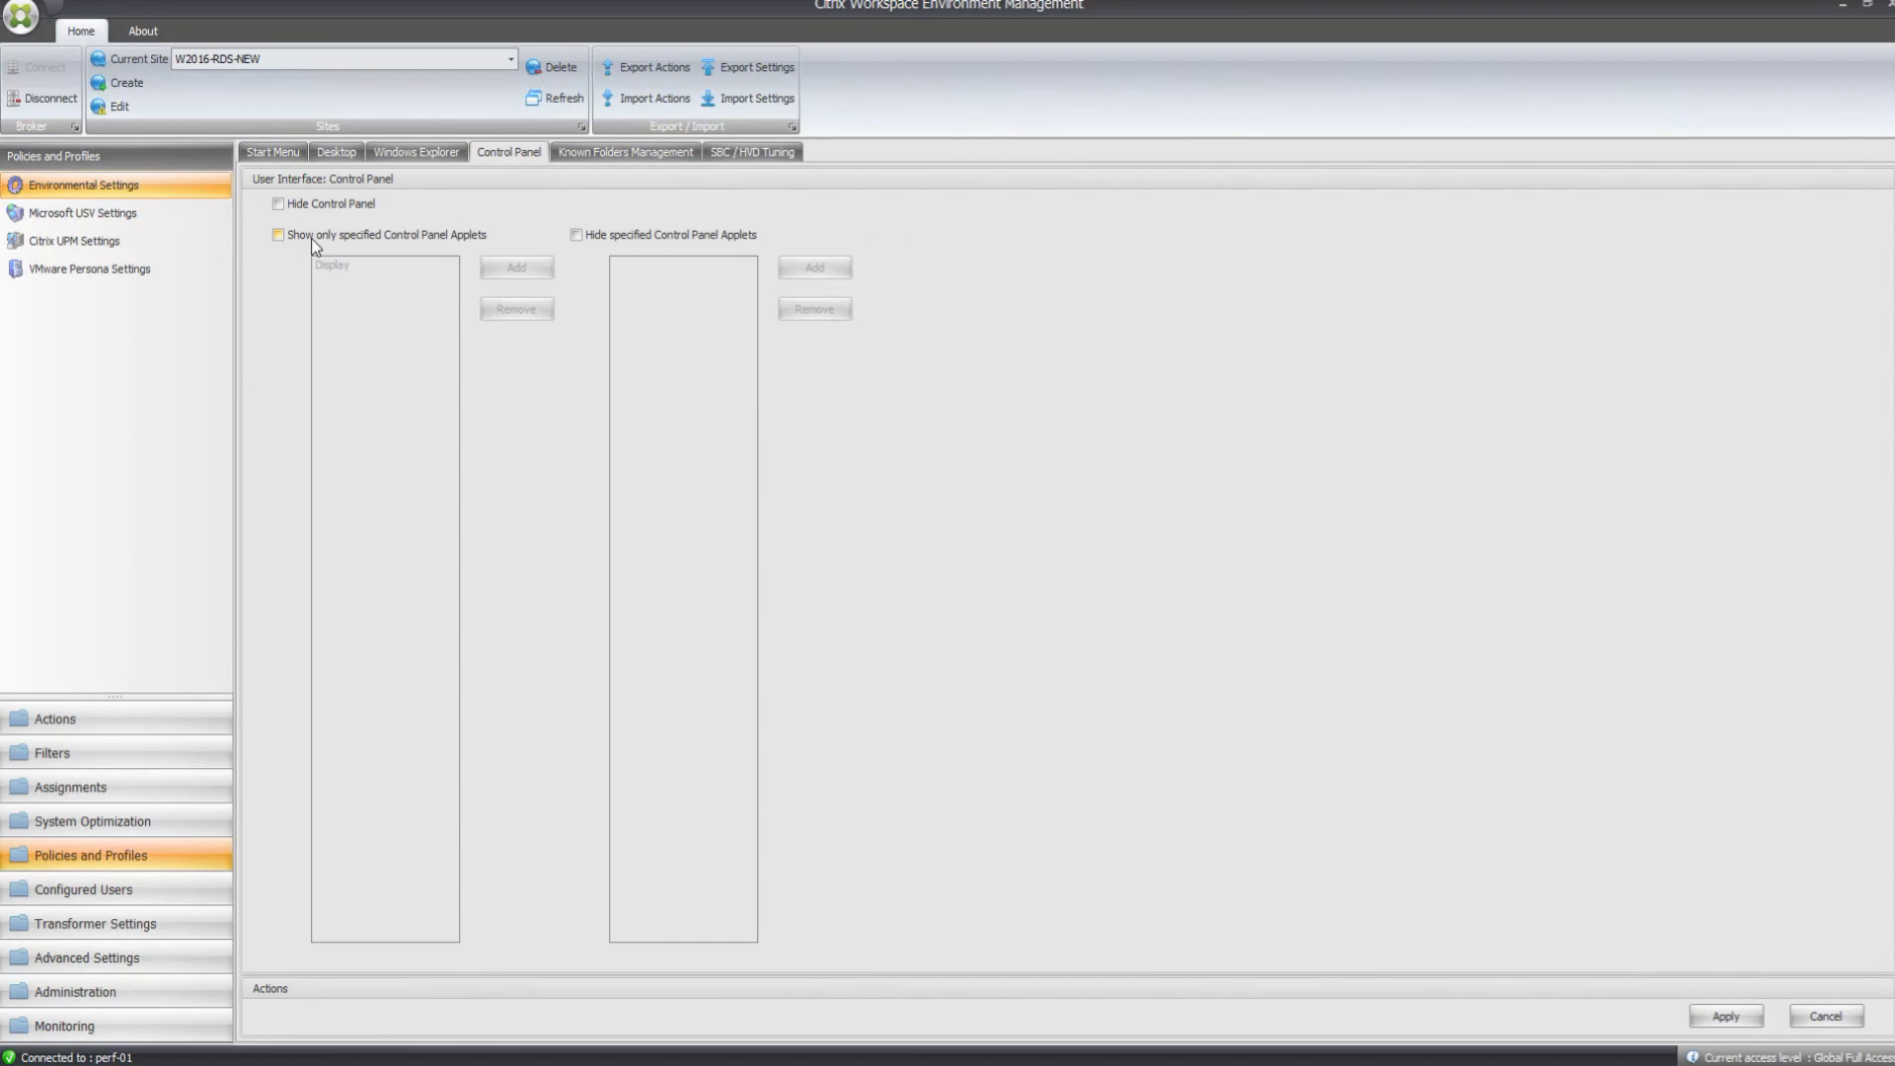
pyautogui.click(279, 235)
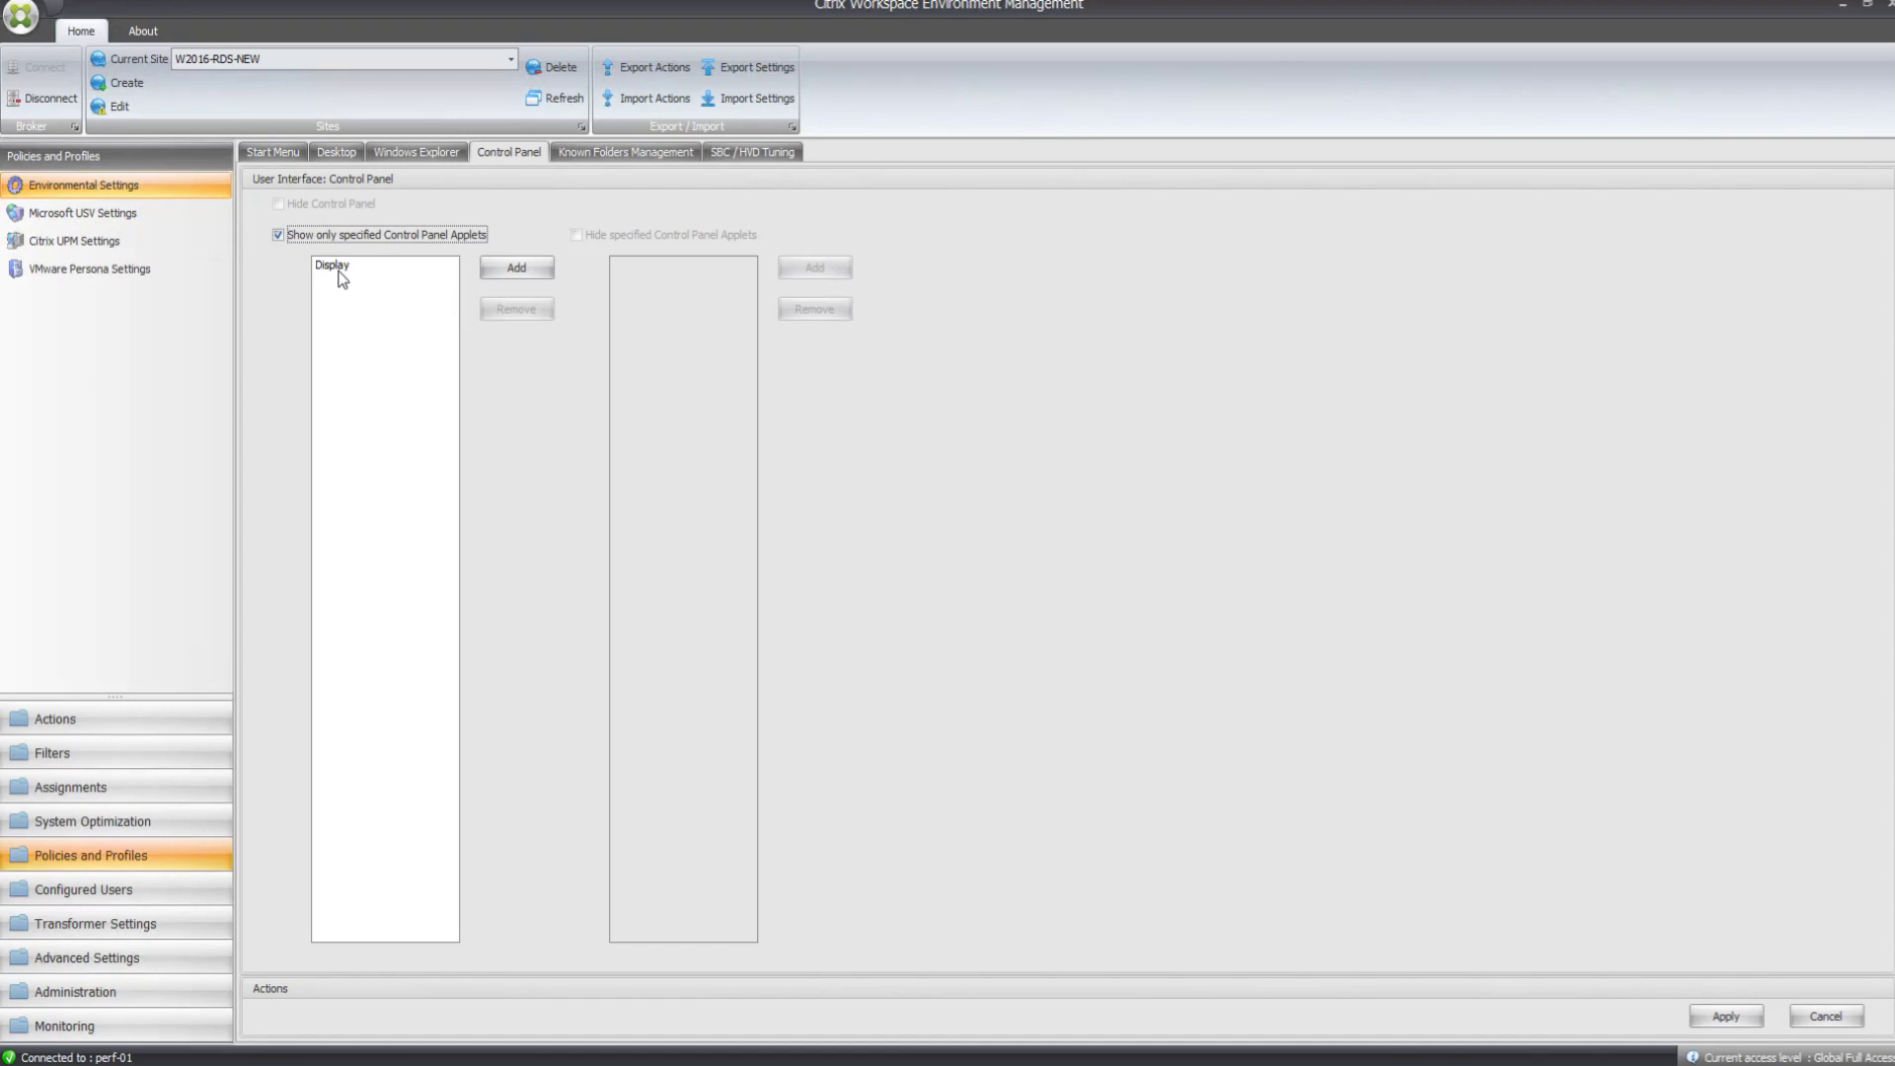
pyautogui.click(525, 266)
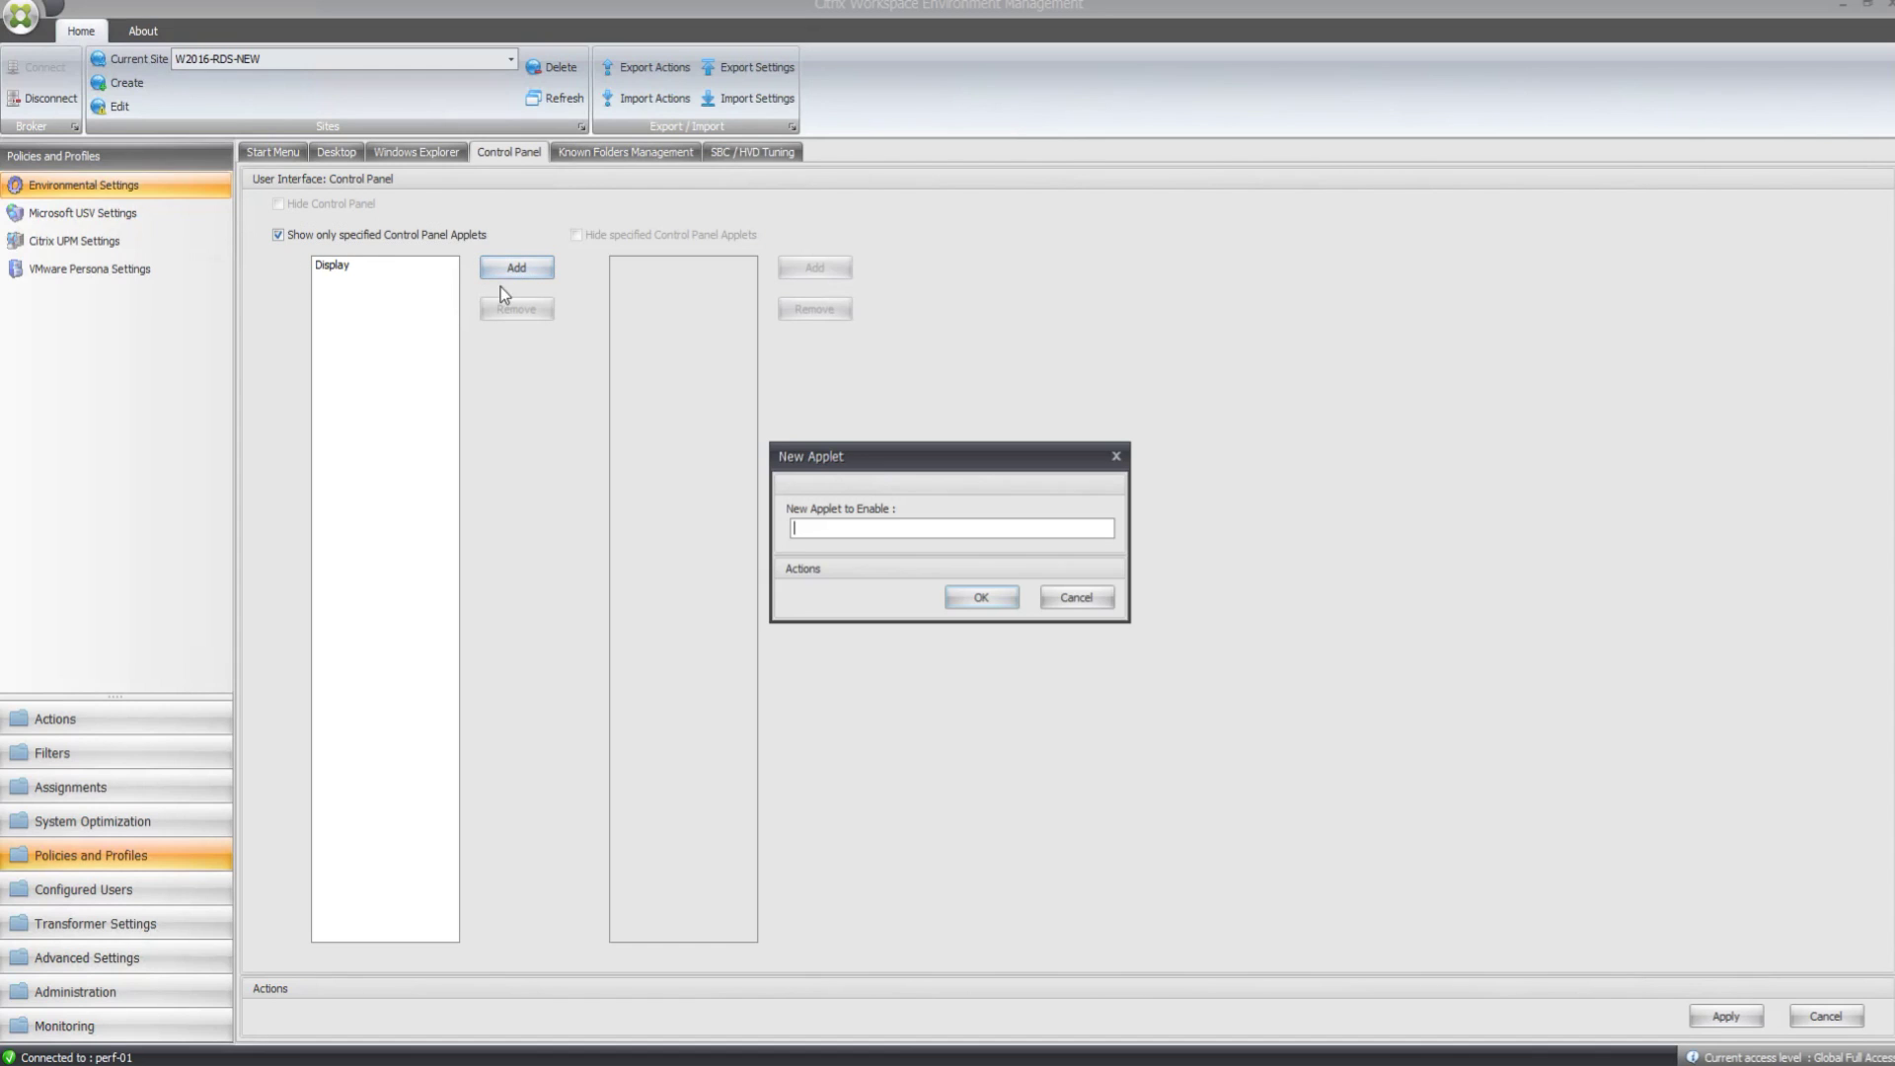
pyautogui.write('Devices and Printers')
pyautogui.click(981, 597)
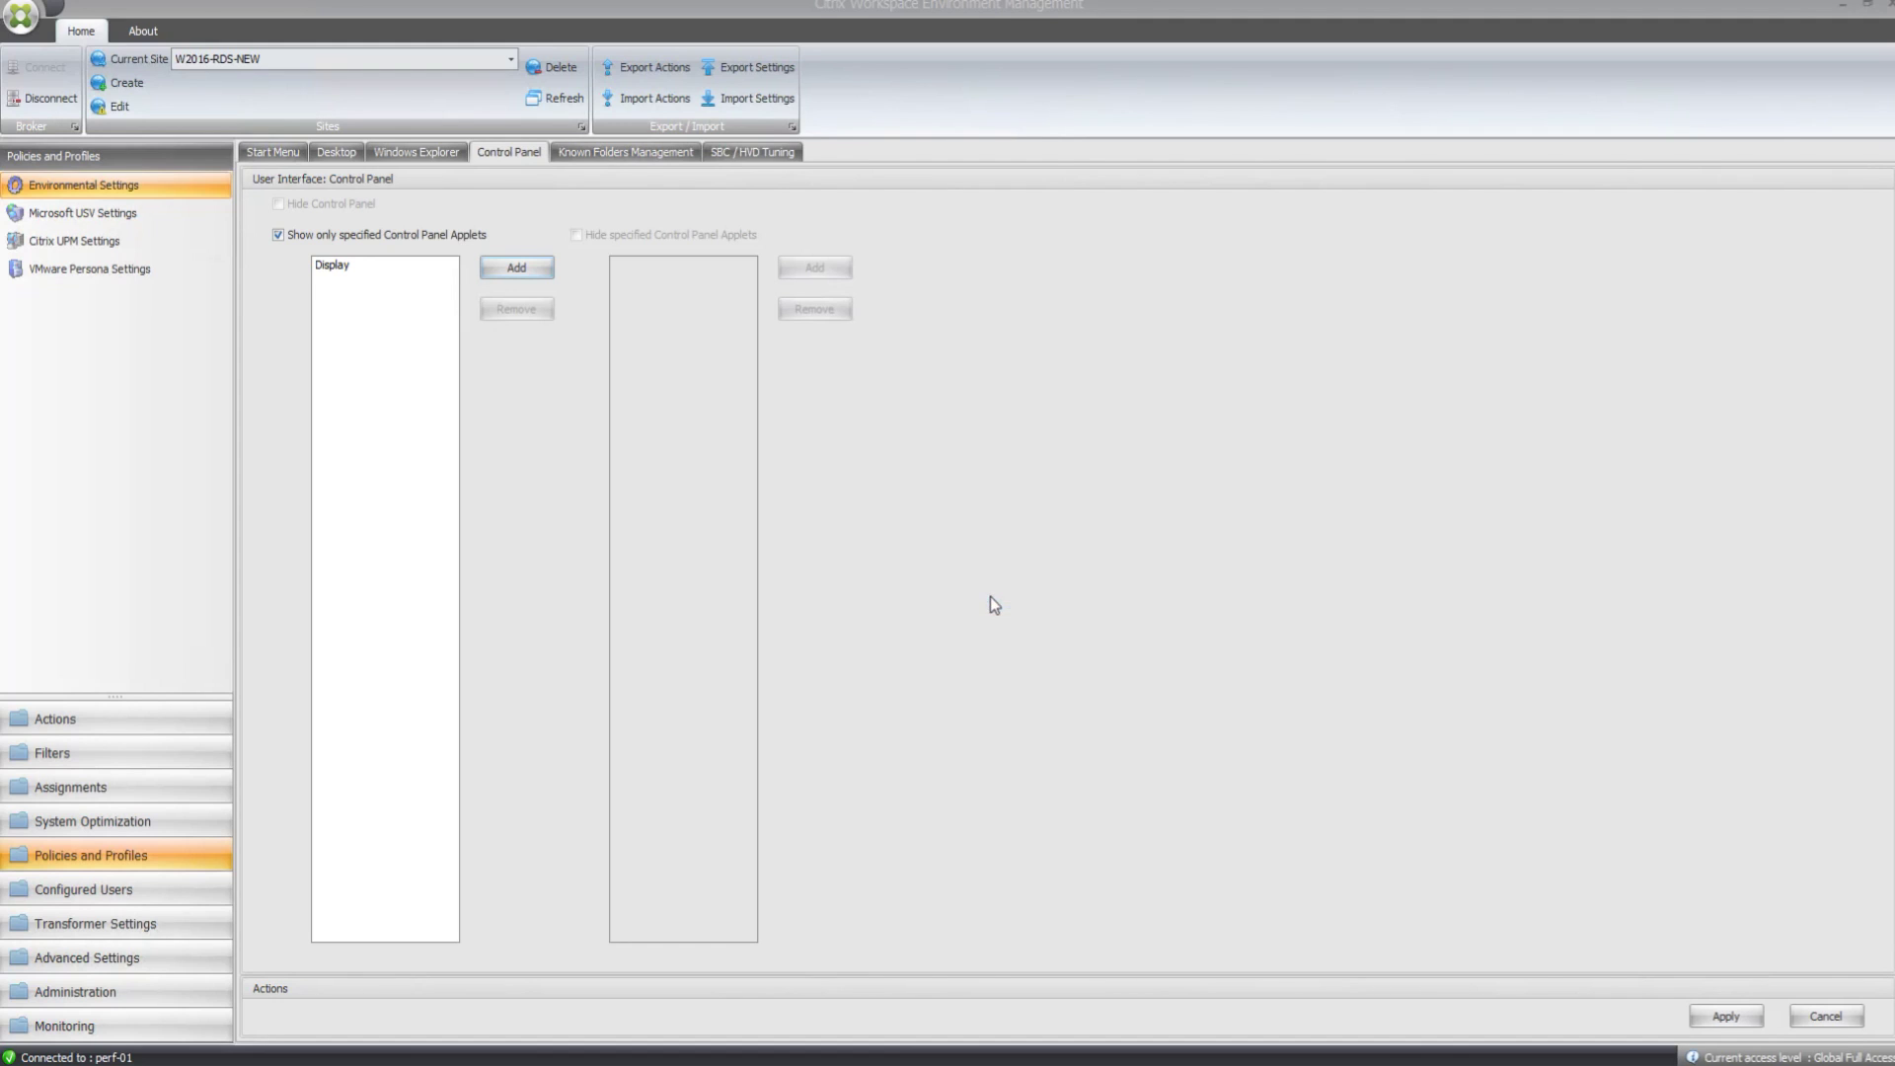
# Add Ease of Access Center as an allowed applet and apply the environmental settings.
pyautogui.click(515, 268)
pyautogui.write('Ease of Acc')
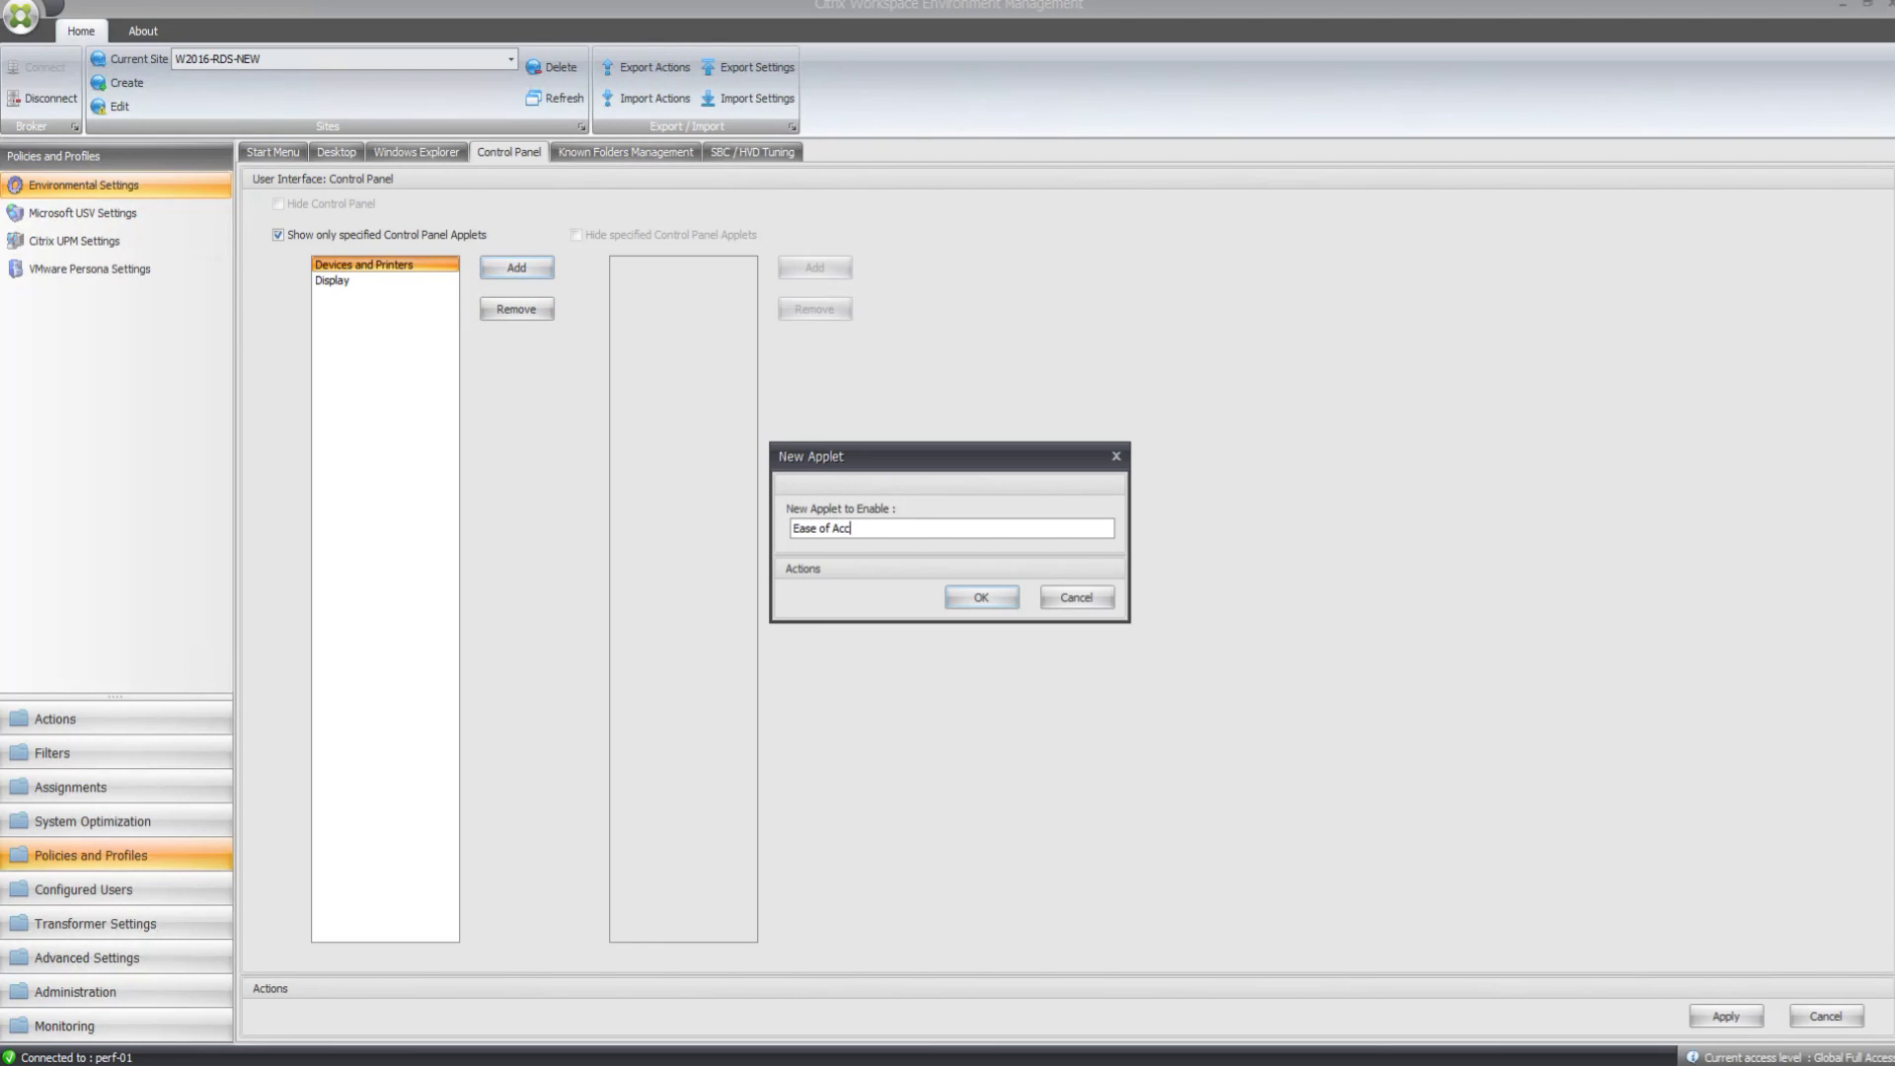
pyautogui.write('ess Center')
pyautogui.click(985, 597)
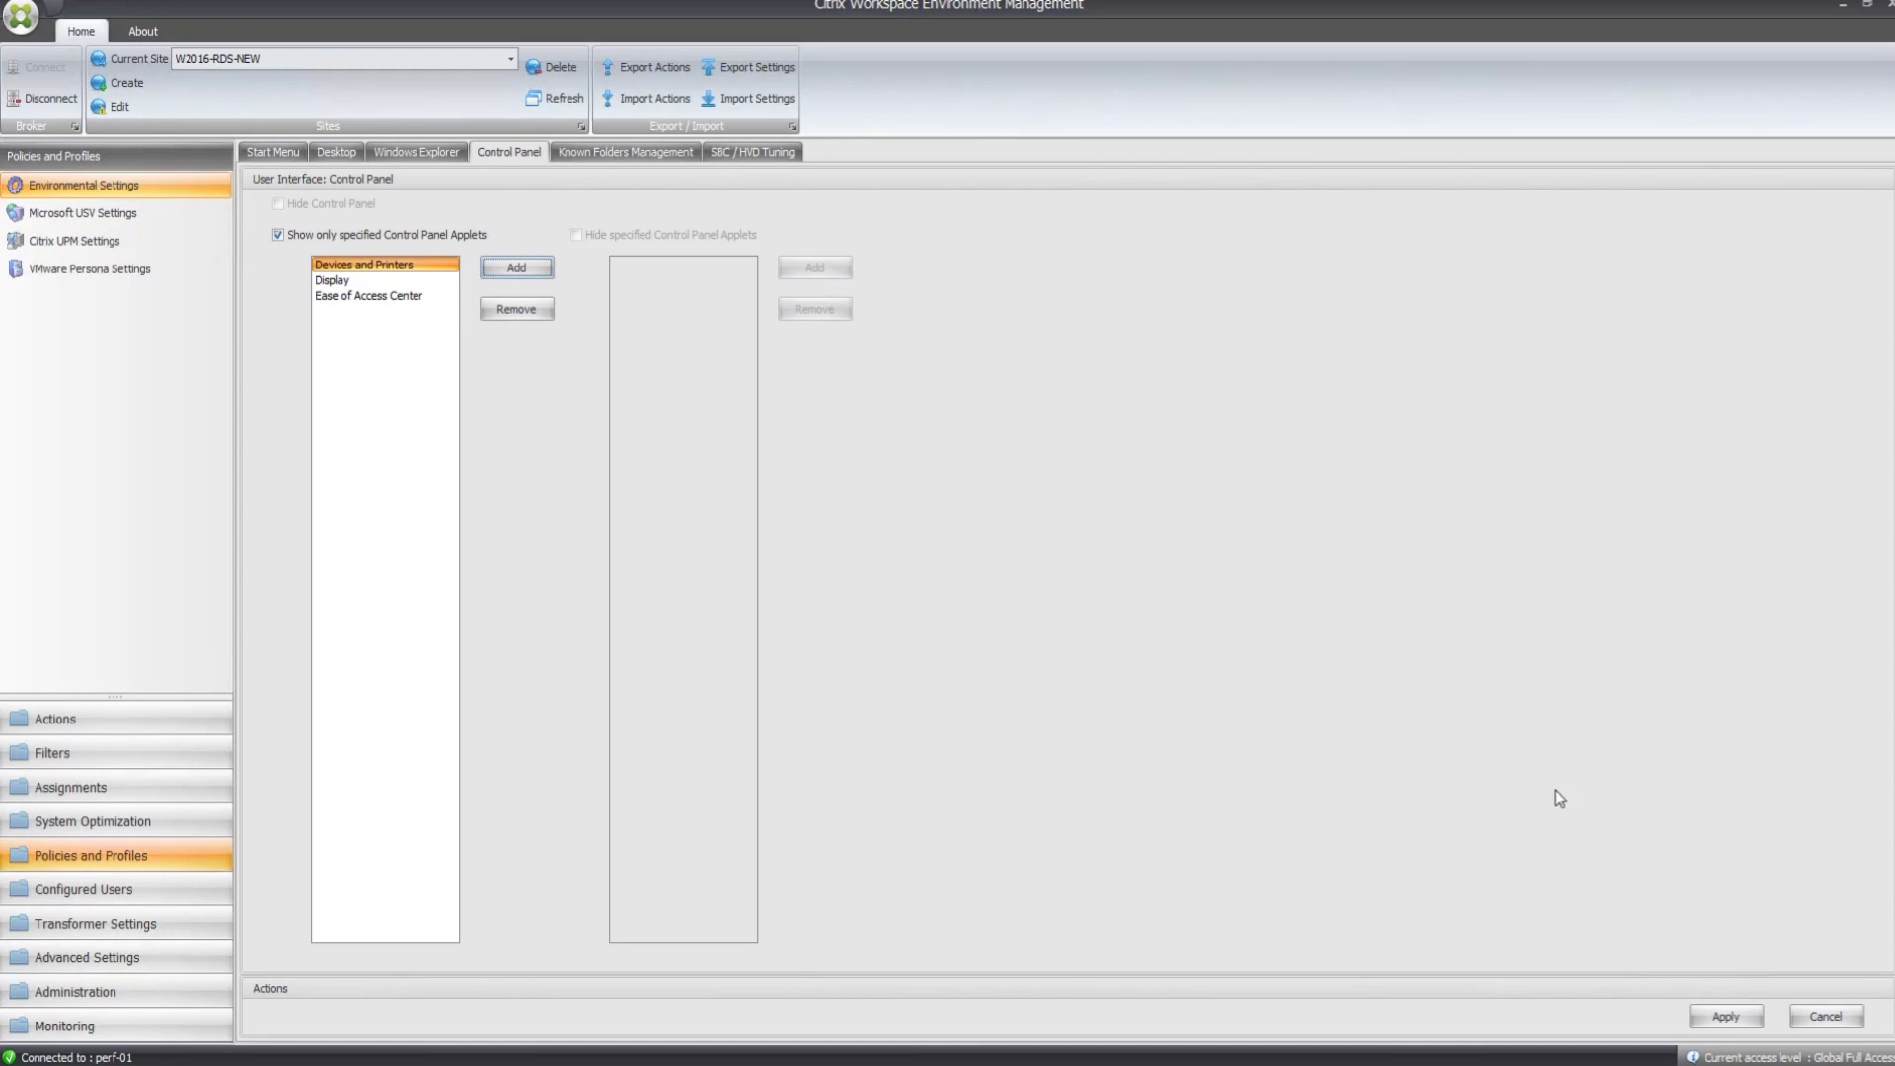
pyautogui.click(1743, 1016)
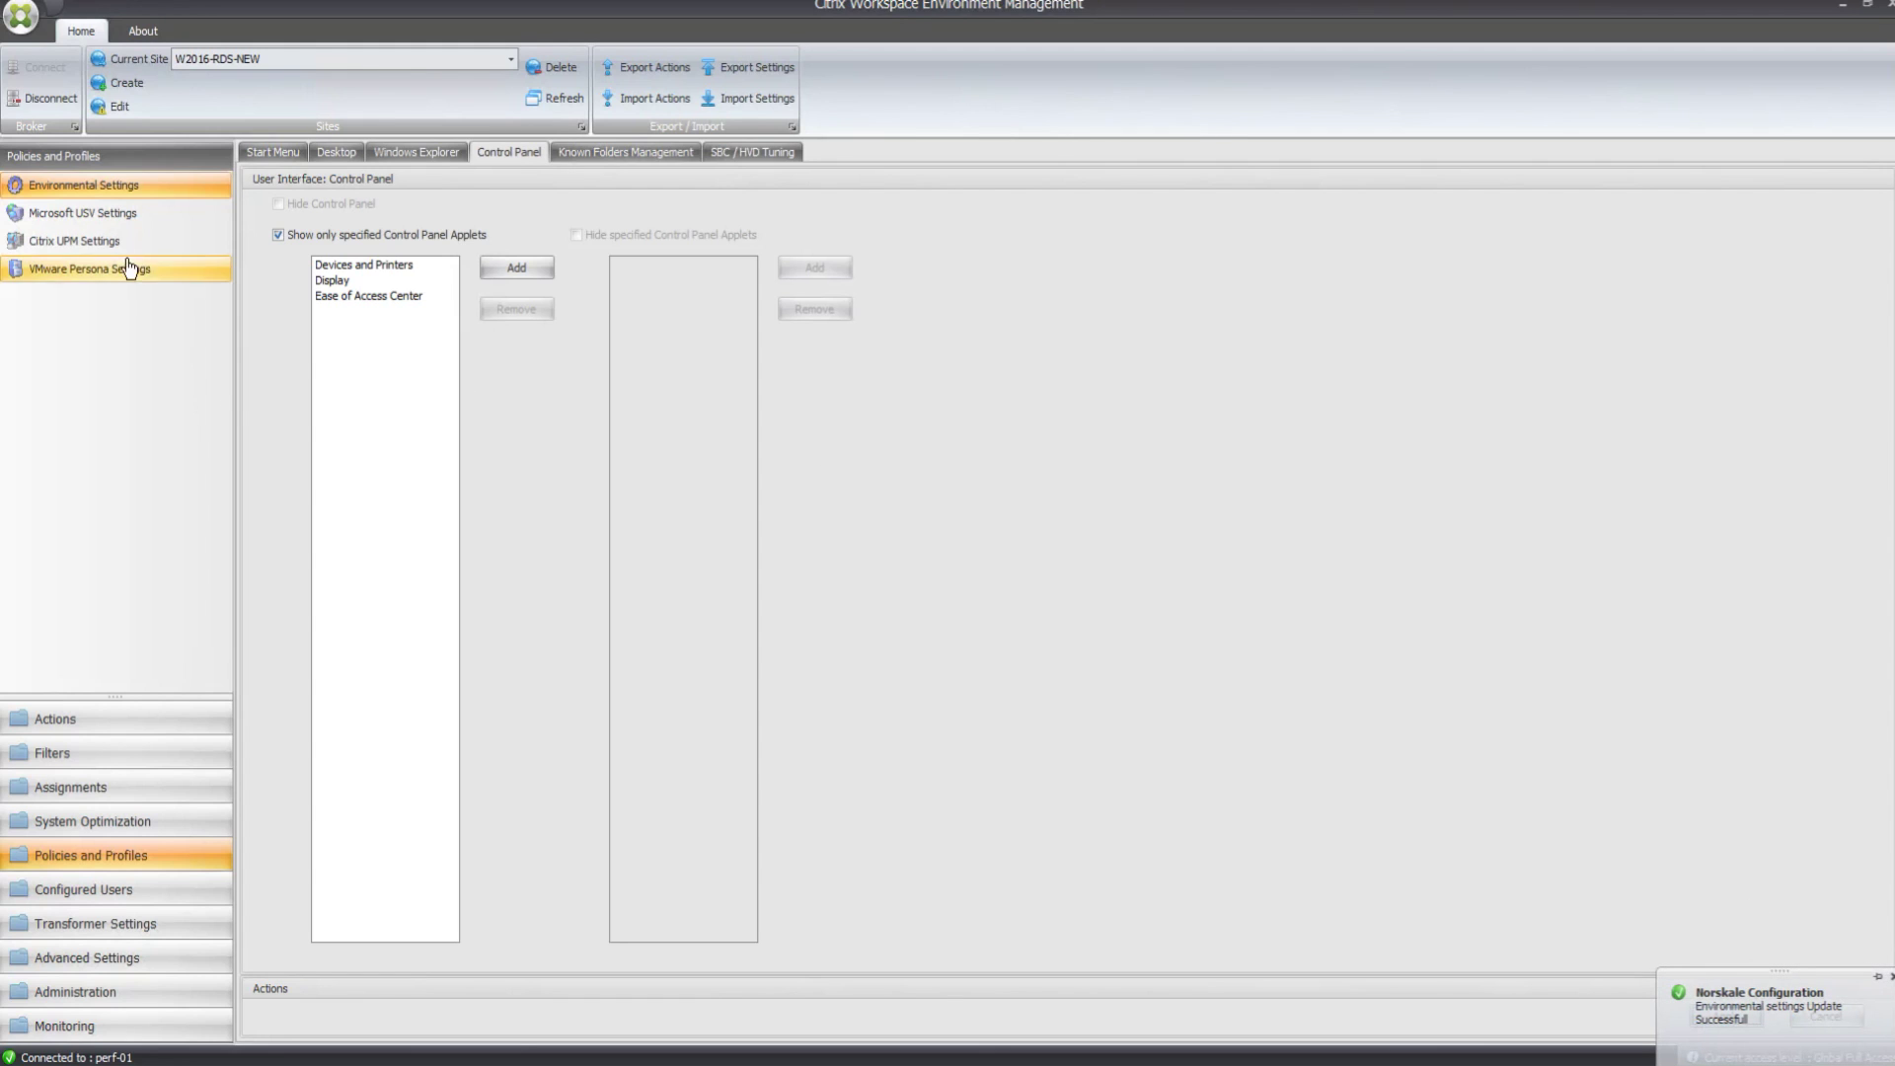
# Tick Process User State Virtualization Configuration under Microsoft USV Settings.
pyautogui.click(69, 219)
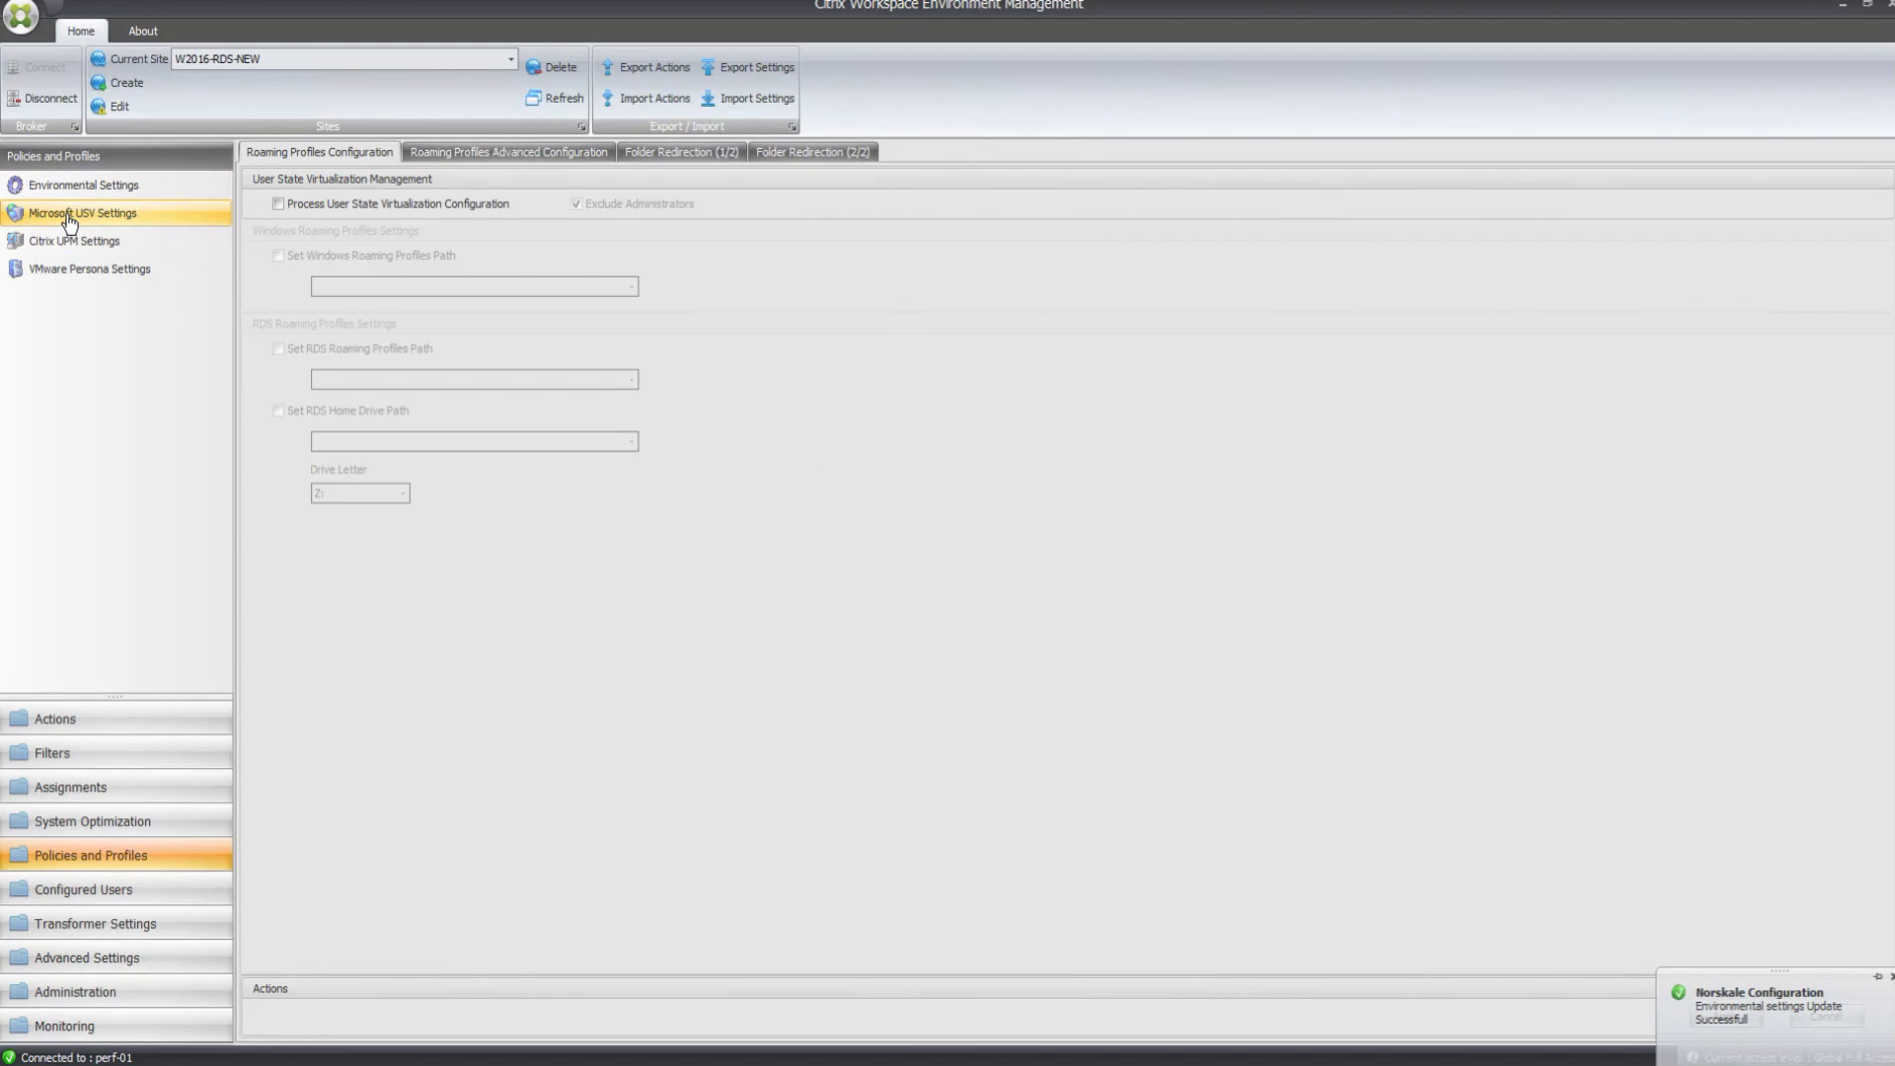
pyautogui.click(69, 186)
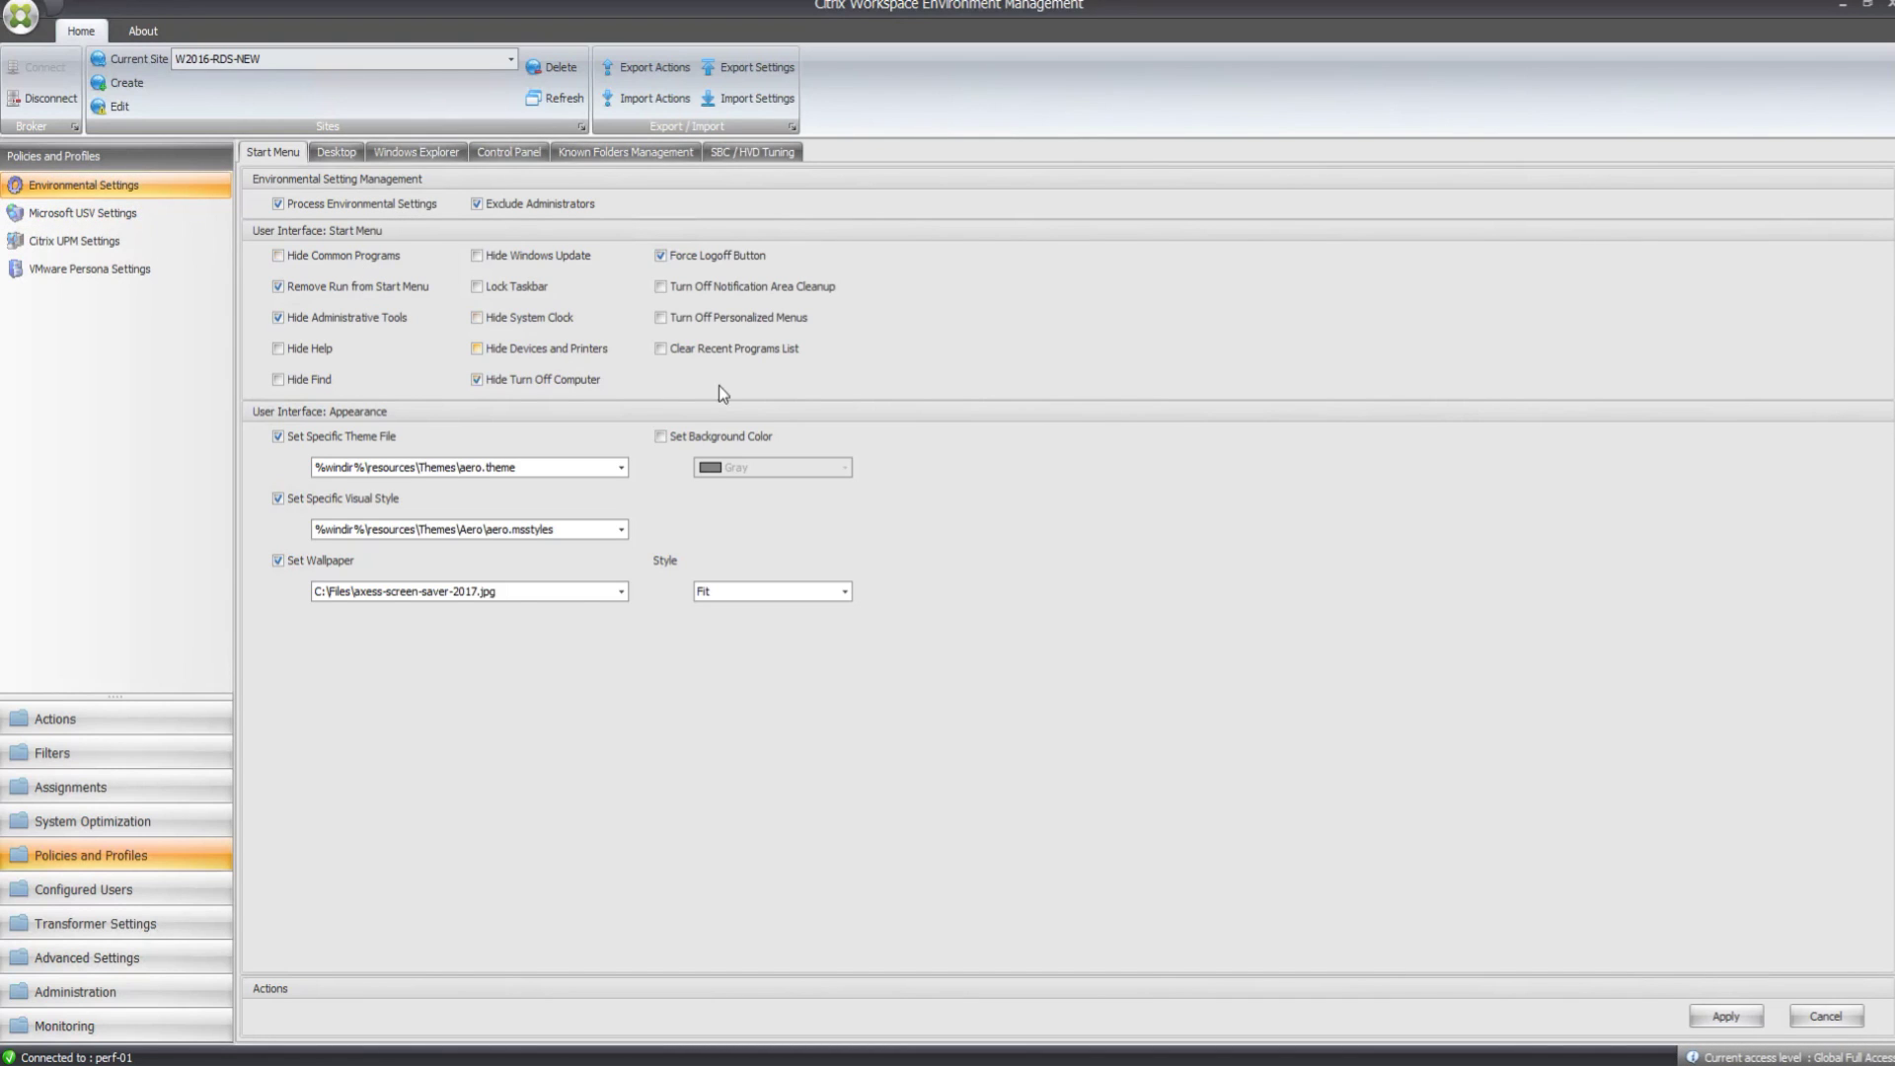
pyautogui.click(109, 220)
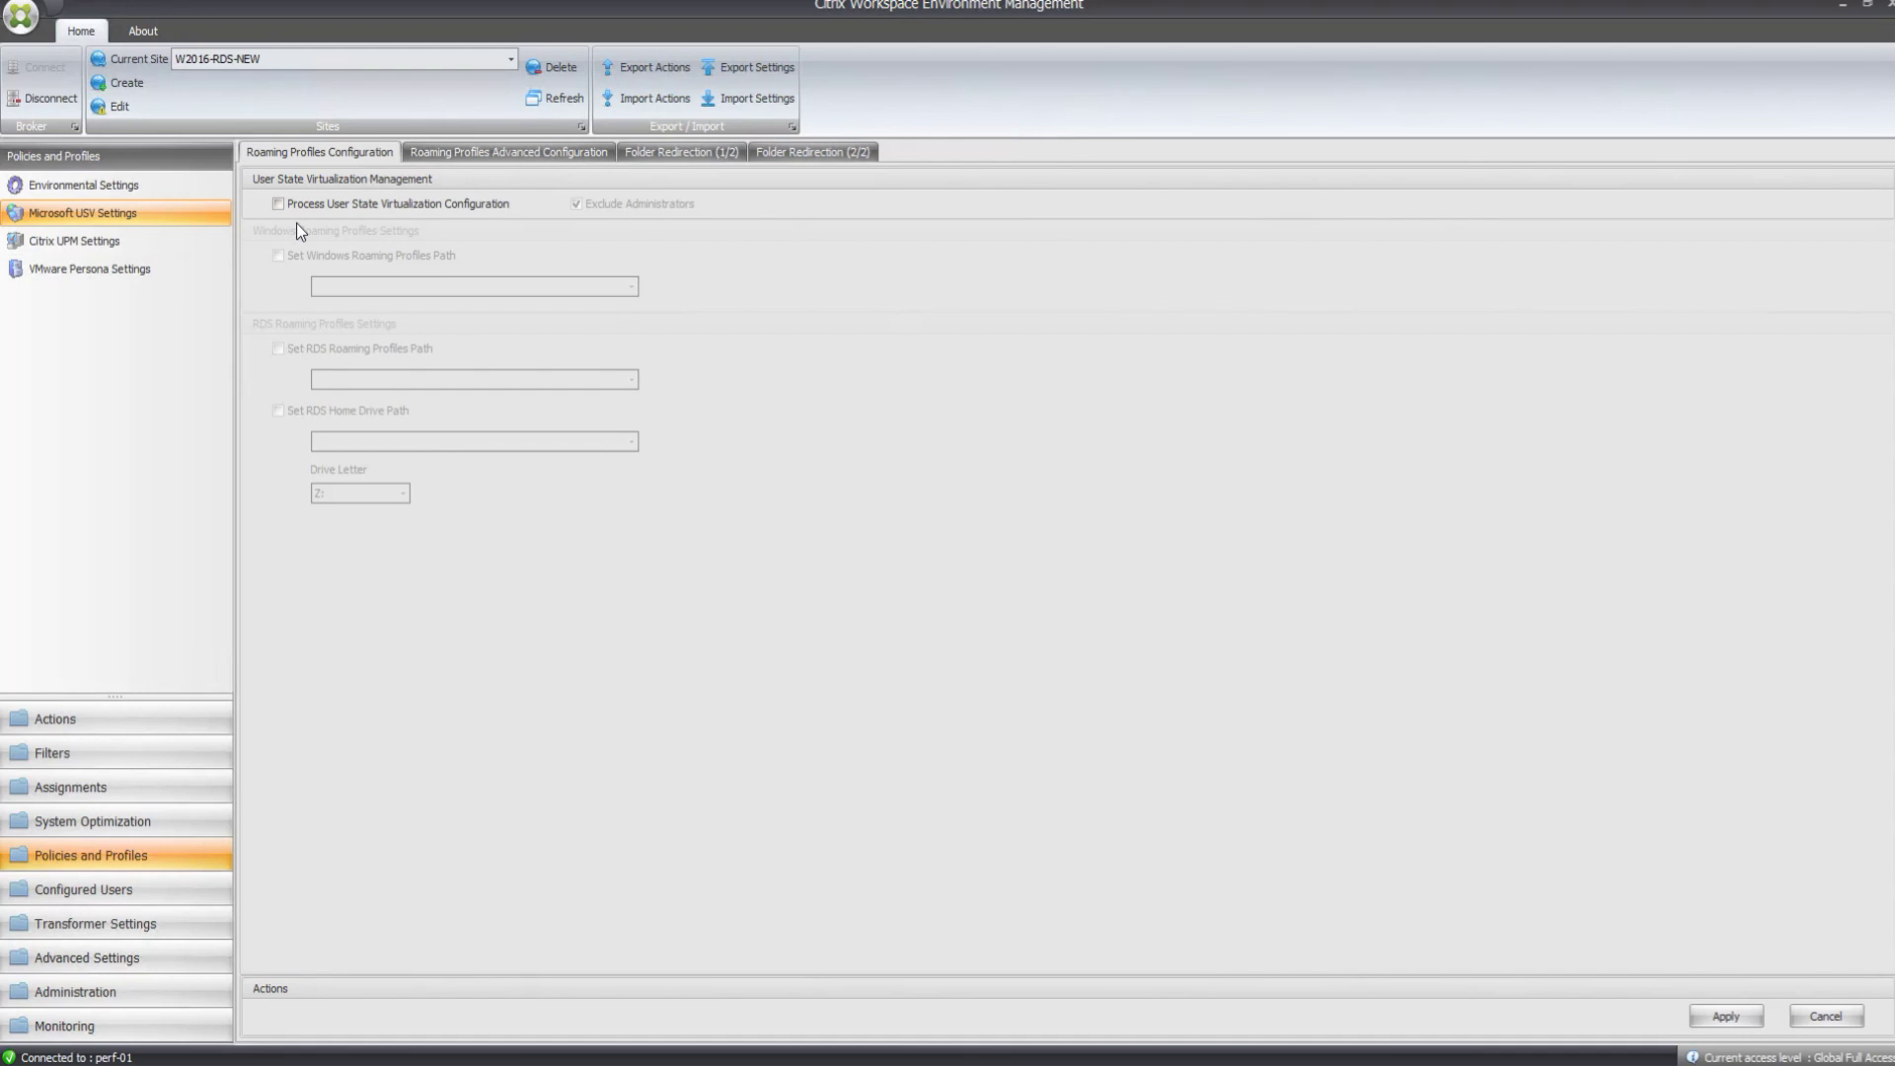
pyautogui.click(278, 204)
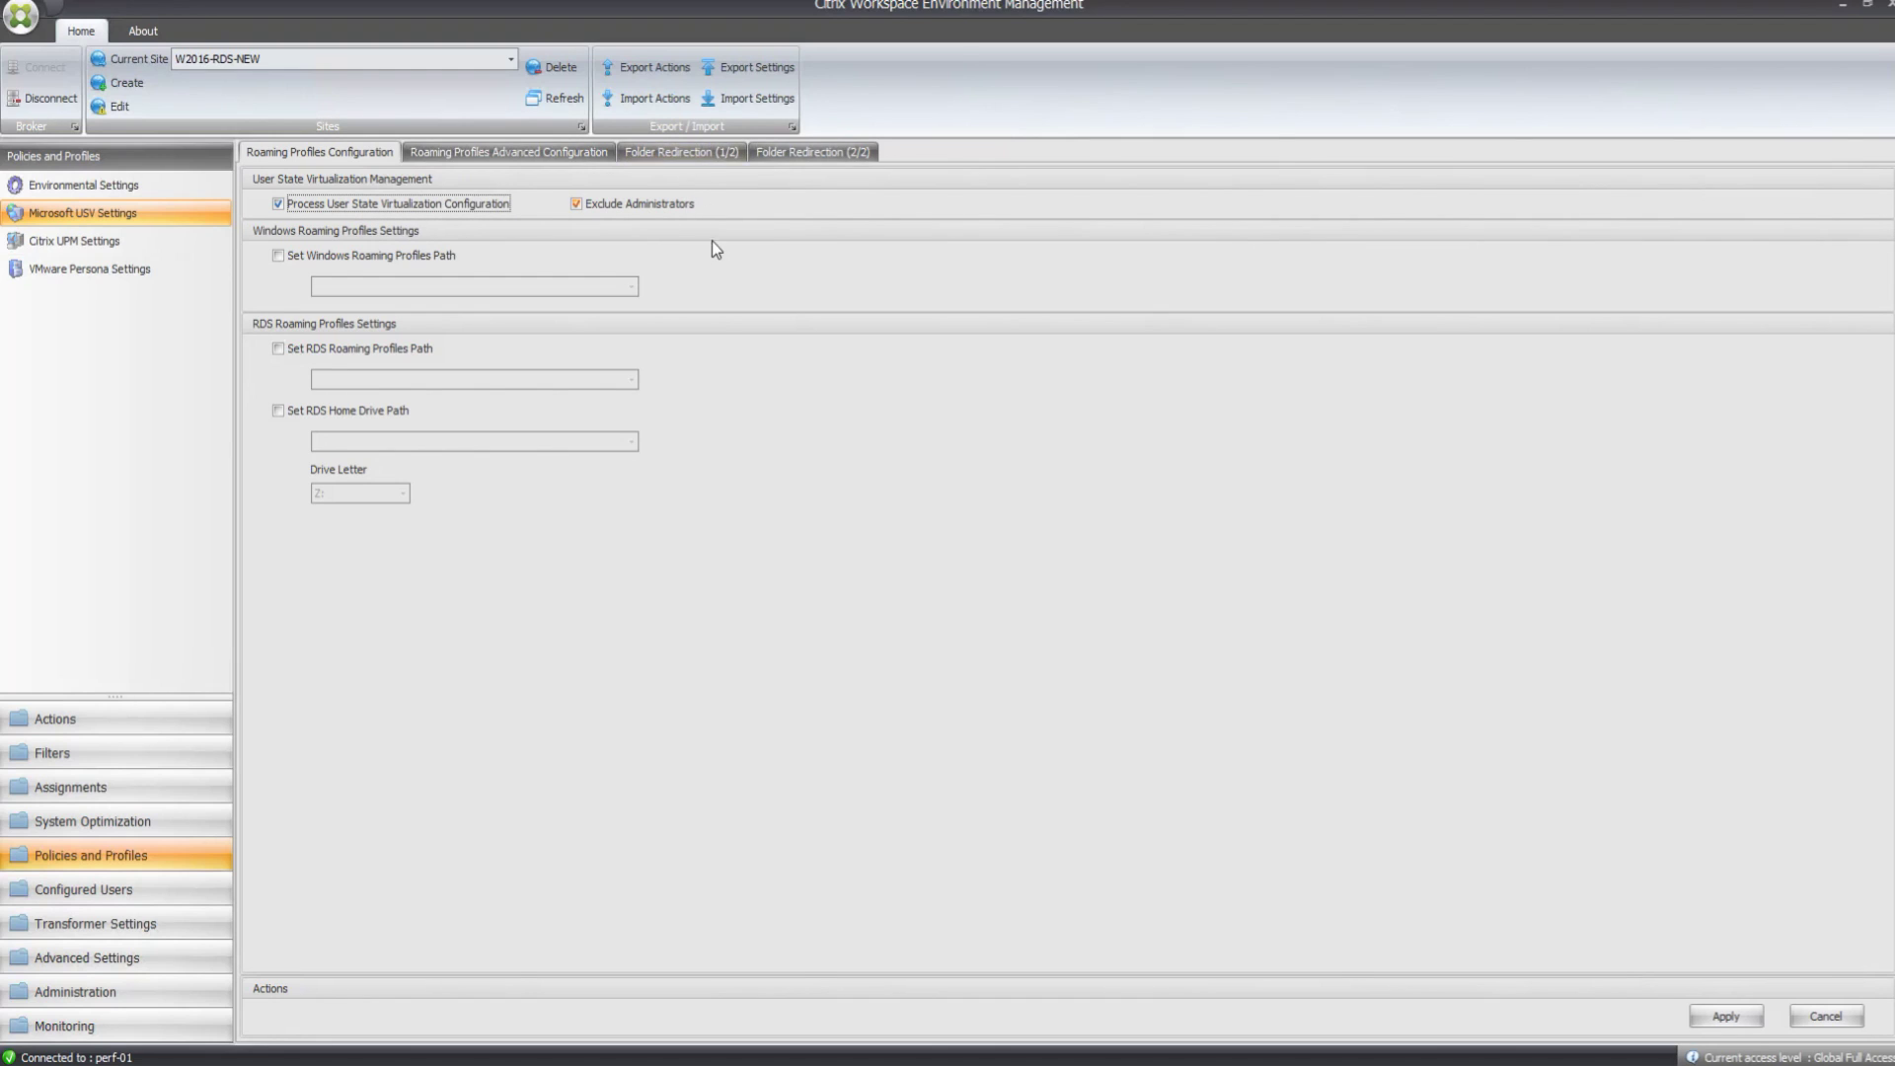
pyautogui.click(675, 158)
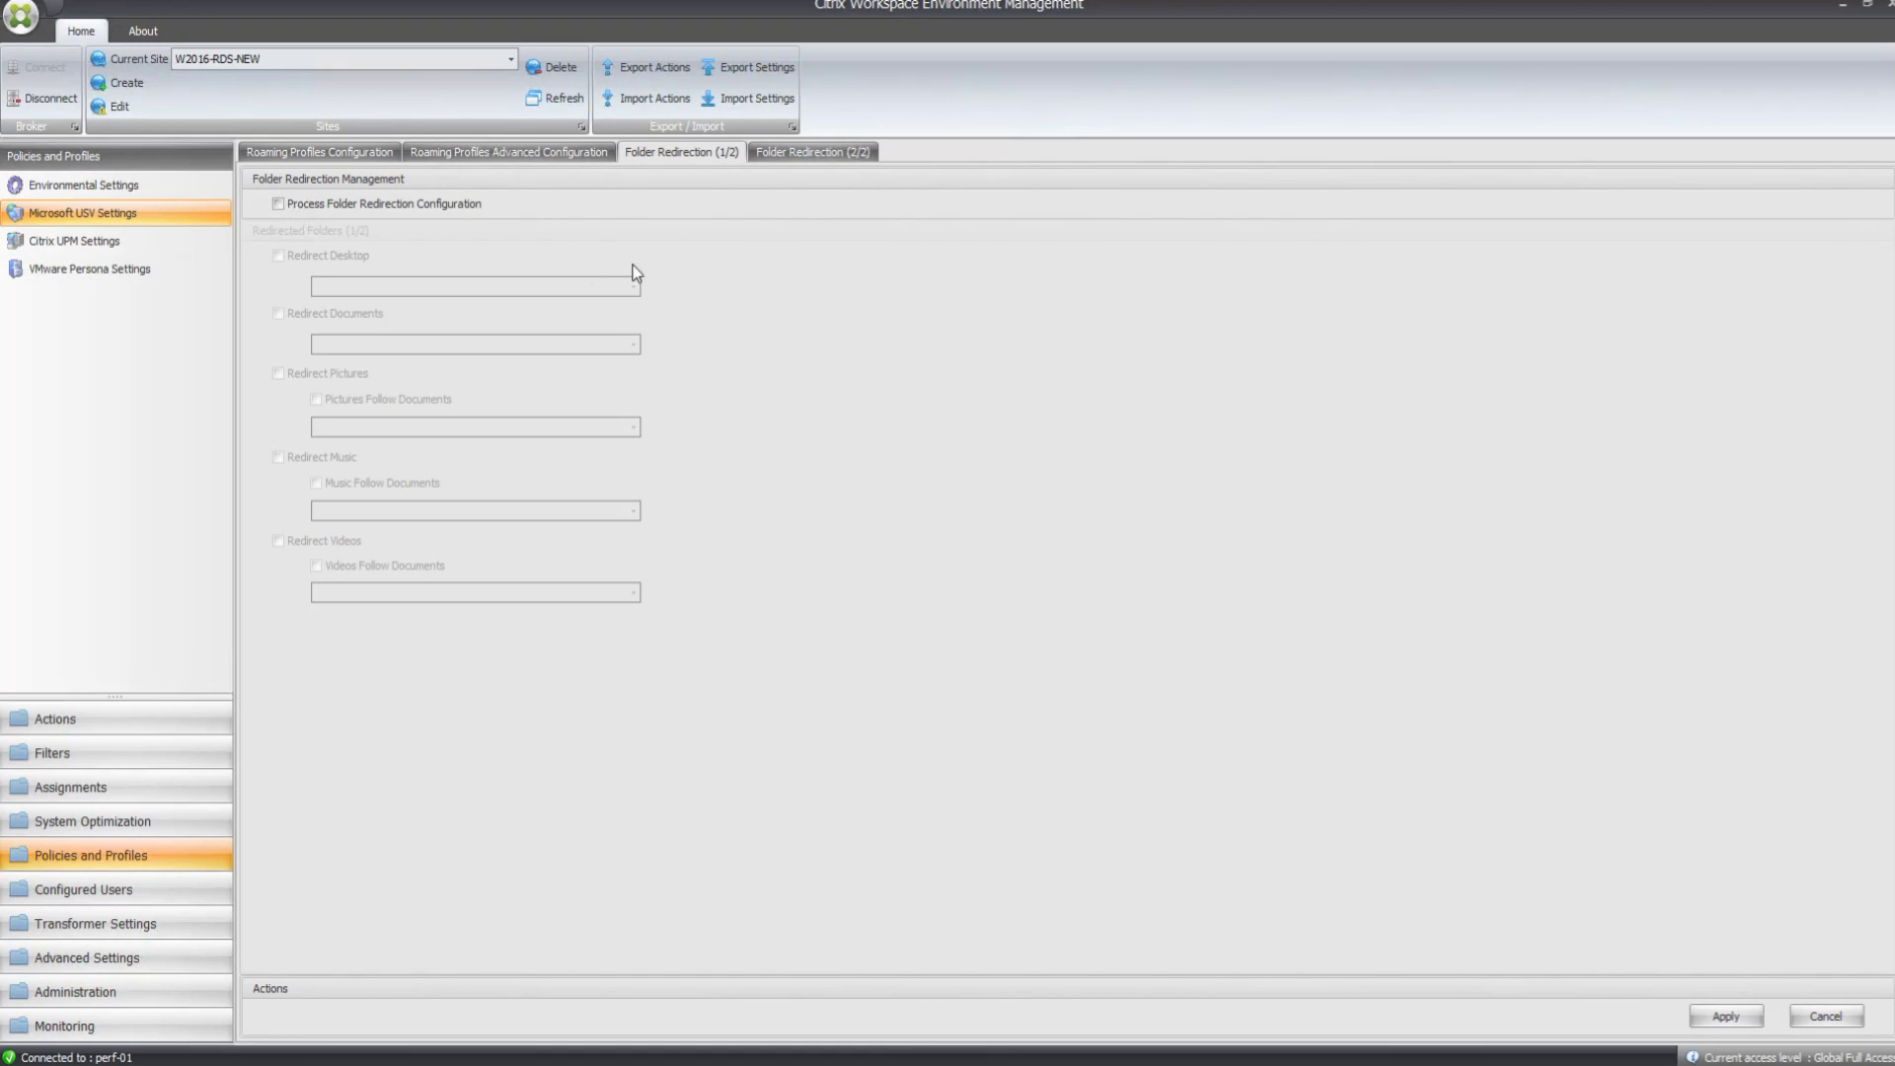
# Enable folder redirection and tick Redirect for Desktop, Documents, Pictures, Music and Videos.
pyautogui.click(280, 204)
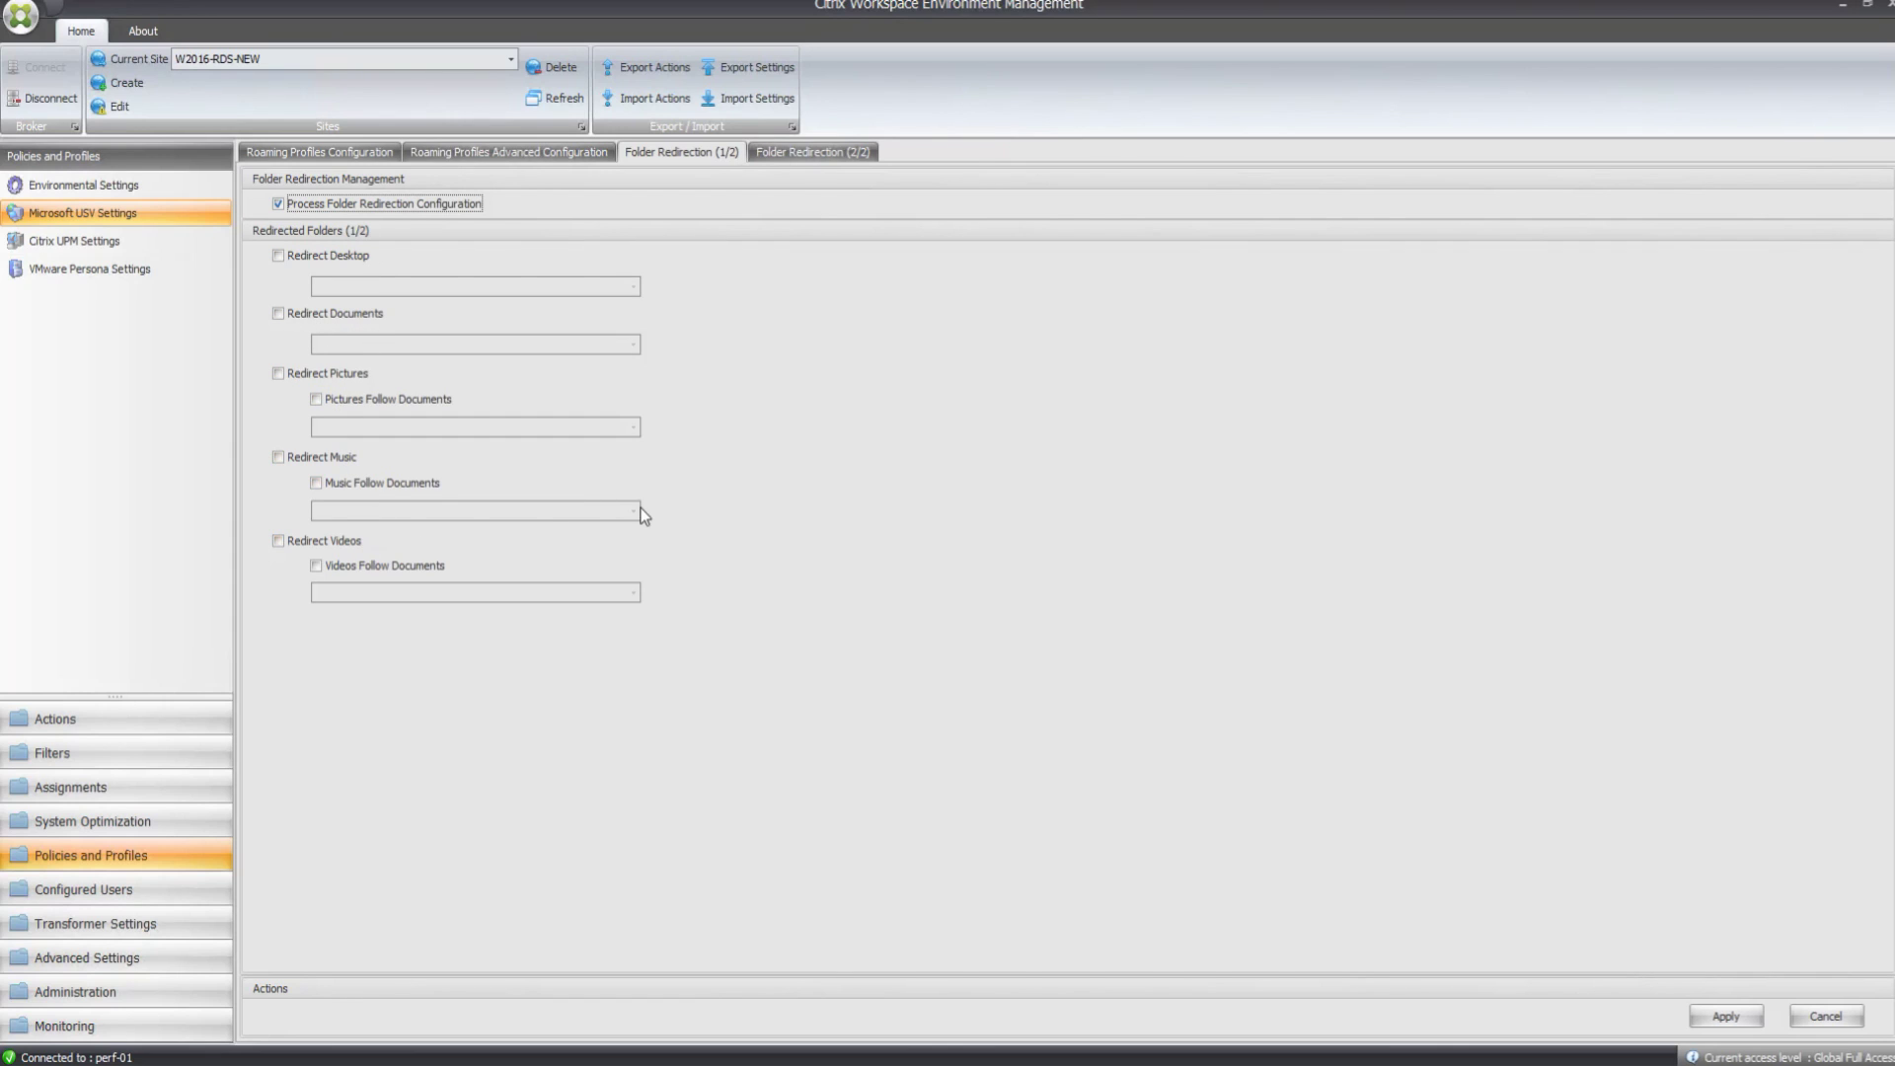
pyautogui.click(279, 255)
pyautogui.click(277, 312)
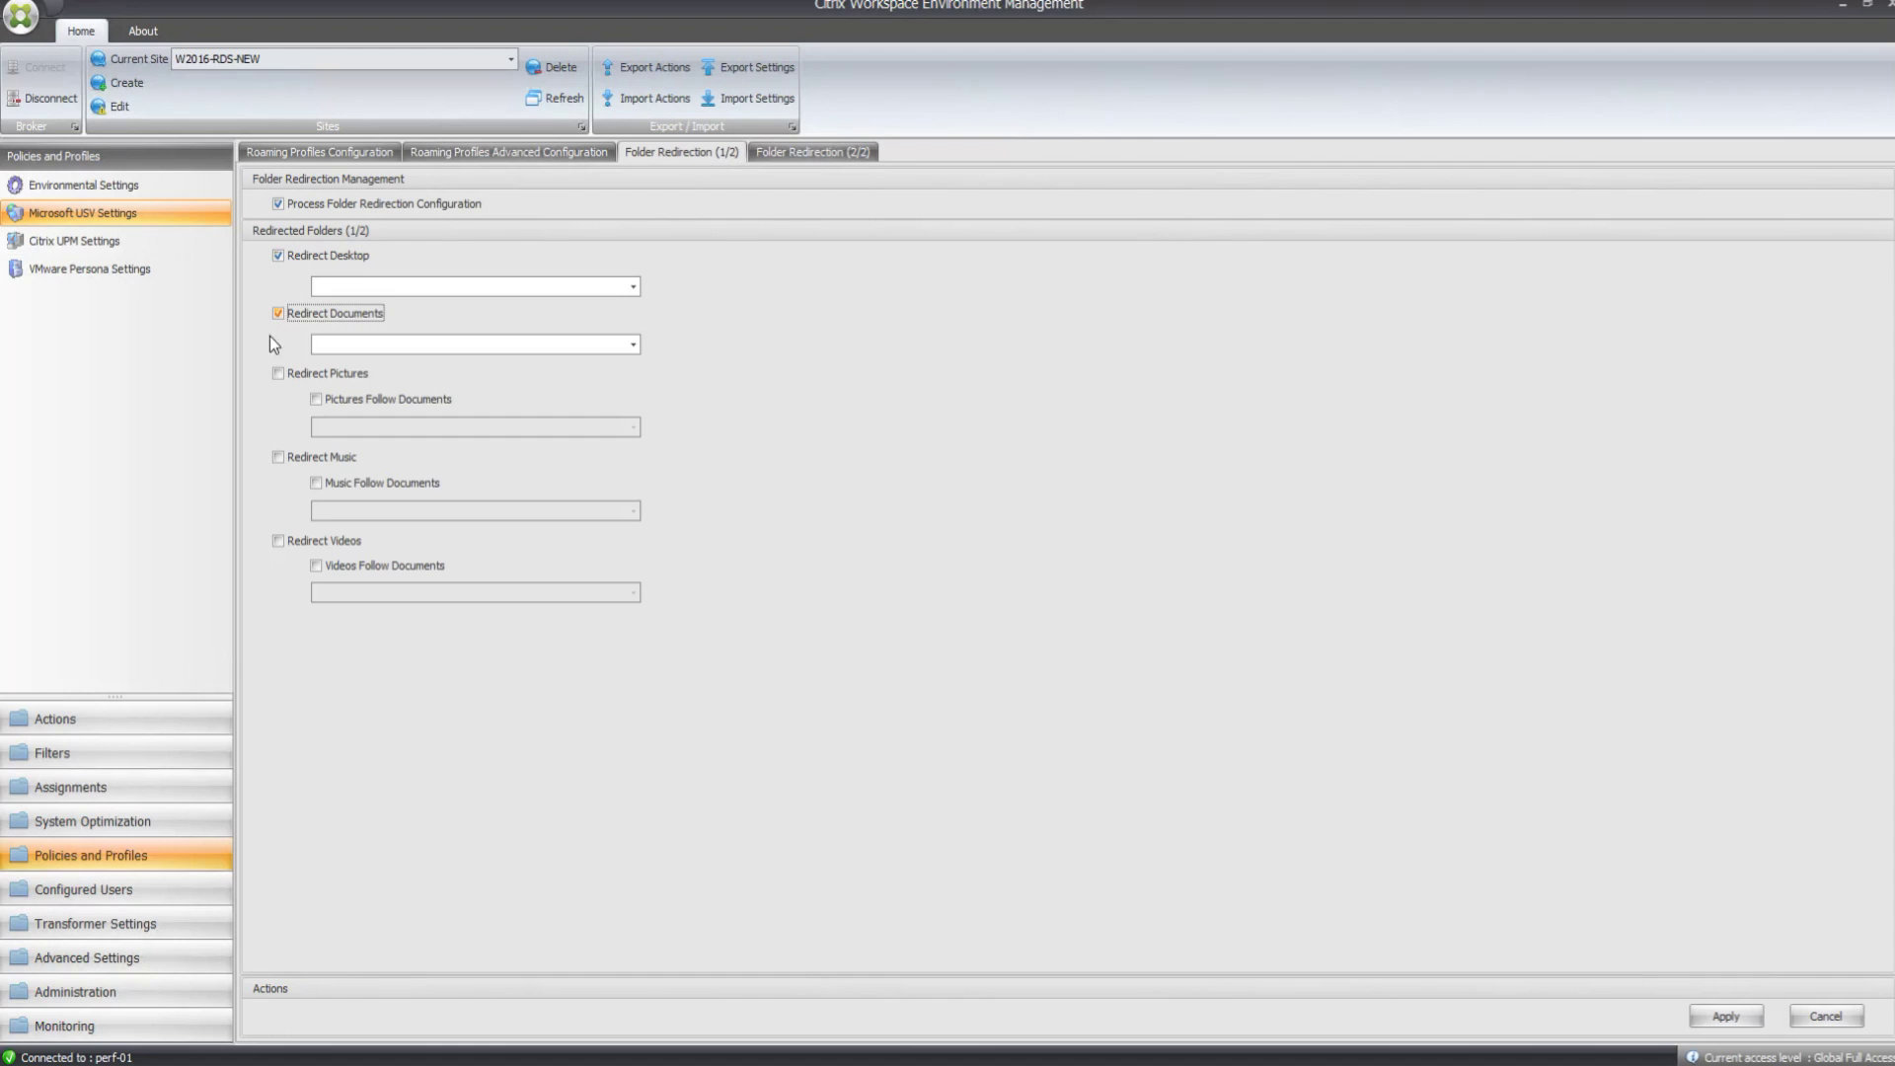
pyautogui.click(278, 373)
pyautogui.click(277, 458)
pyautogui.click(278, 541)
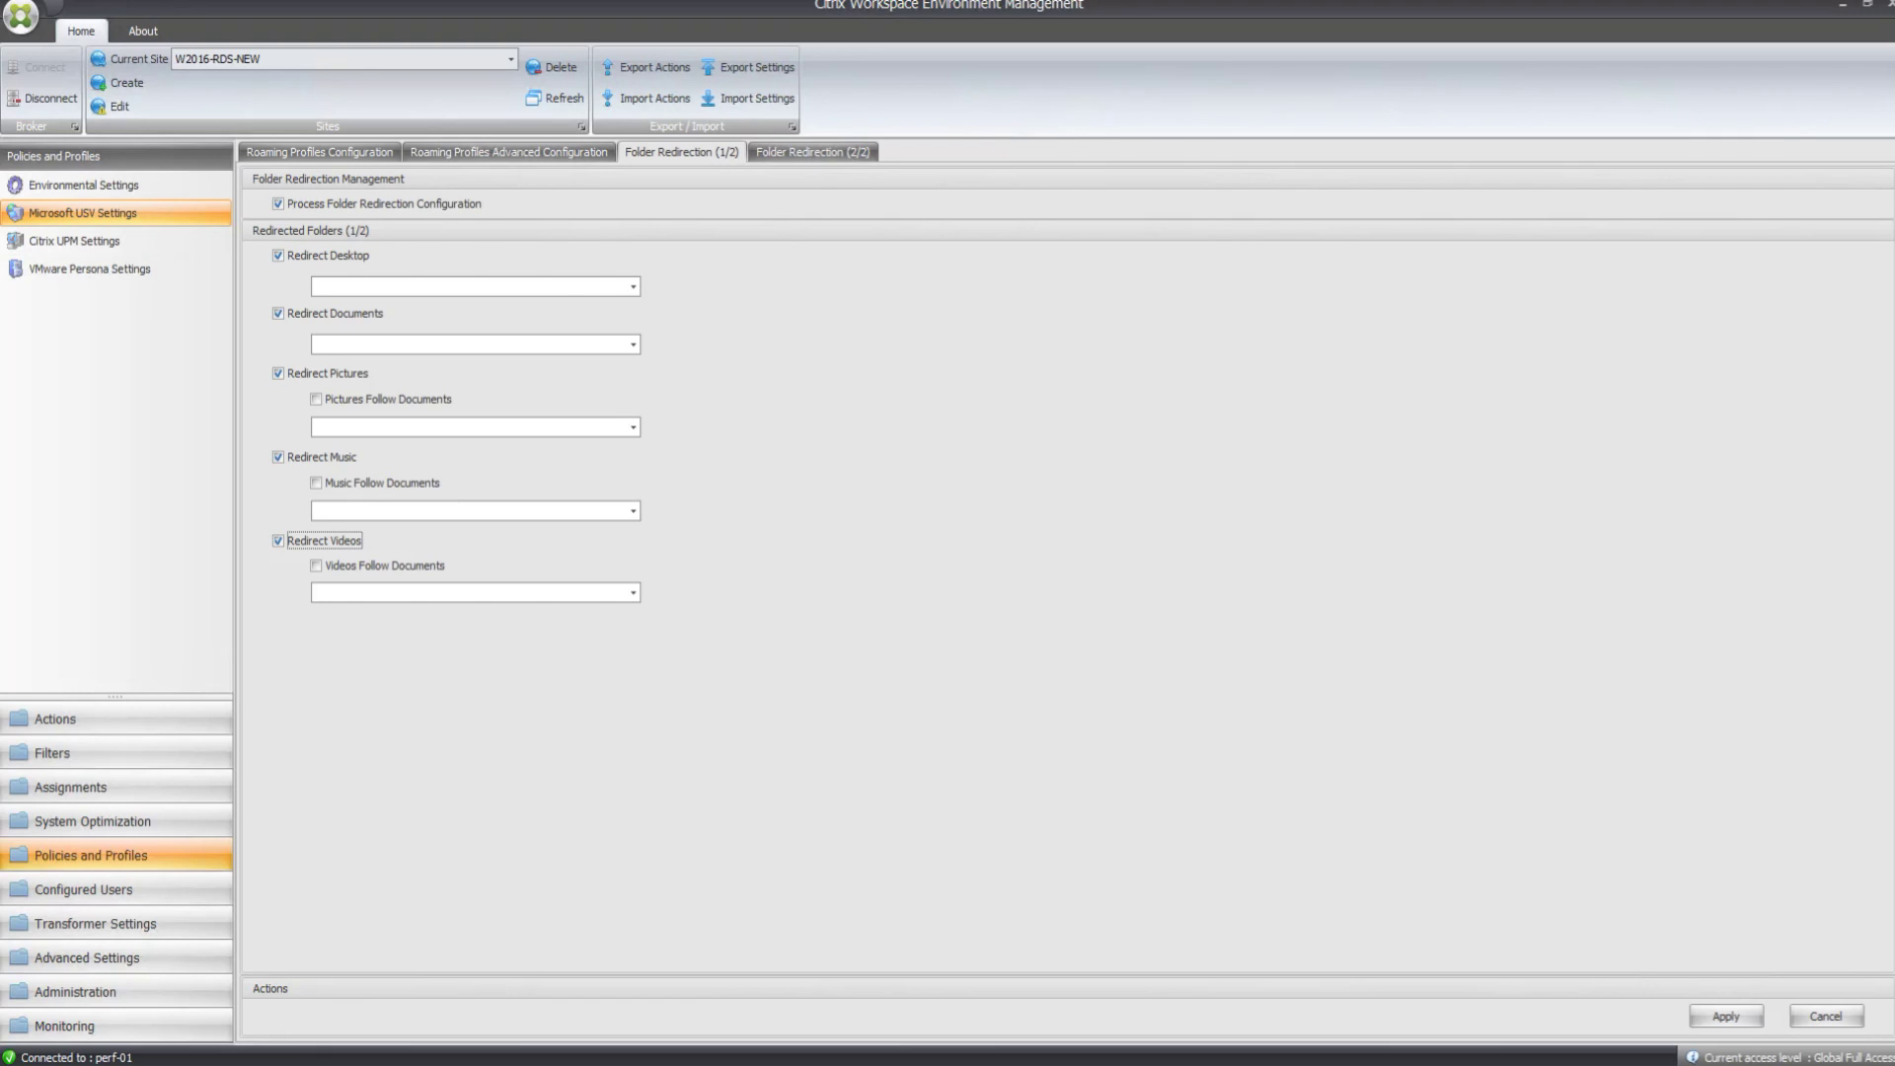
# Paste \\dc-01\redirection\%username%\ paths for Desktop and Documents; make Pictures, Music, Videos follow Documents.
pyautogui.click(537, 286)
pyautogui.write('\\\\dc-01\\redirection\\%username%\\Desktop\\')
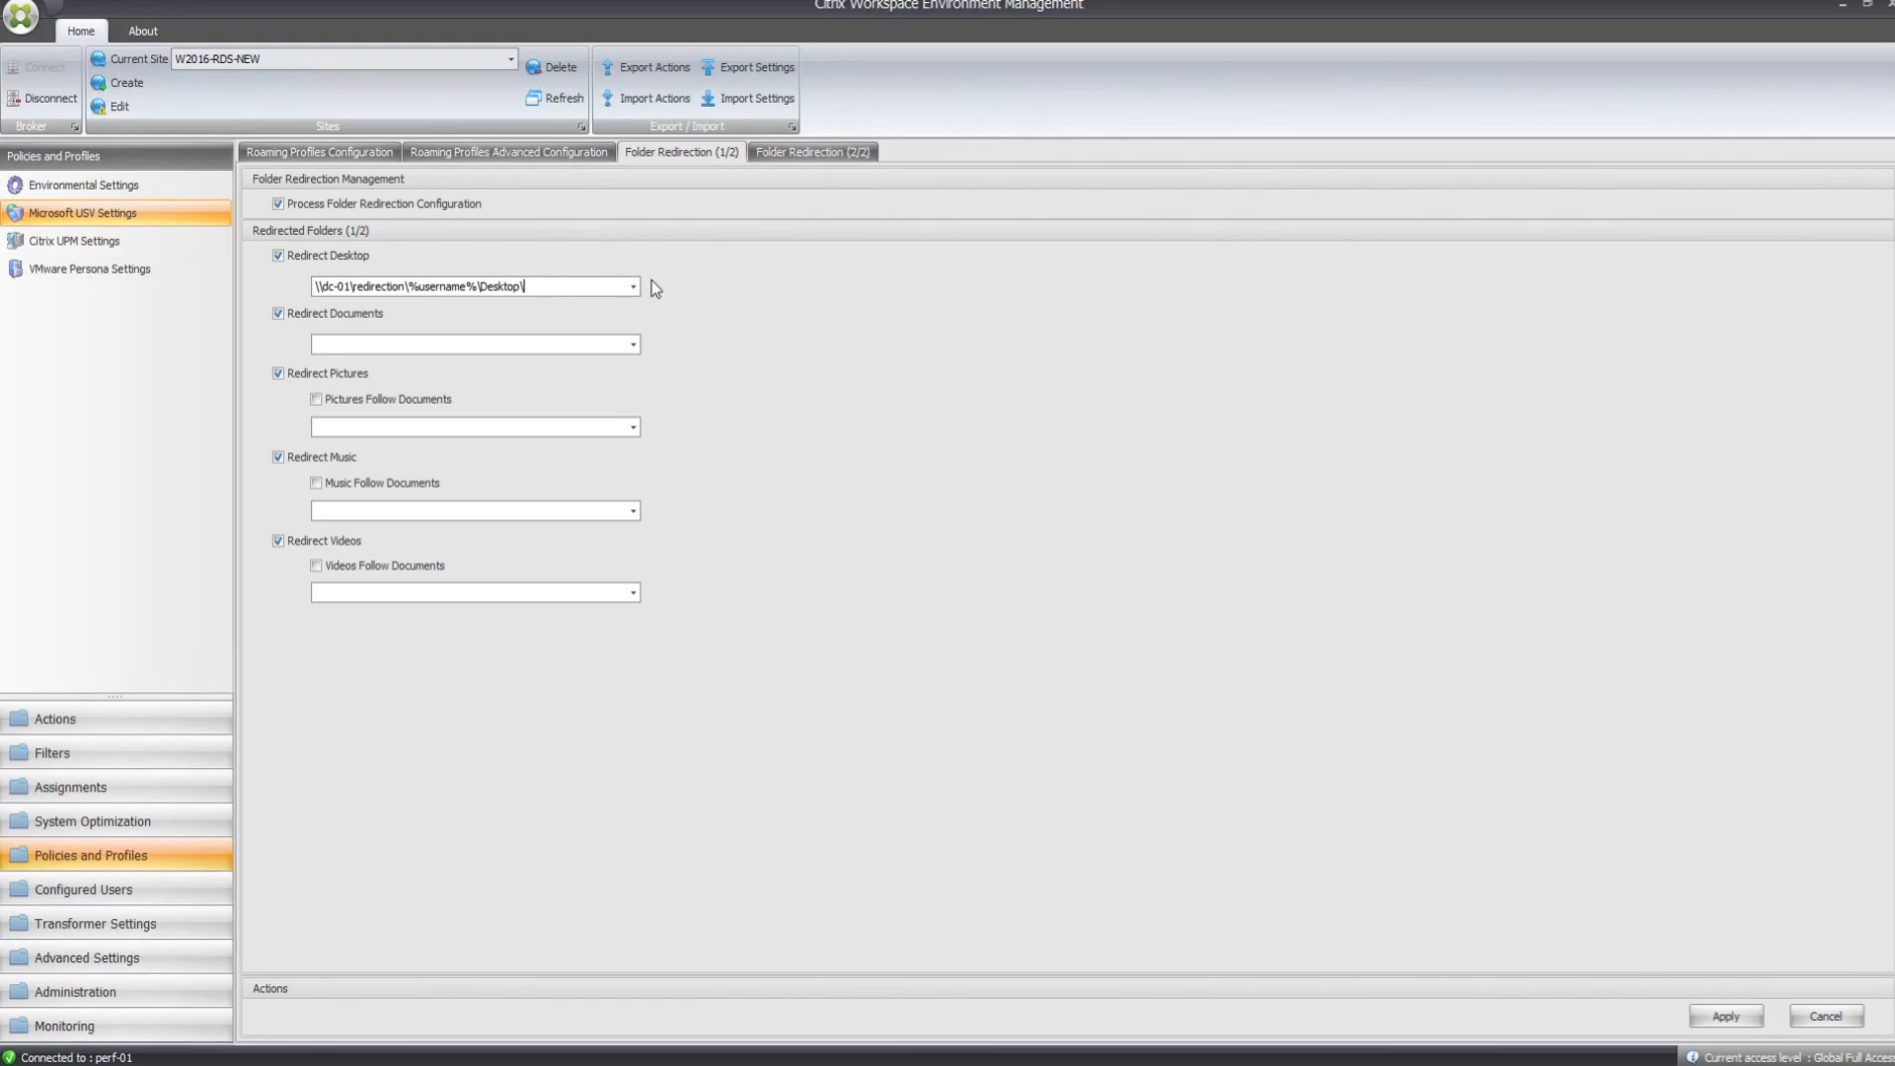
pyautogui.click(485, 346)
pyautogui.write('\\\\dc-01\\redirection\\%username%\\Documents\\')
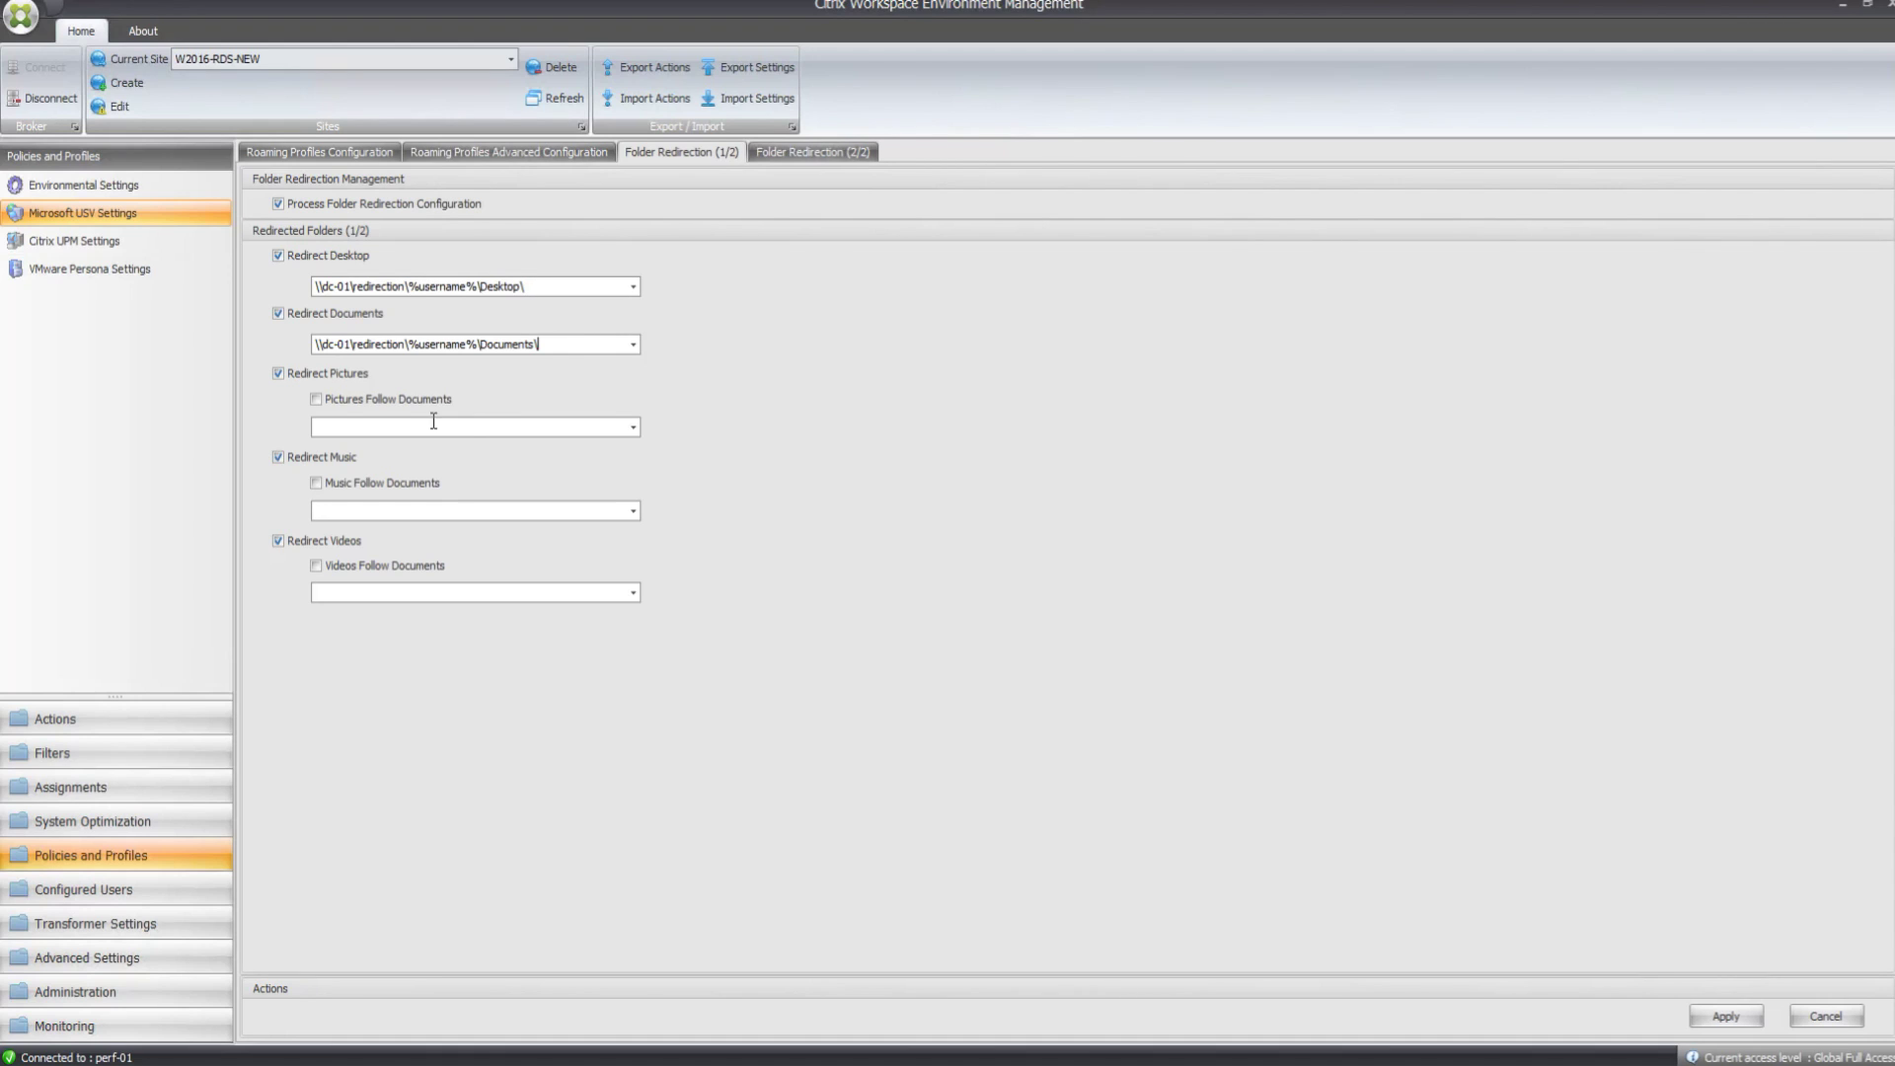
pyautogui.click(314, 566)
pyautogui.click(316, 483)
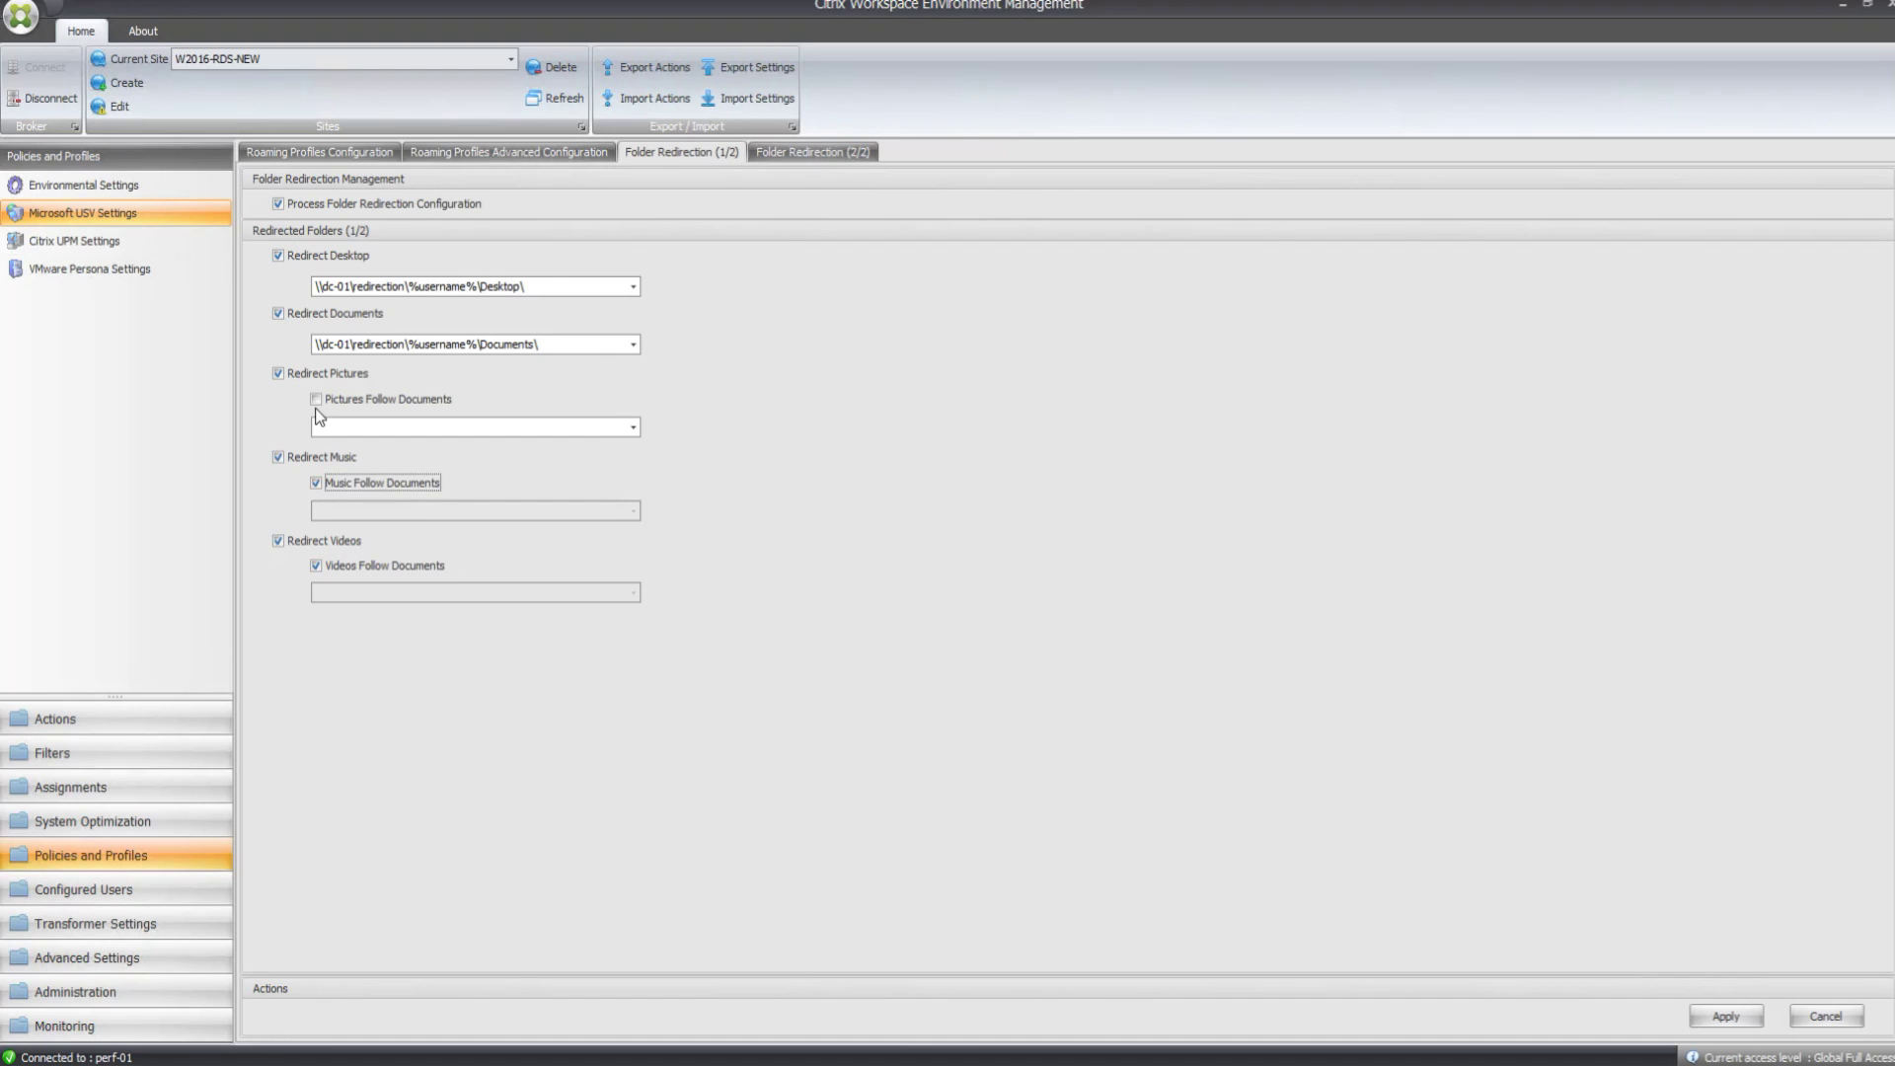
pyautogui.click(316, 400)
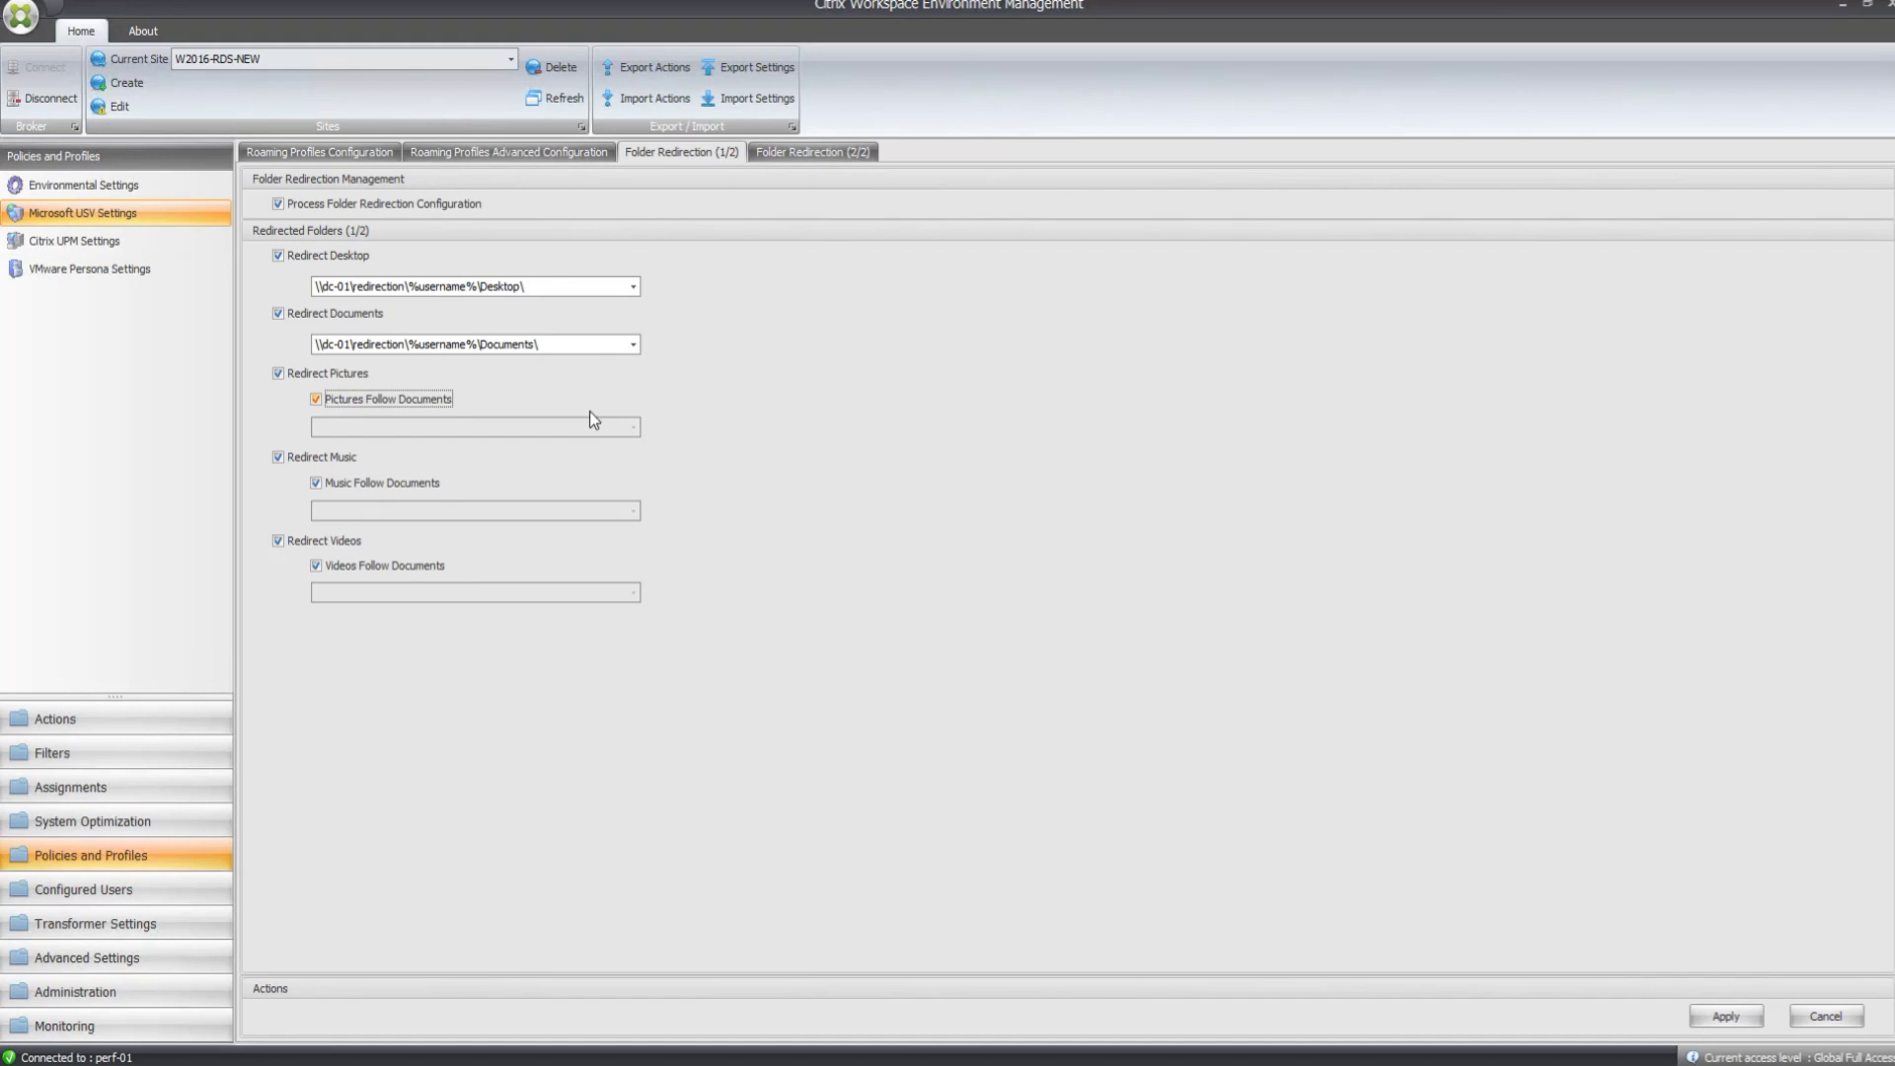
pyautogui.click(803, 153)
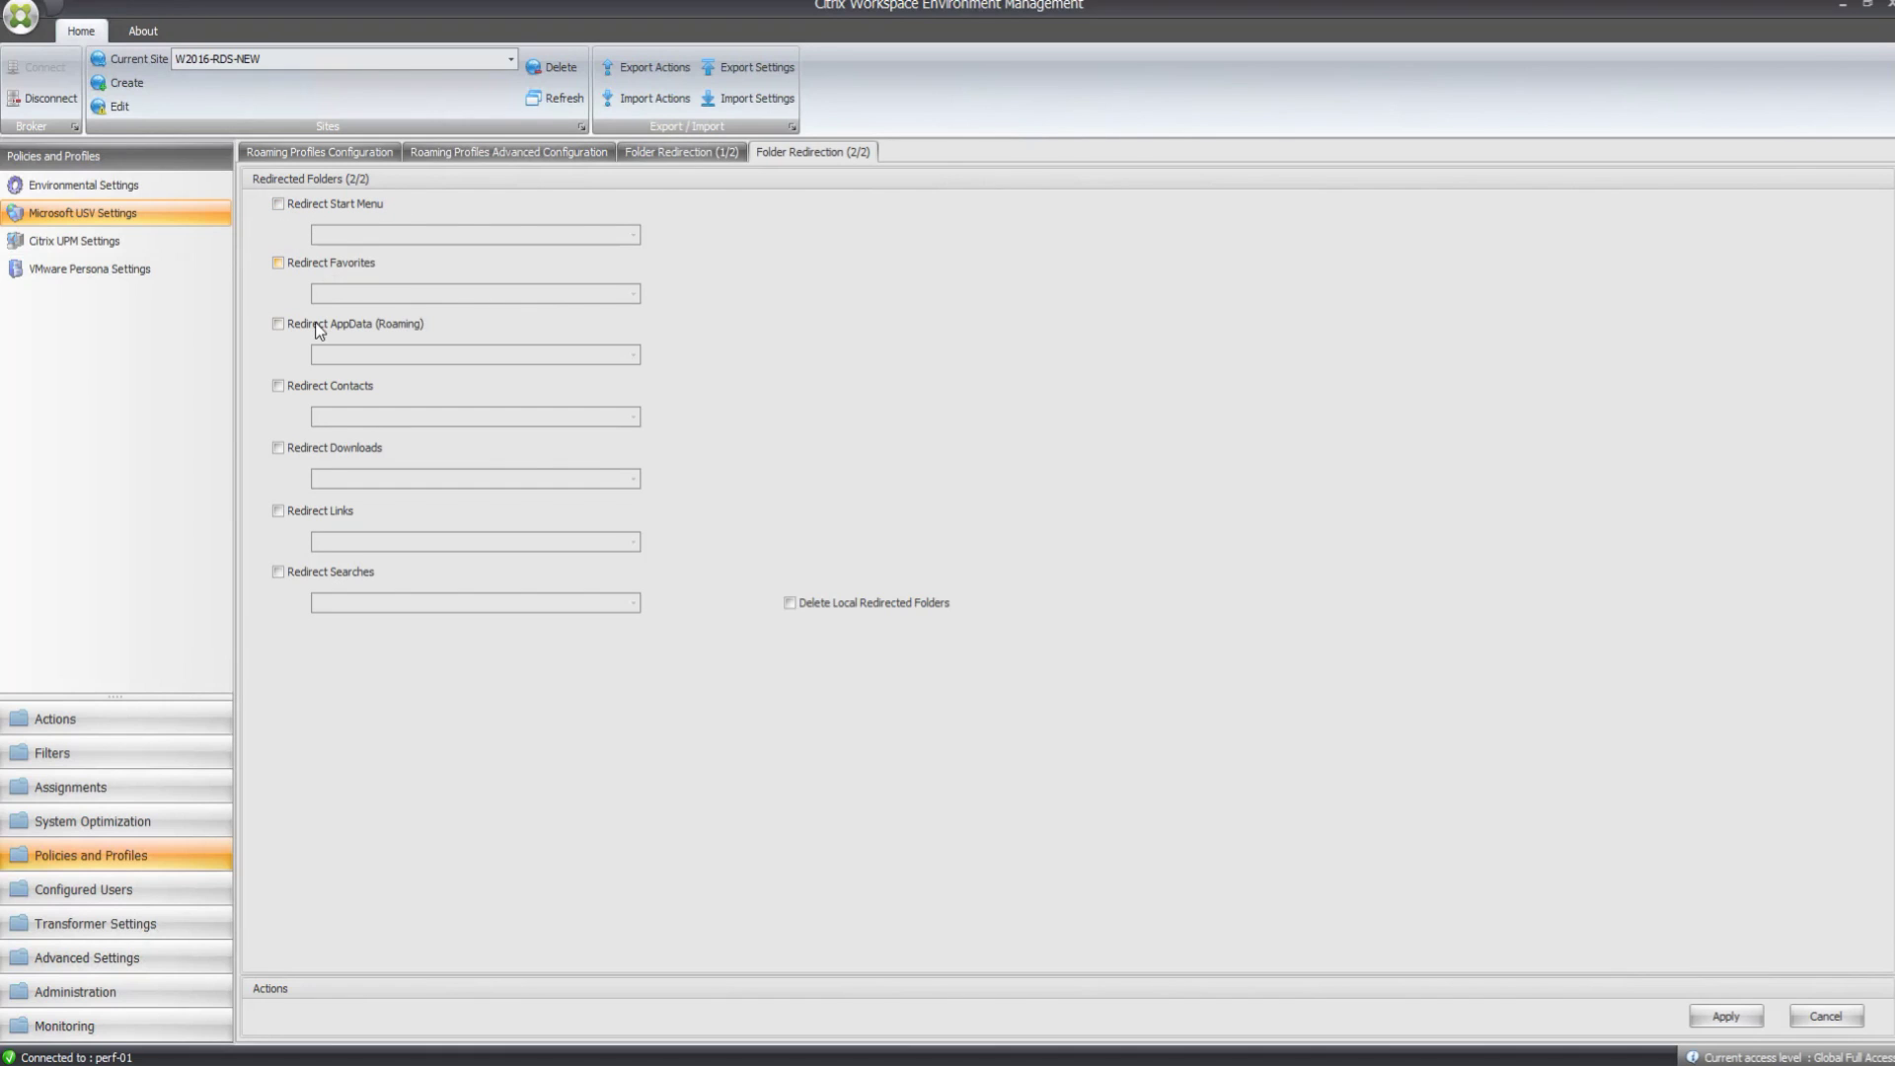
# Tick Redirect for Start Menu, Favorites, AppData, Contacts, Downloads, Links and Searches.
pyautogui.click(280, 205)
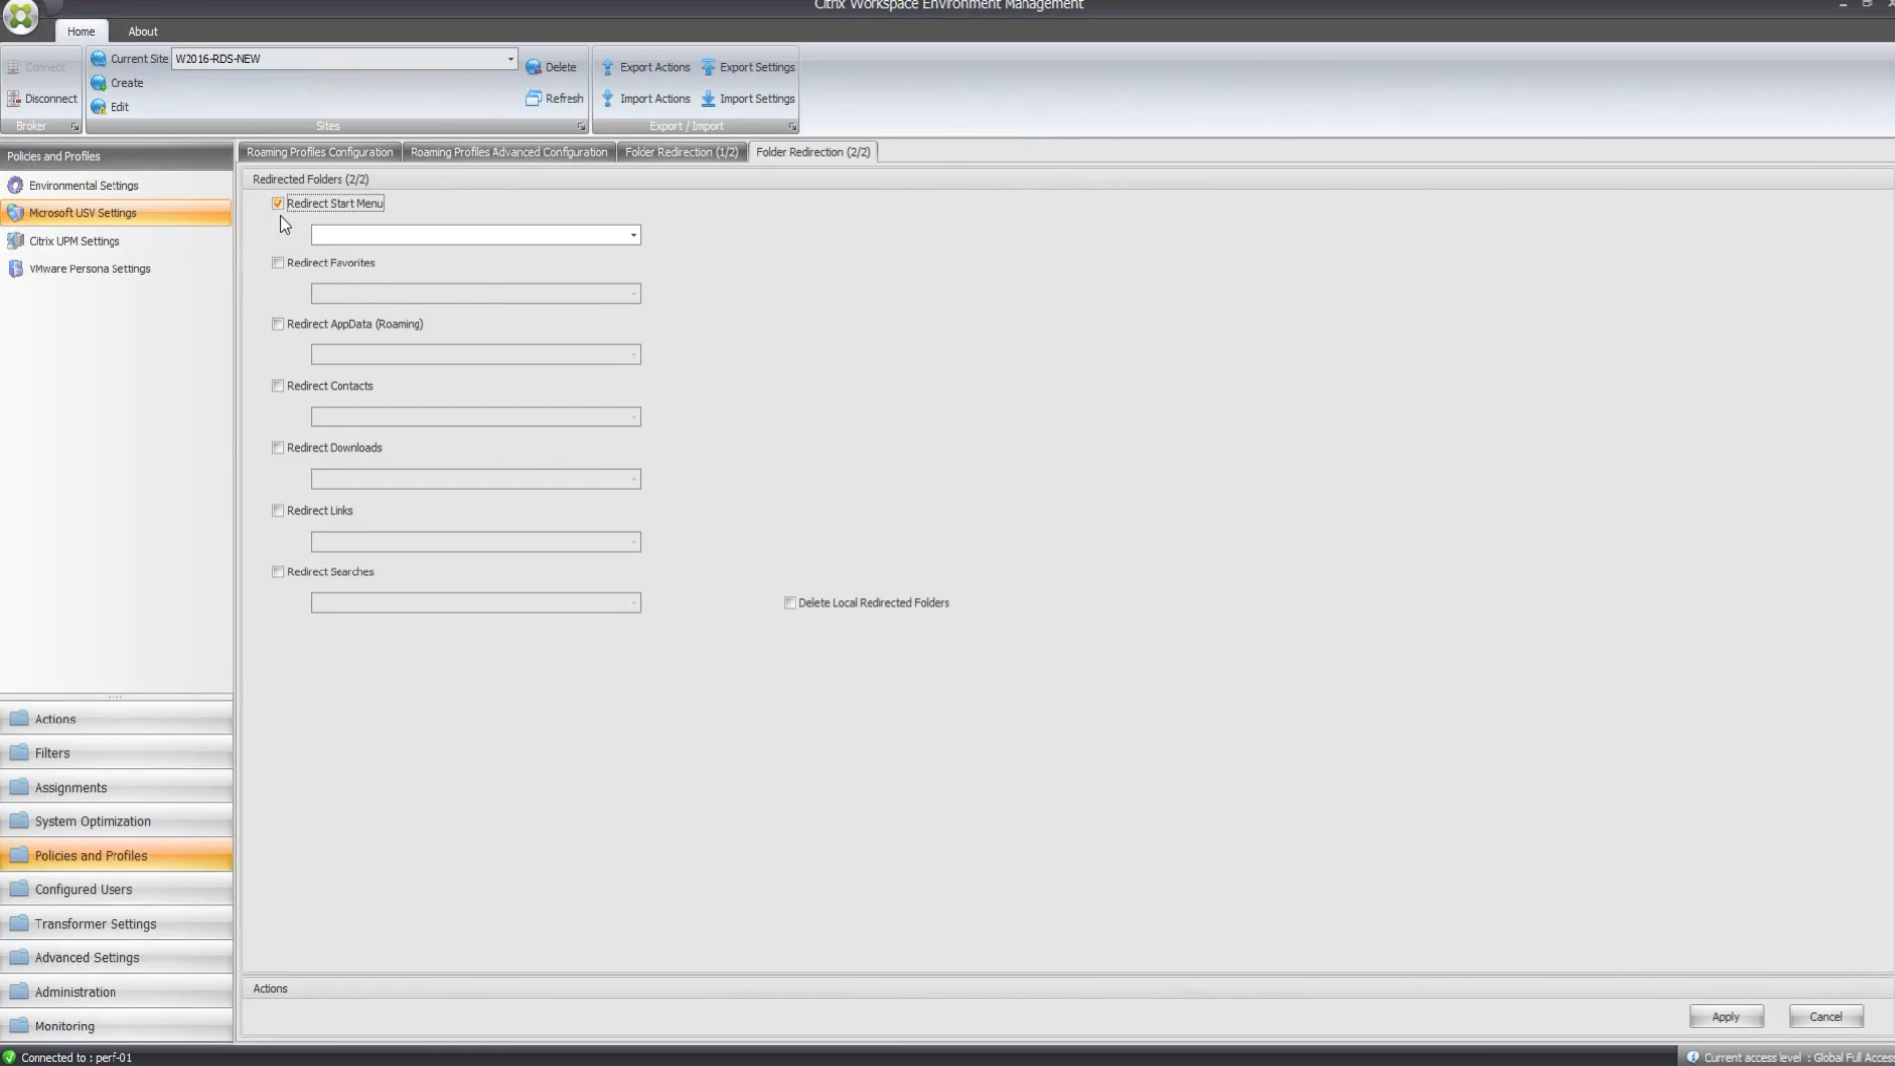
pyautogui.click(278, 268)
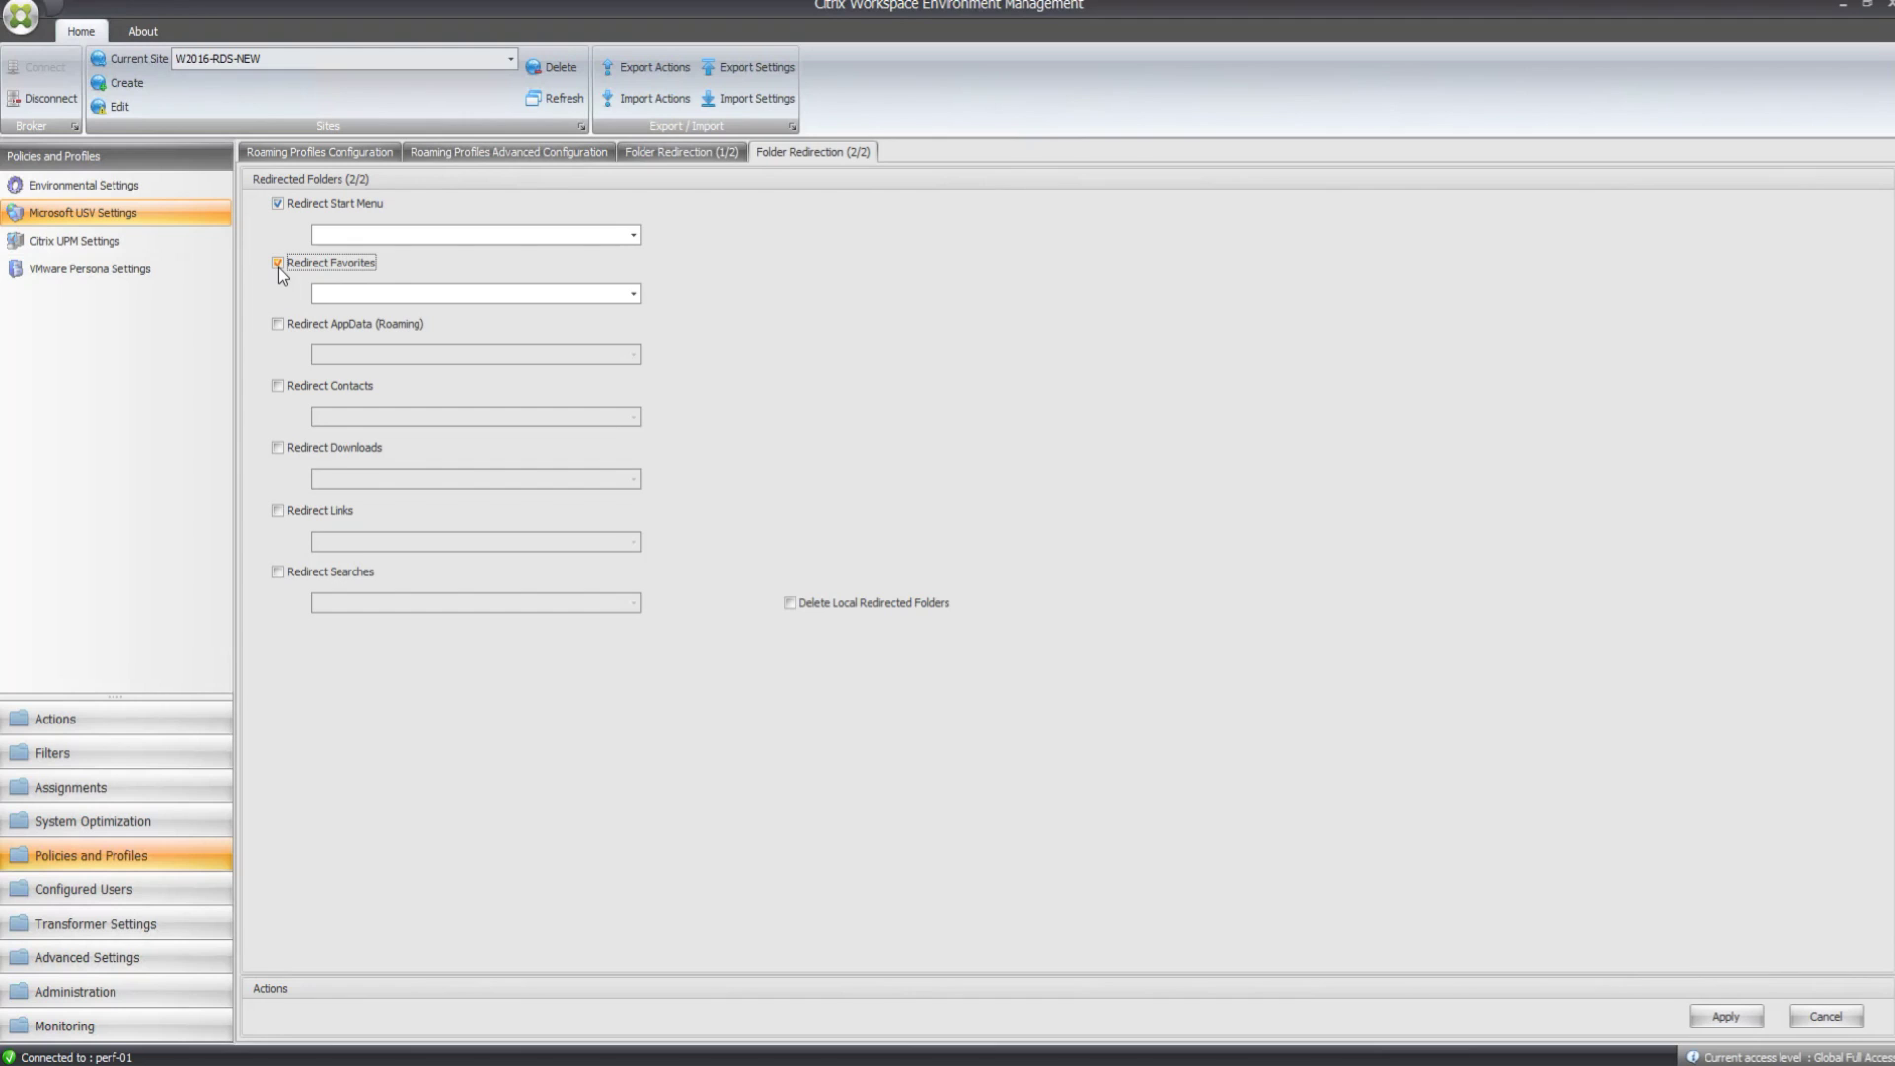
pyautogui.click(279, 324)
pyautogui.click(279, 385)
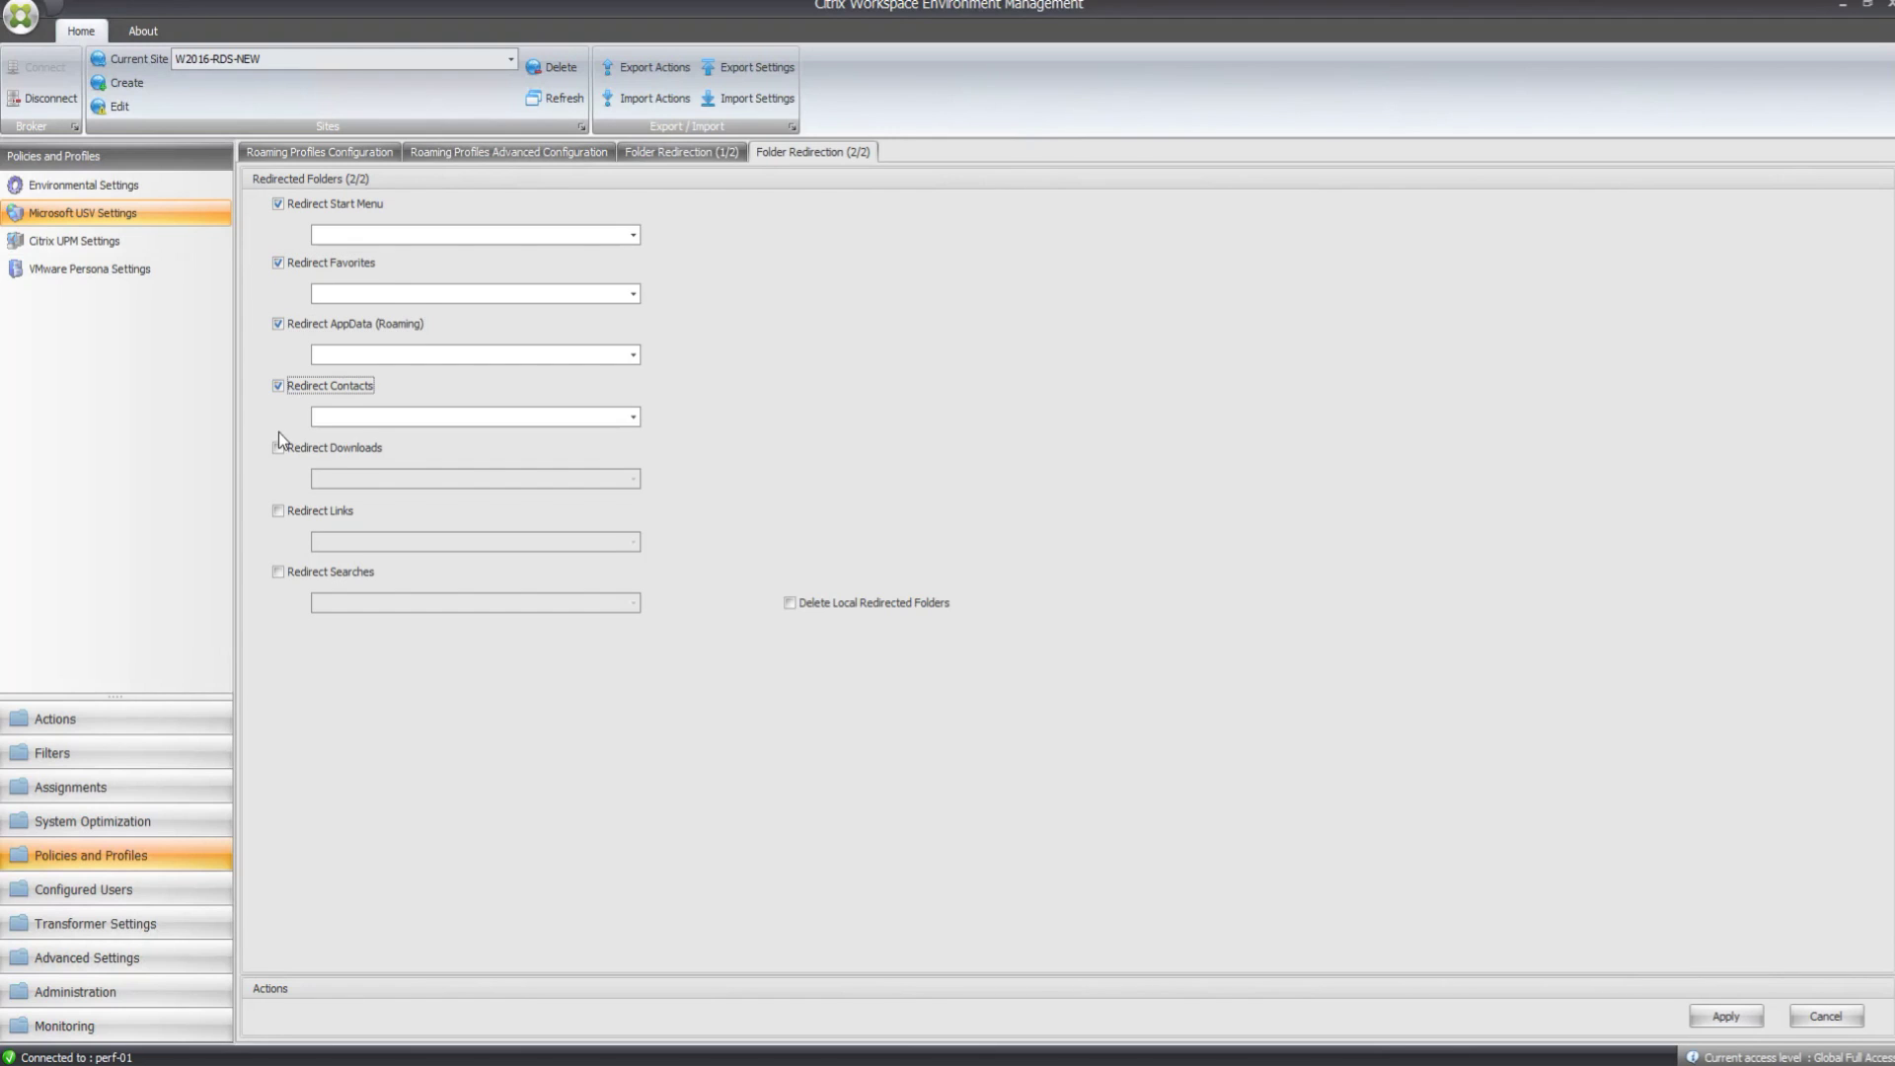
pyautogui.click(278, 447)
pyautogui.click(278, 510)
pyautogui.click(277, 571)
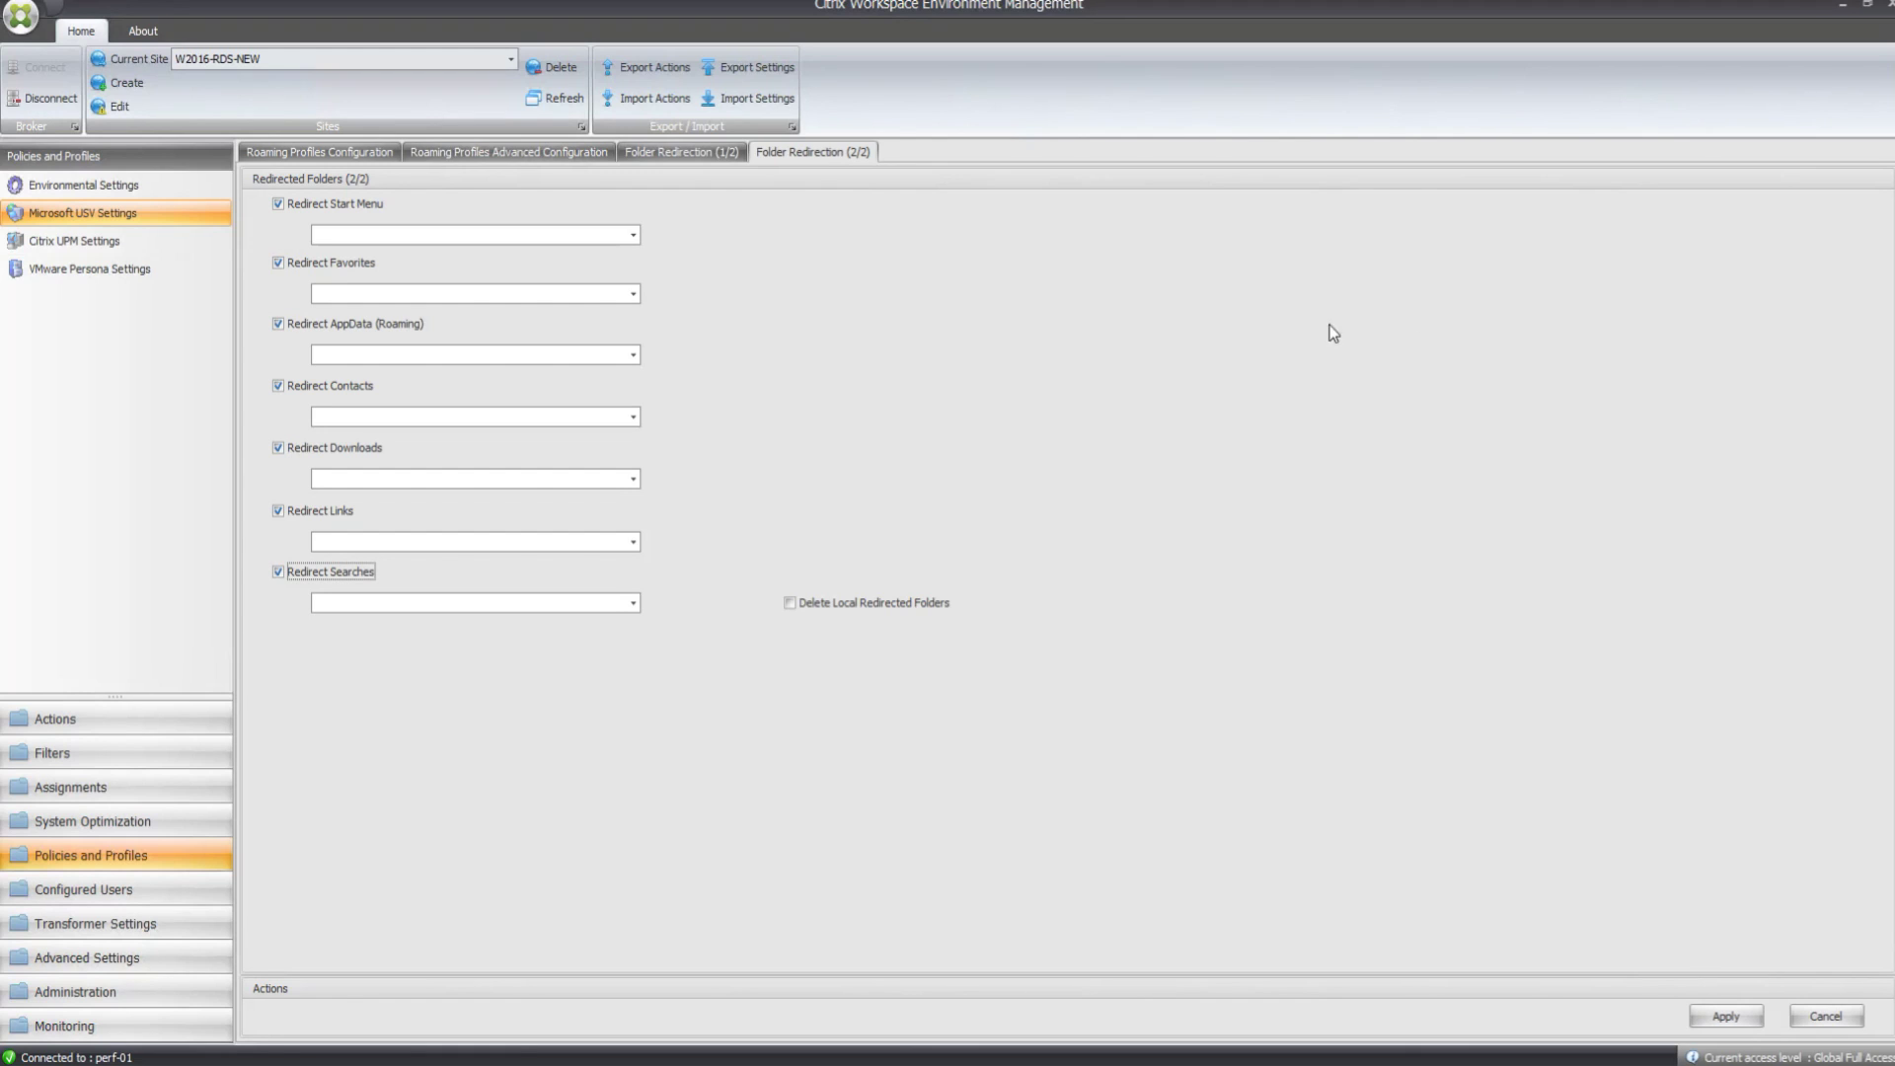
# Paste the per-user dc-01 UNC redirection paths for each of these folders.
pyautogui.click(471, 233)
pyautogui.write('\\\\dc-01\\redirection\\%username%\\Start Menu\\')
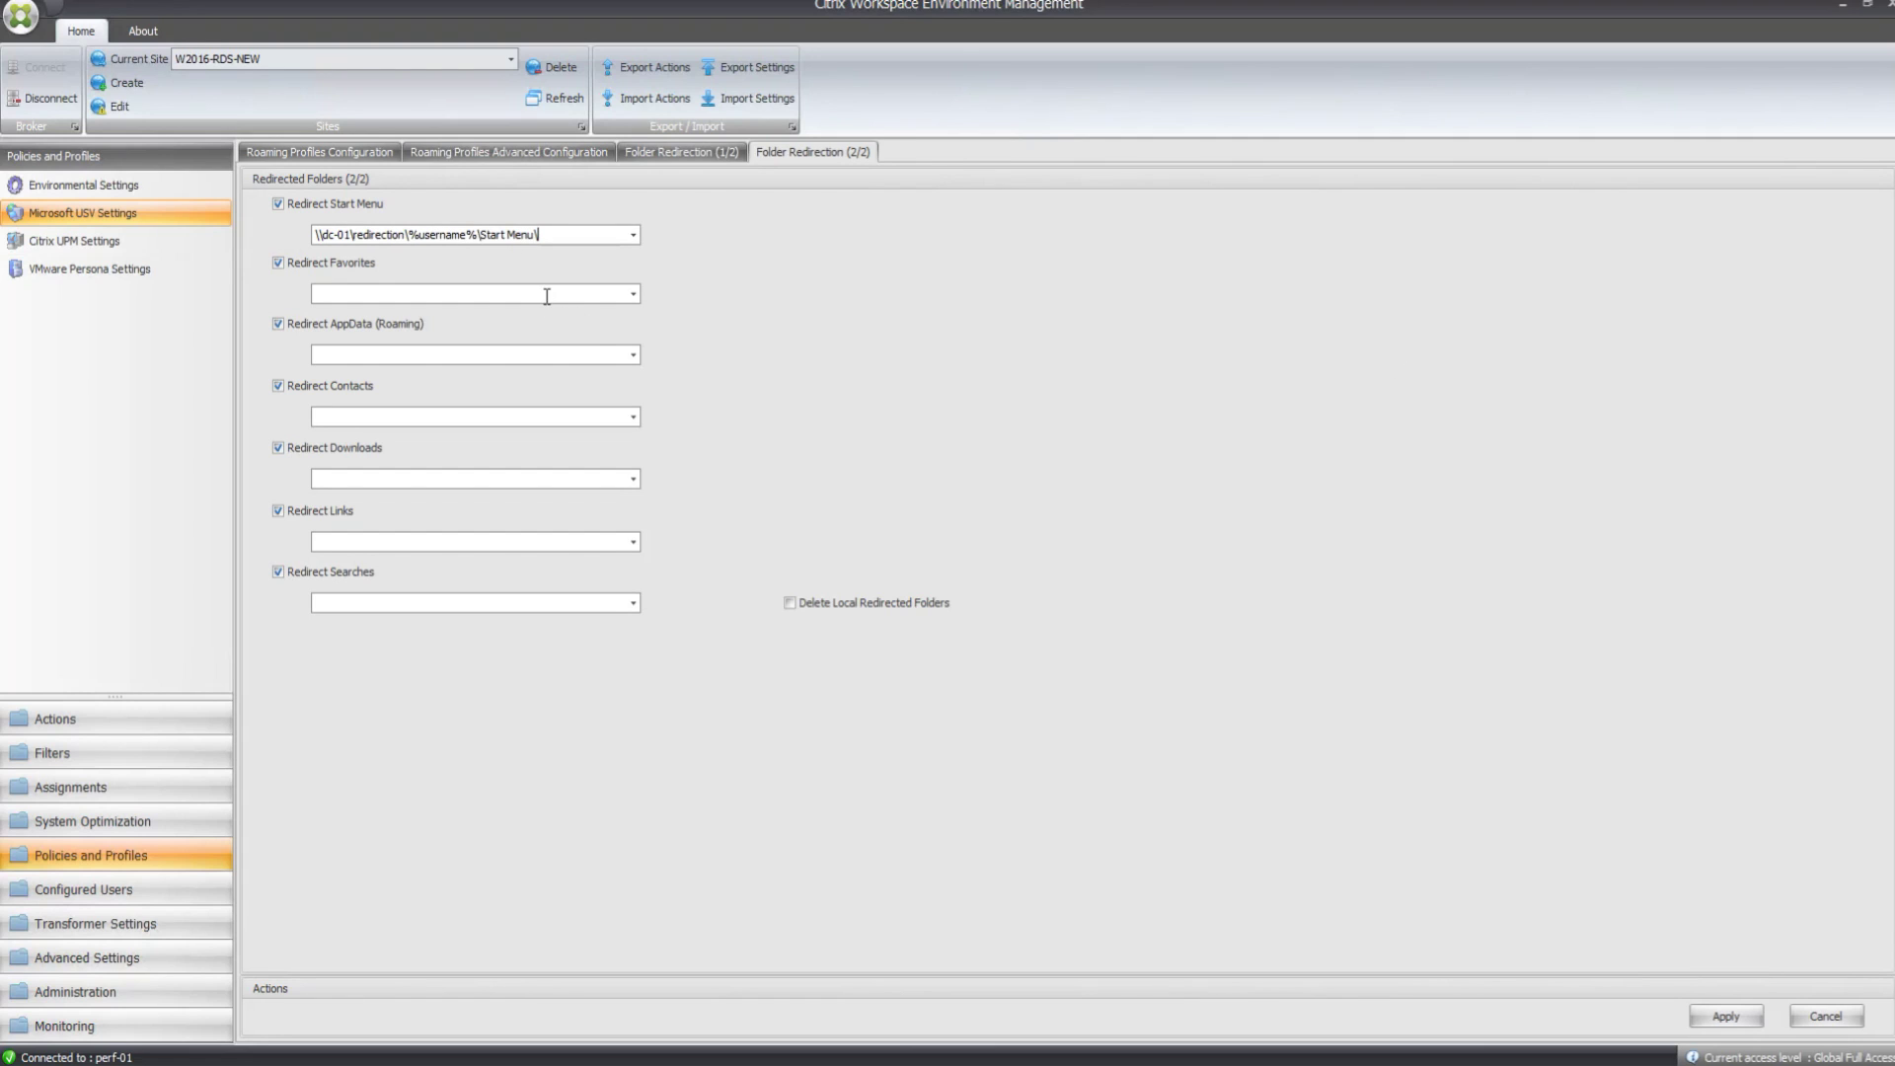
pyautogui.write('\\\\dc-01\\redirection\\%username%\\Favourites\\')
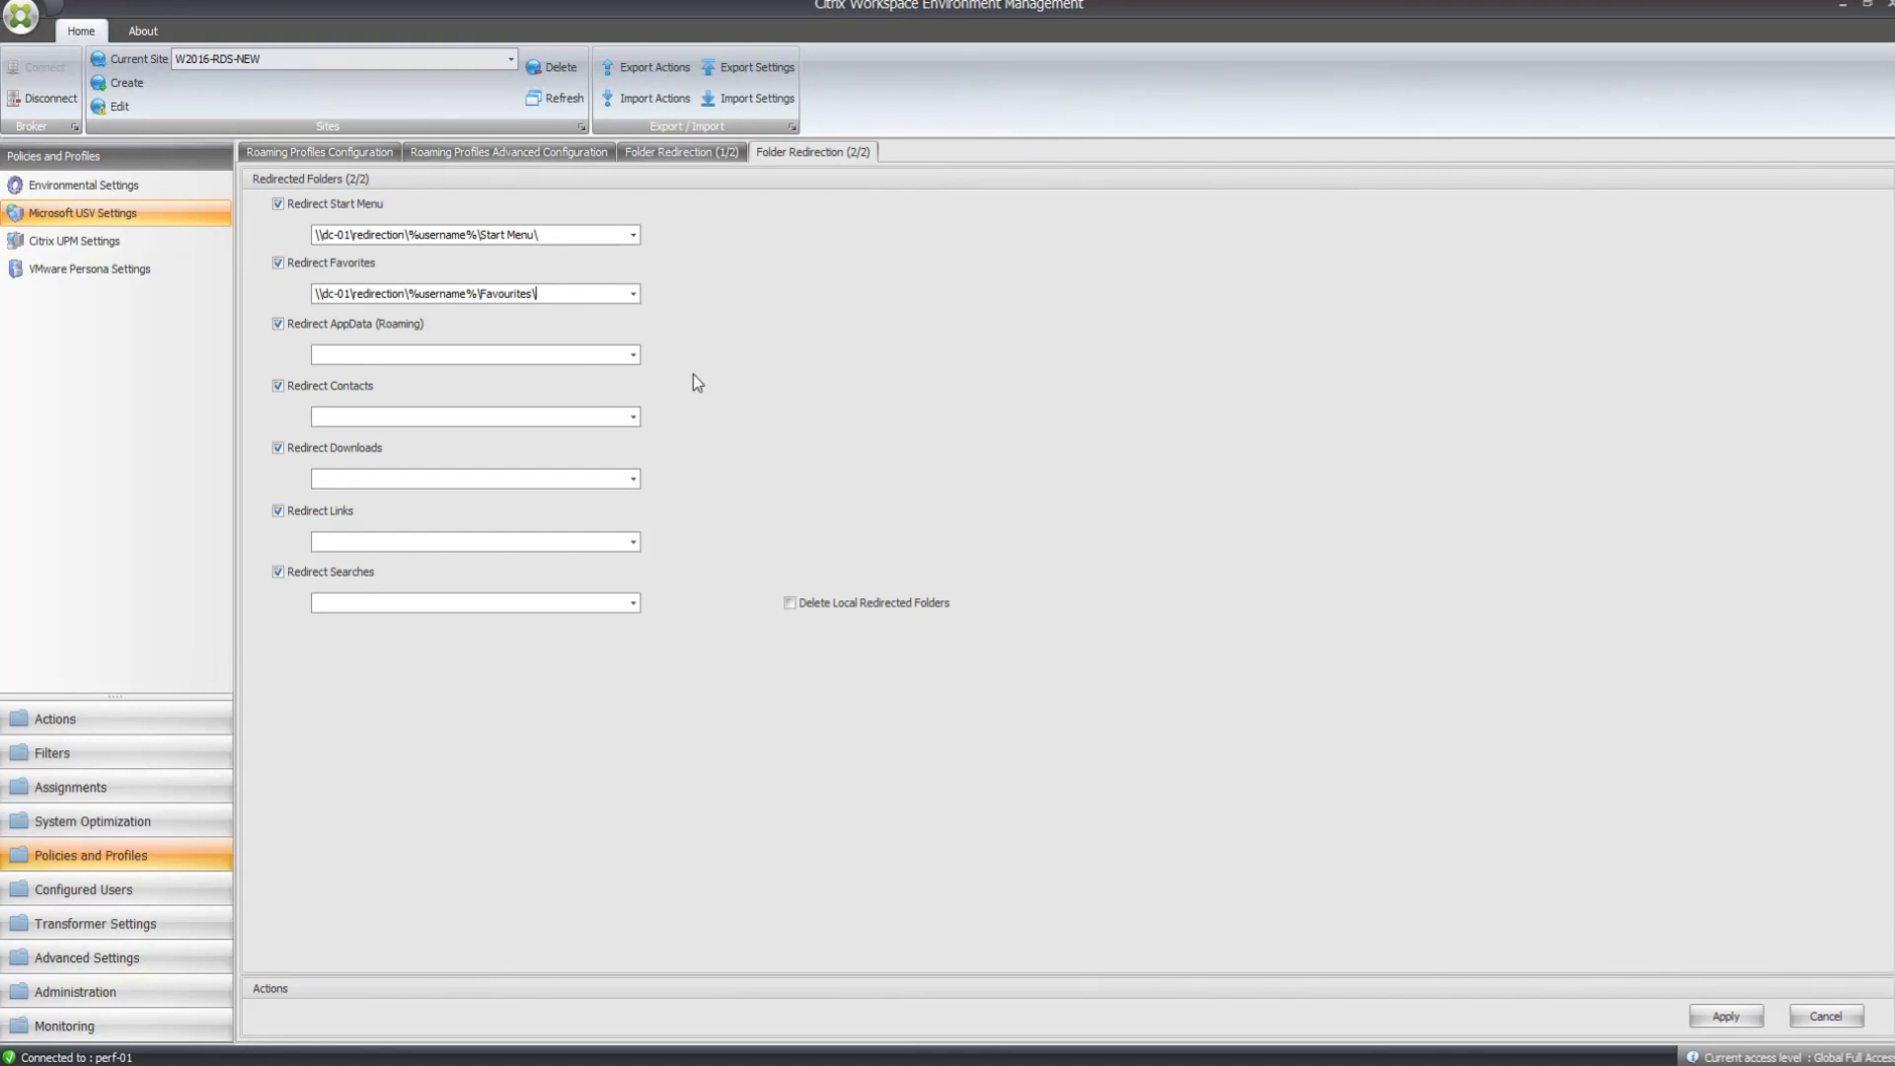
pyautogui.click(576, 359)
pyautogui.write('\\\\dc-01\\redirection\\%username%\\AppData\\')
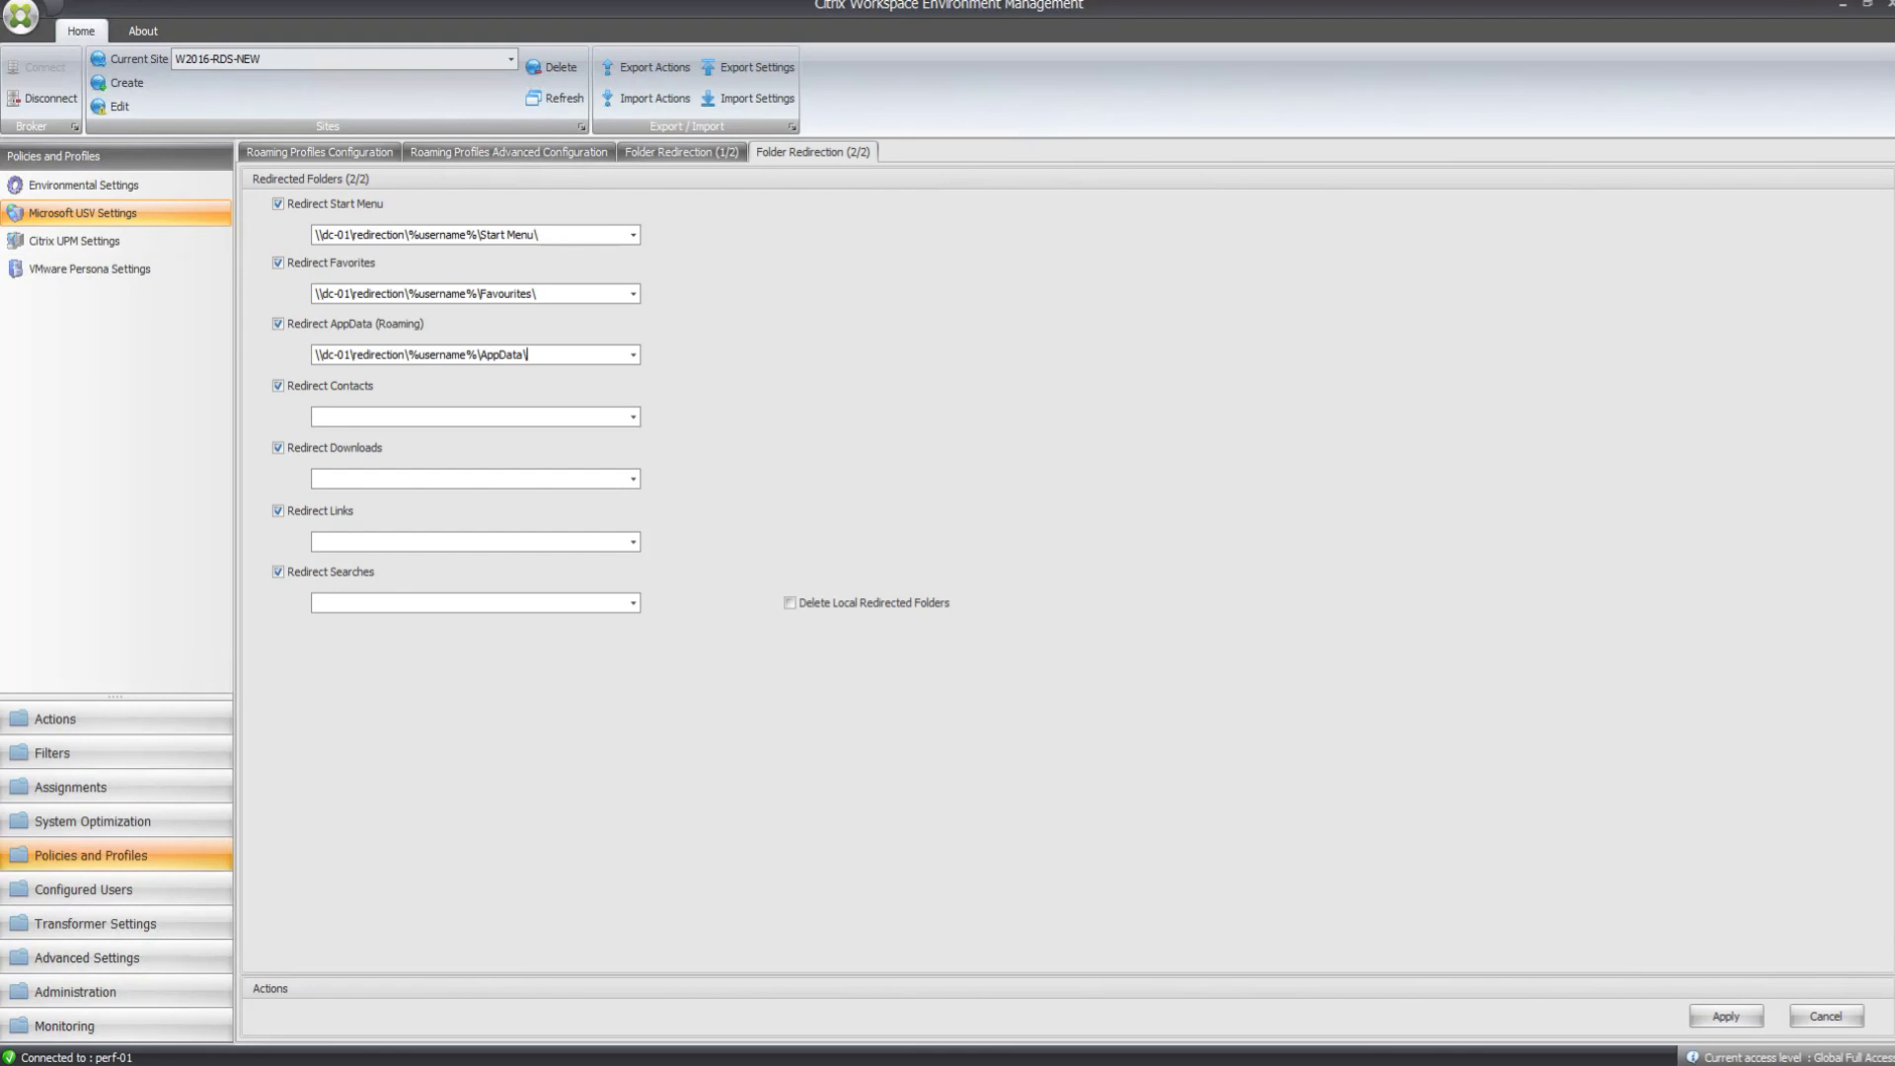
pyautogui.click(565, 416)
pyautogui.write('\\\\dc-01\\redirection\\%username%\\Contacts\\')
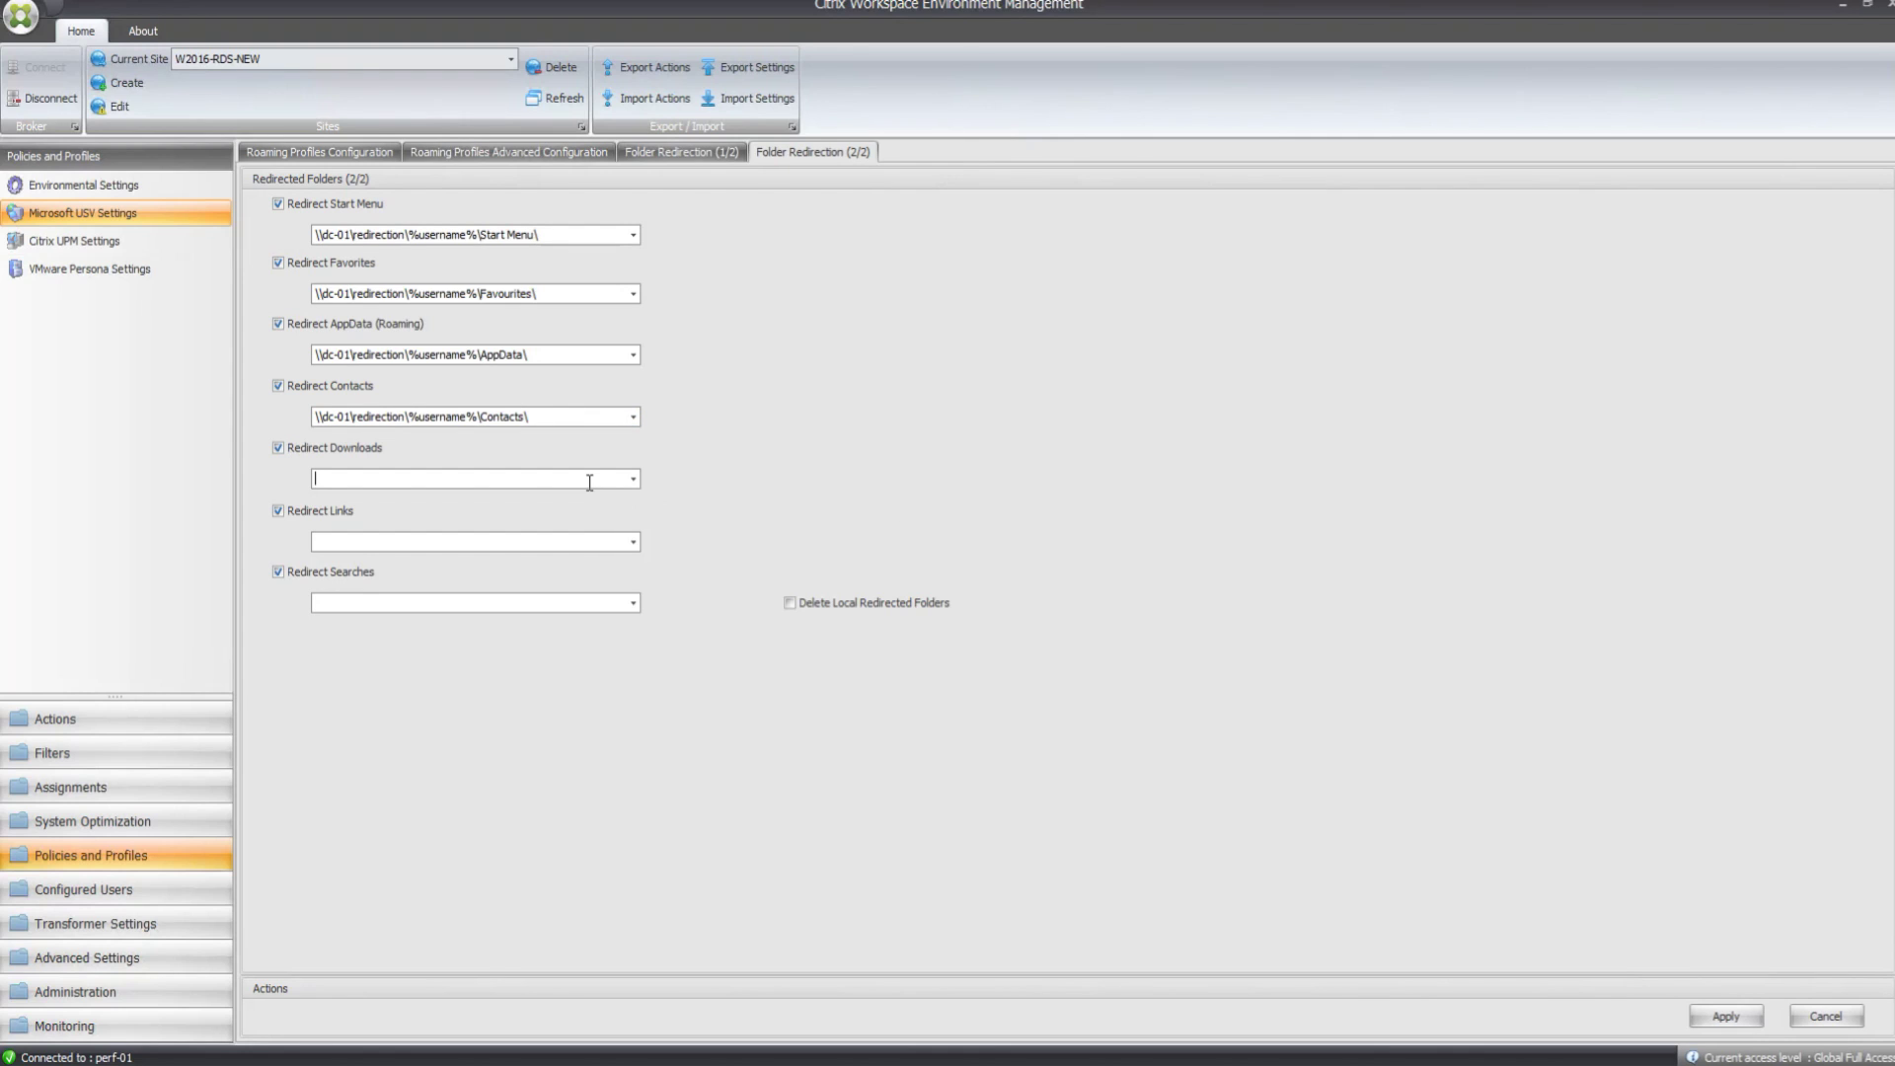
pyautogui.write('\\\\dc-01\\redirection\\%username%\\Downloads\\')
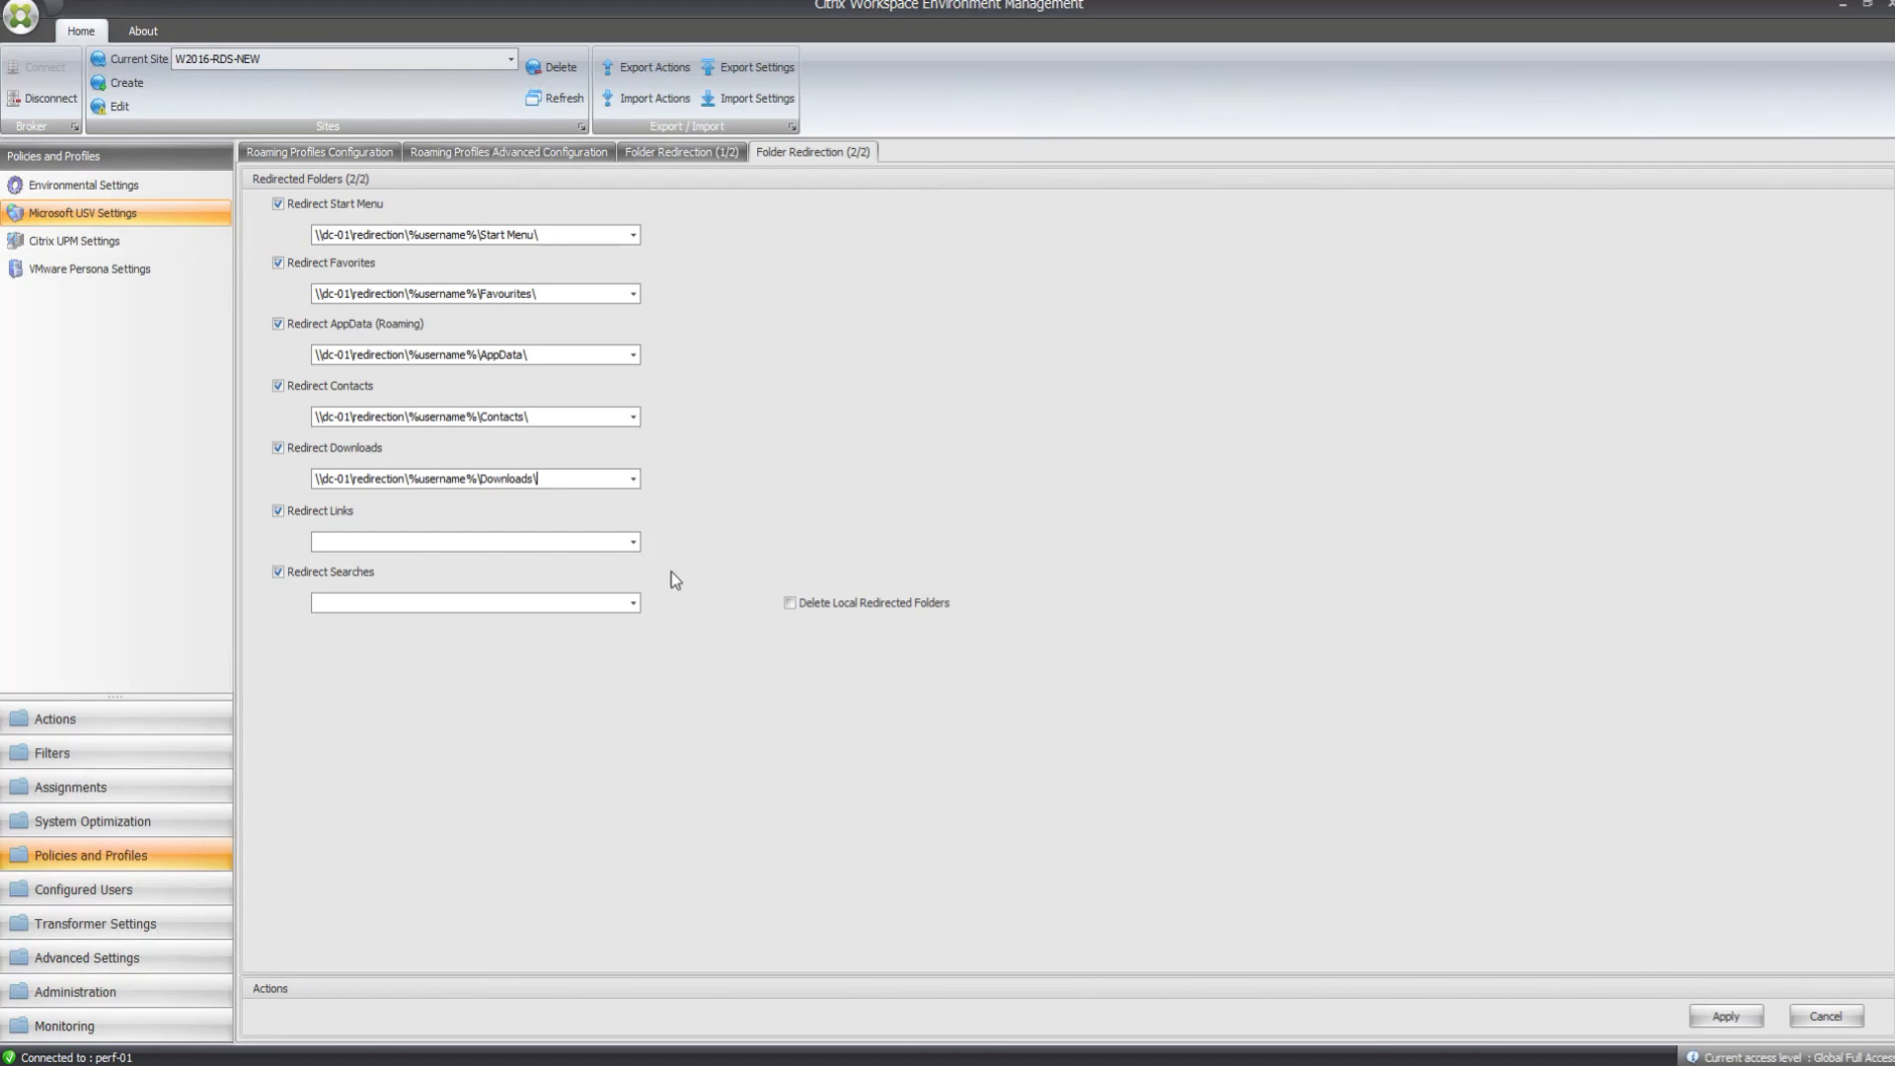
pyautogui.click(413, 546)
pyautogui.write('\\\\dc-01\\redirection\\%username%\\Links\\')
pyautogui.write('\\\\dc-01\\redirection\\%username%\\Searches\\')
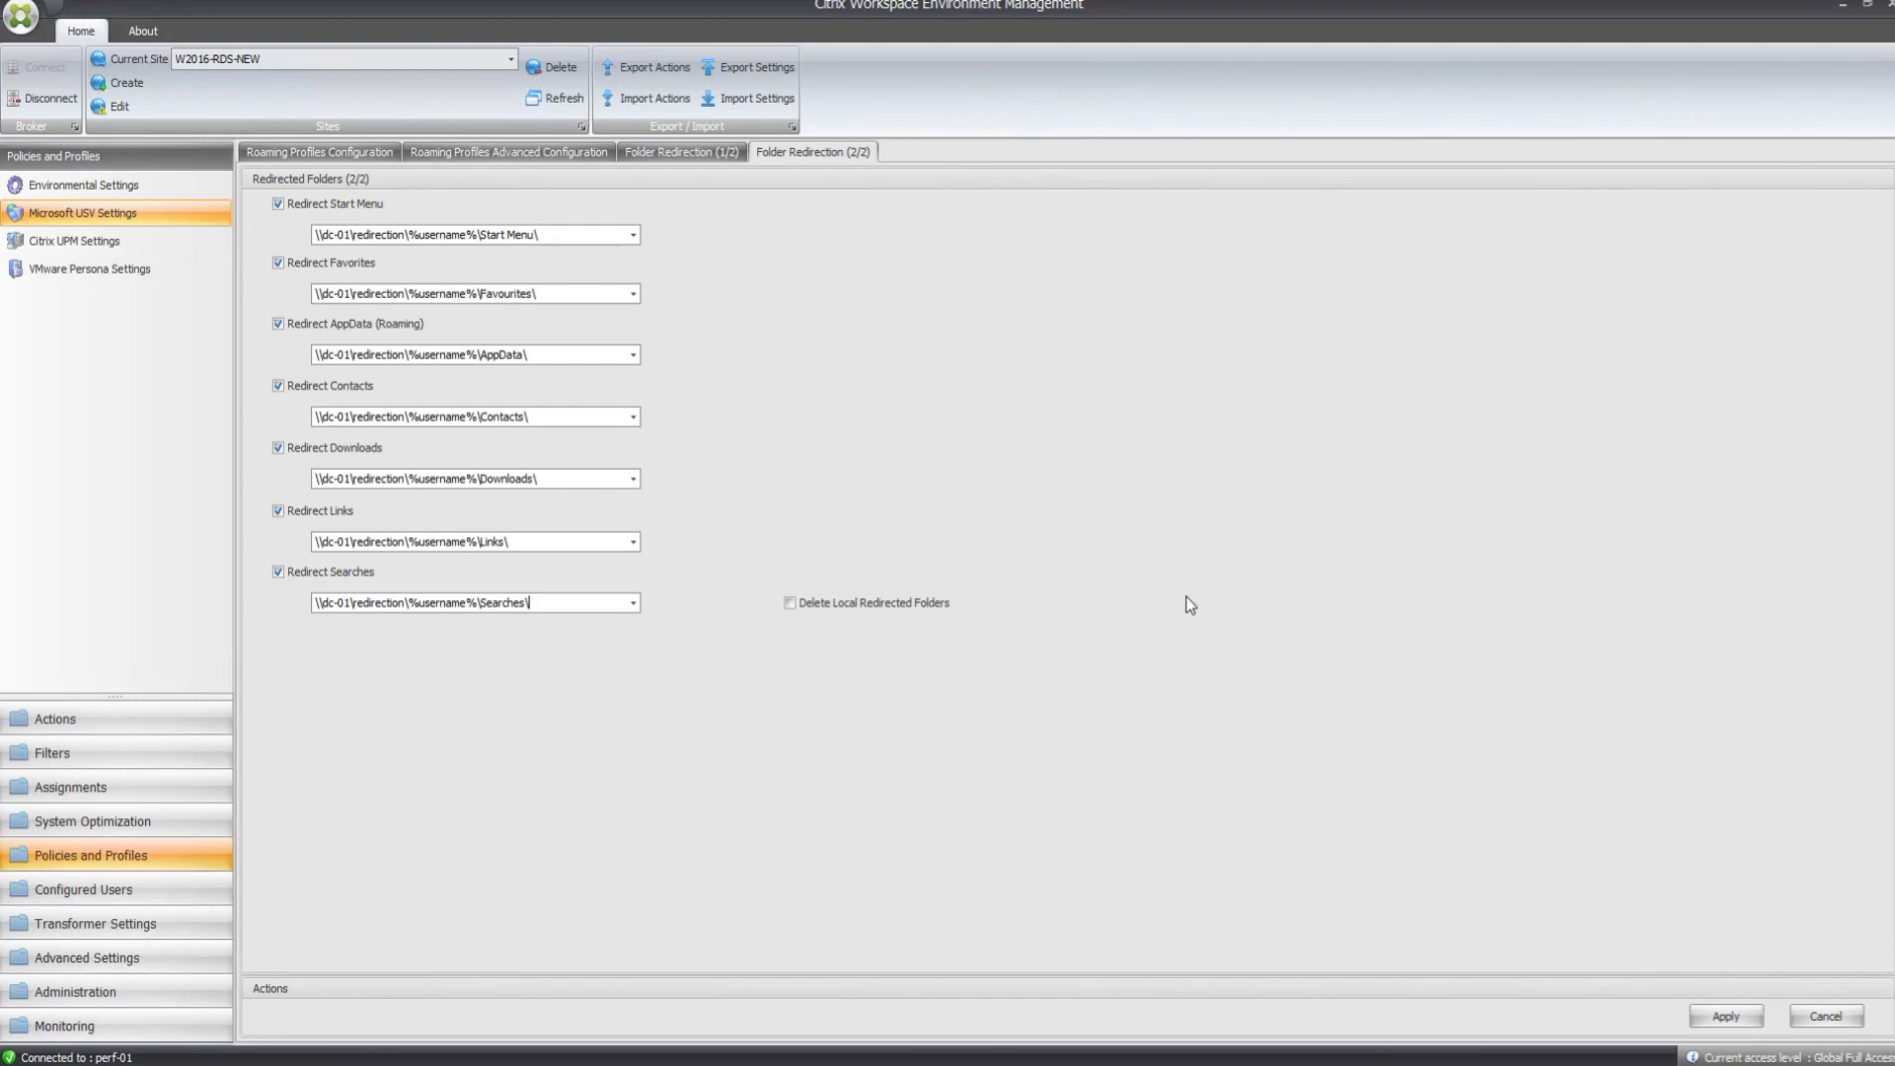
# Apply the folder redirection settings and review both redirection pages.
pyautogui.click(1727, 1017)
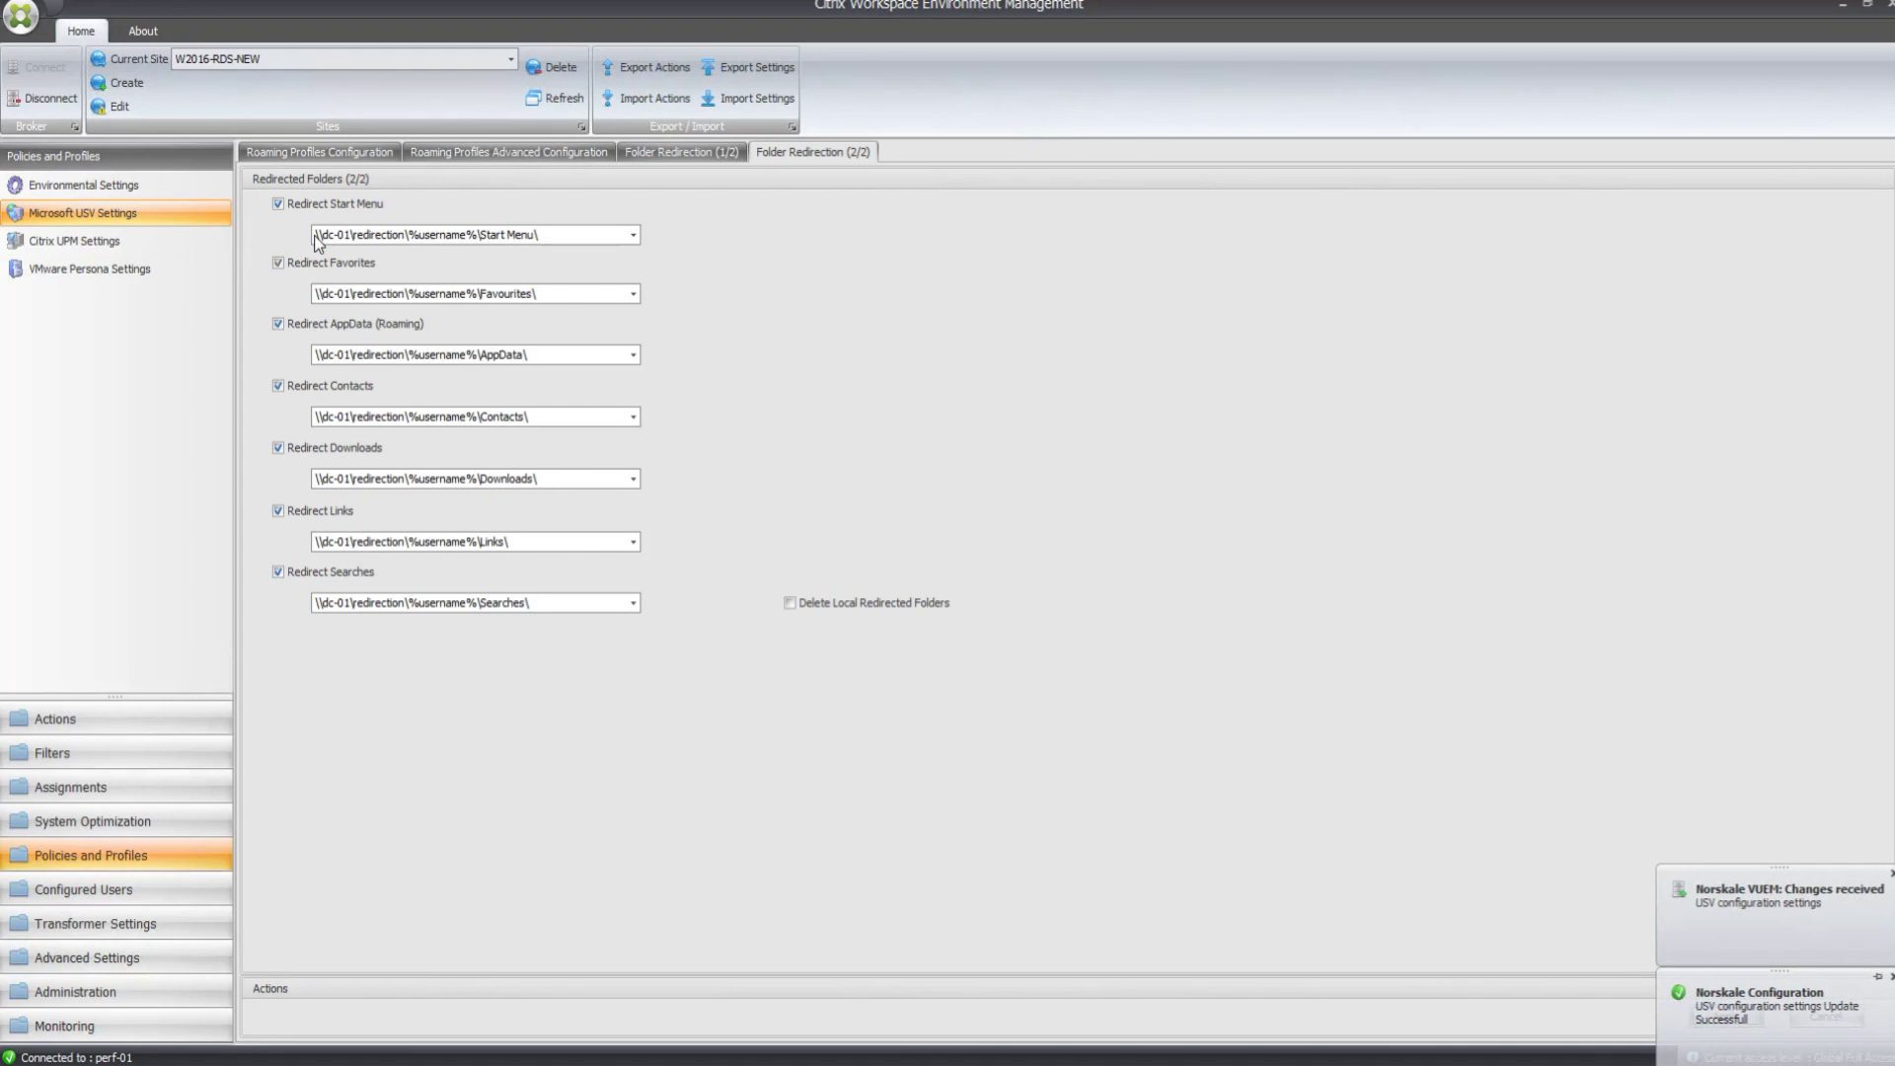
pyautogui.click(116, 187)
pyautogui.click(118, 212)
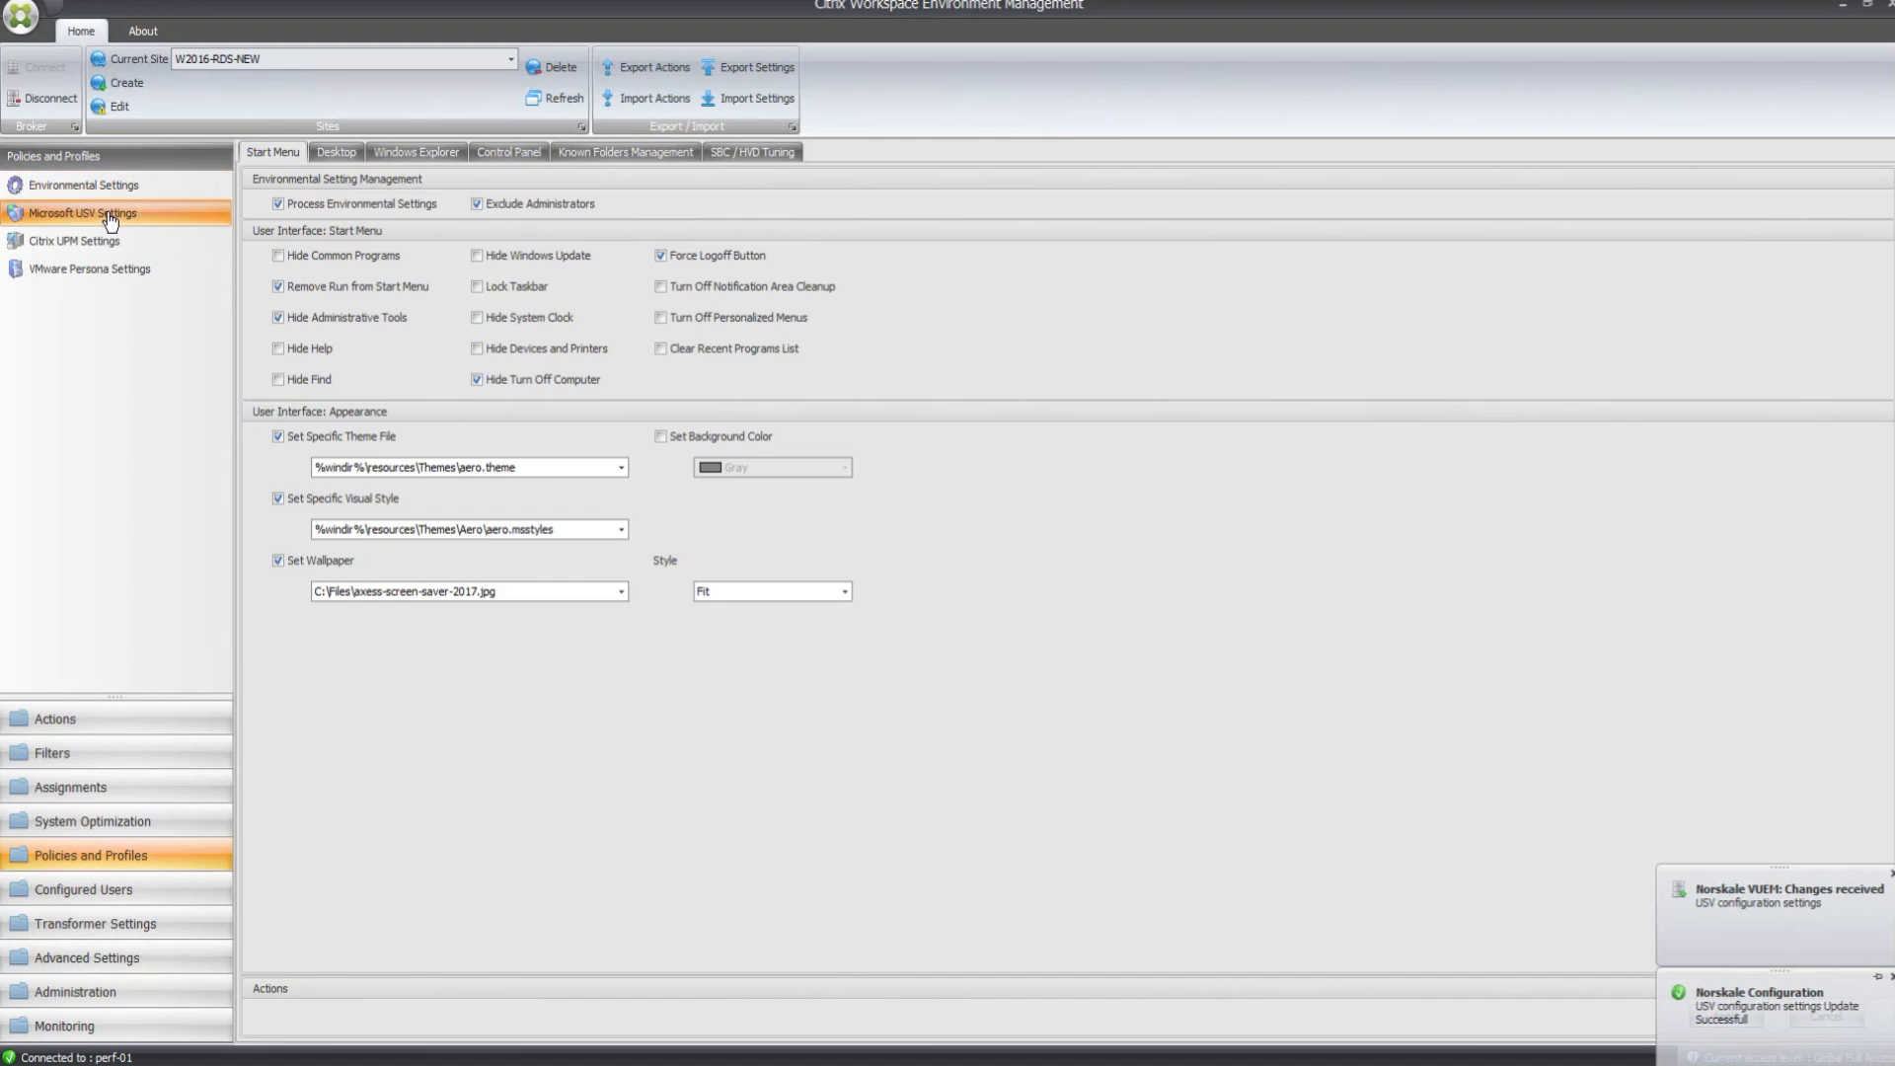
pyautogui.click(675, 153)
pyautogui.click(777, 155)
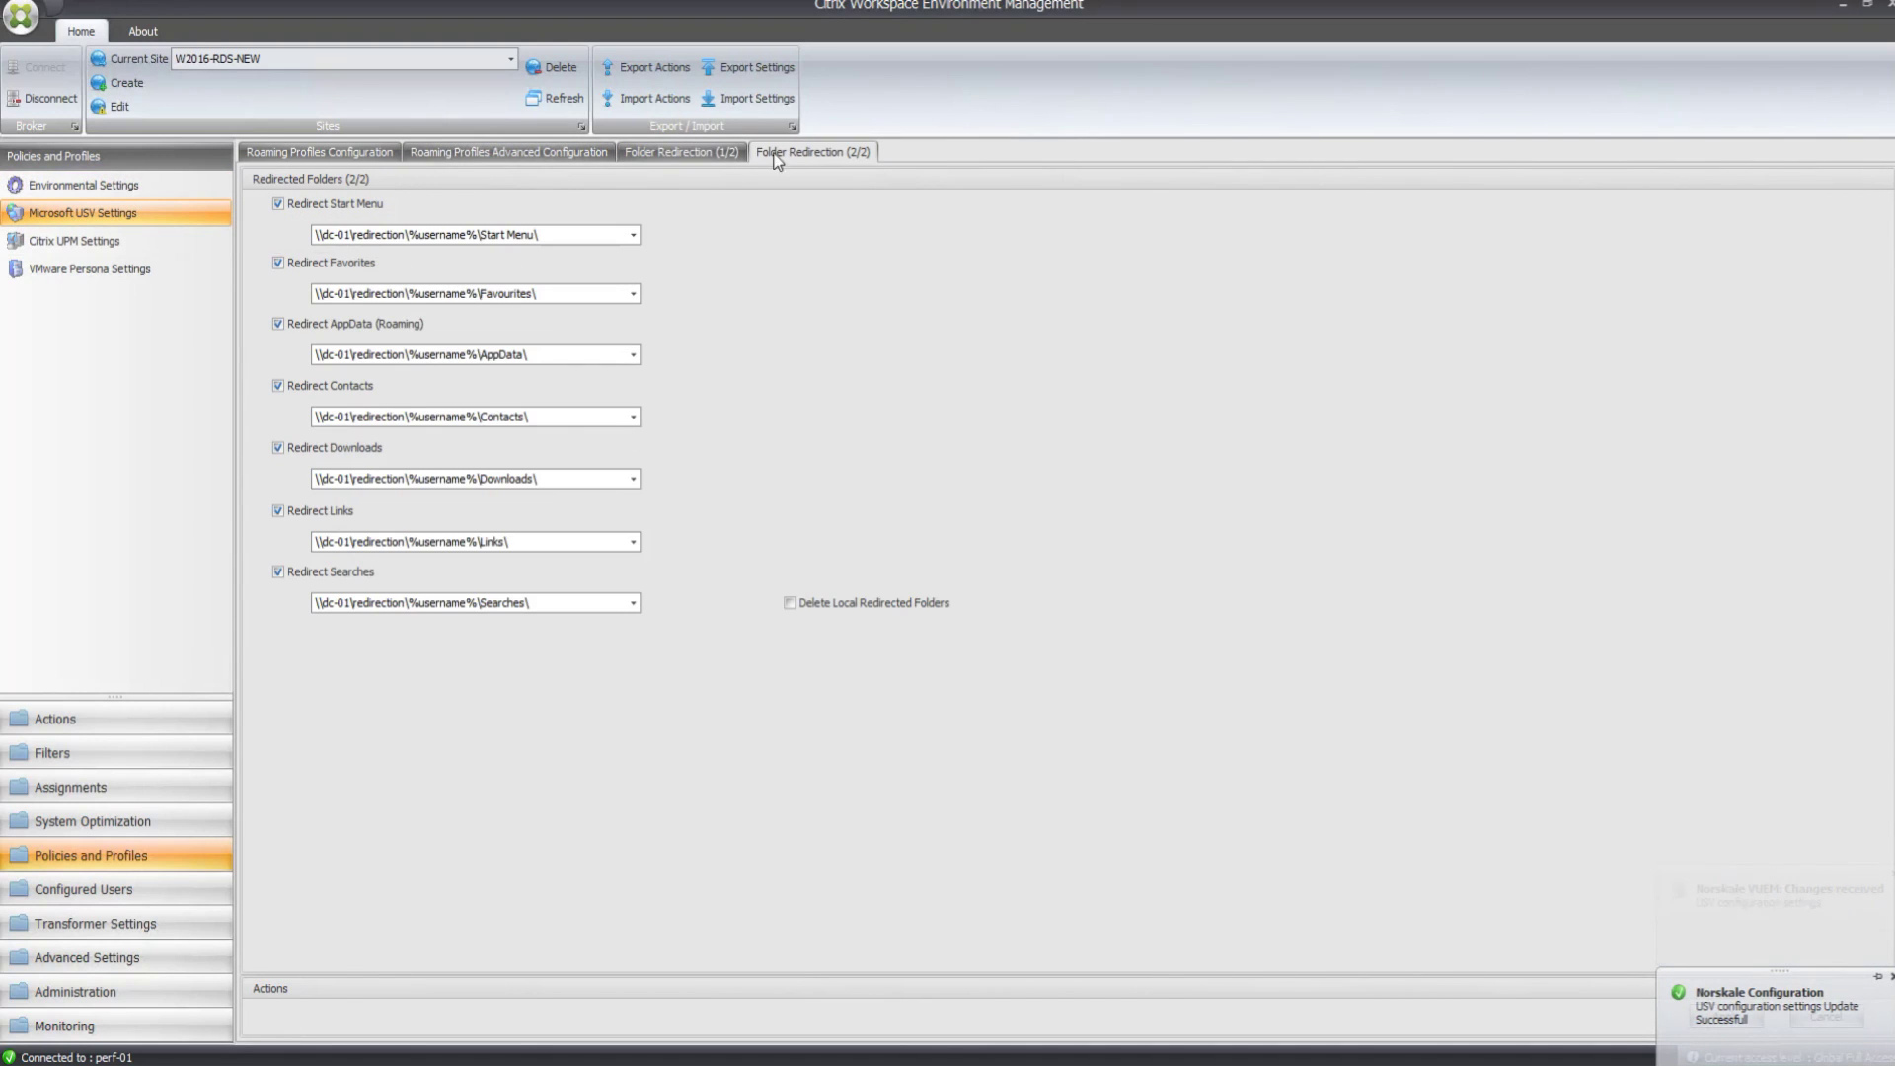
pyautogui.click(67, 245)
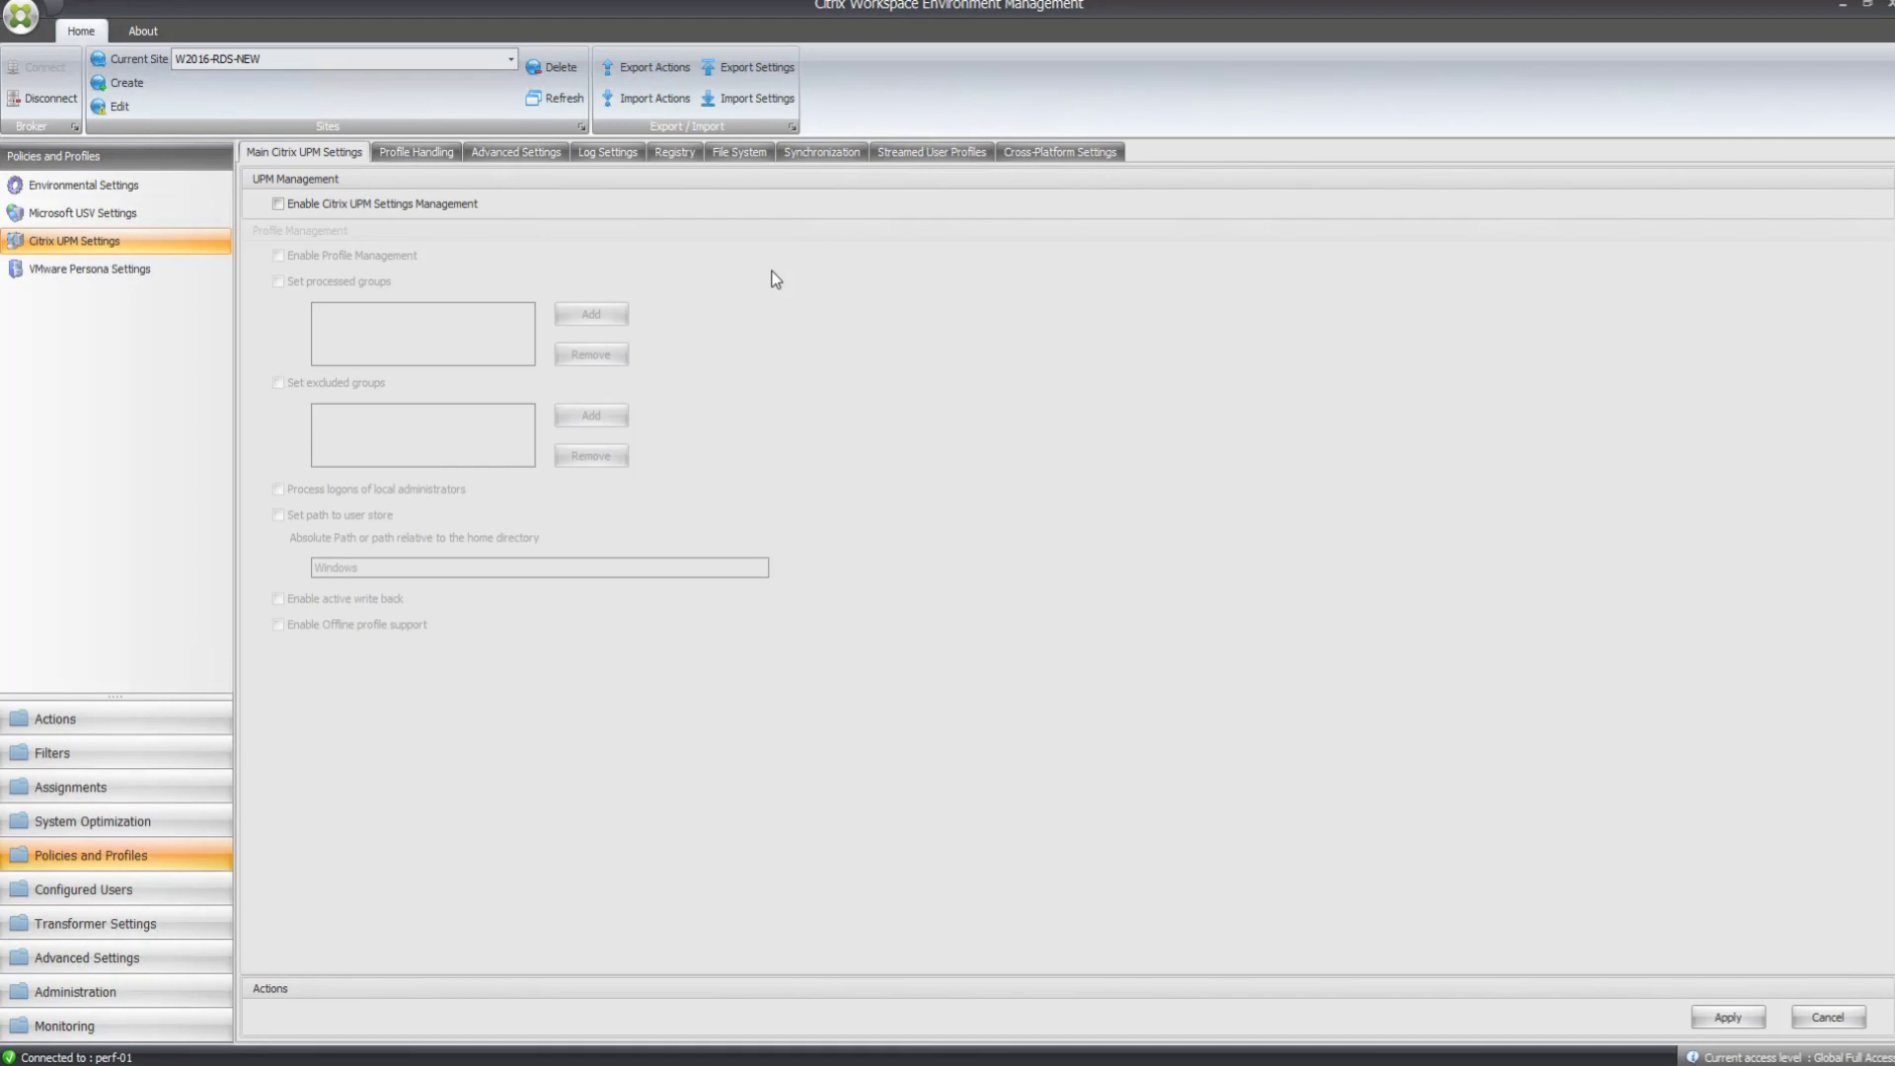
# Enable Citrix UPM profile management, limited to the processed group CTXLAB\G-CitrixUsers.
pyautogui.click(276, 204)
pyautogui.click(279, 257)
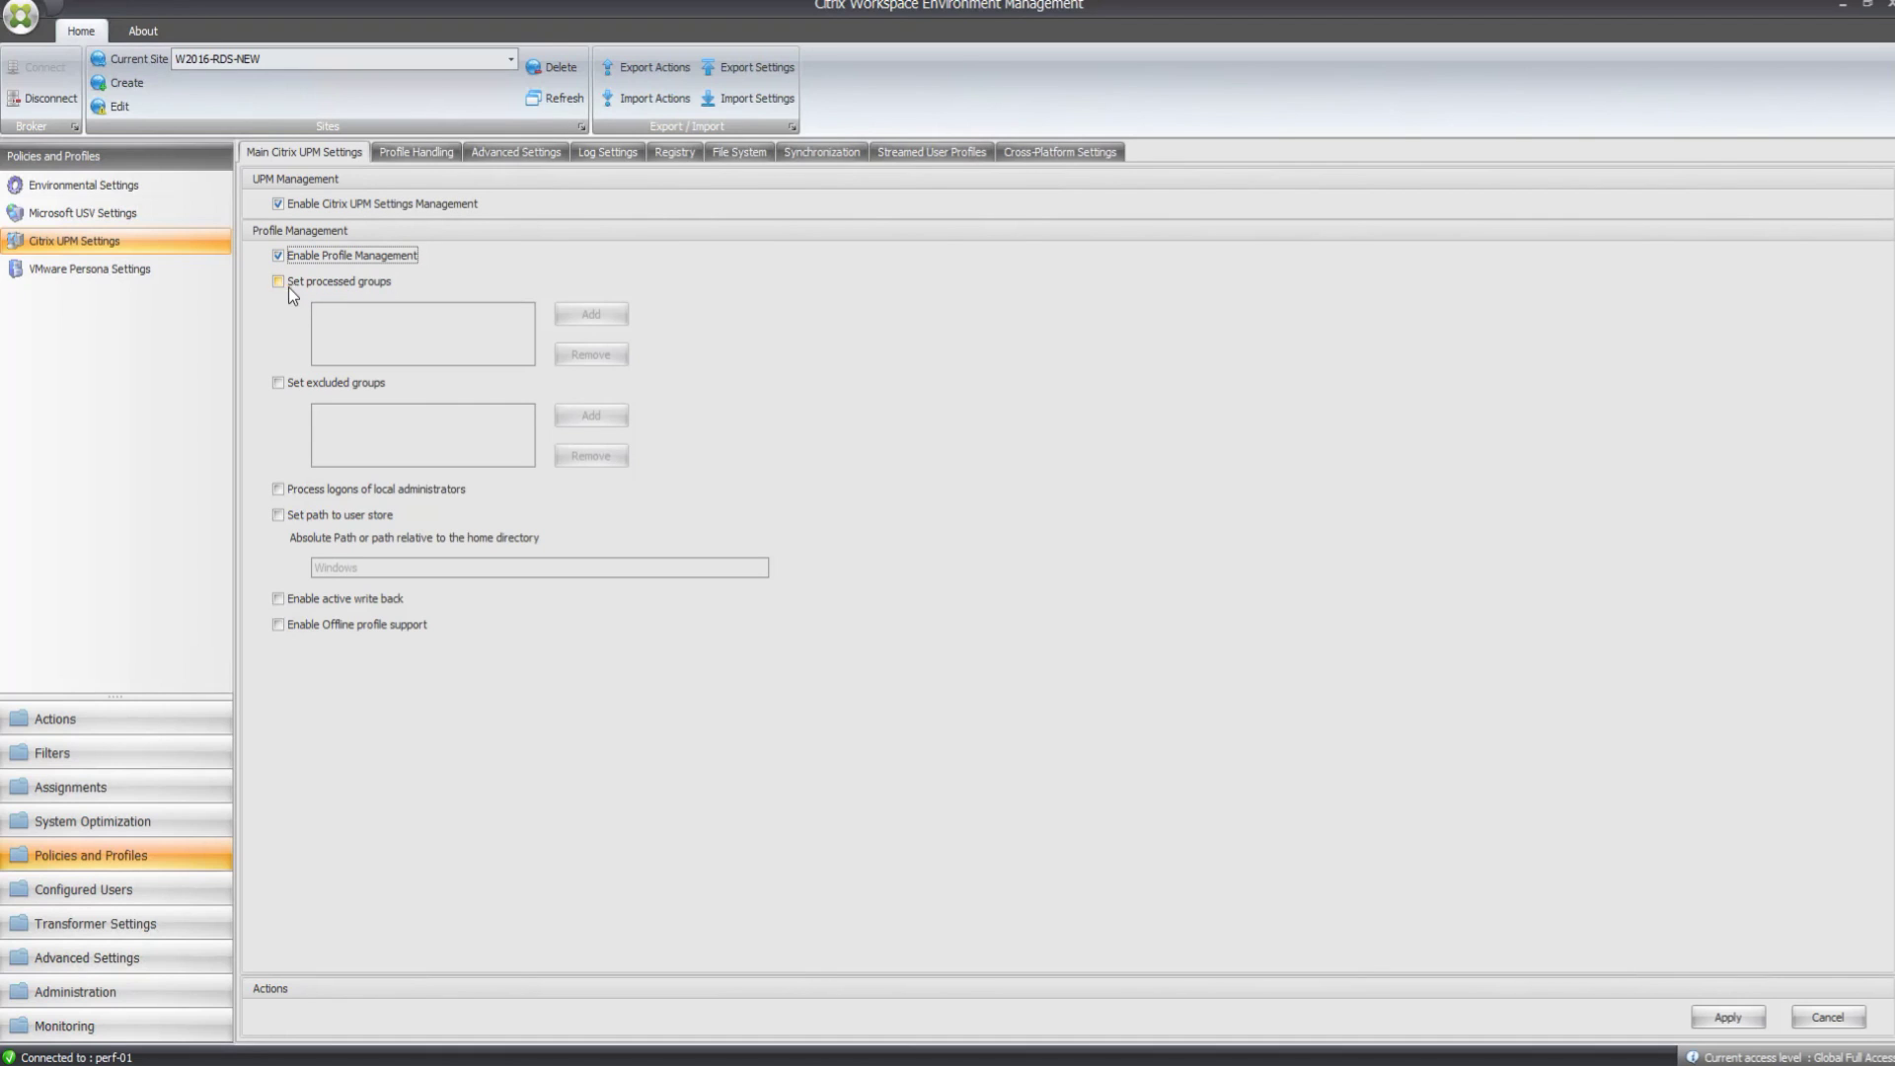
pyautogui.click(277, 283)
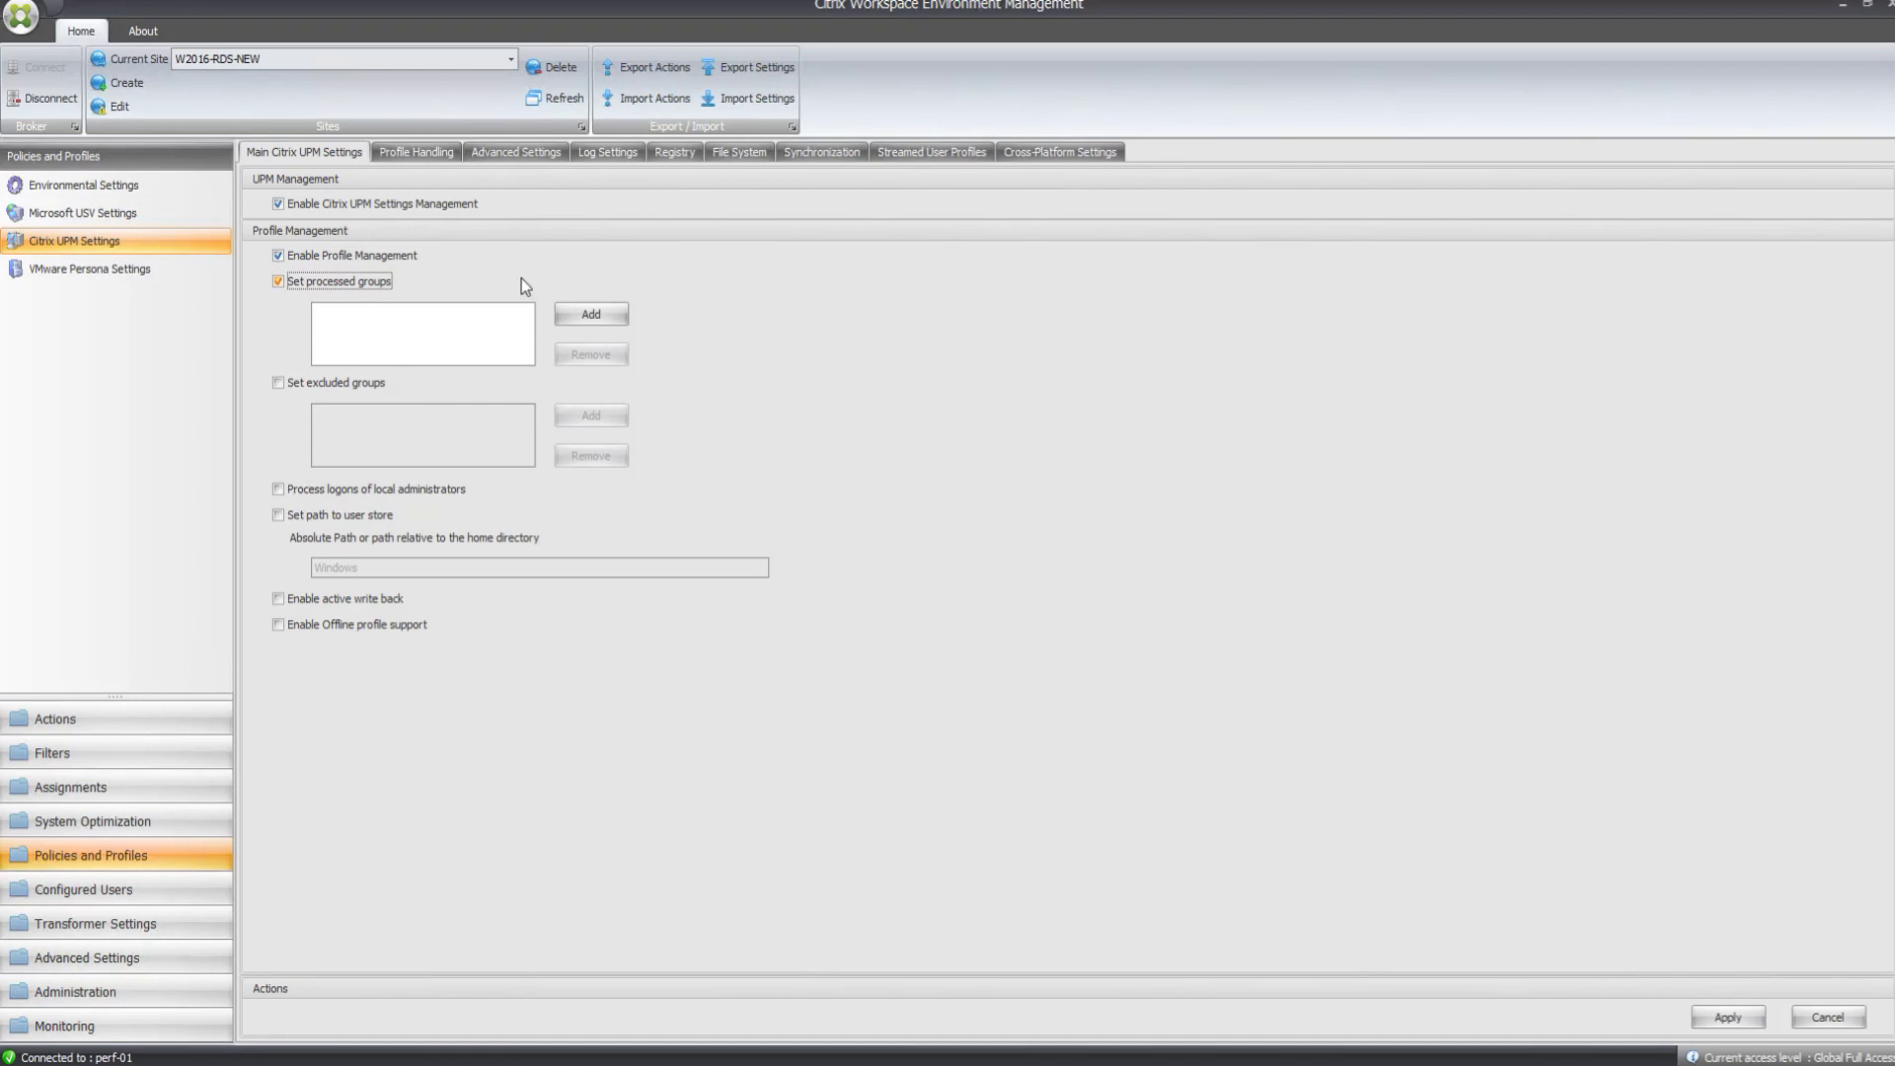
pyautogui.click(595, 318)
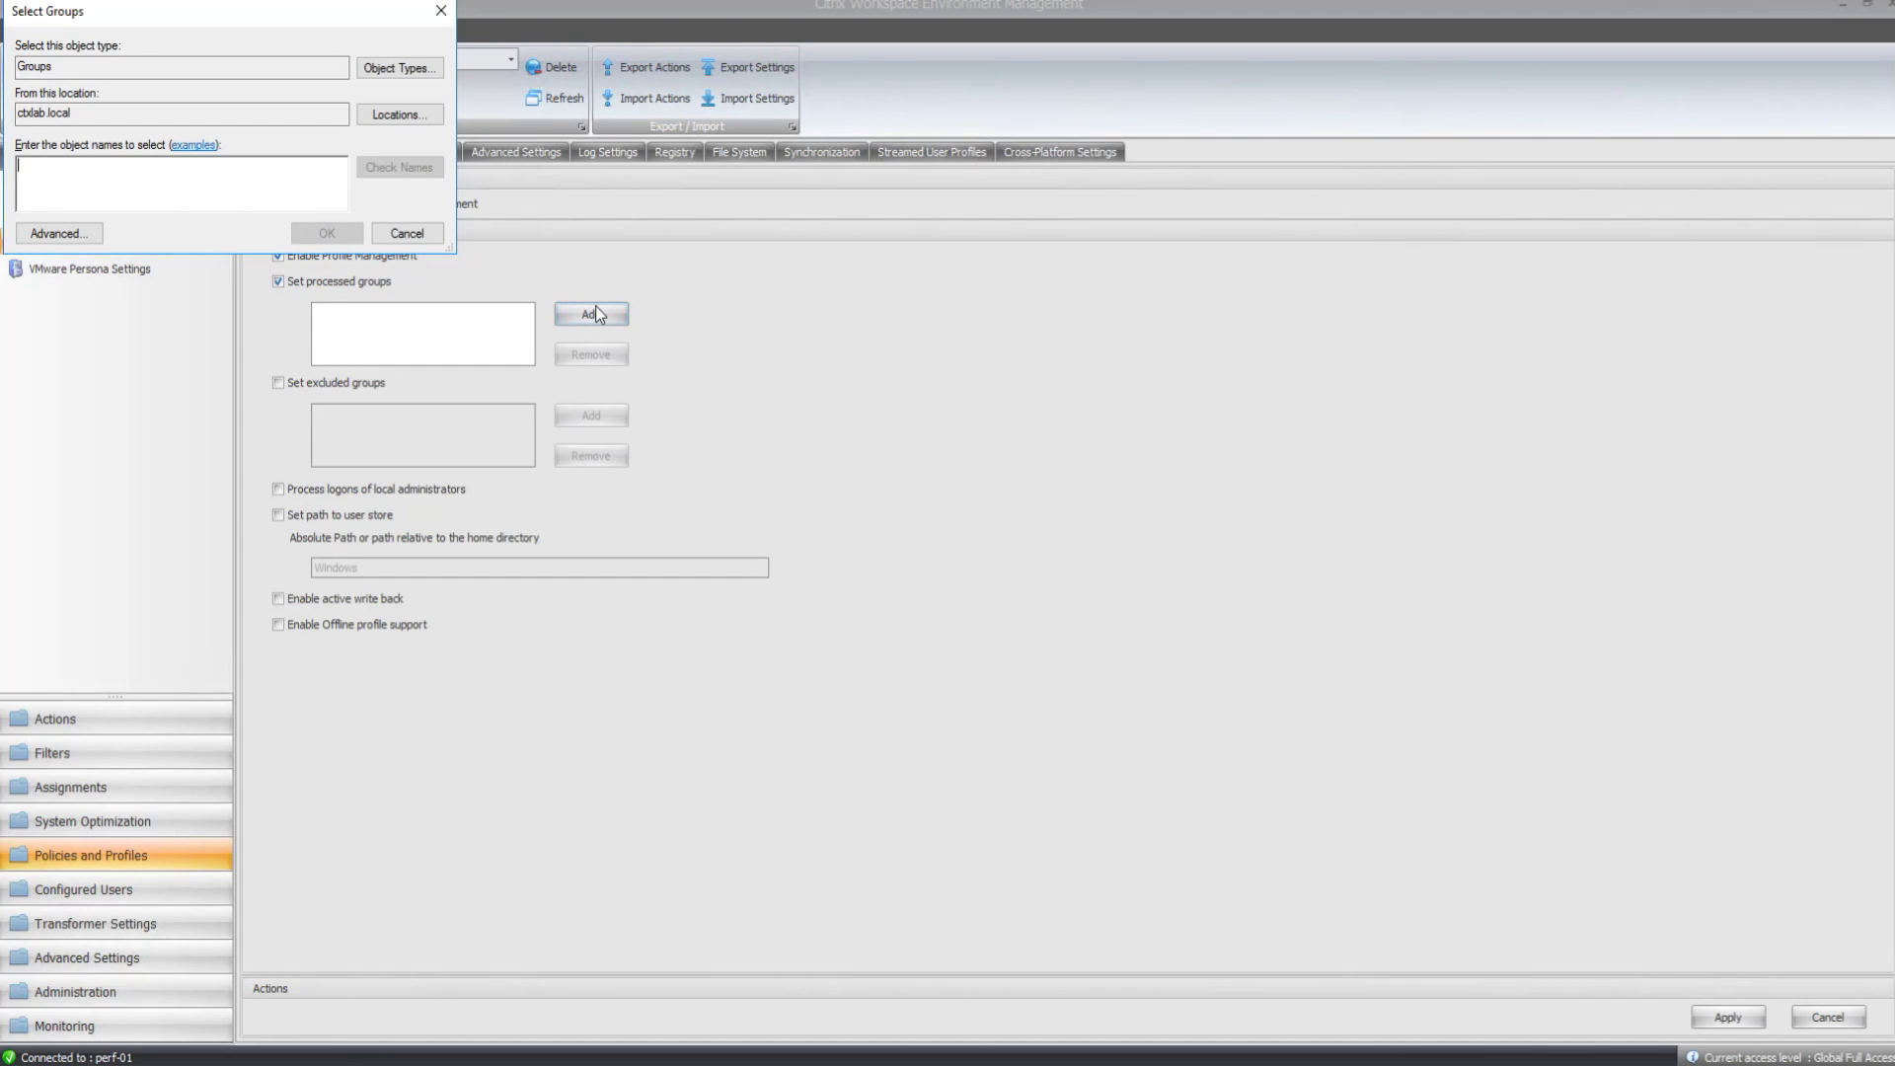
pyautogui.write('g-')
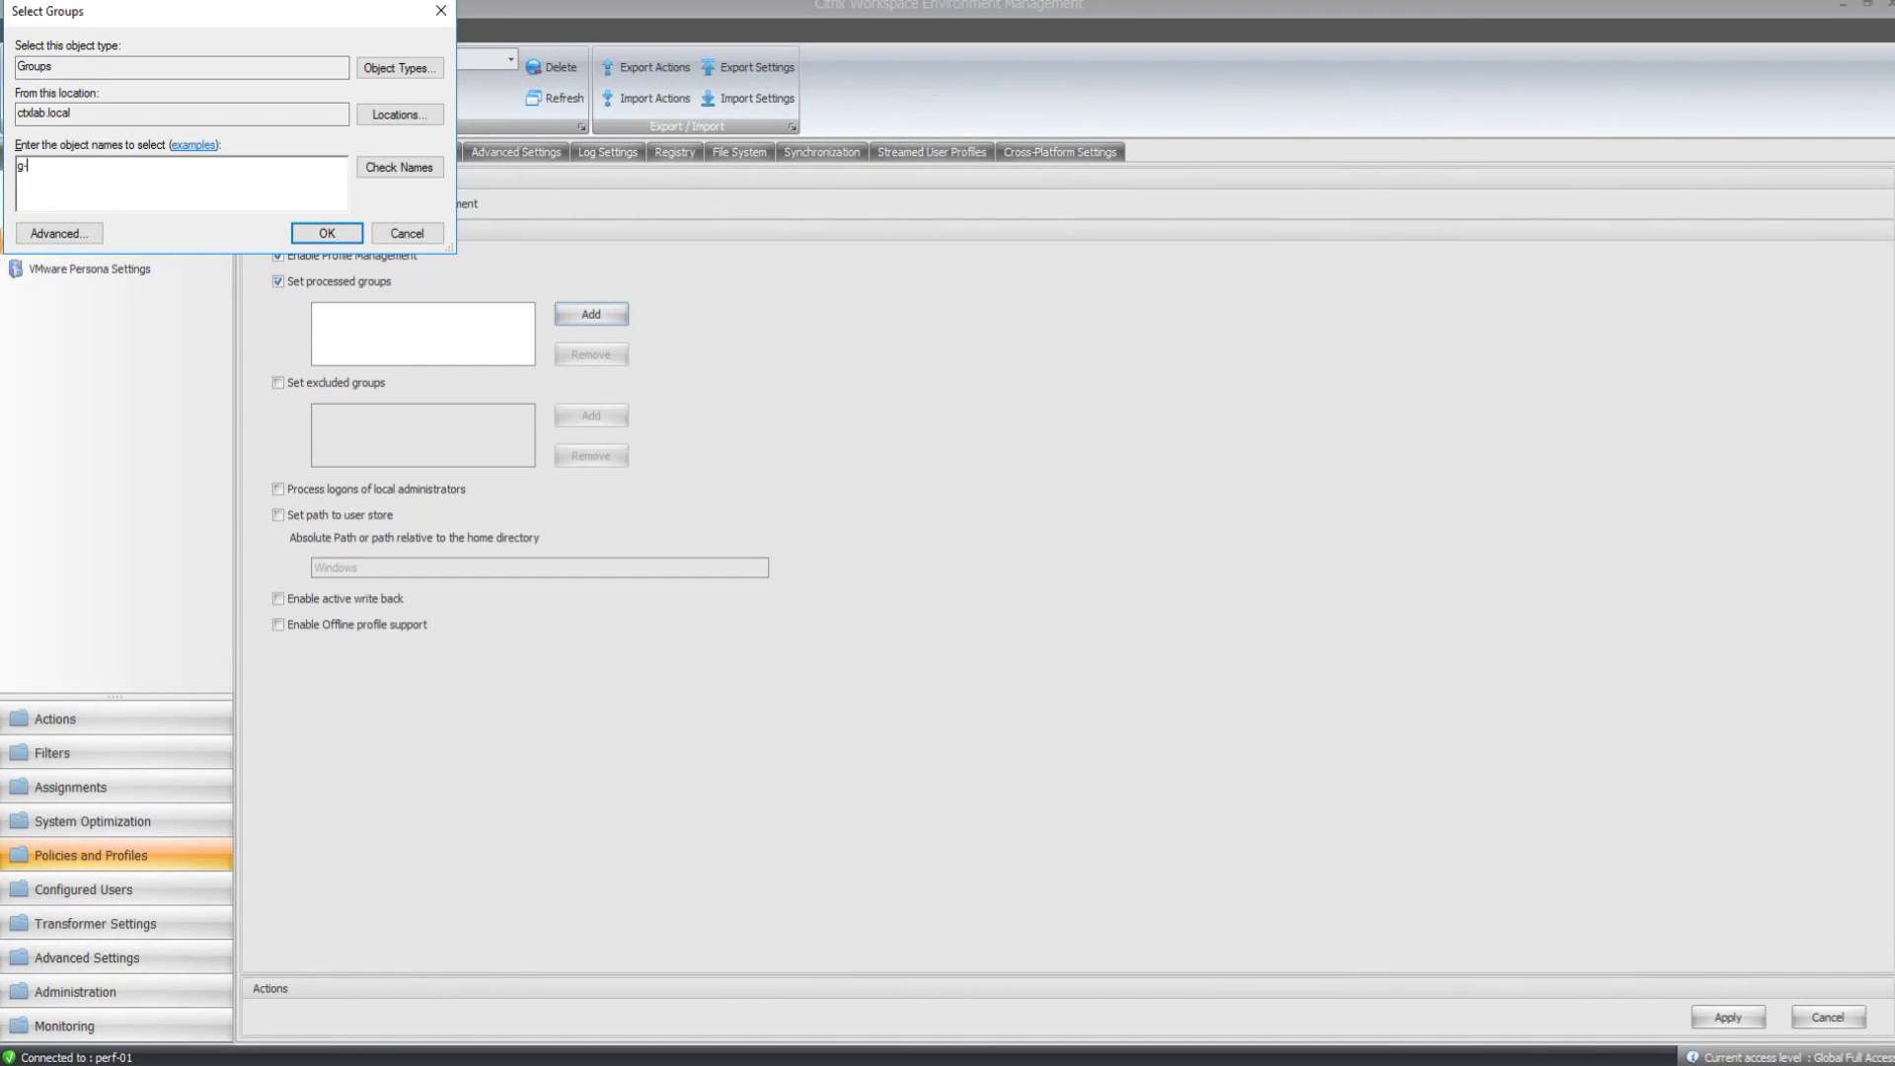
pyautogui.write('citr')
pyautogui.press('Return')
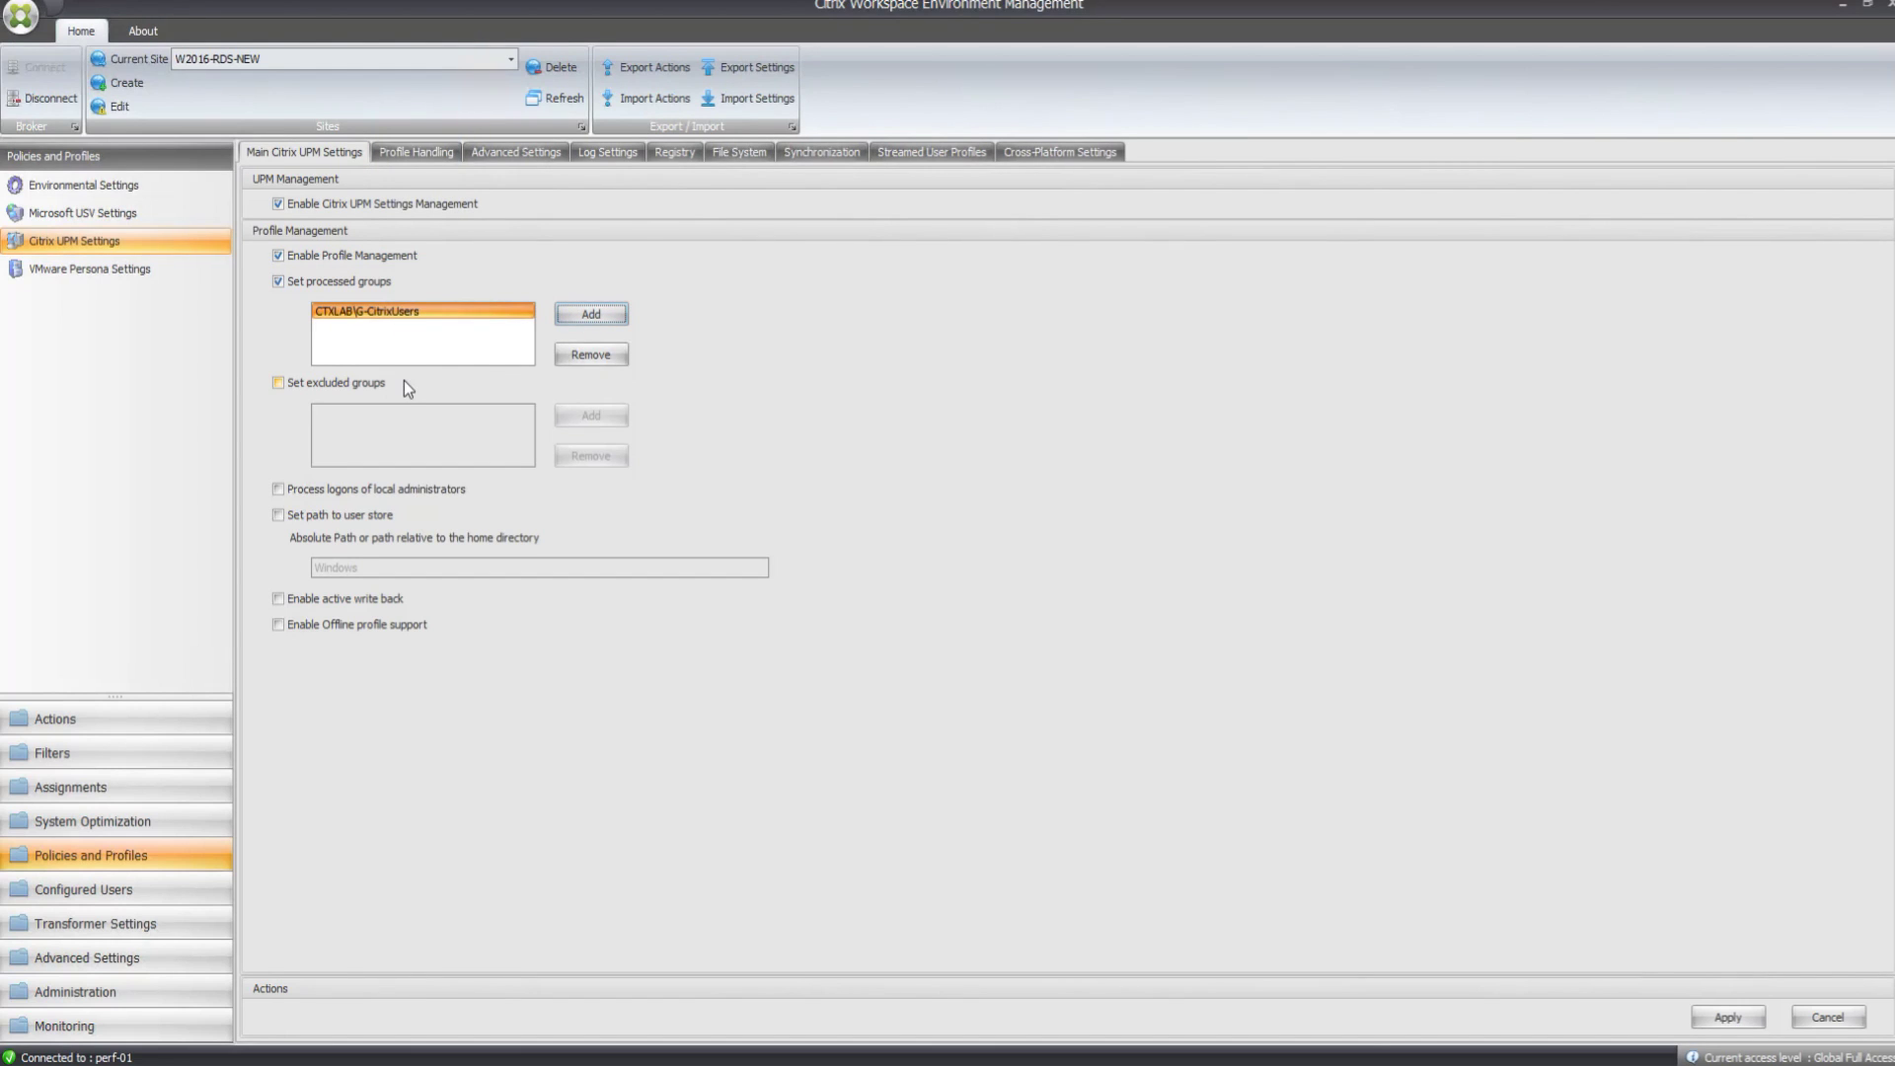
# Set the user store path to the dc-01 UNC profiles share and enable active write back.
pyautogui.click(278, 516)
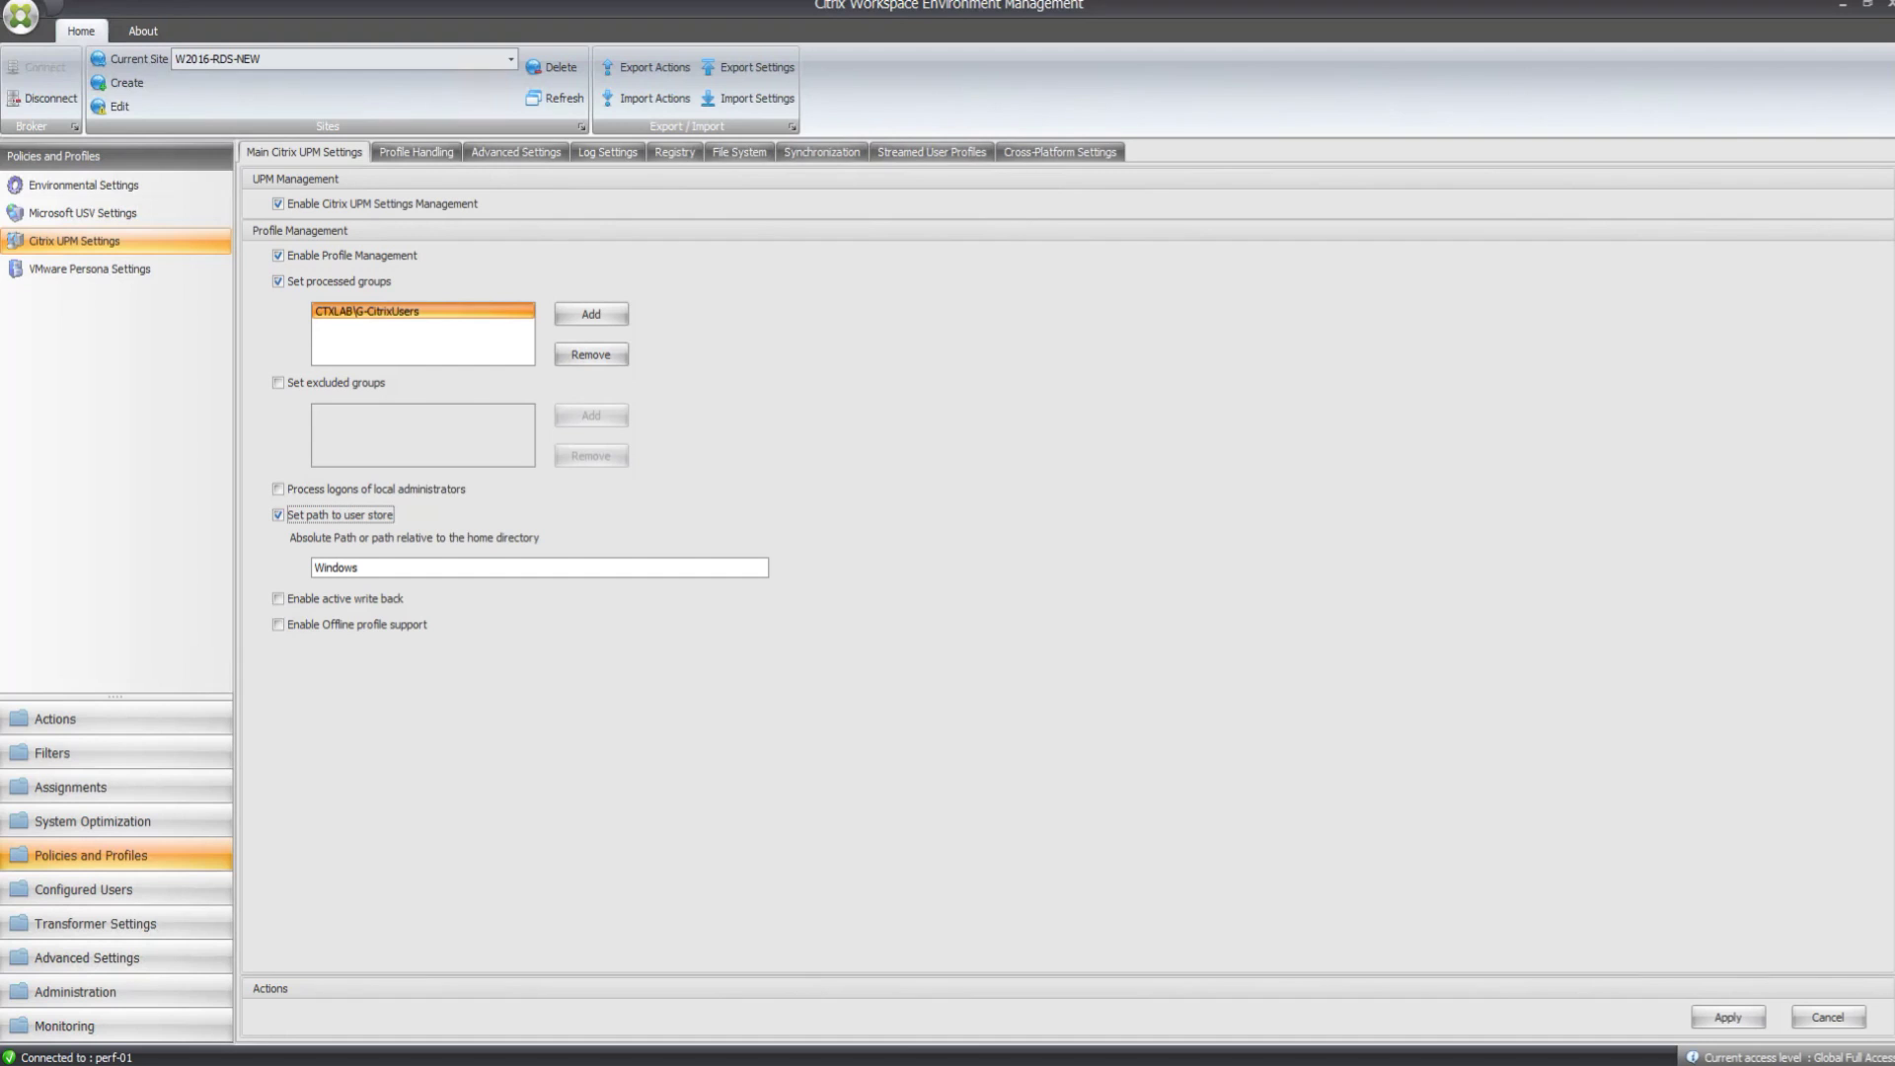
pyautogui.moveTo(405, 571); pyautogui.dragTo(294, 581)
pyautogui.write('\\\\dc-01.ctxlab.local\\profiles\\upm\\%username%\\!CTX_OSNAME!!CTX_OSBITNESS!\\')
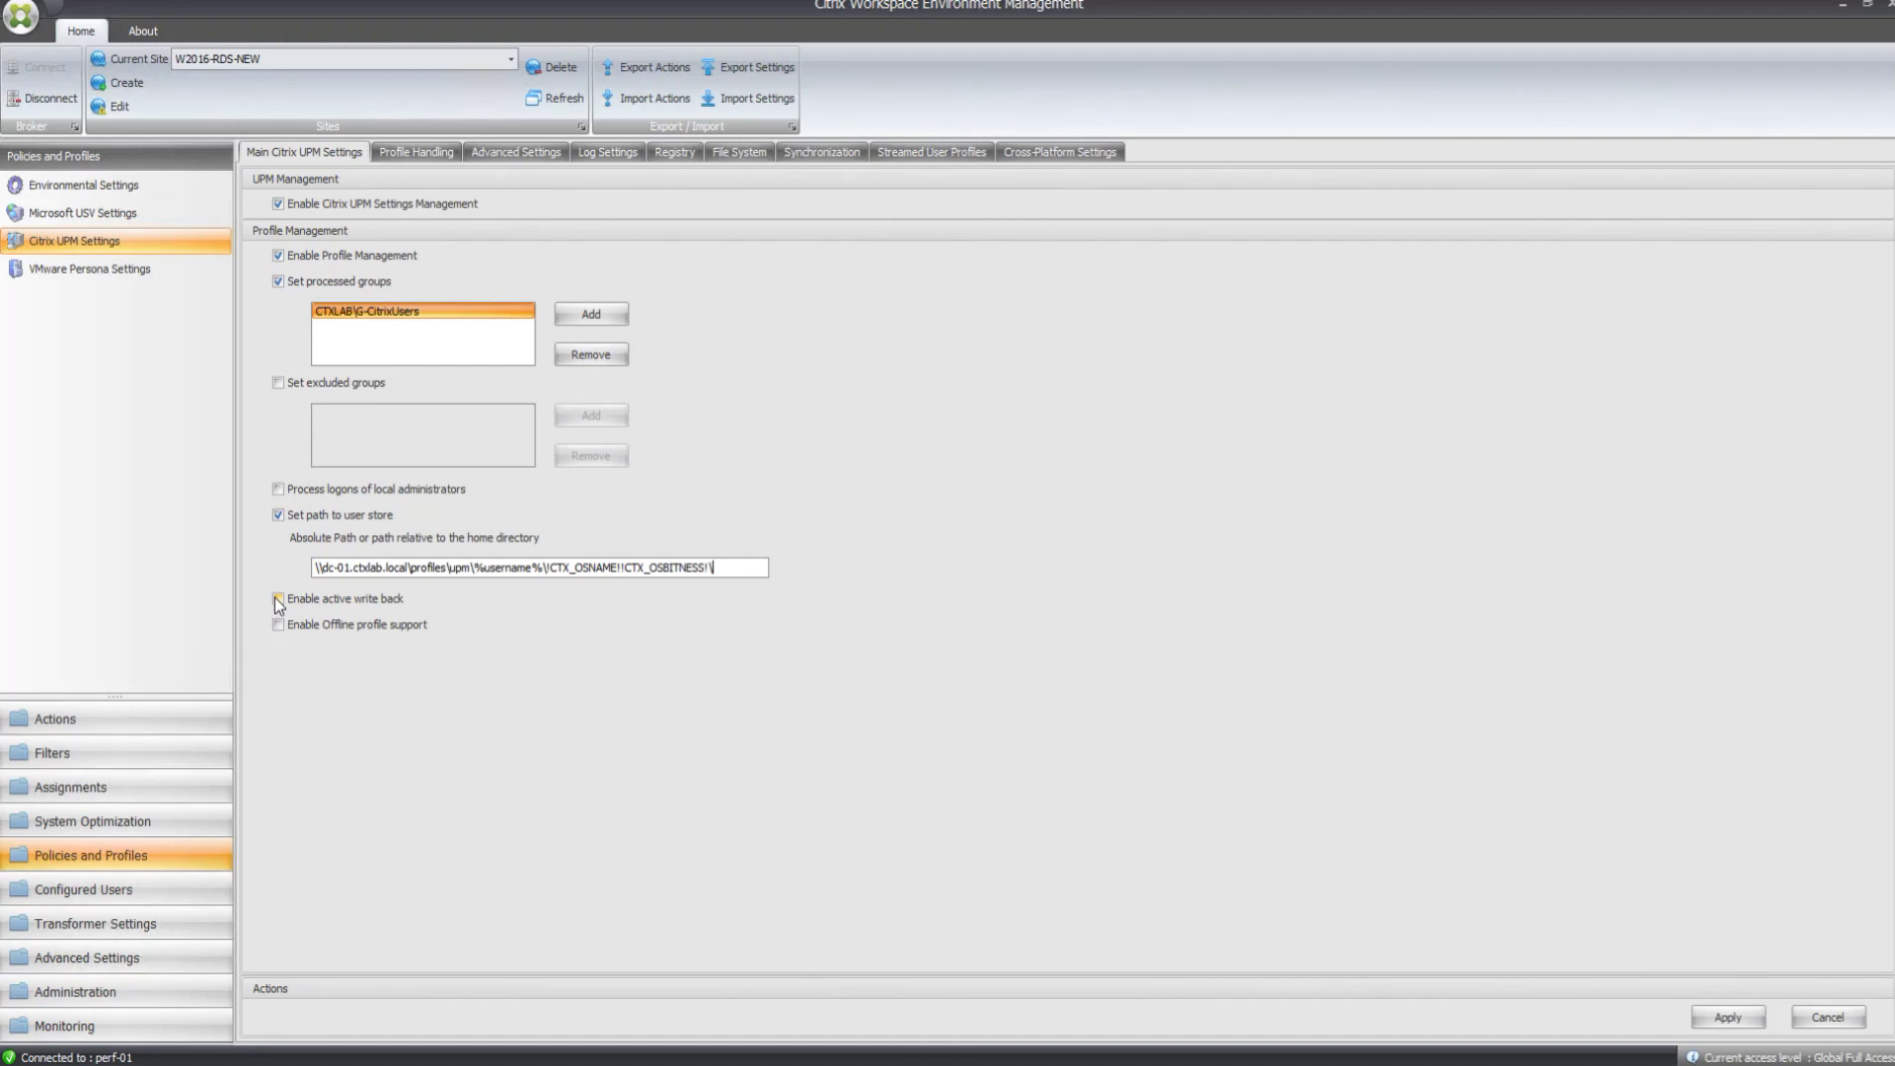
pyautogui.click(278, 599)
# On Profile Handling, delete locally cached profiles at logoff after a 30-second delay.
pyautogui.click(415, 154)
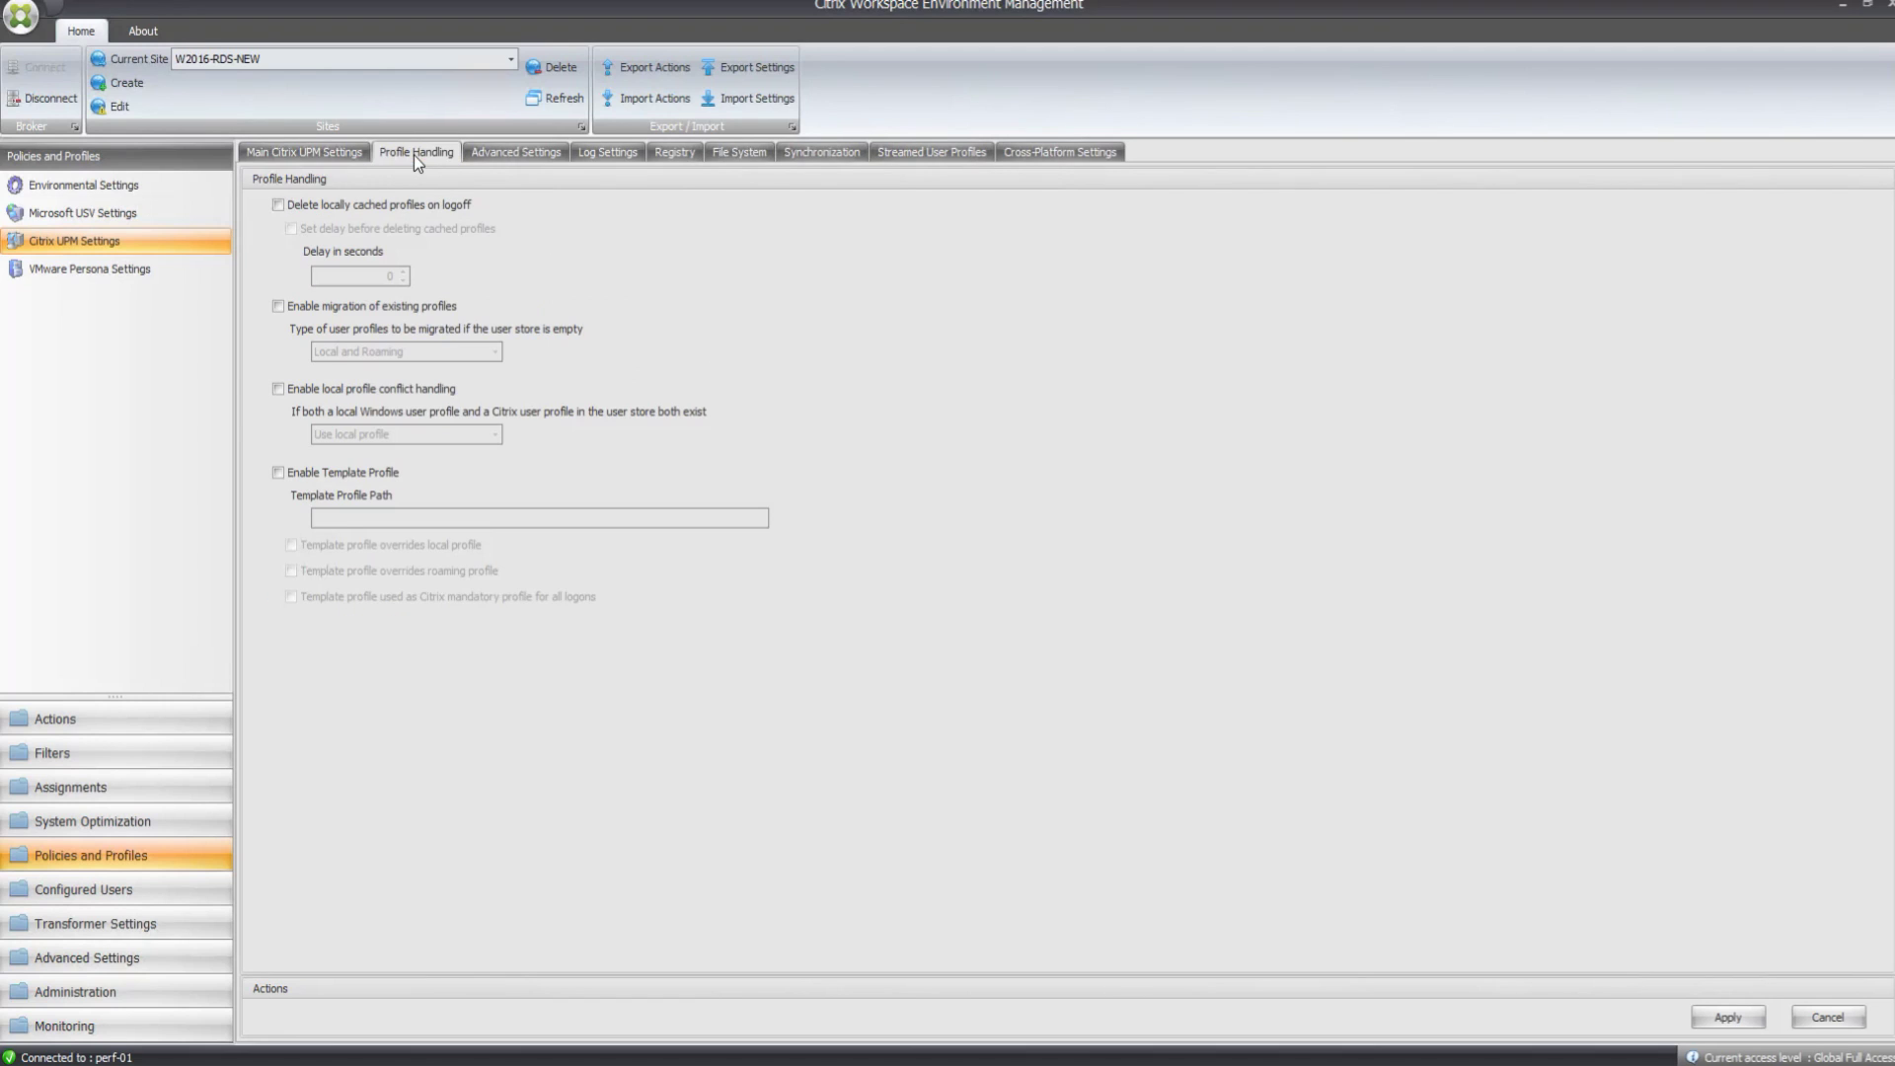
pyautogui.click(279, 206)
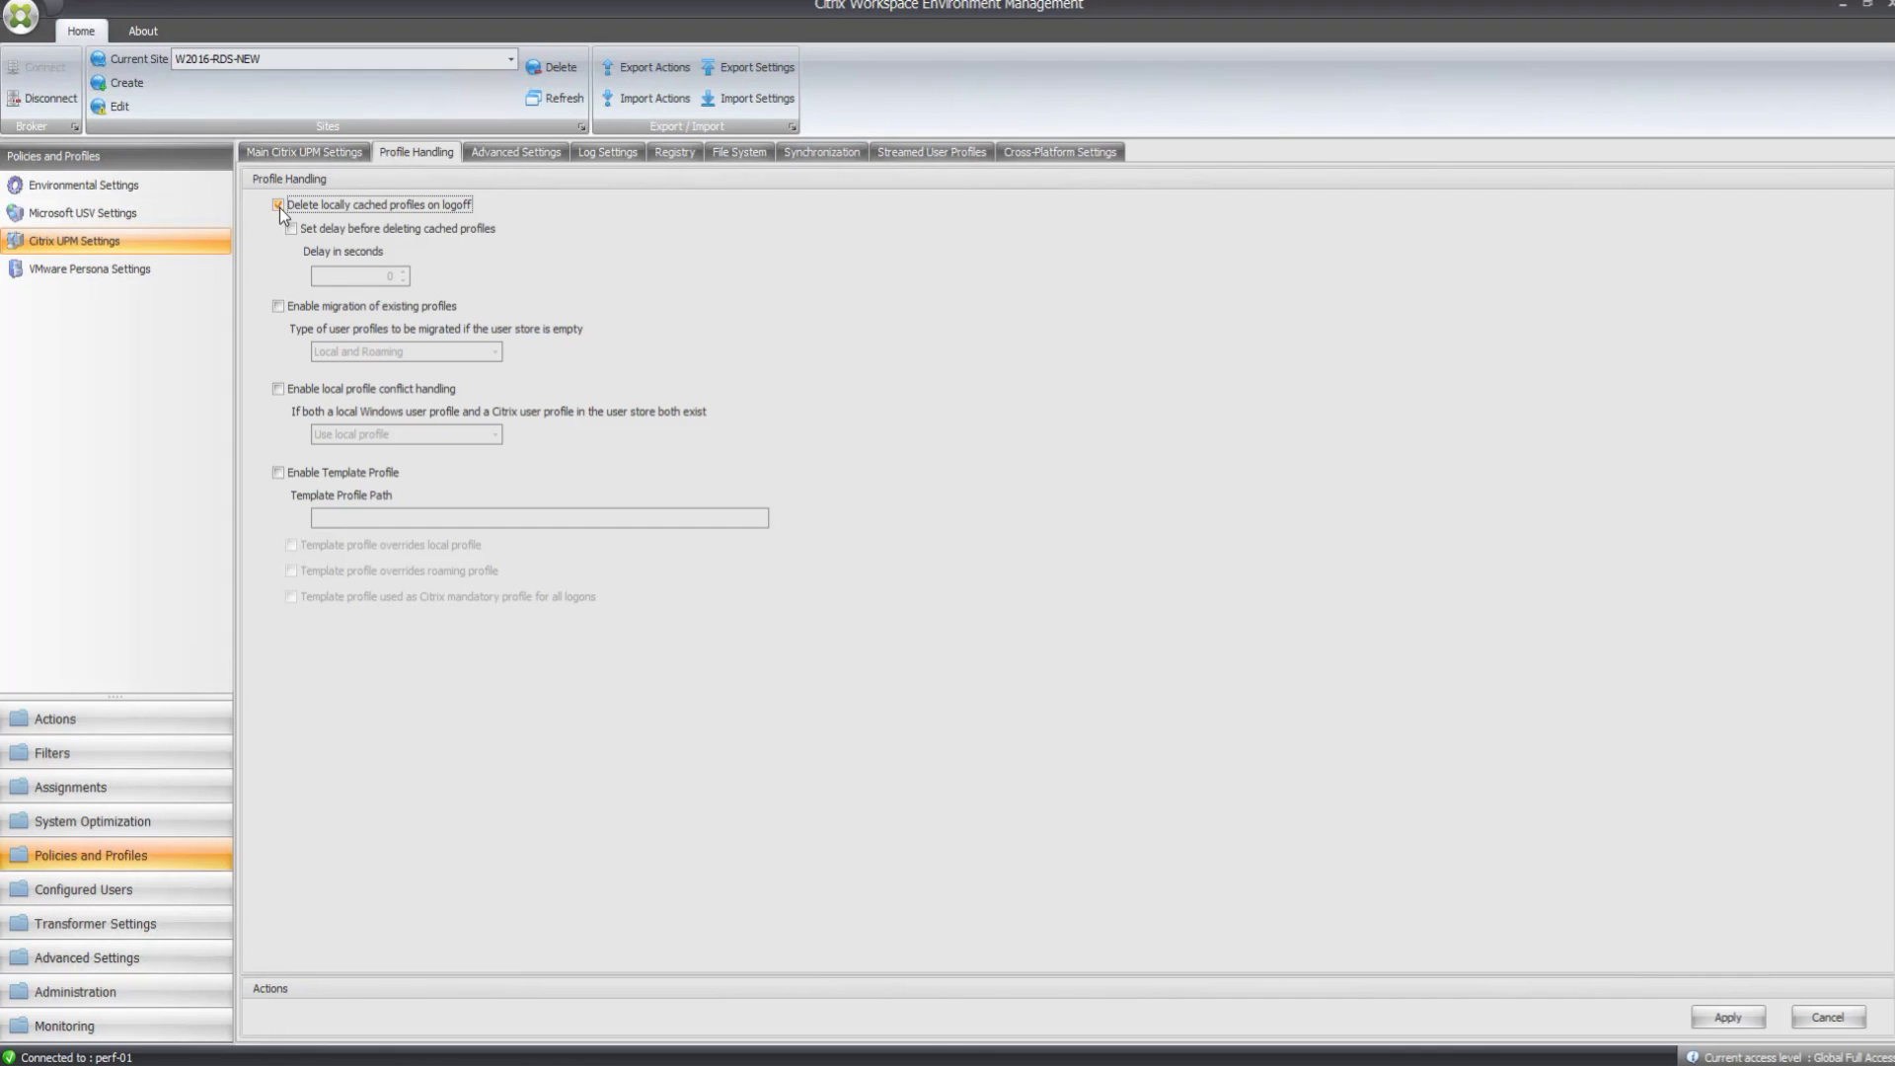
pyautogui.click(292, 229)
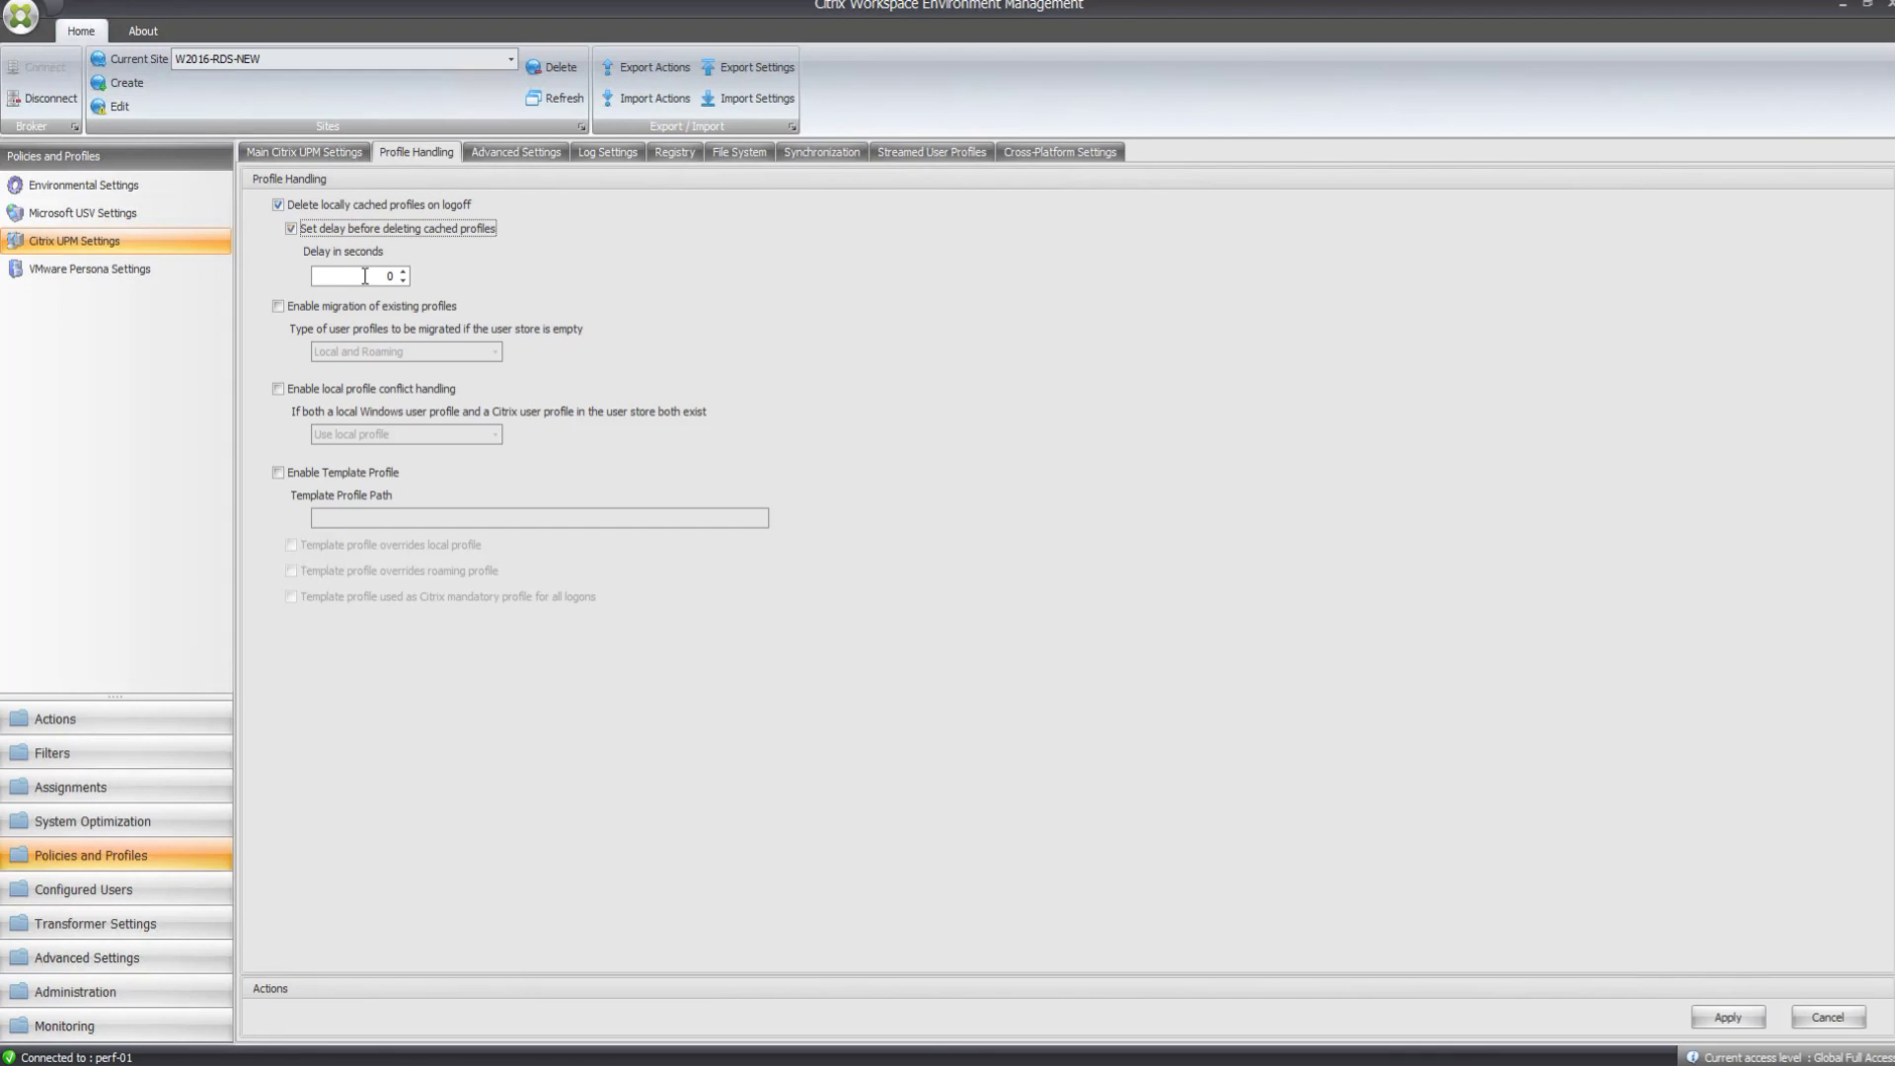
pyautogui.click(403, 277)
# Enable profile migration and local profile conflict handling set to Delete local profile.
pyautogui.click(273, 307)
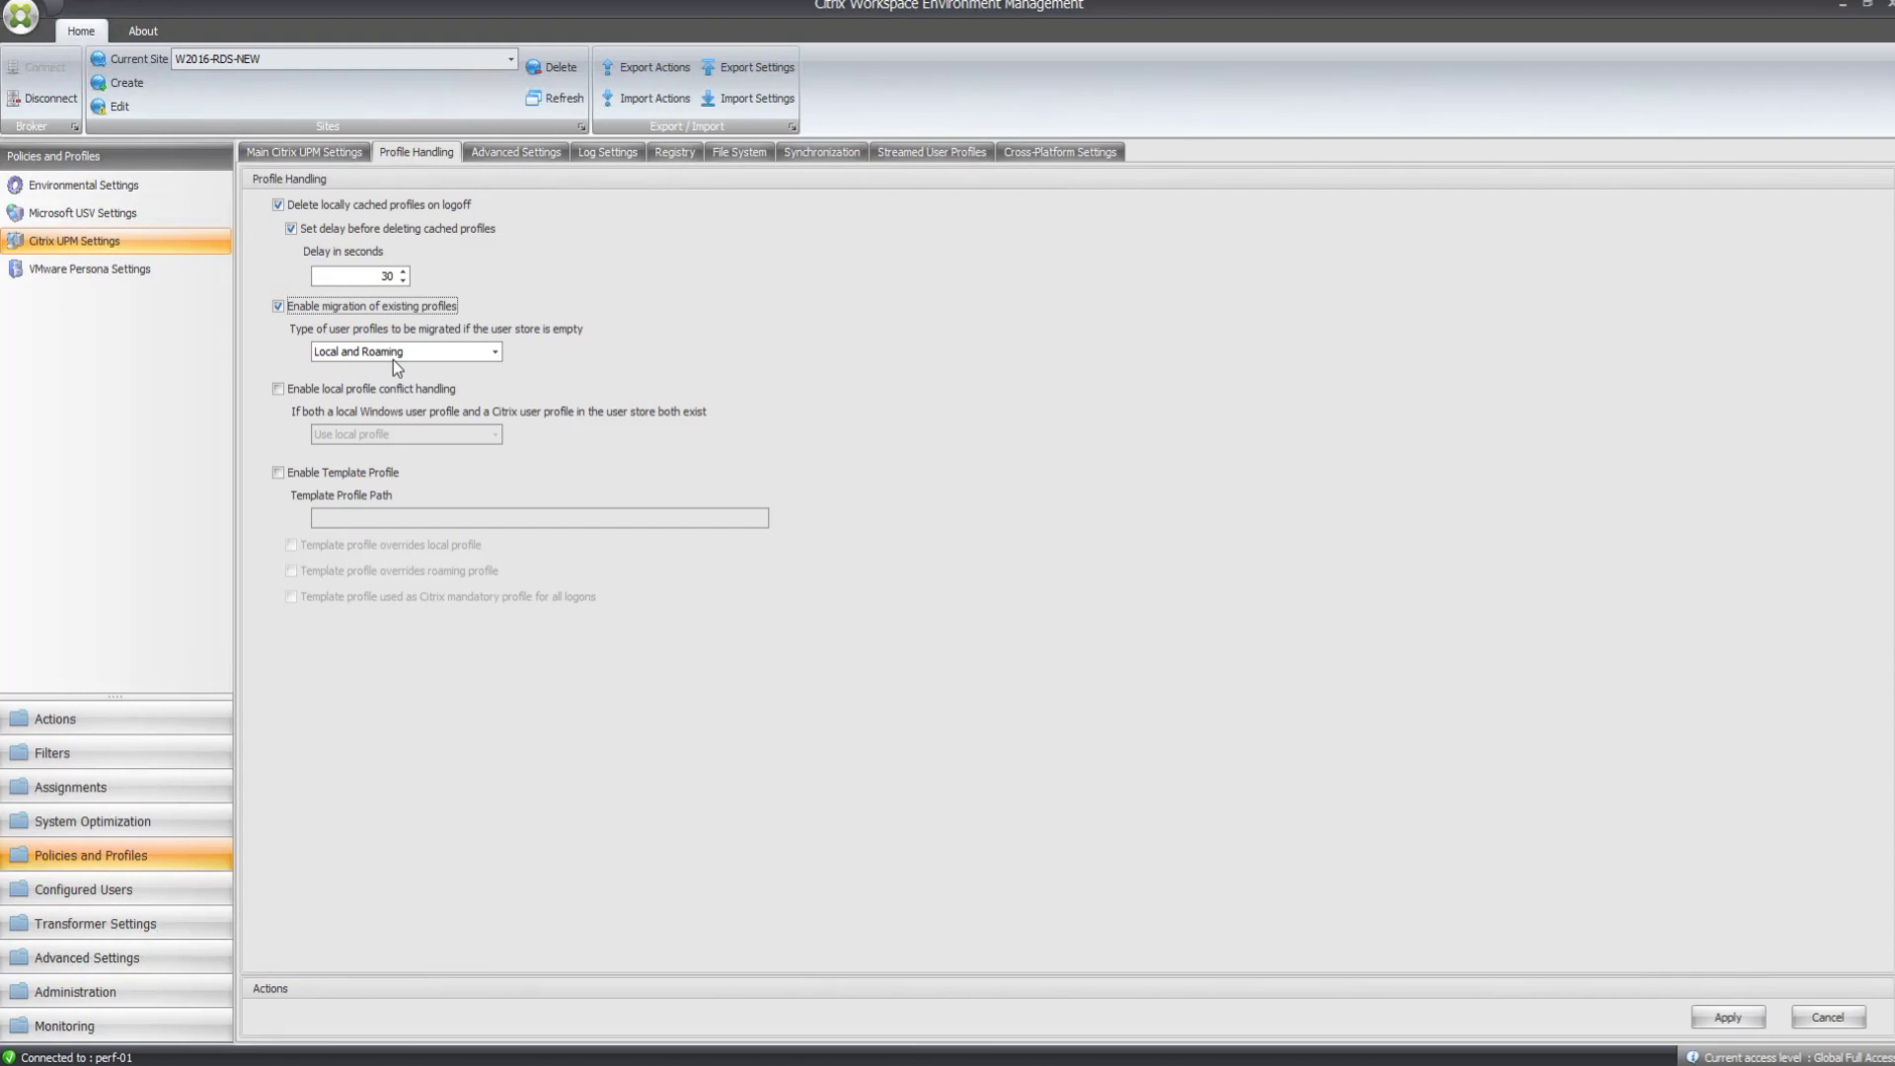
pyautogui.click(277, 391)
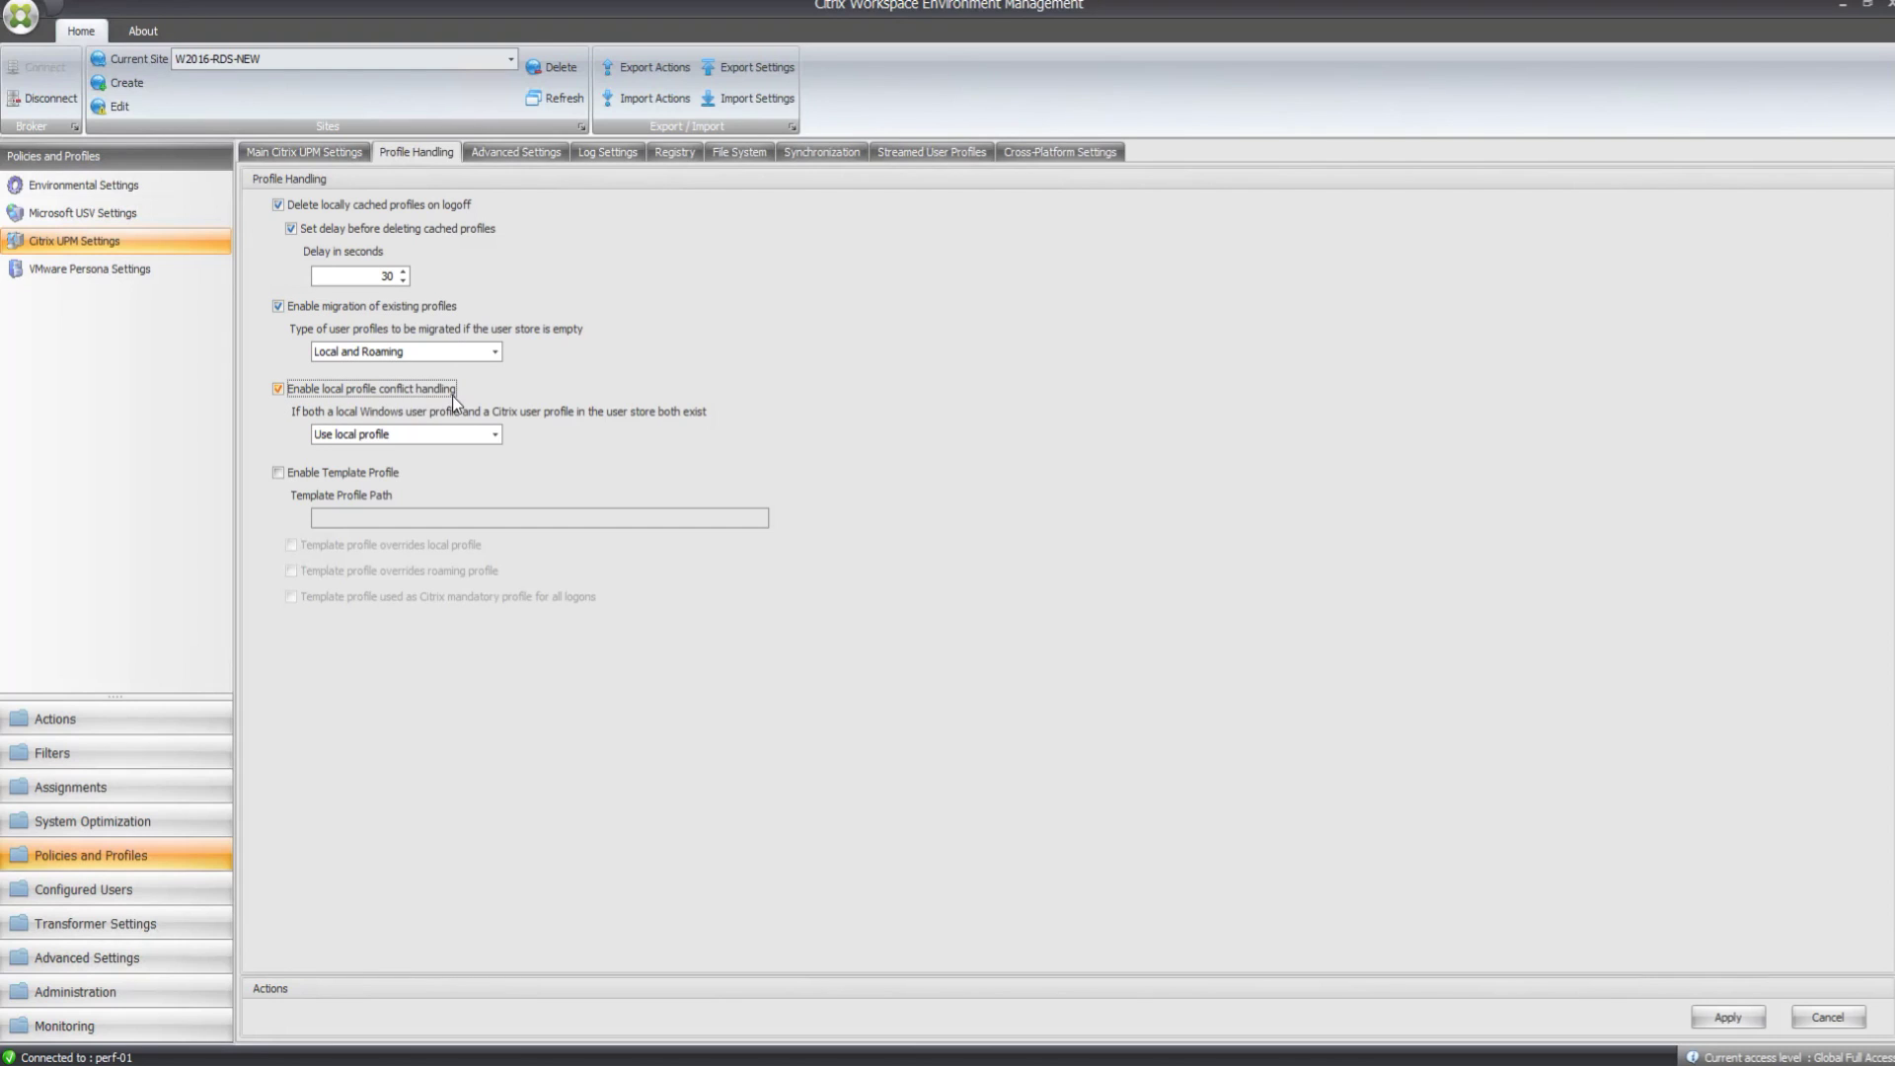
pyautogui.click(496, 435)
pyautogui.click(432, 465)
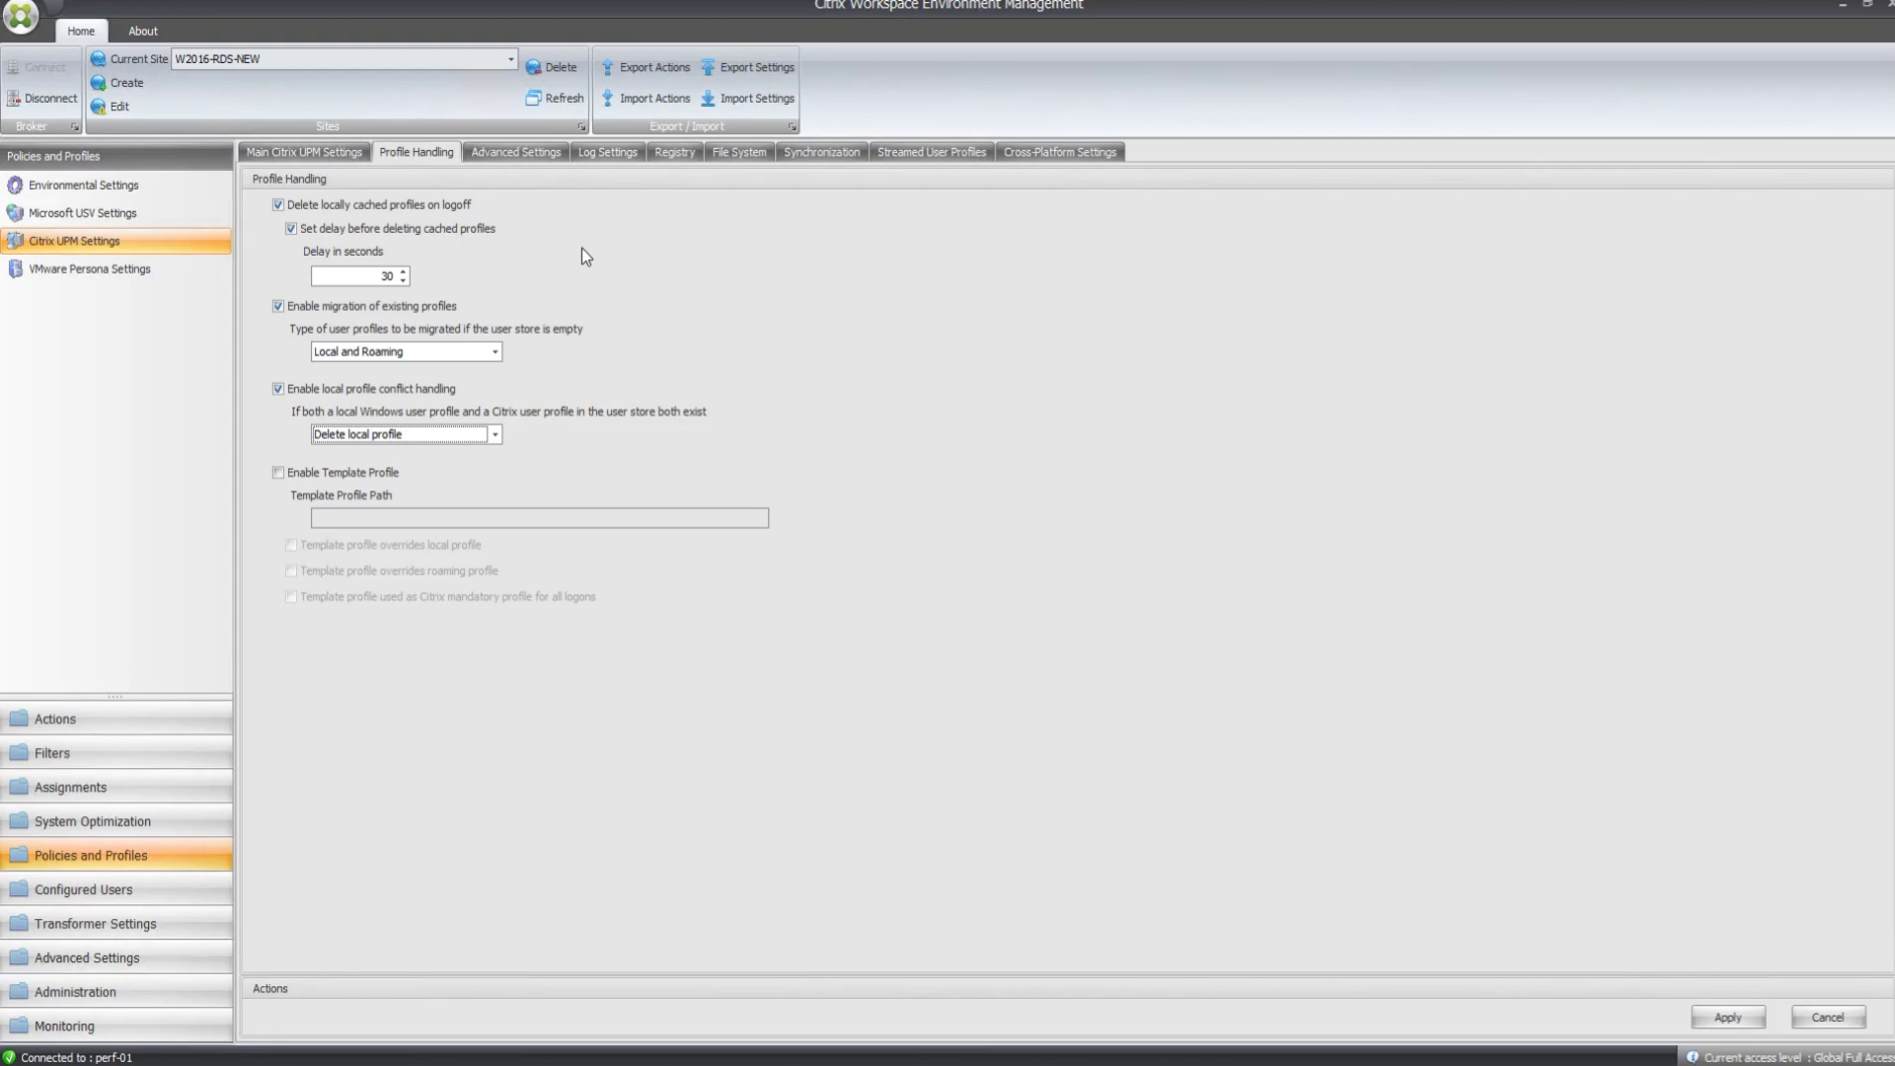
# Enable UPM logging and tick all ten event types, from Logoff to File system notifications.
pyautogui.click(608, 154)
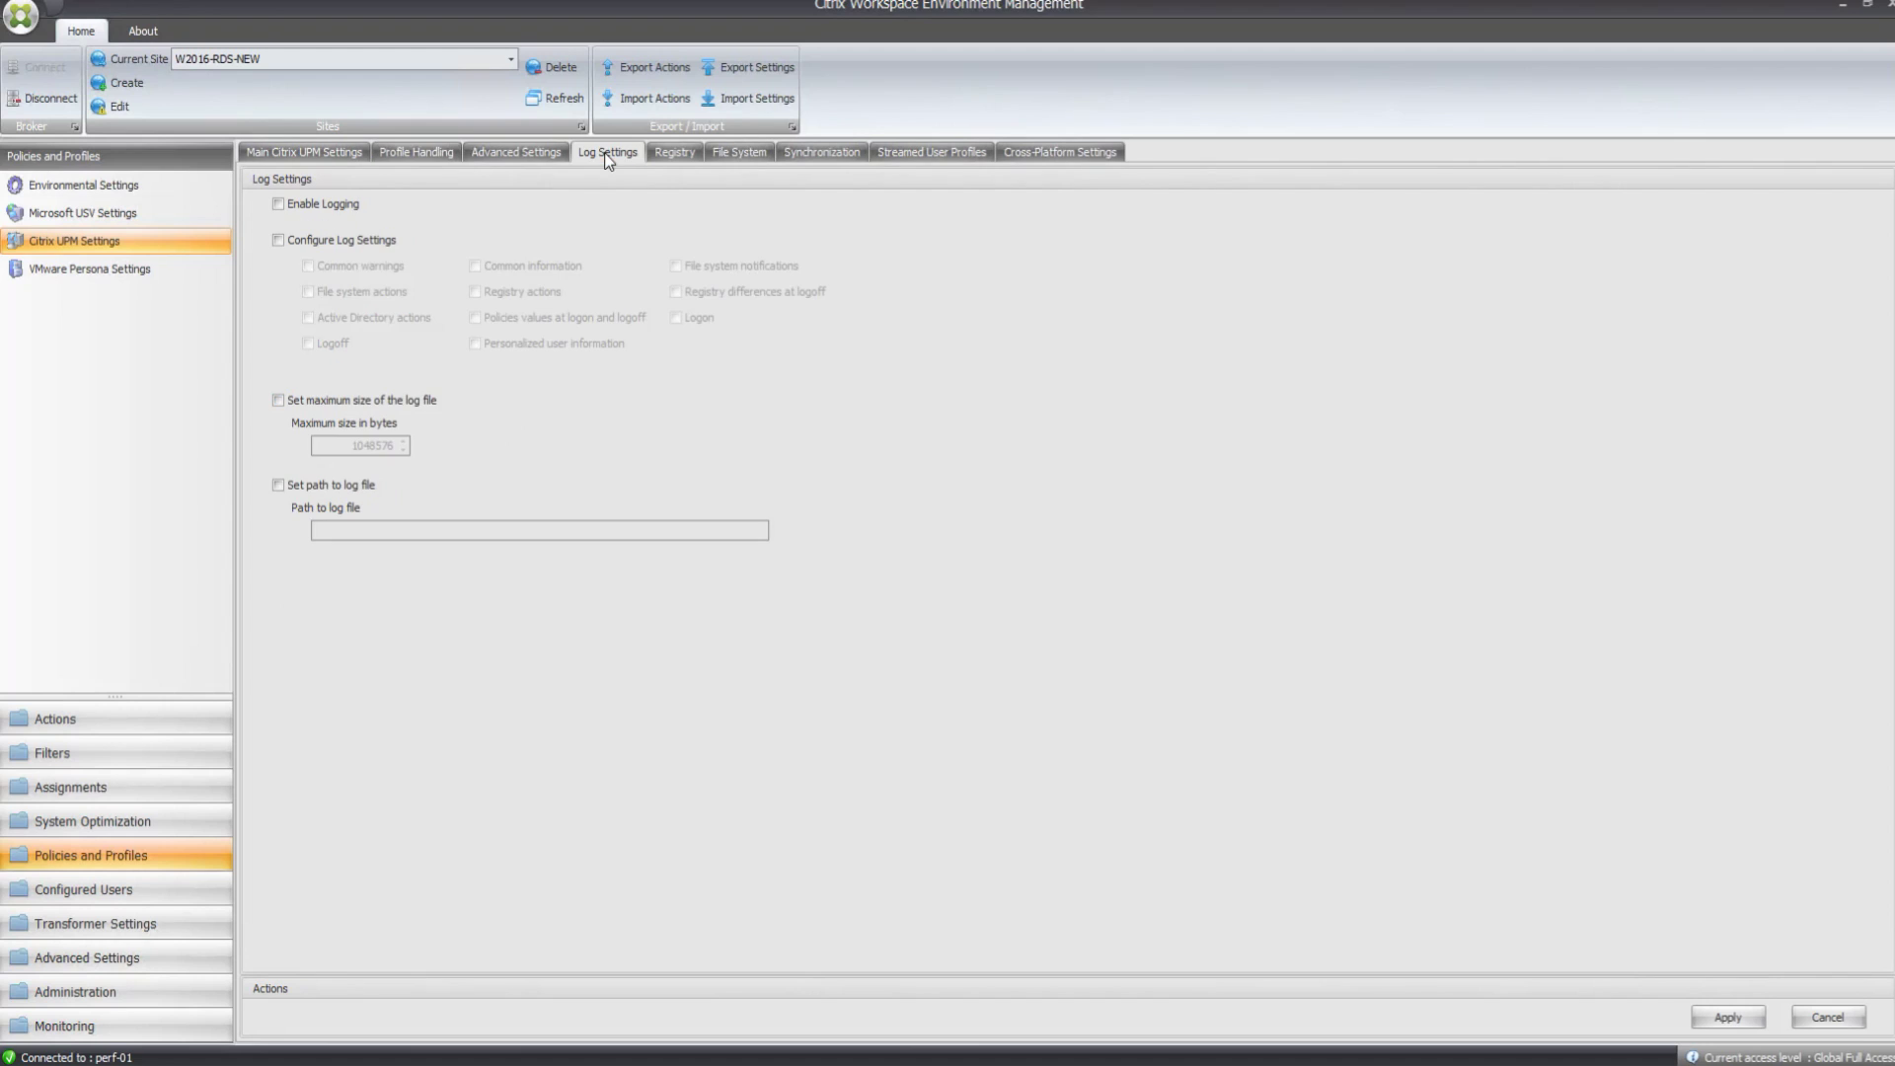
pyautogui.click(277, 205)
pyautogui.click(275, 240)
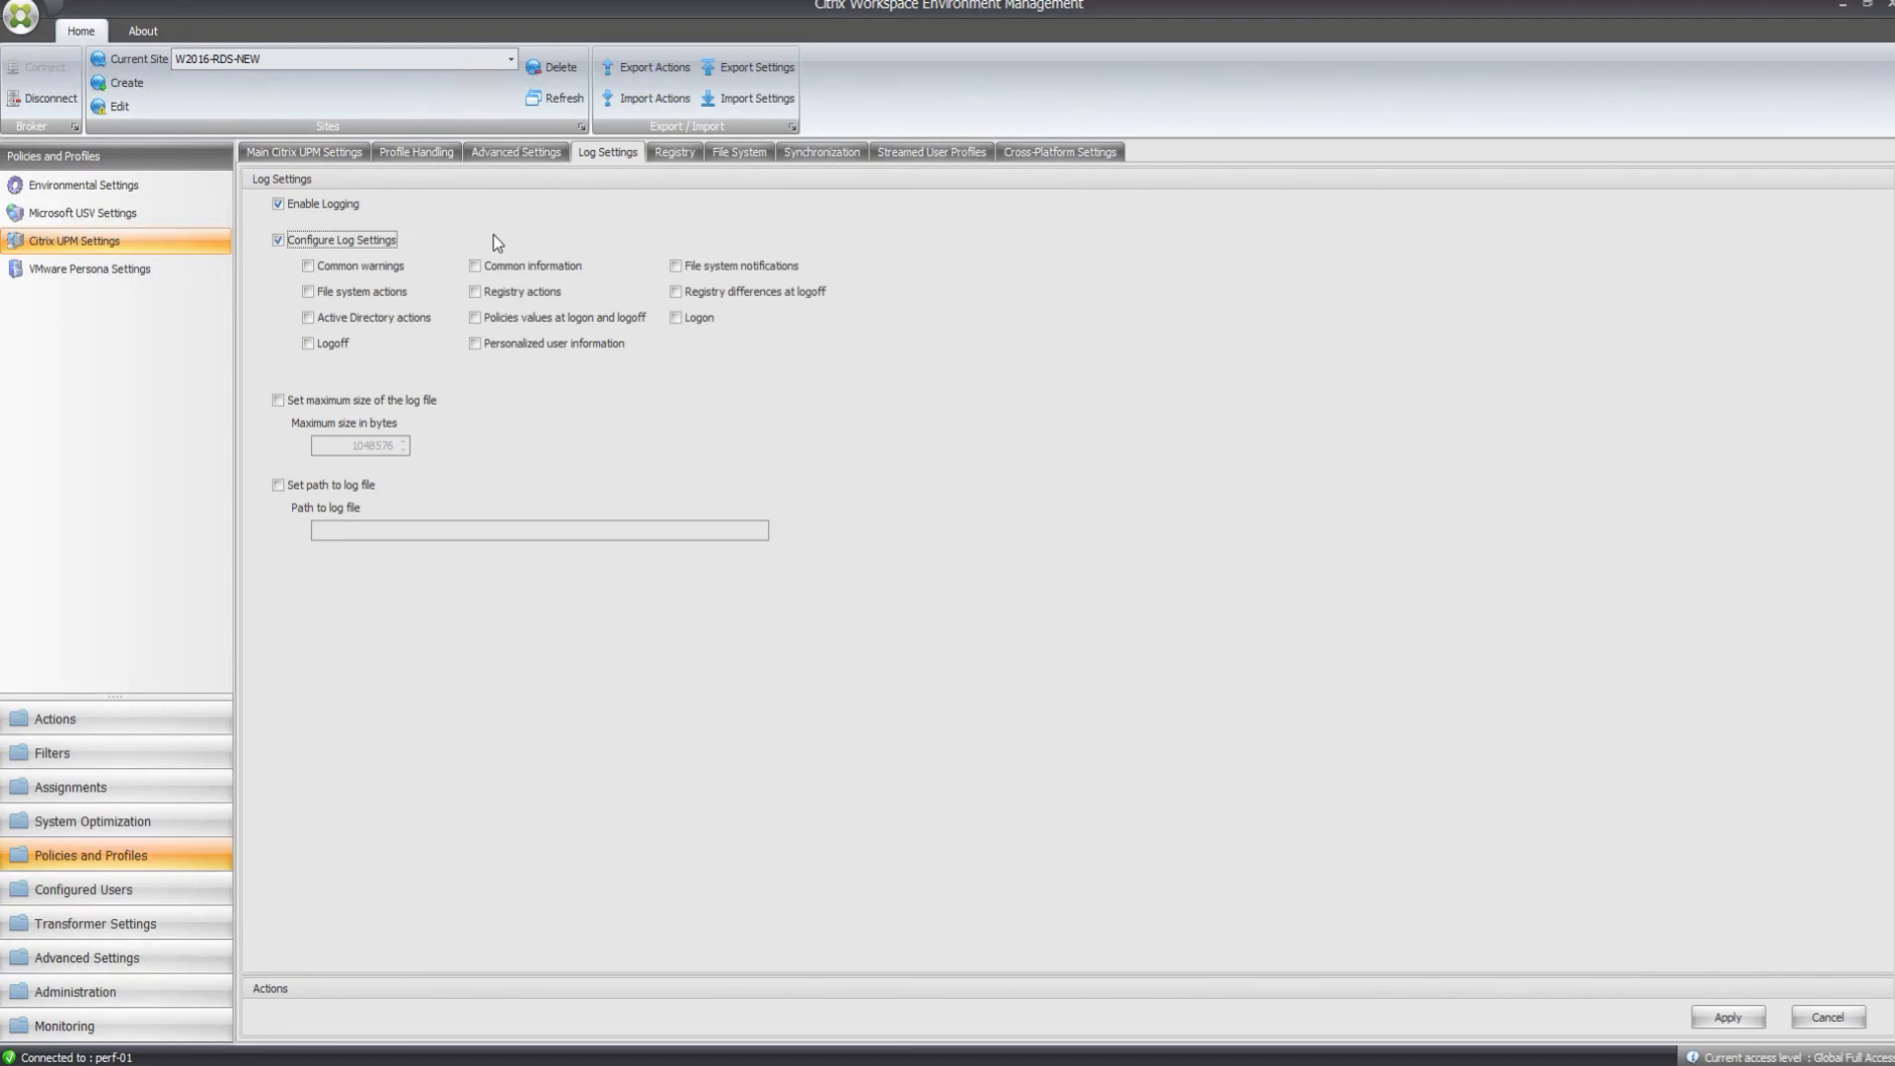
pyautogui.click(309, 342)
pyautogui.click(309, 317)
pyautogui.click(309, 291)
pyautogui.click(474, 266)
pyautogui.click(475, 291)
pyautogui.click(475, 316)
pyautogui.click(475, 342)
pyautogui.click(675, 317)
pyautogui.click(675, 291)
pyautogui.click(675, 266)
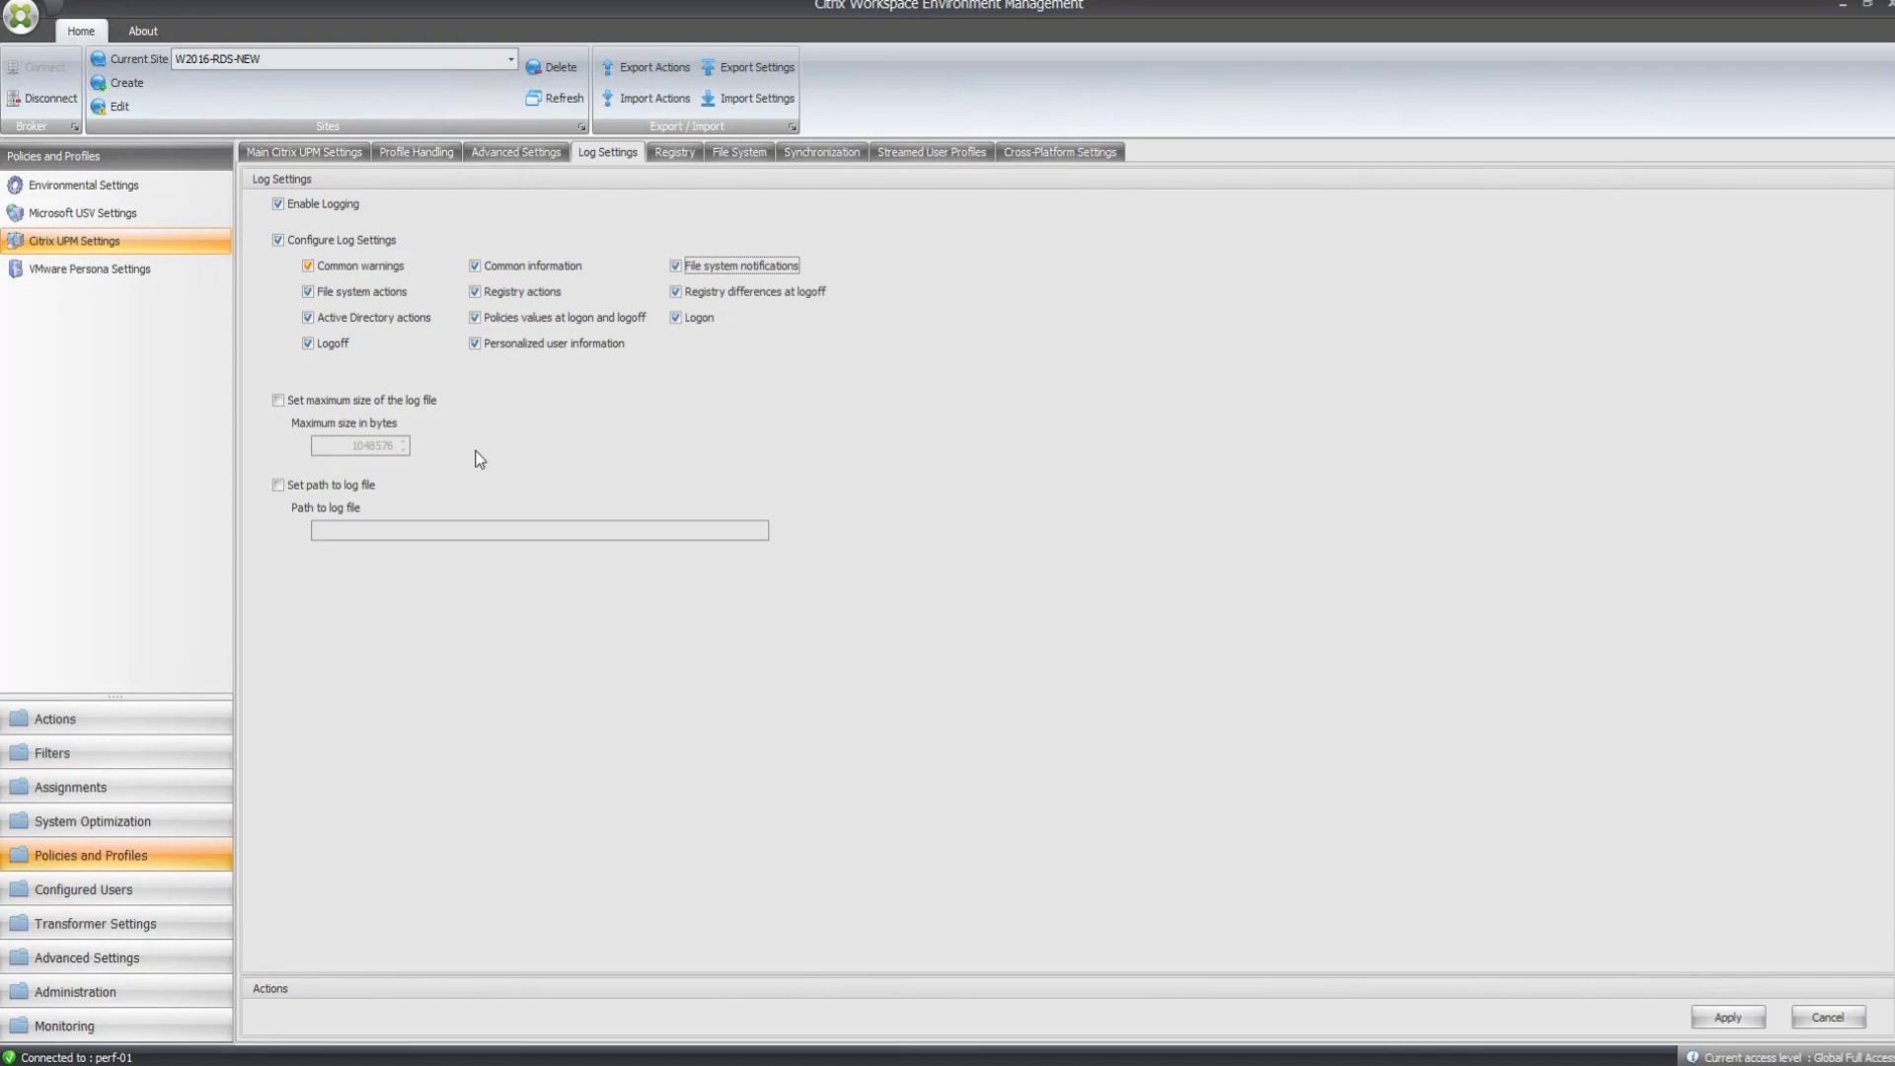
# Cap the log file at 1048576 bytes and set the log path to C:\Logs.
pyautogui.click(277, 399)
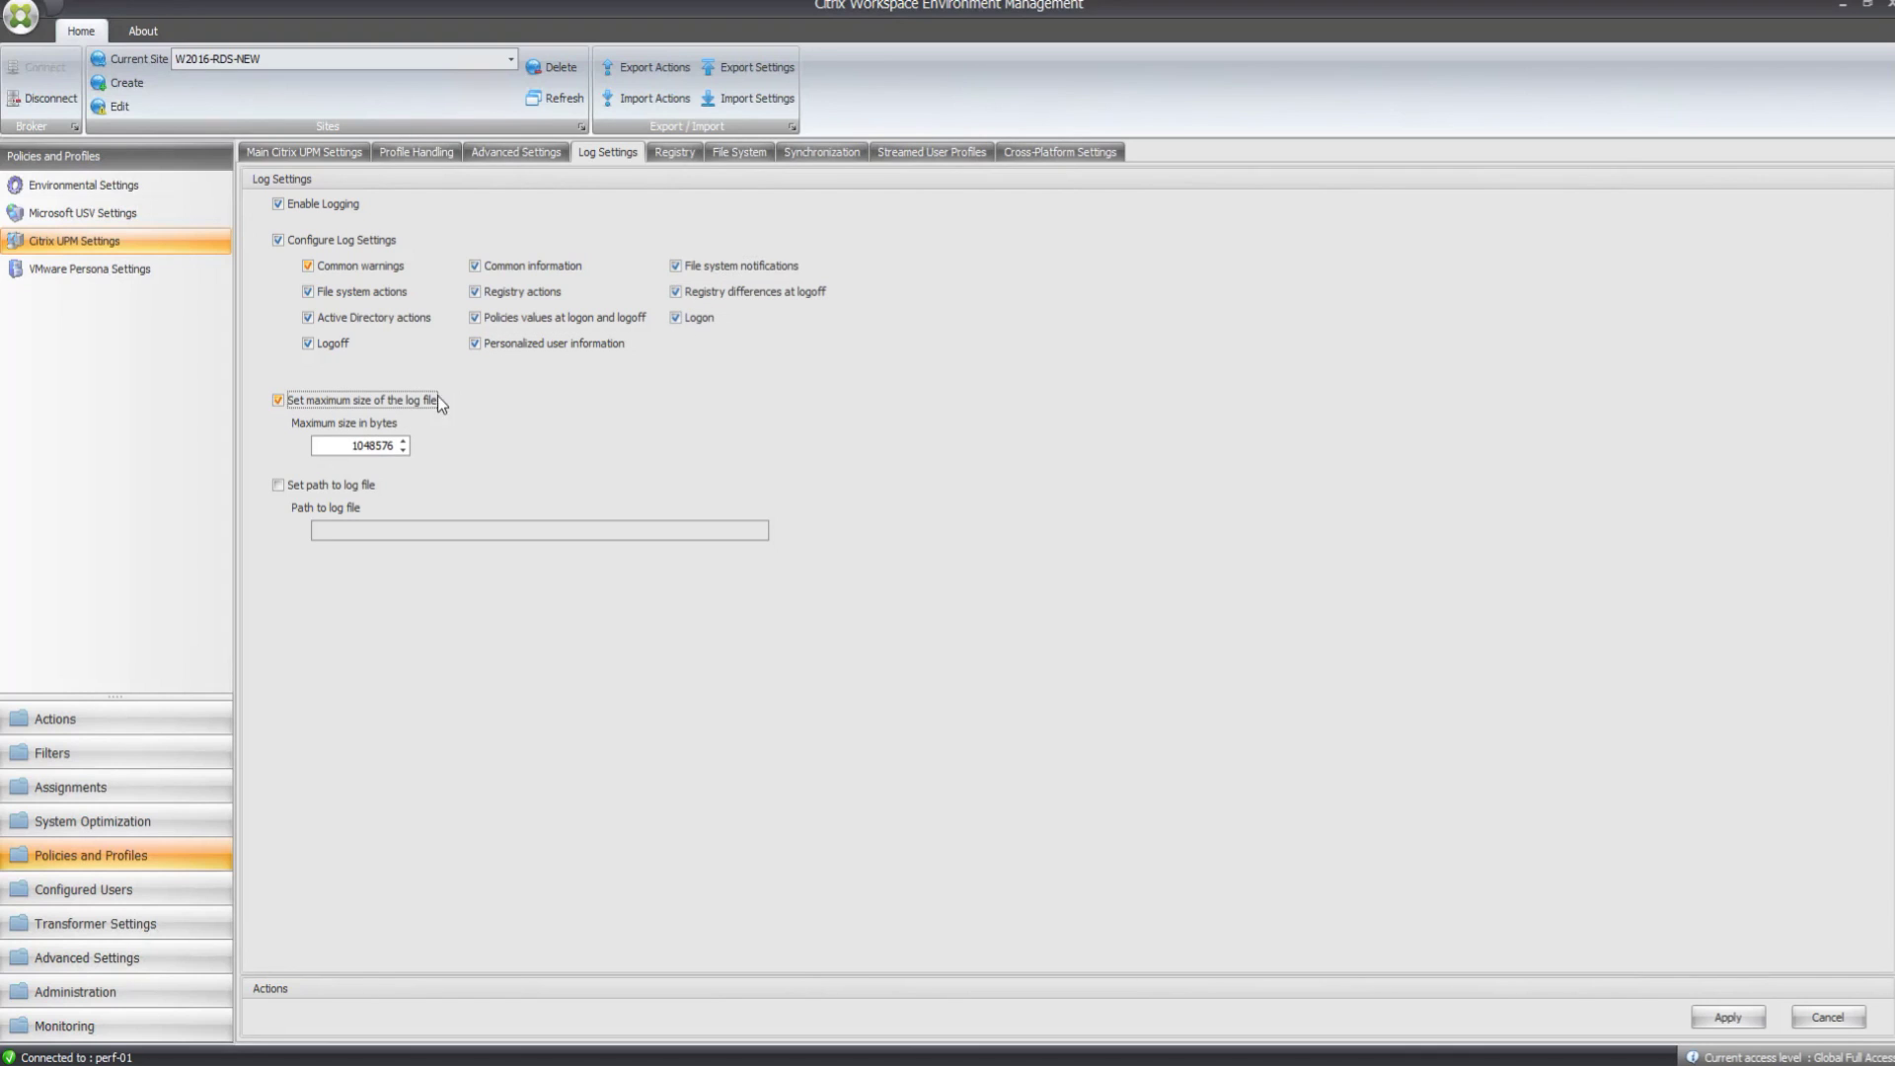
pyautogui.click(278, 486)
pyautogui.click(370, 530)
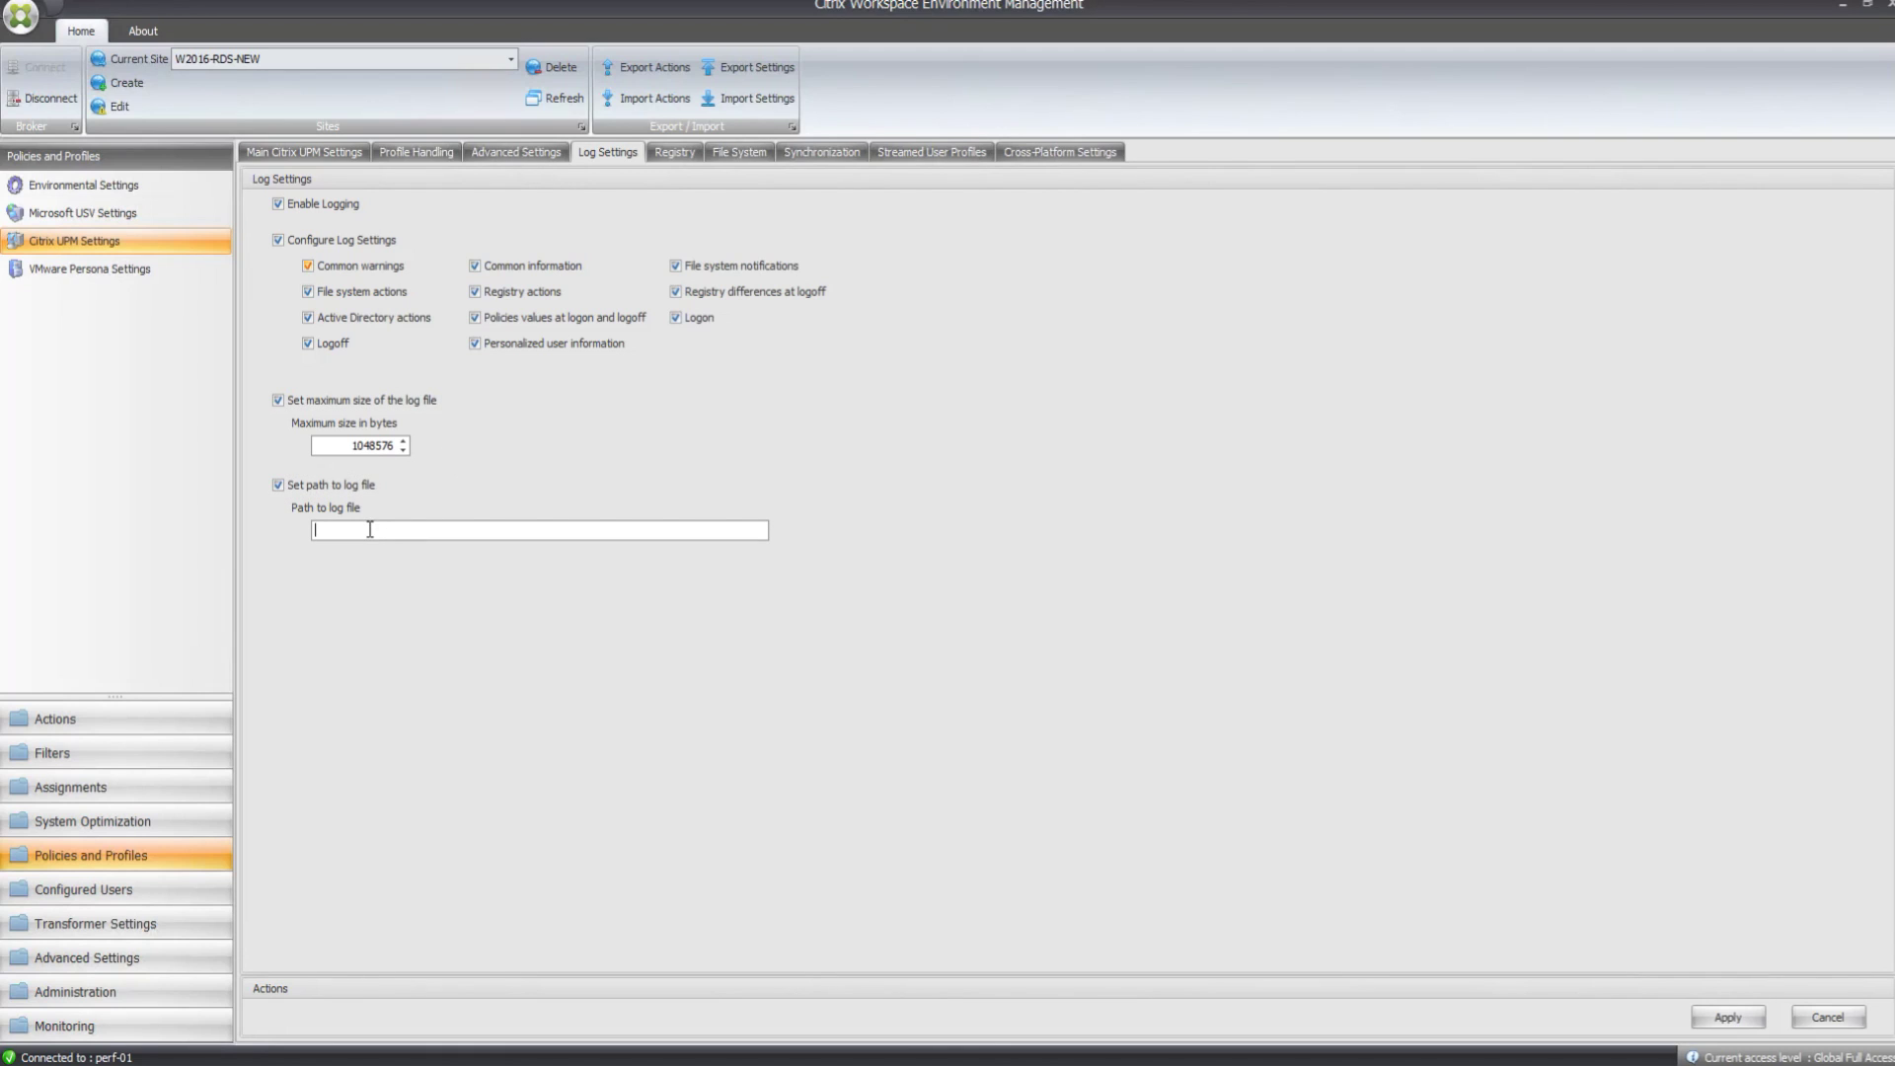
pyautogui.write('C:\\Logs')
# Enable the default file and folder exclusions on the File System settings.
pyautogui.click(677, 156)
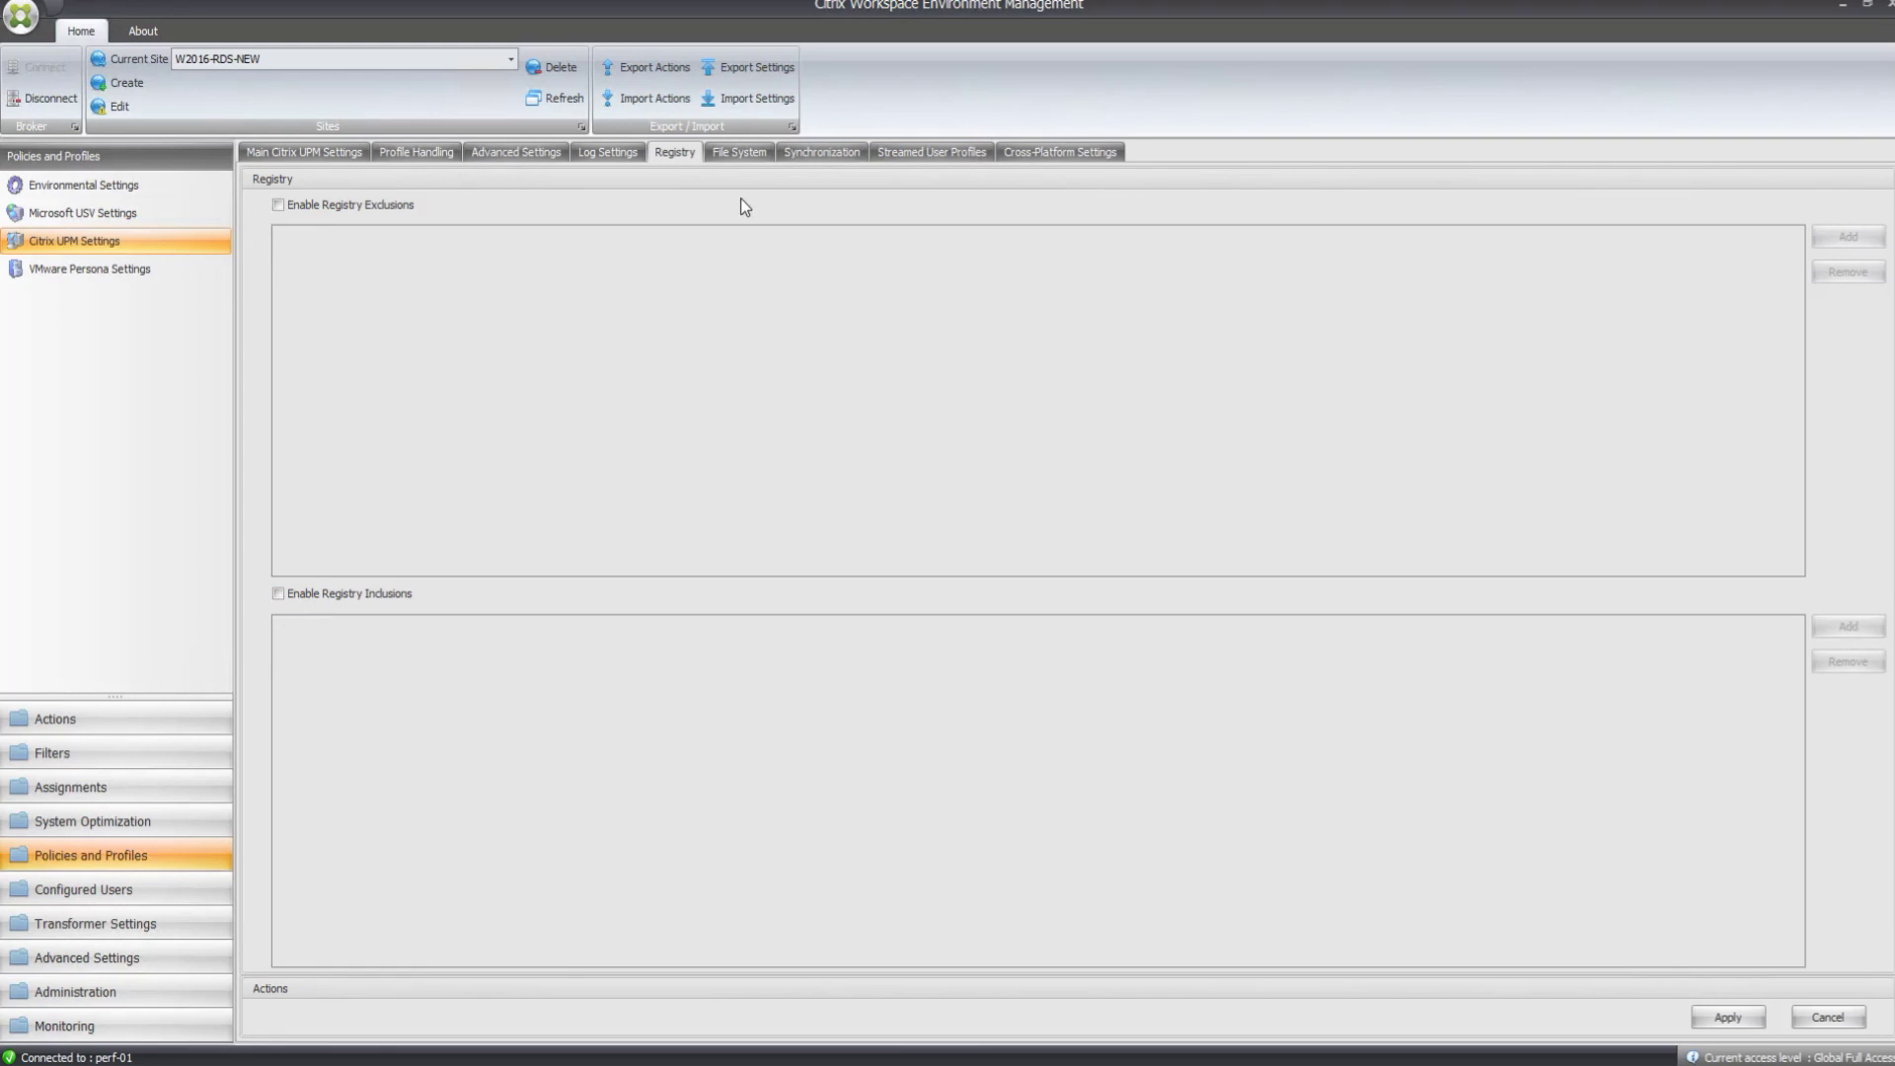
pyautogui.click(739, 155)
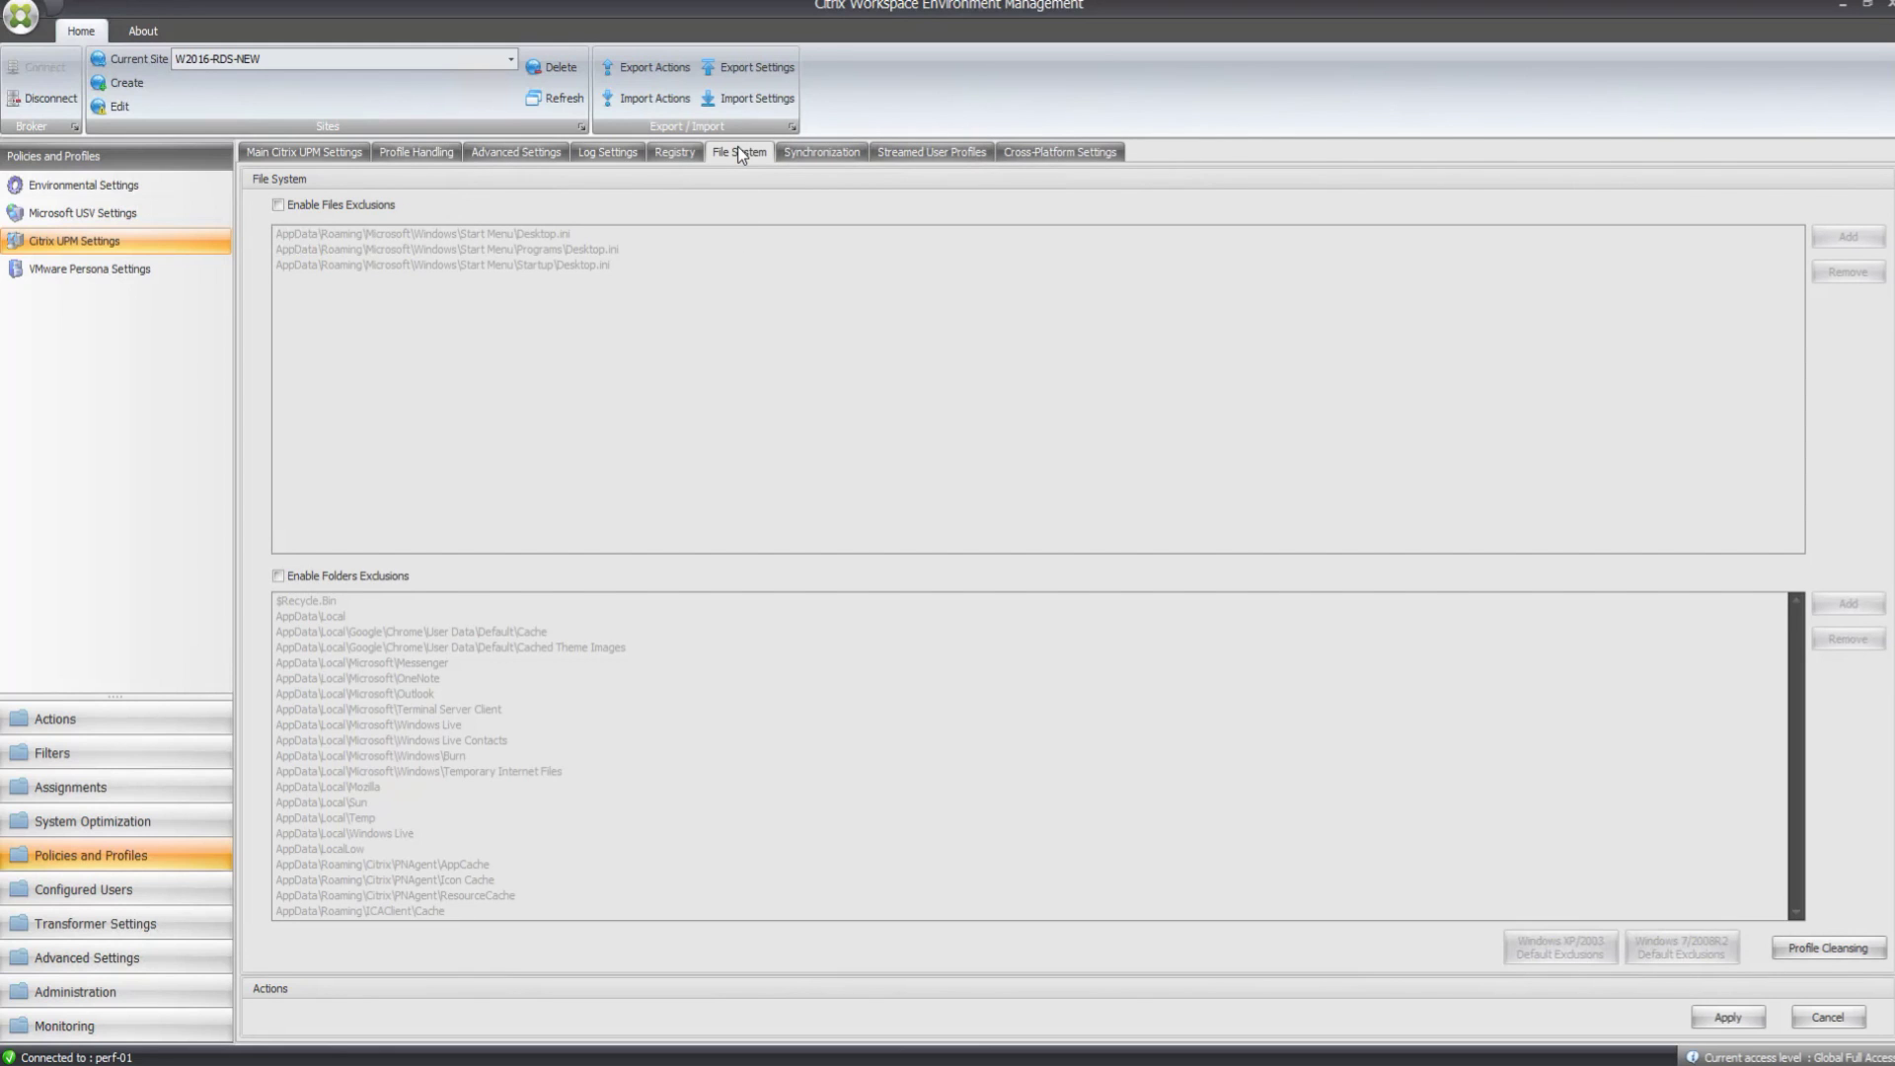
pyautogui.click(278, 205)
pyautogui.click(278, 577)
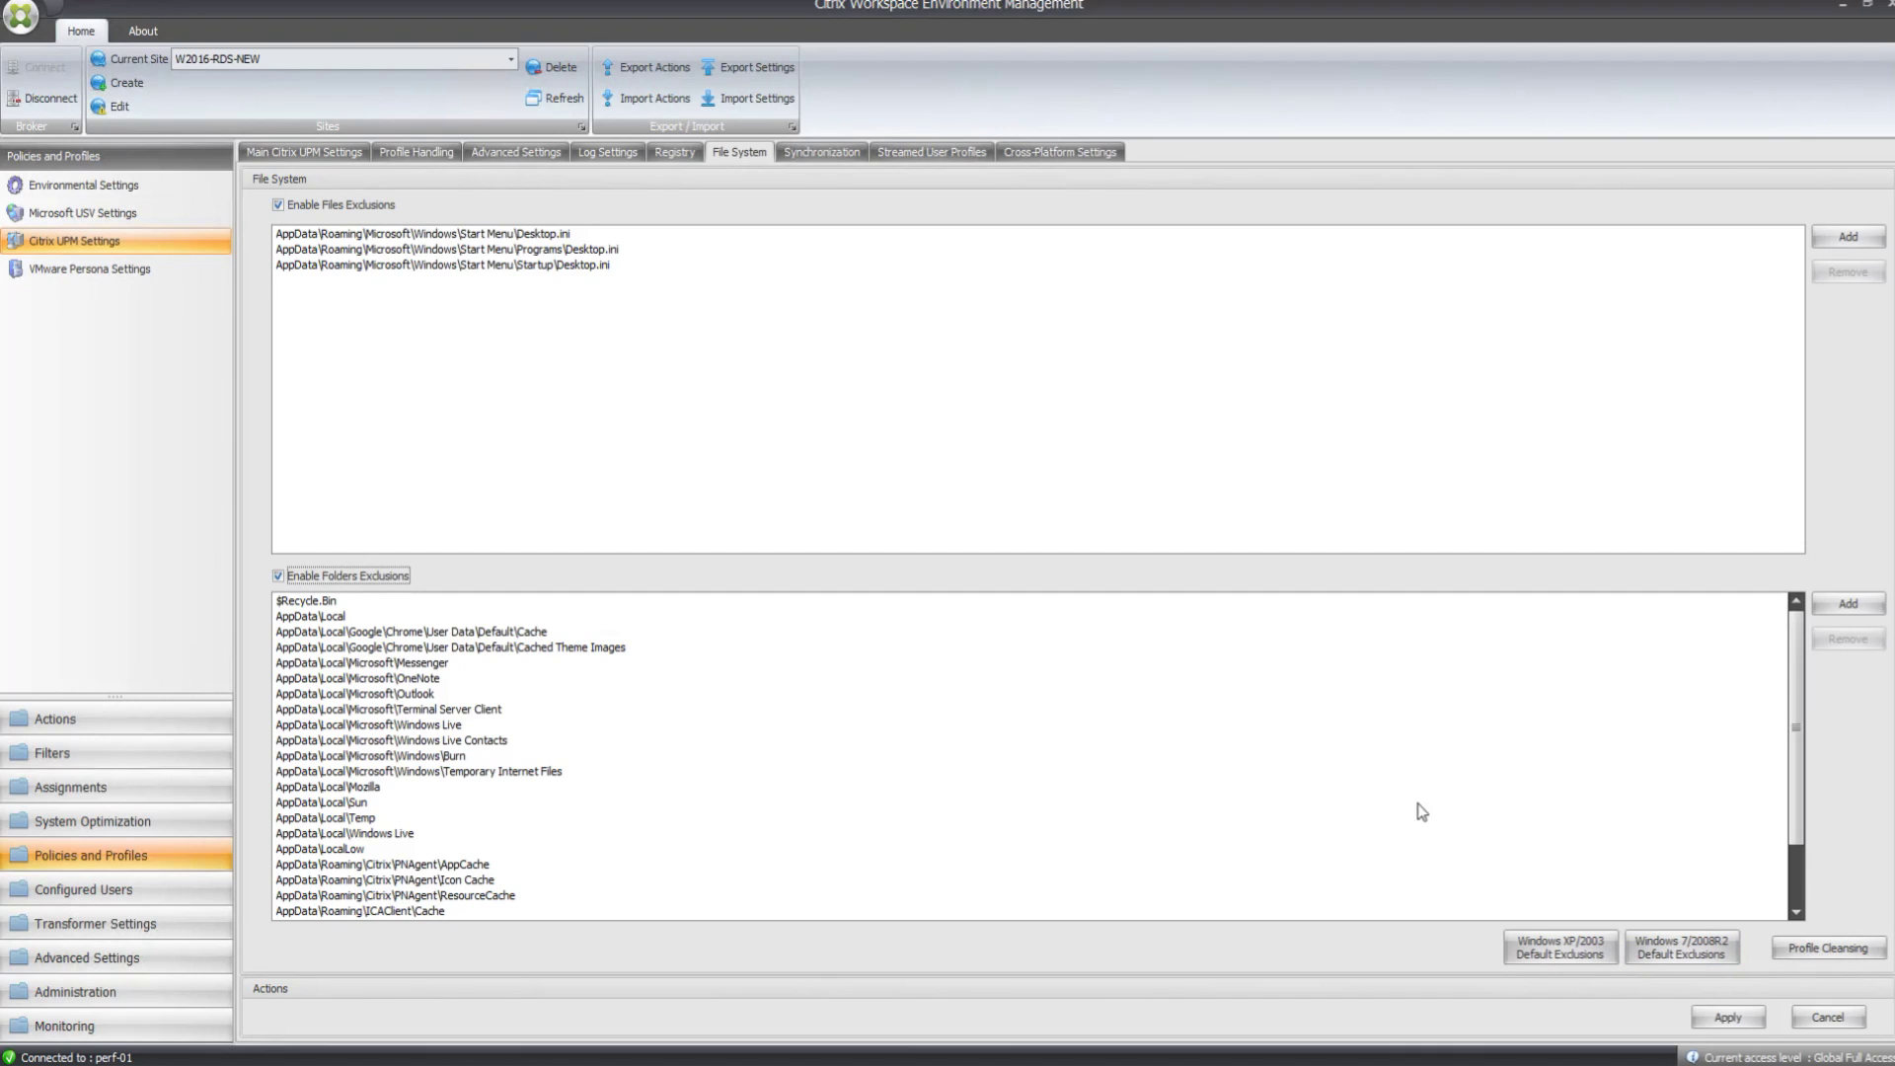
# Open the Profiles Cleanser, then close it and confirm exiting.
pyautogui.click(1832, 950)
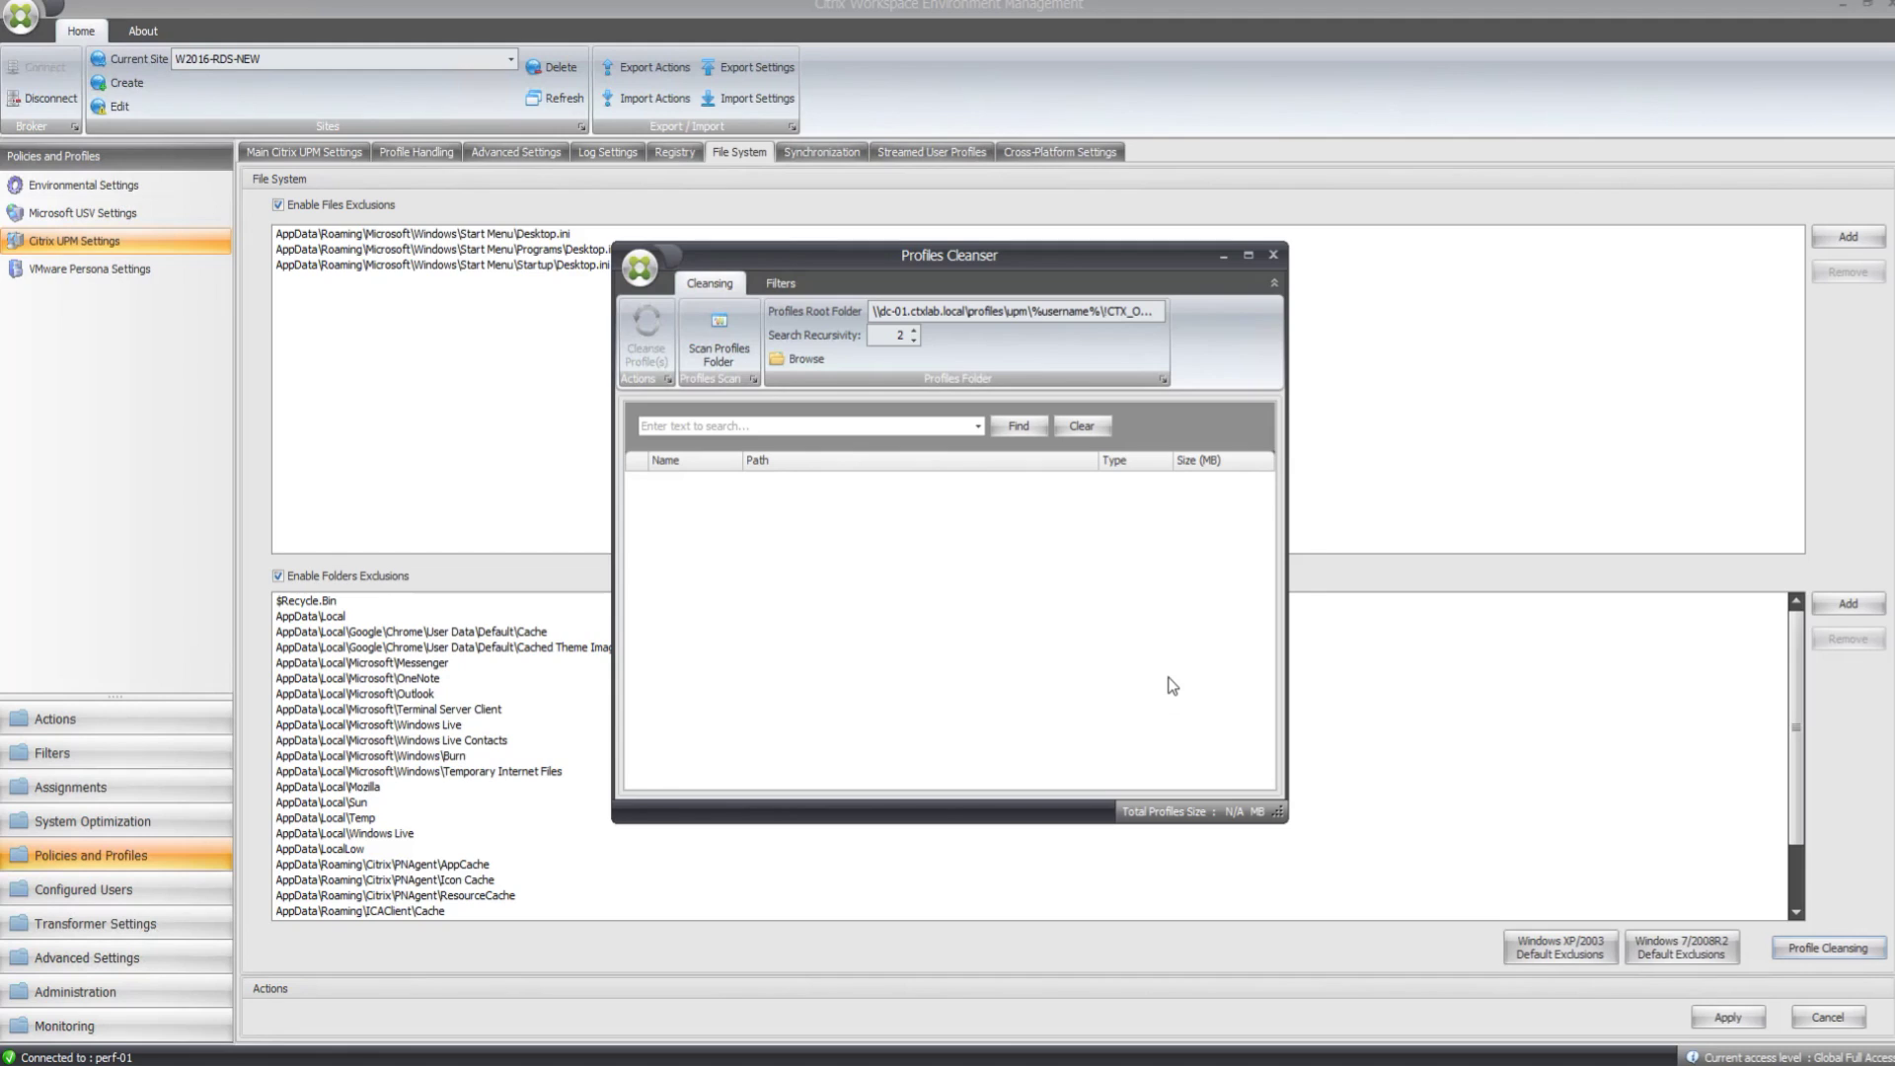
pyautogui.click(1274, 256)
pyautogui.click(905, 578)
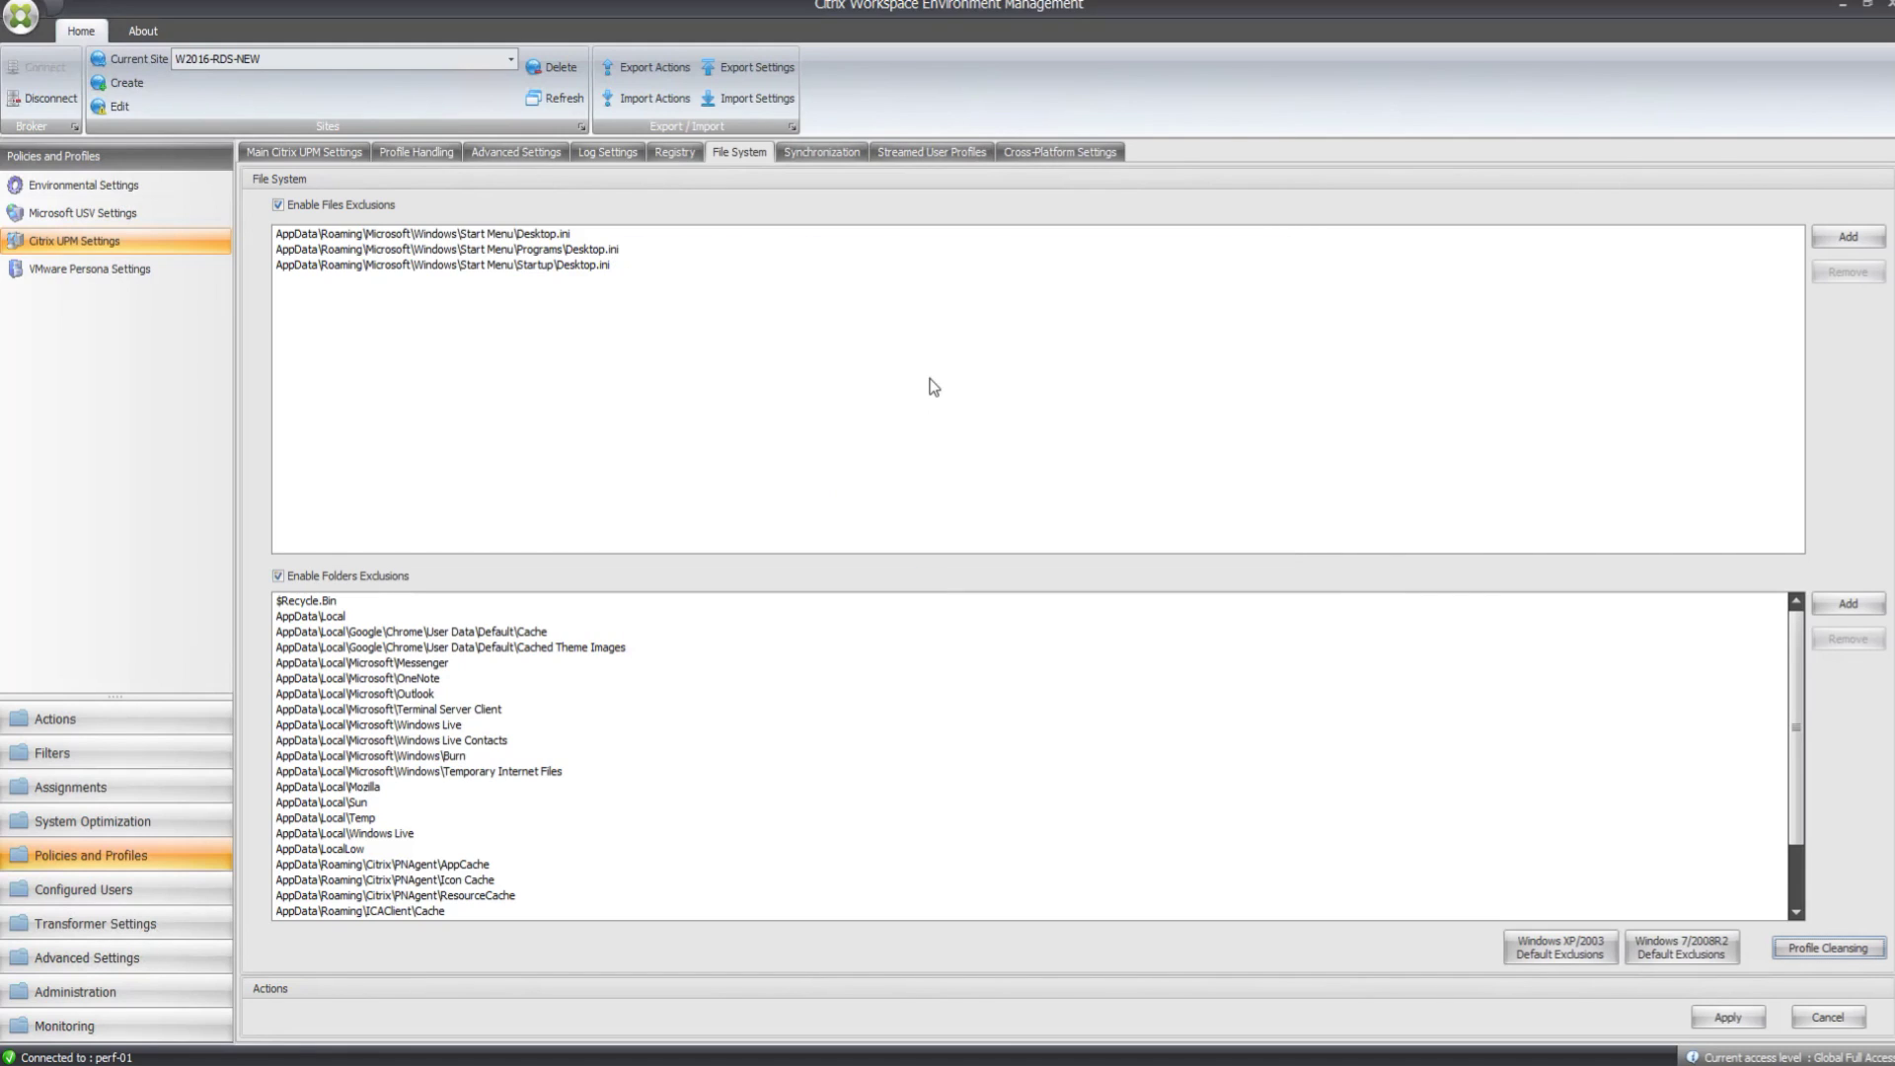
# Enable profile streaming in Streamed User Profiles and apply the UPM settings.
pyautogui.click(825, 155)
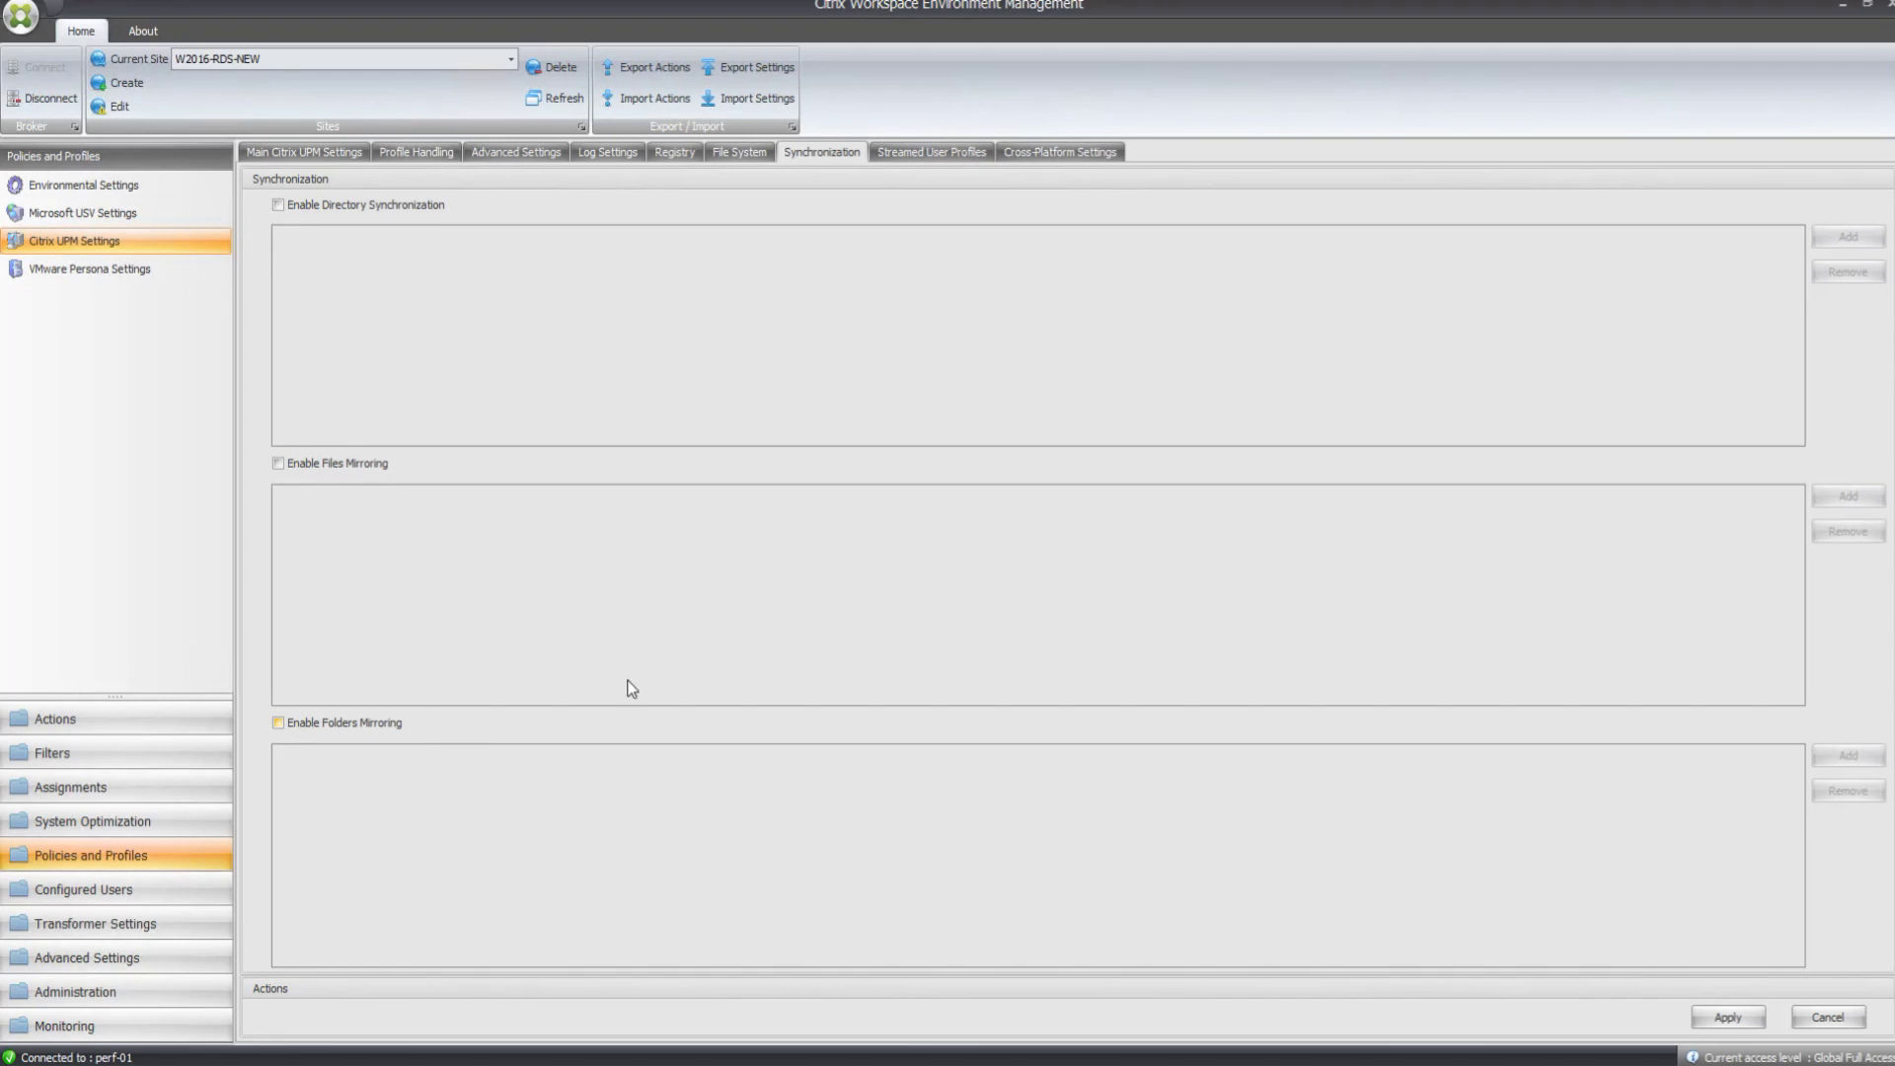
pyautogui.click(927, 160)
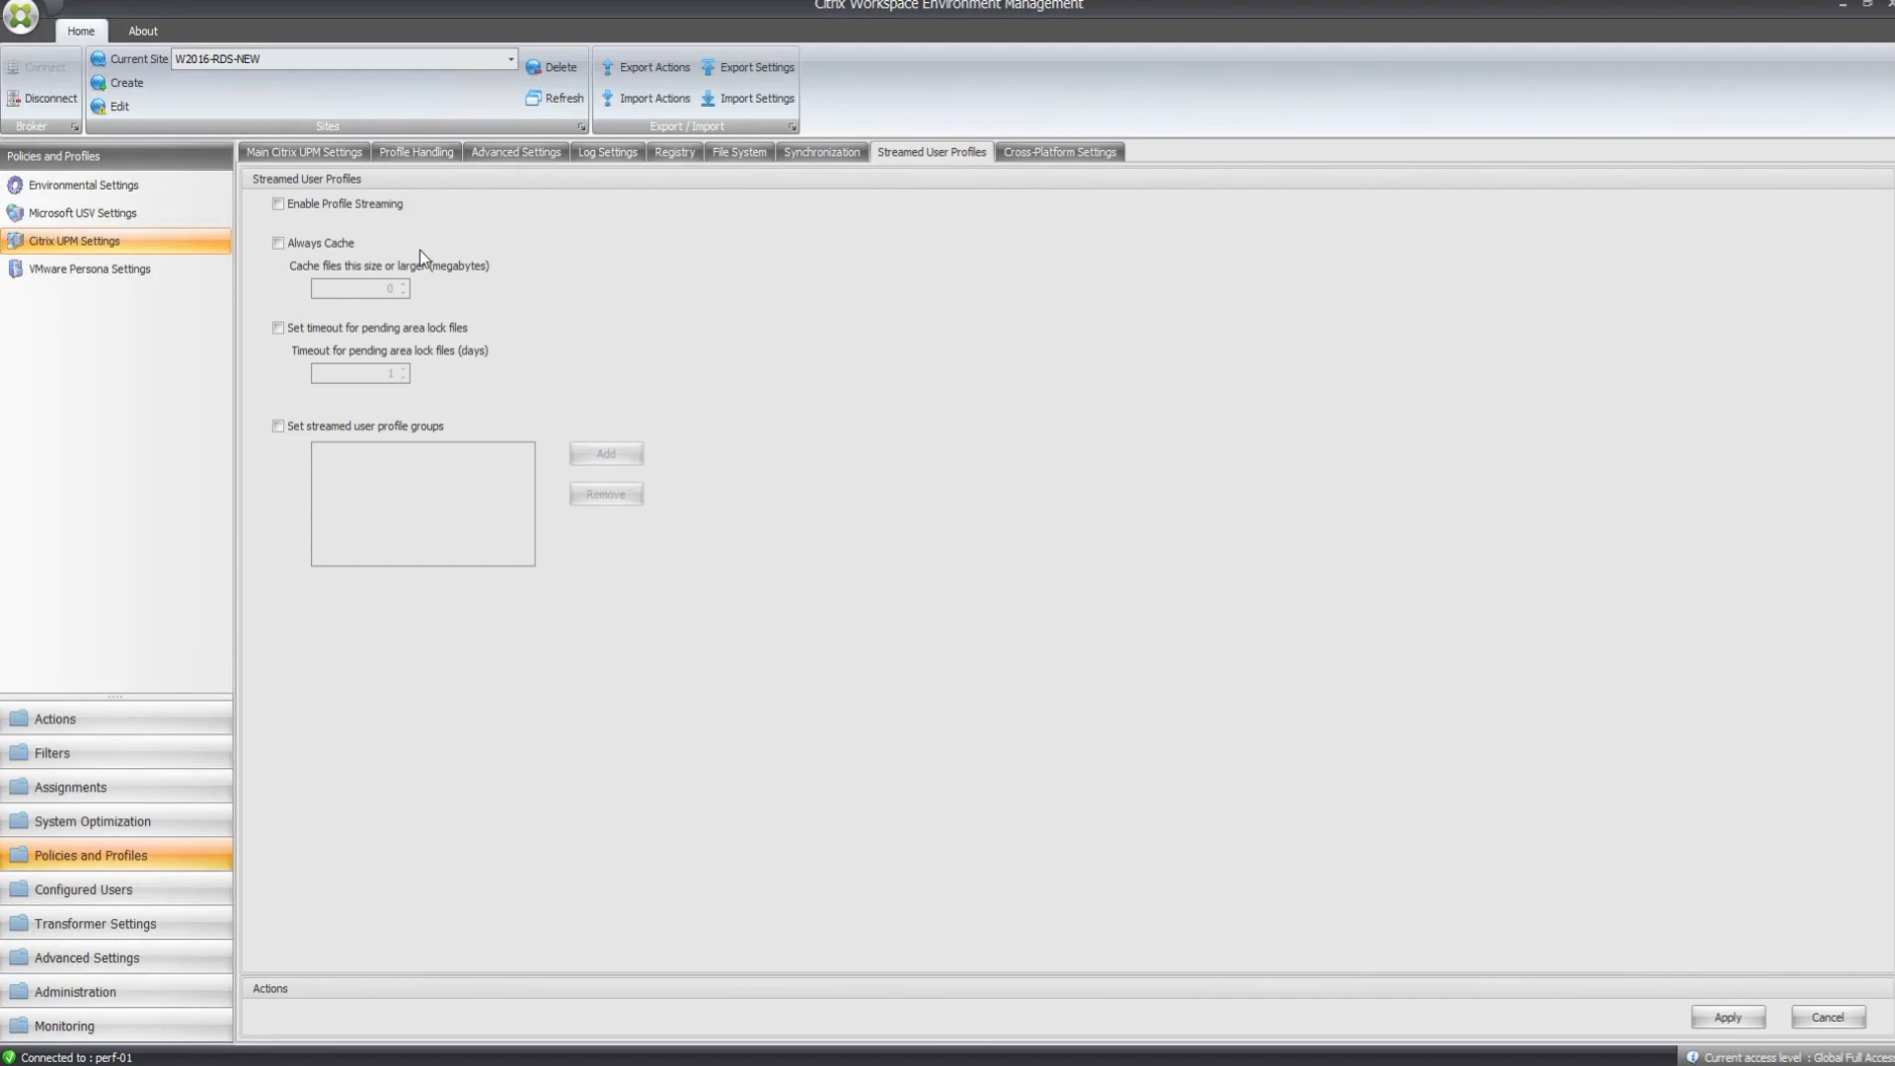
pyautogui.click(277, 205)
pyautogui.click(1735, 1019)
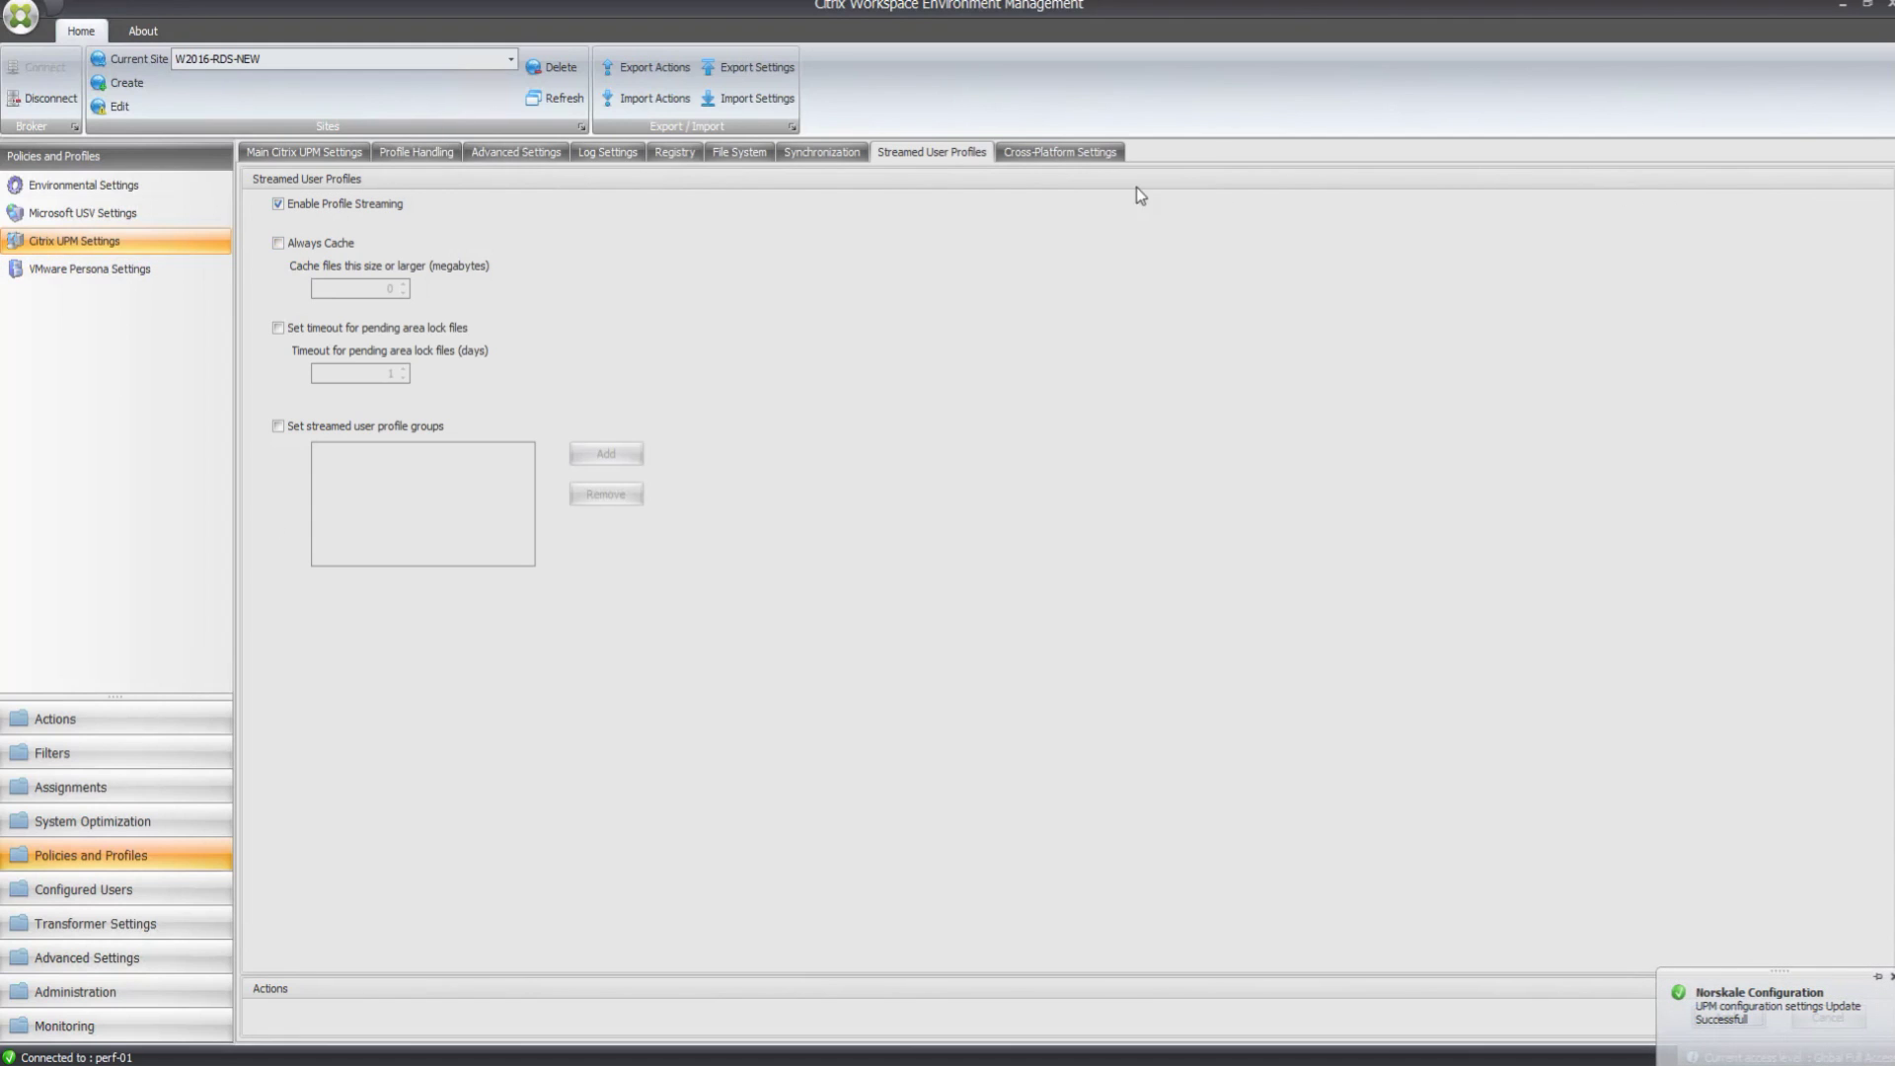
# Show the configured administrator list in the Administration pane.
pyautogui.click(109, 213)
pyautogui.click(99, 241)
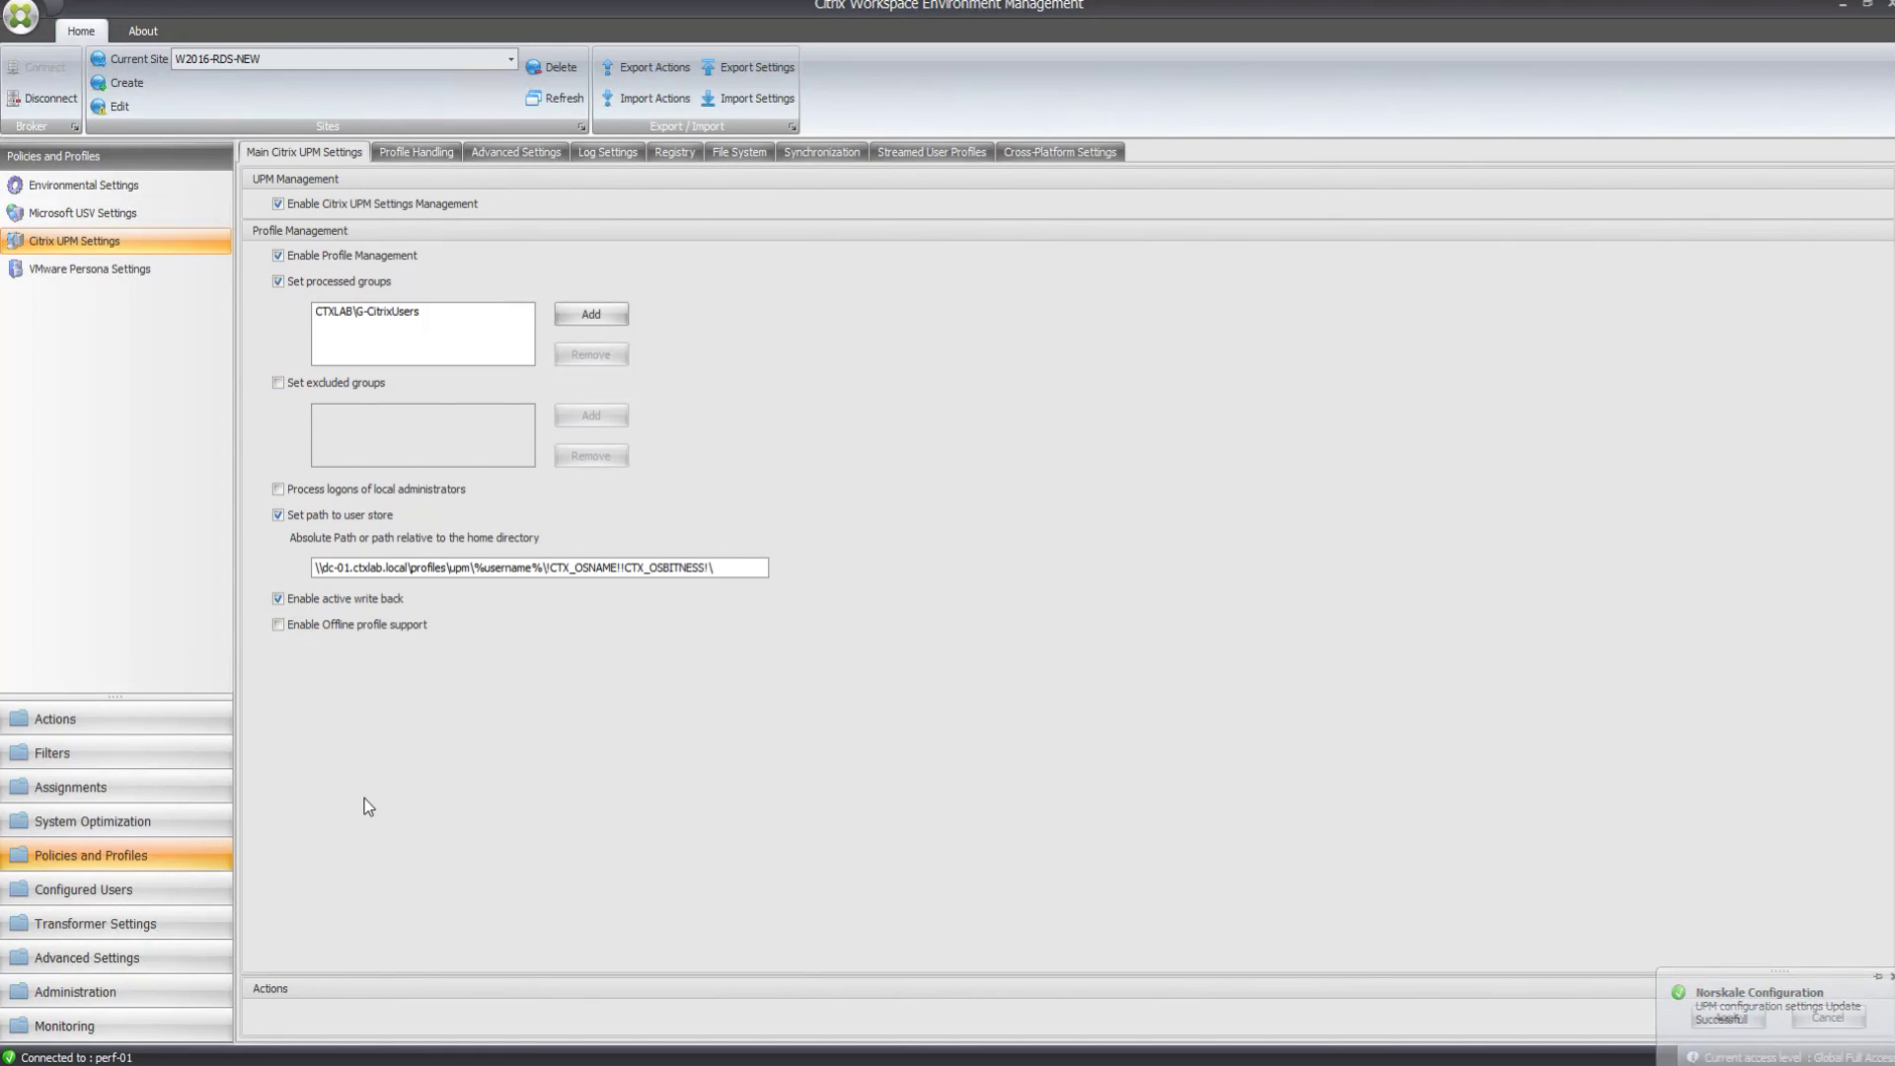
pyautogui.click(109, 998)
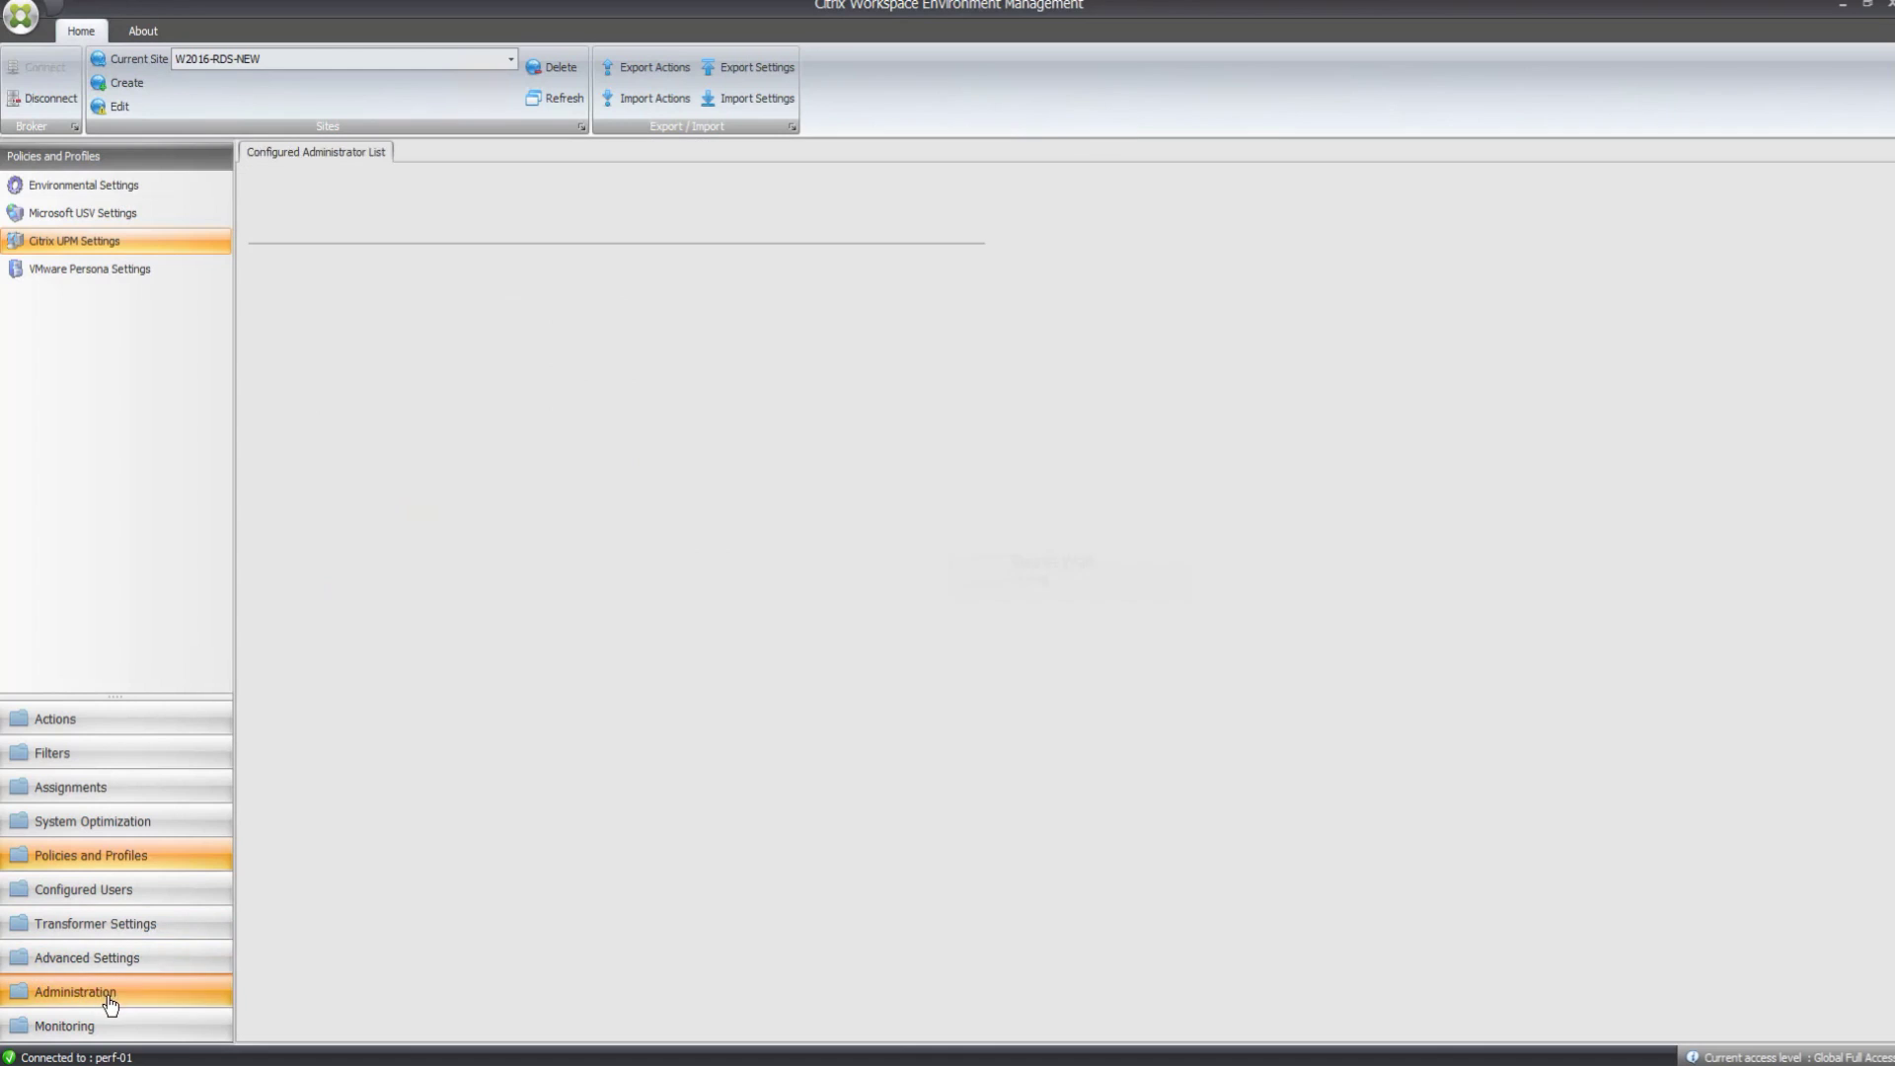
# Check that agent W2016-VDA1 is listed as synchronised under Administration > Agents.
pyautogui.click(38, 247)
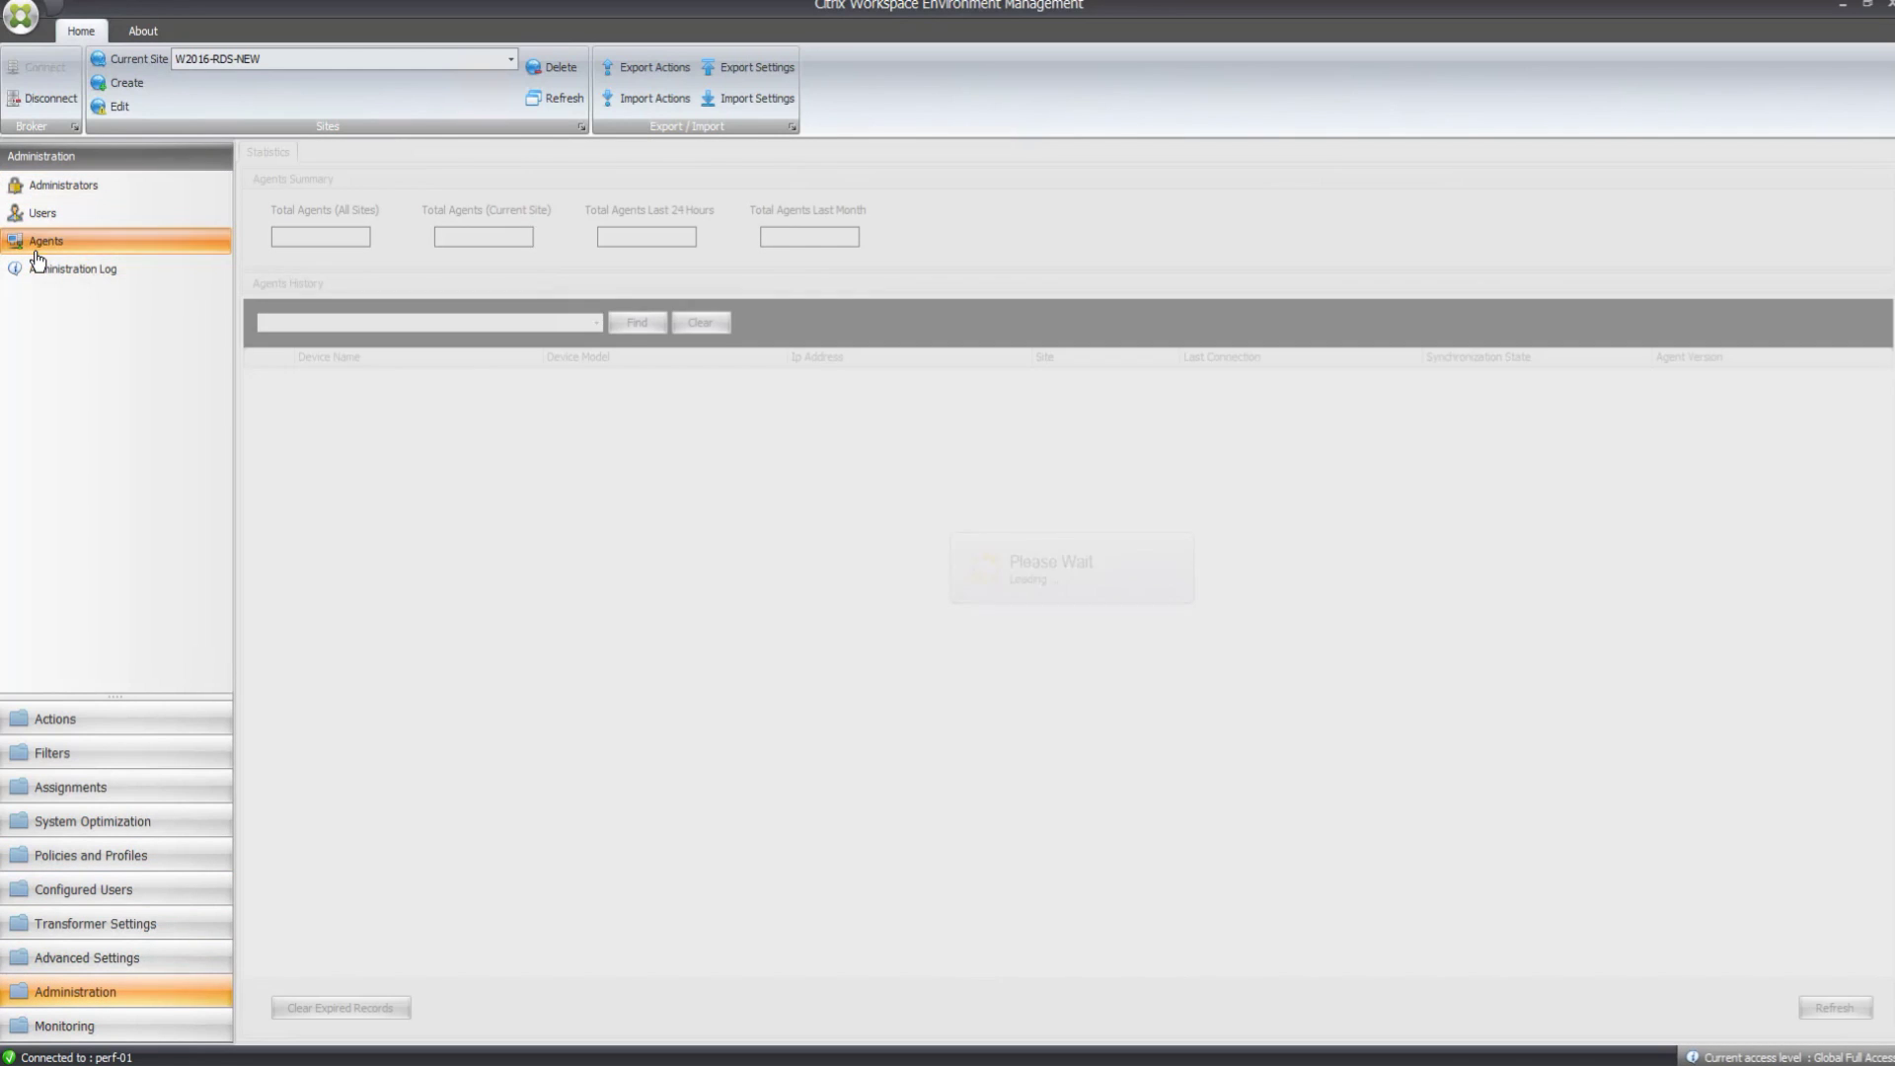
pyautogui.rightClick(359, 376)
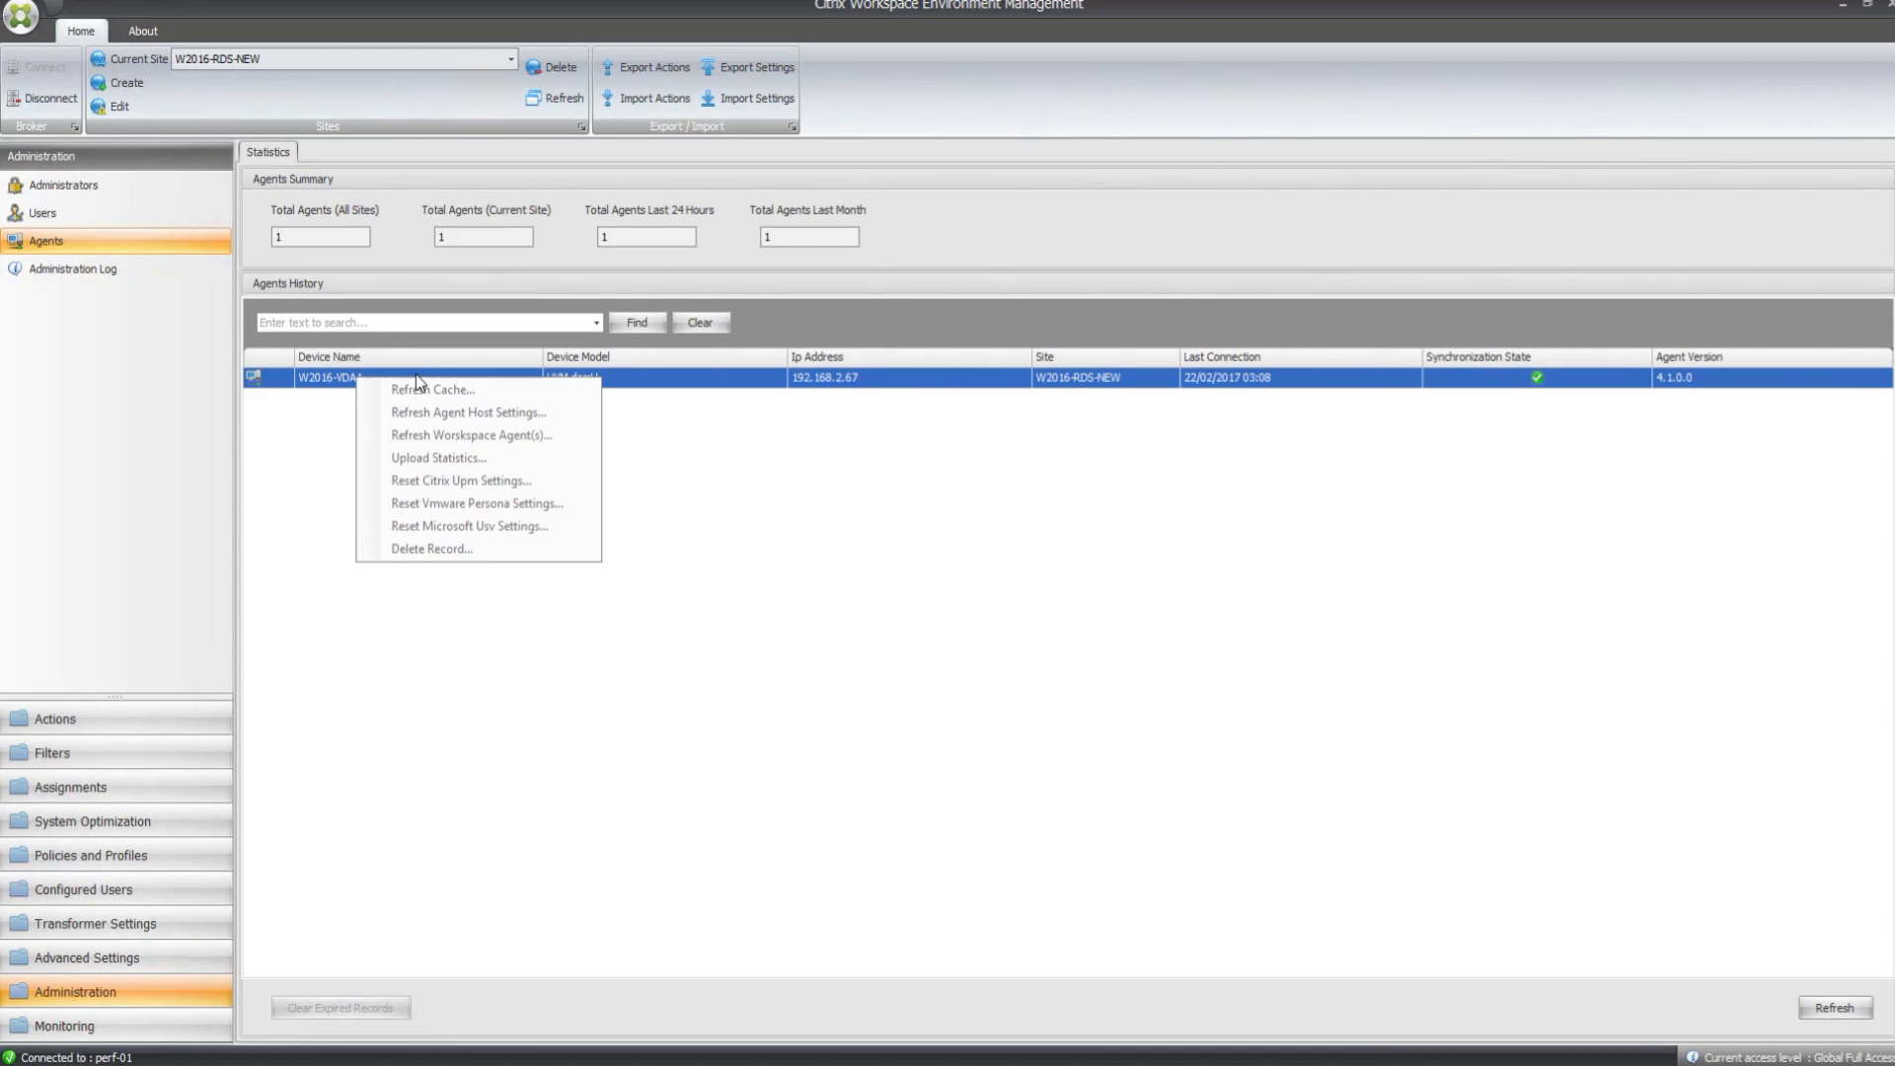
pyautogui.click(316, 418)
pyautogui.rightClick(353, 381)
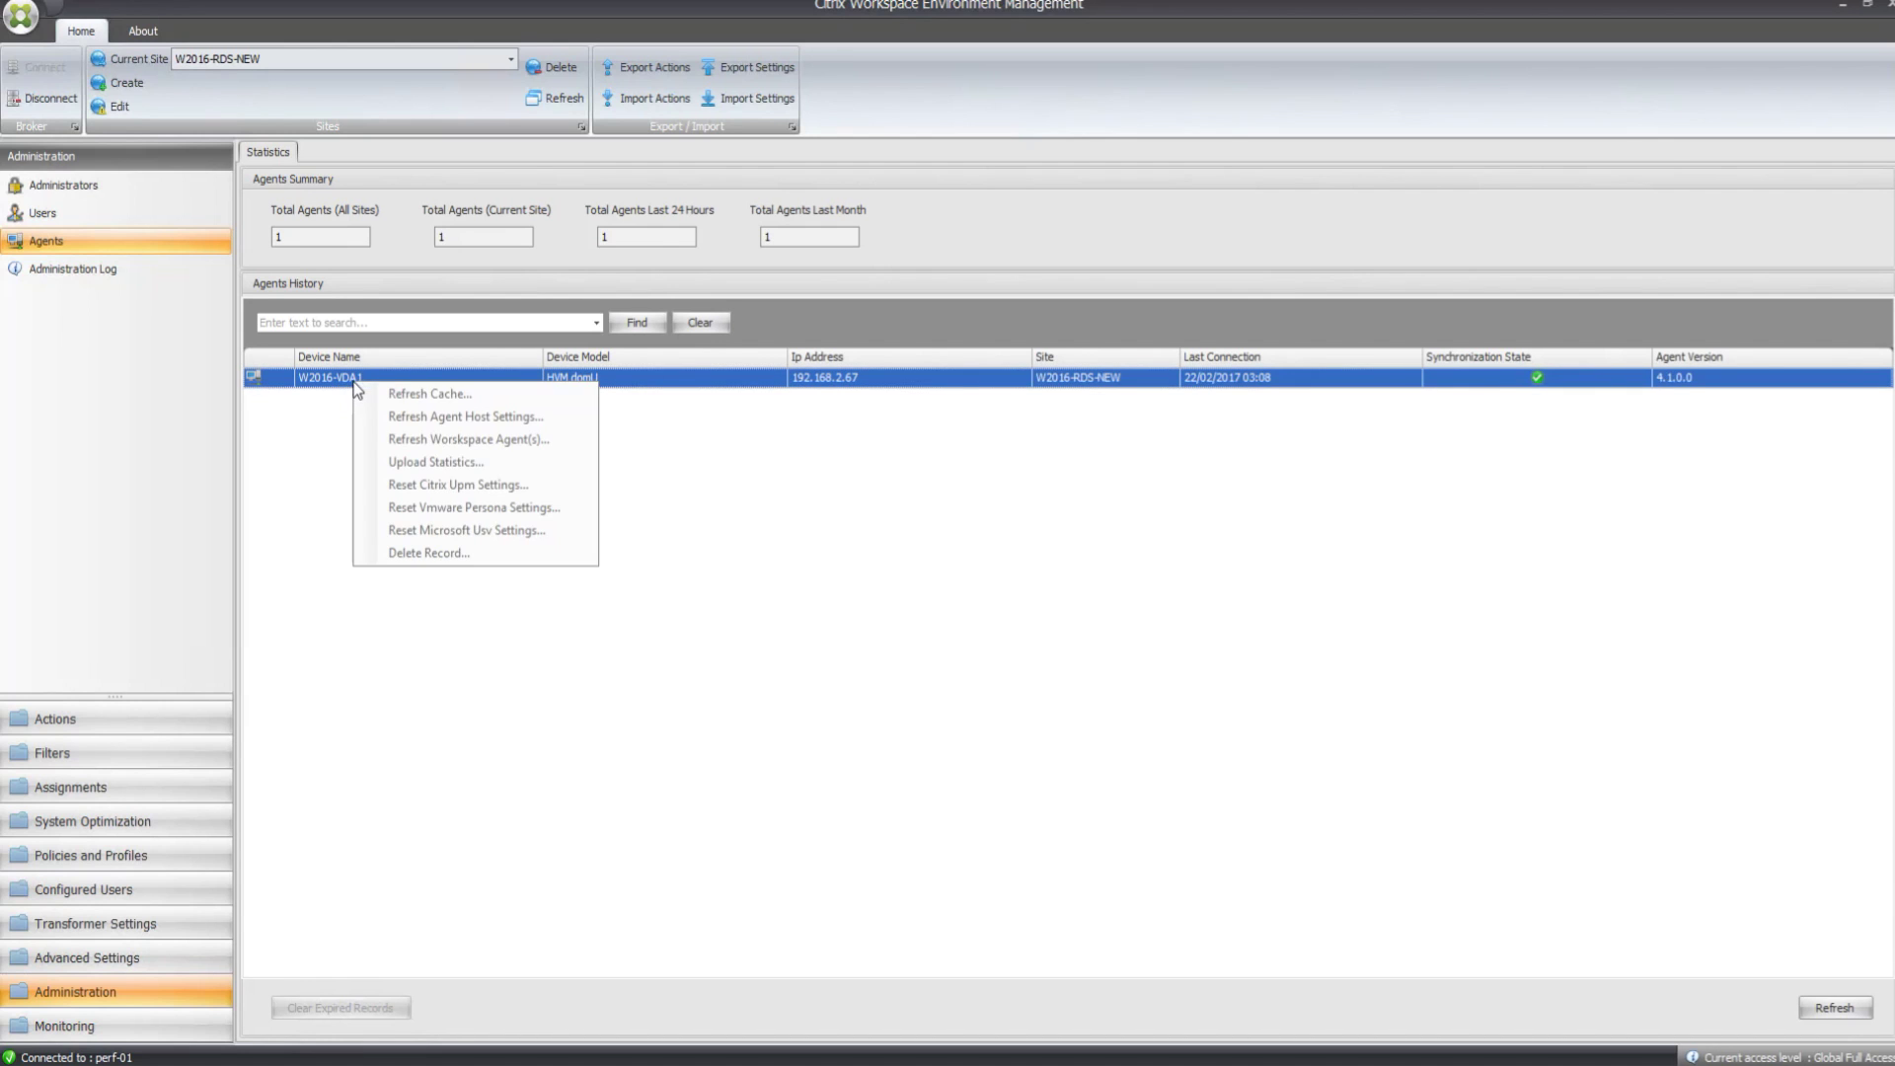
pyautogui.click(309, 533)
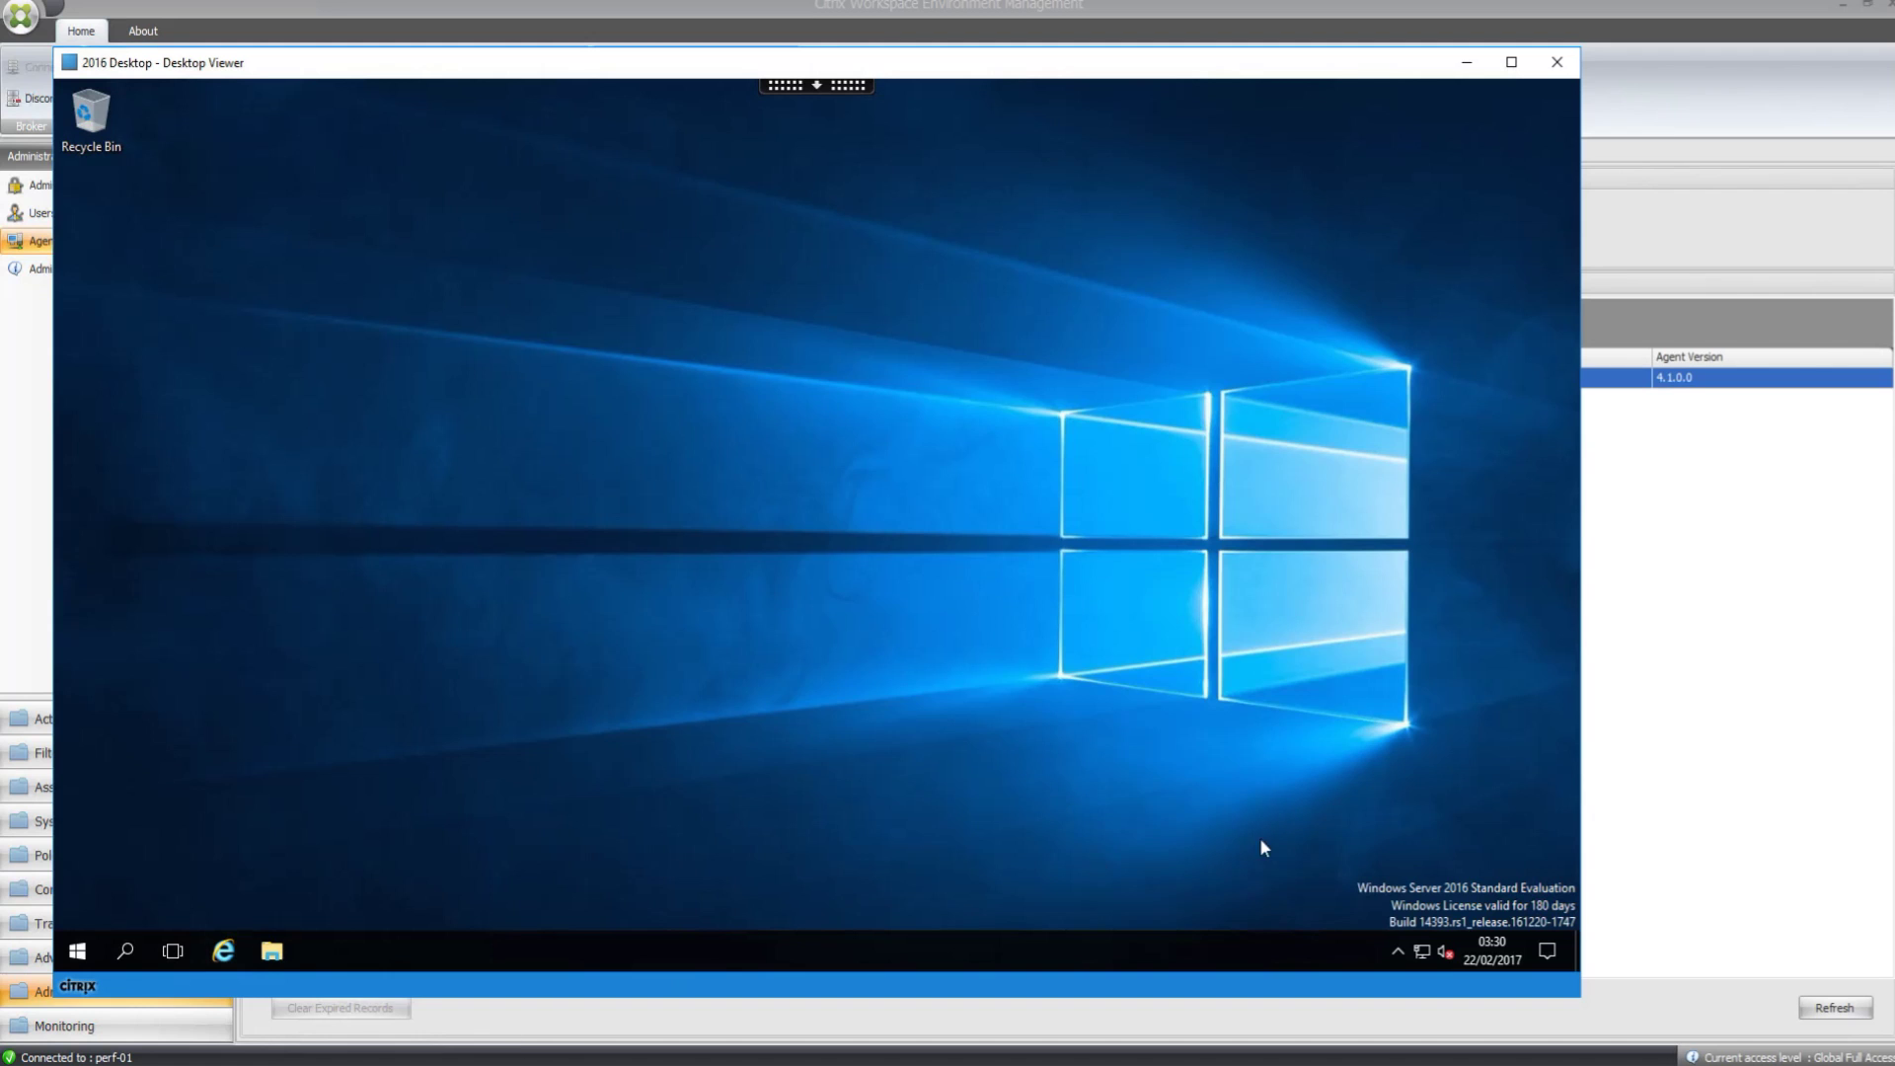
# Refresh all environment settings from the WEM agent's tray icon in the remote session.
pyautogui.click(1398, 947)
pyautogui.rightClick(1393, 913)
pyautogui.click(1282, 833)
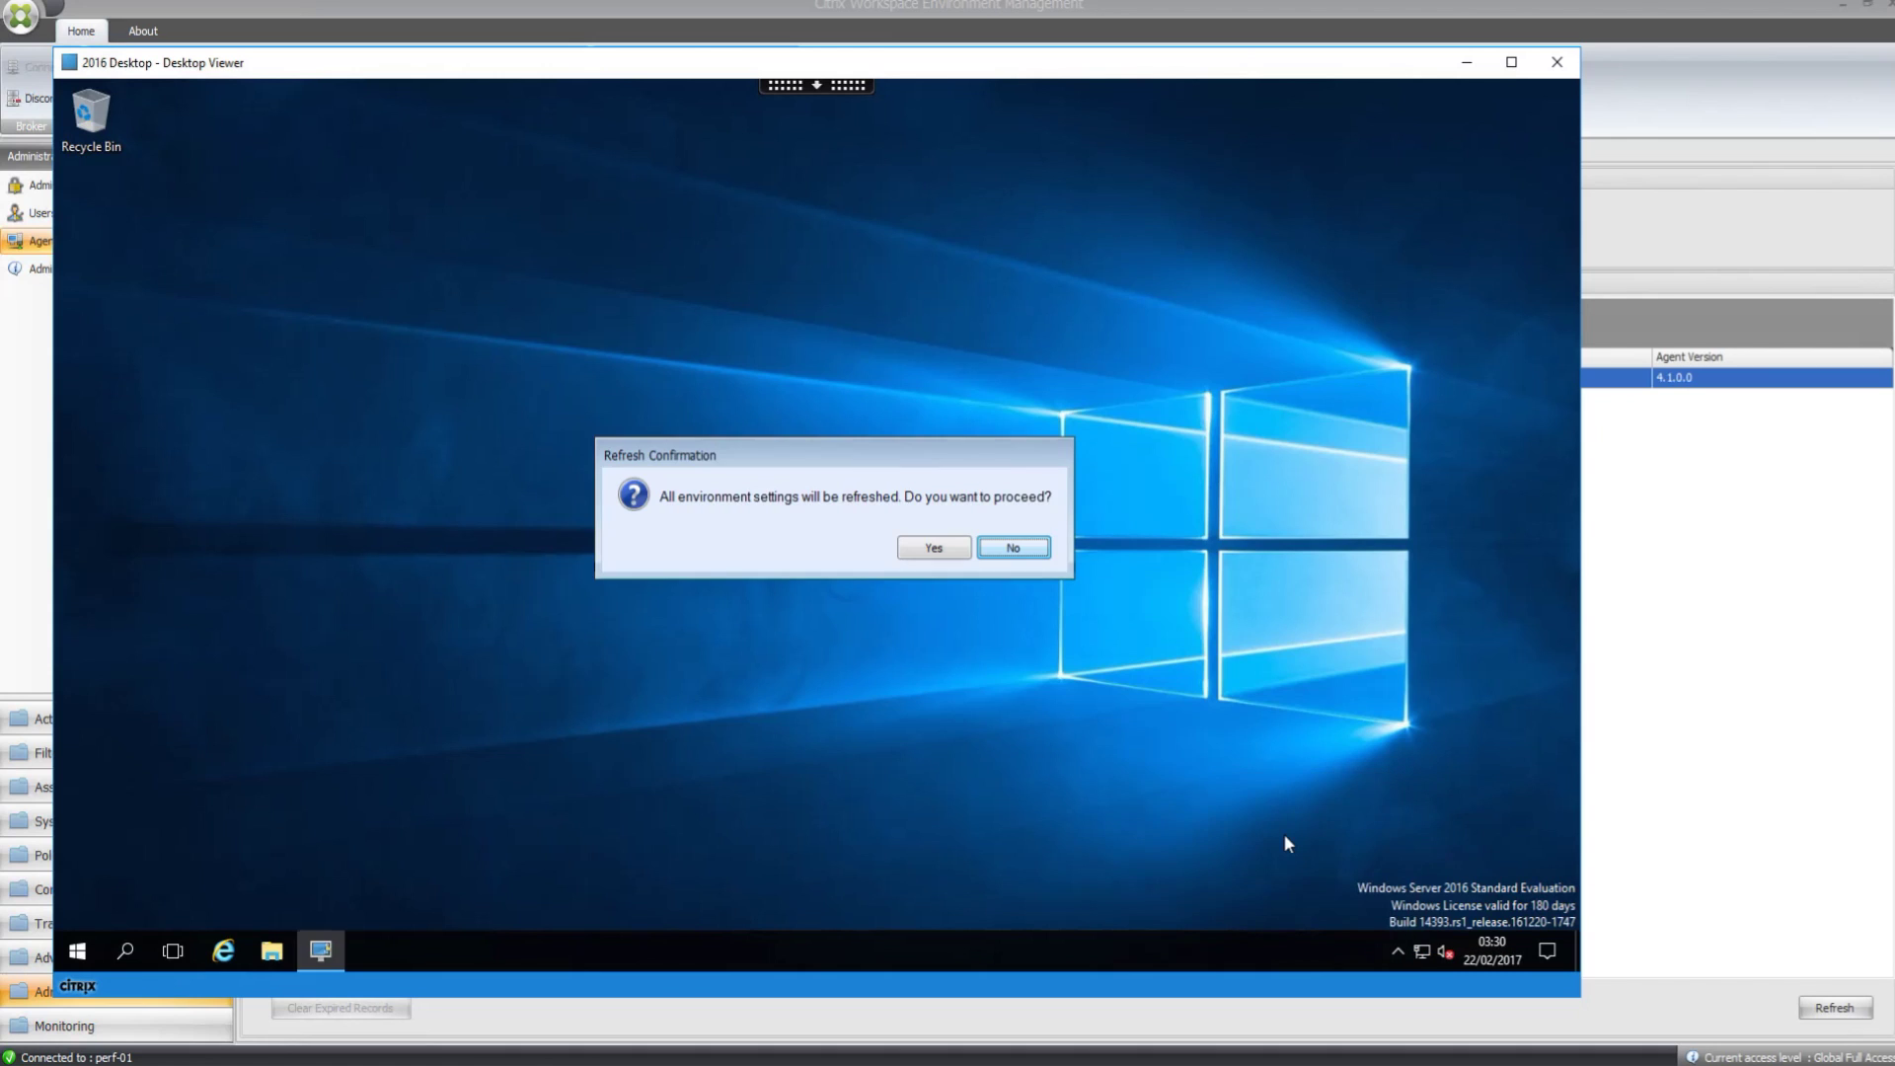
pyautogui.click(932, 550)
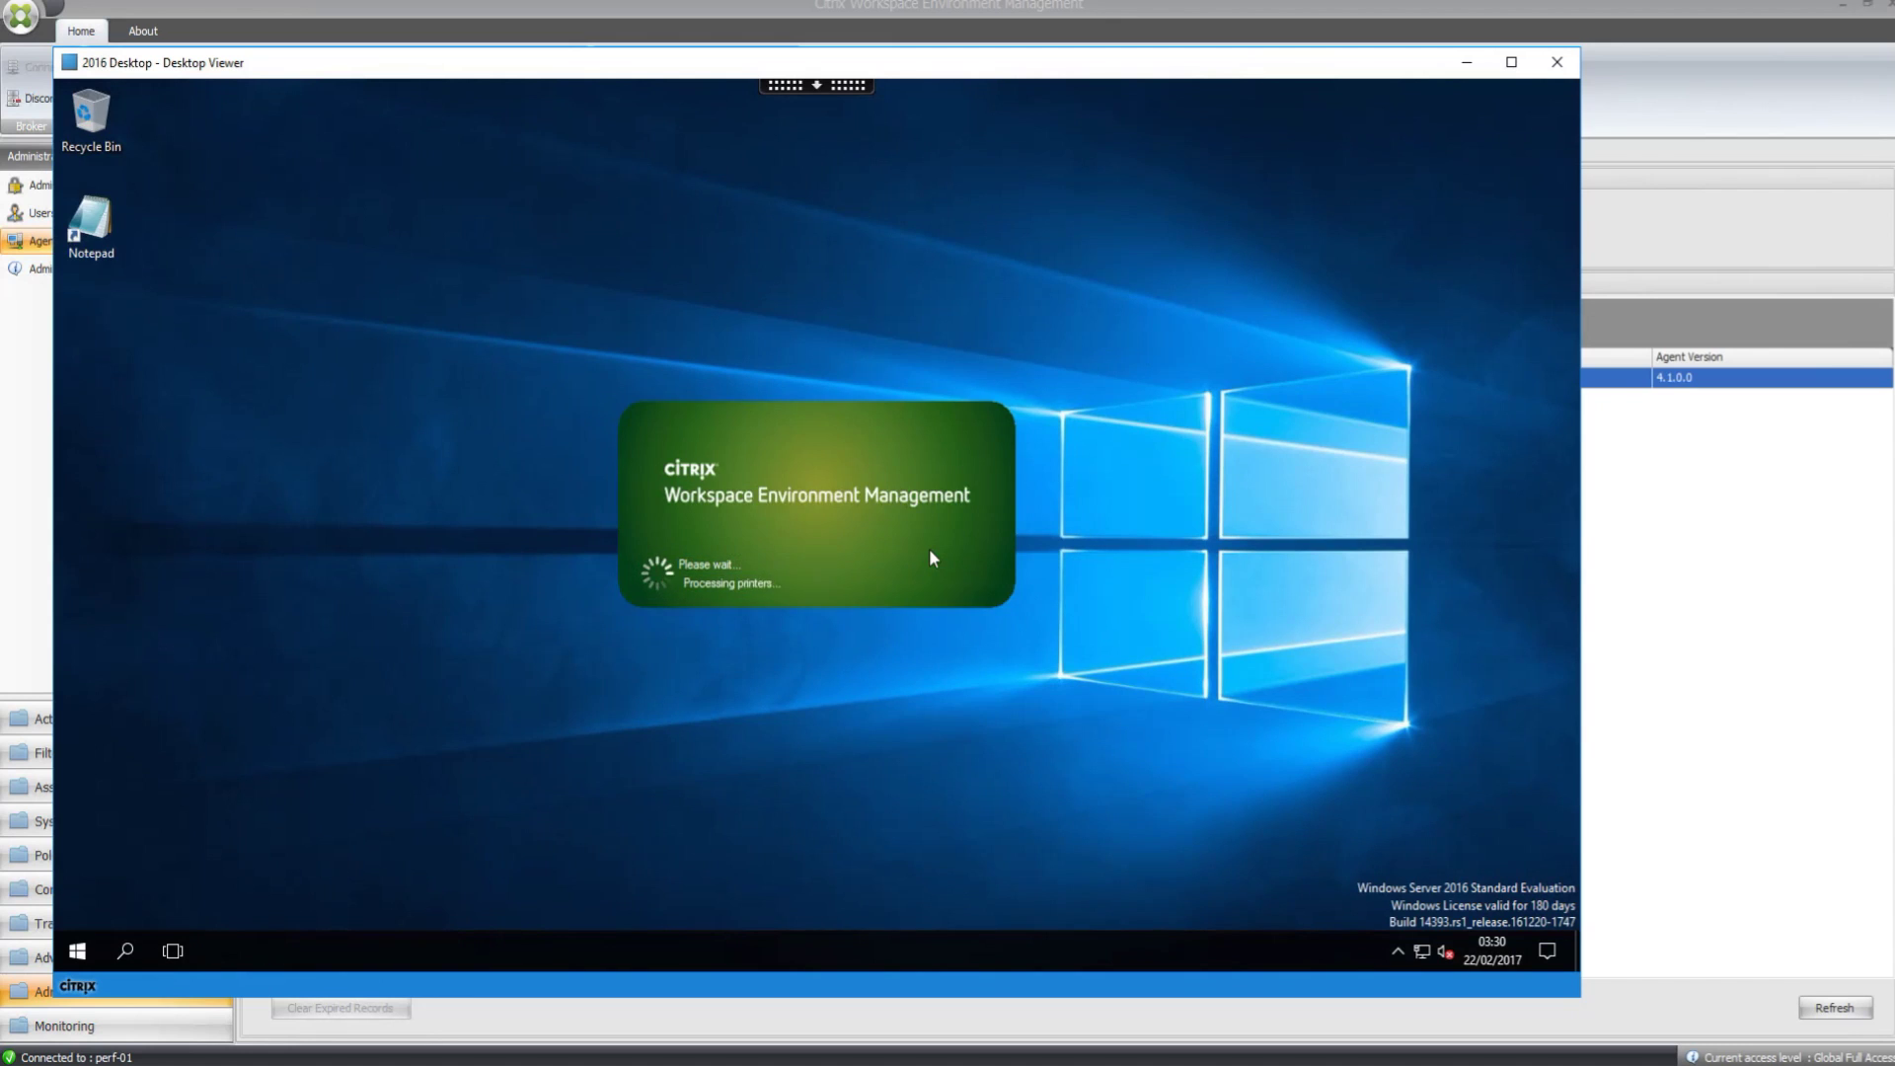
# Sign out of the remote desktop session and return to the StoreFront page.
pyautogui.rightClick(63, 952)
pyautogui.moveTo(163, 900)
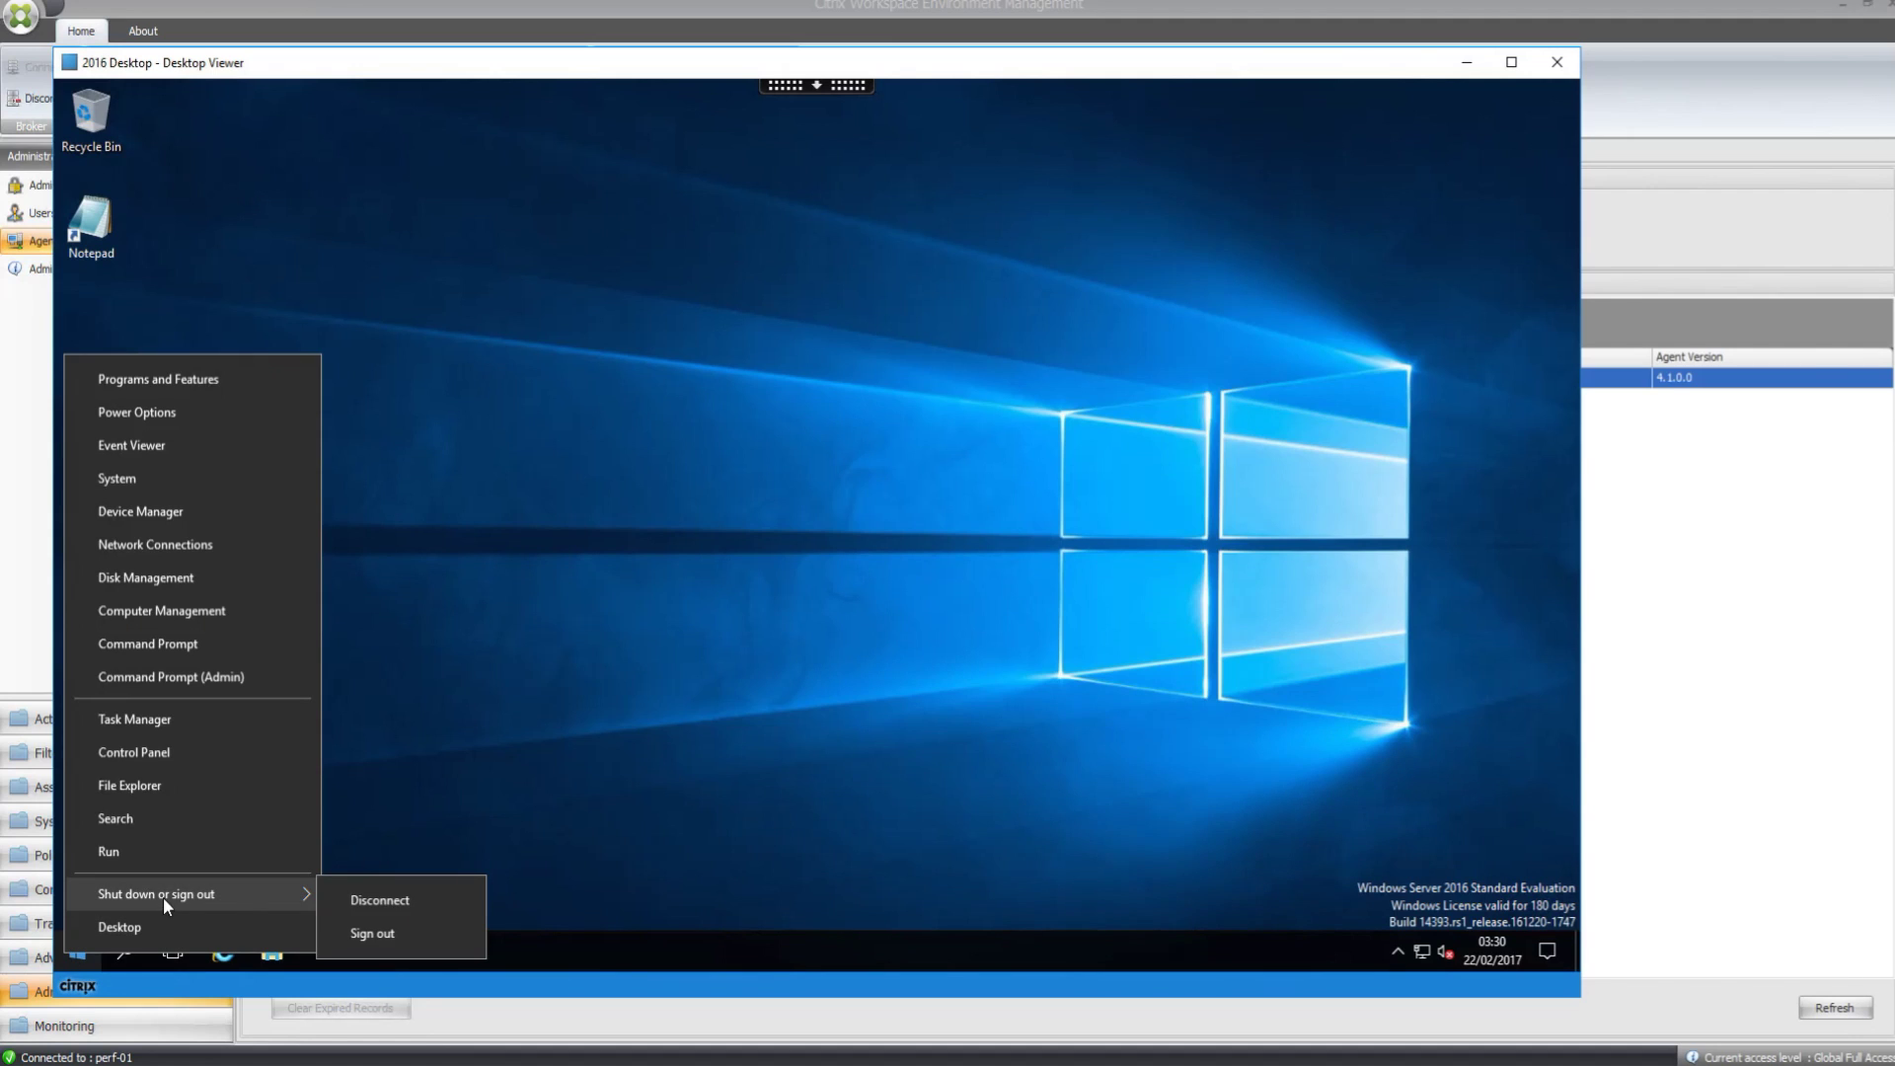
pyautogui.click(363, 932)
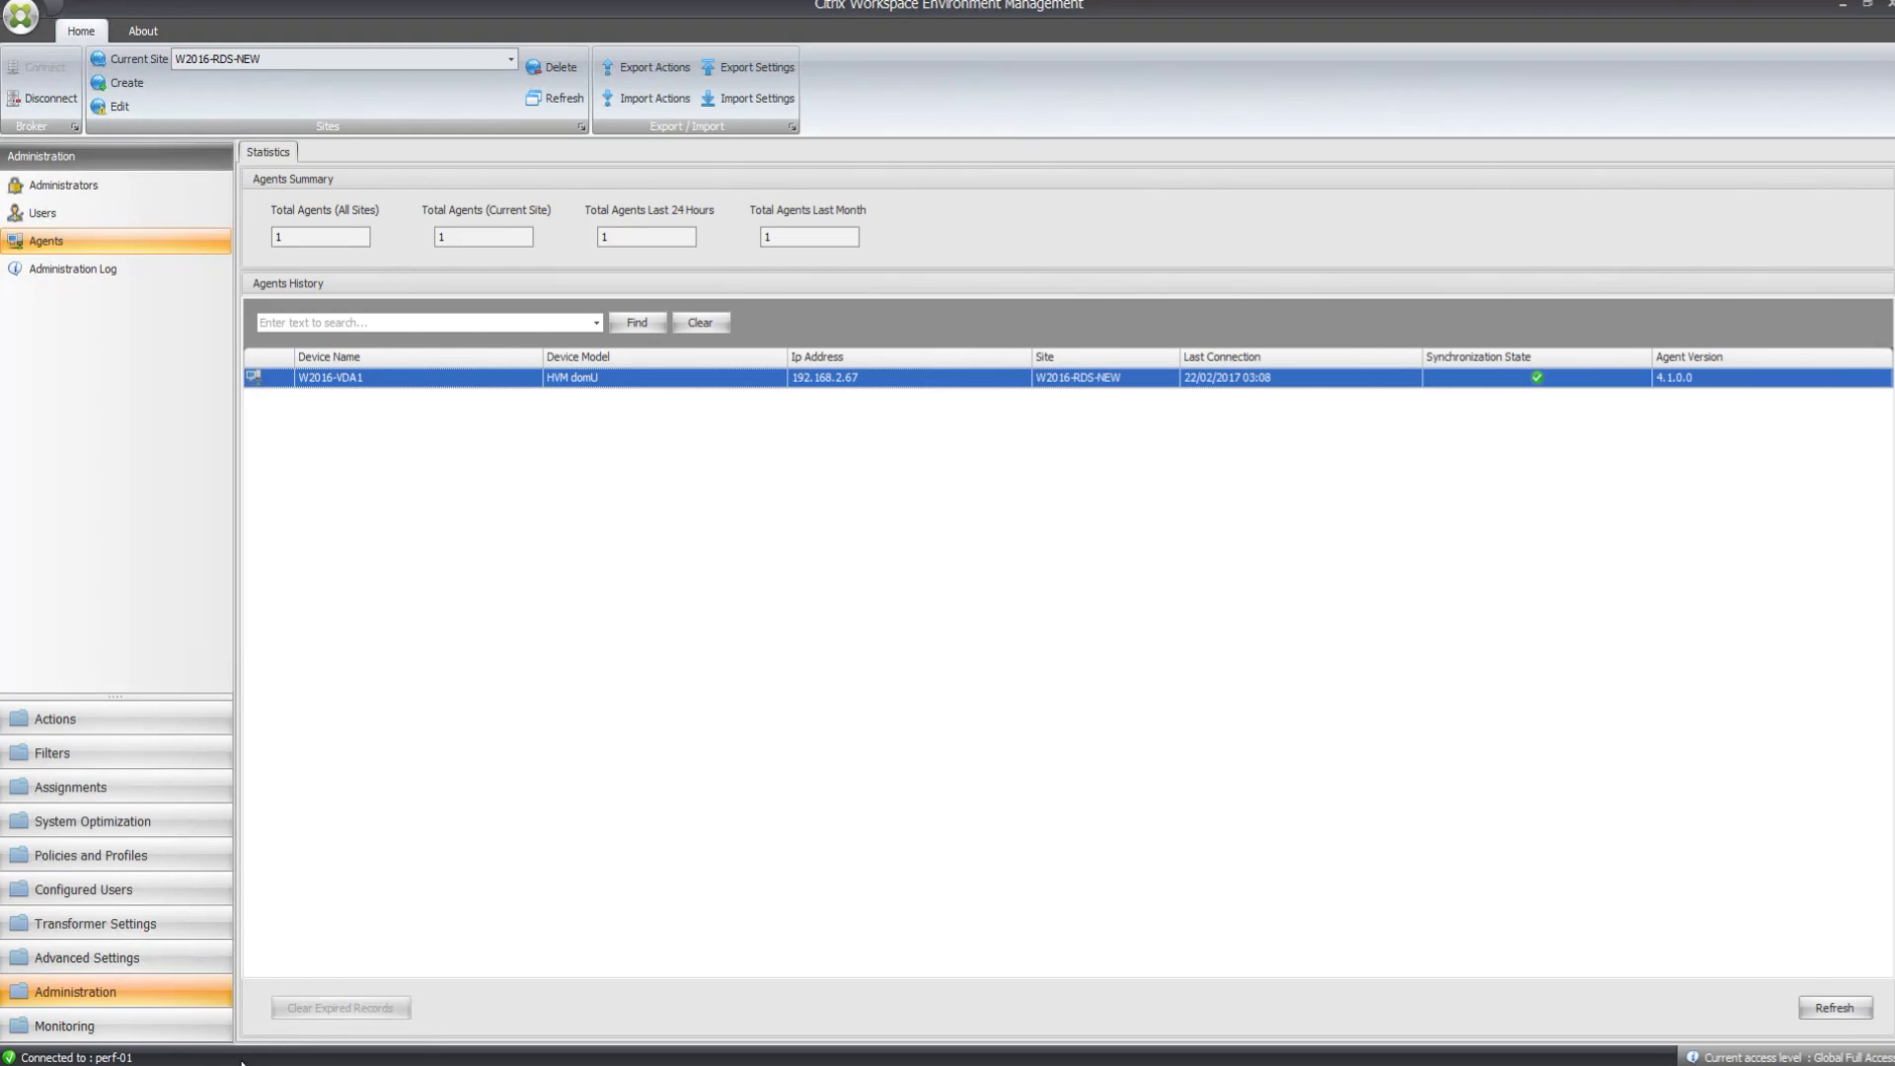
pyautogui.click(241, 1062)
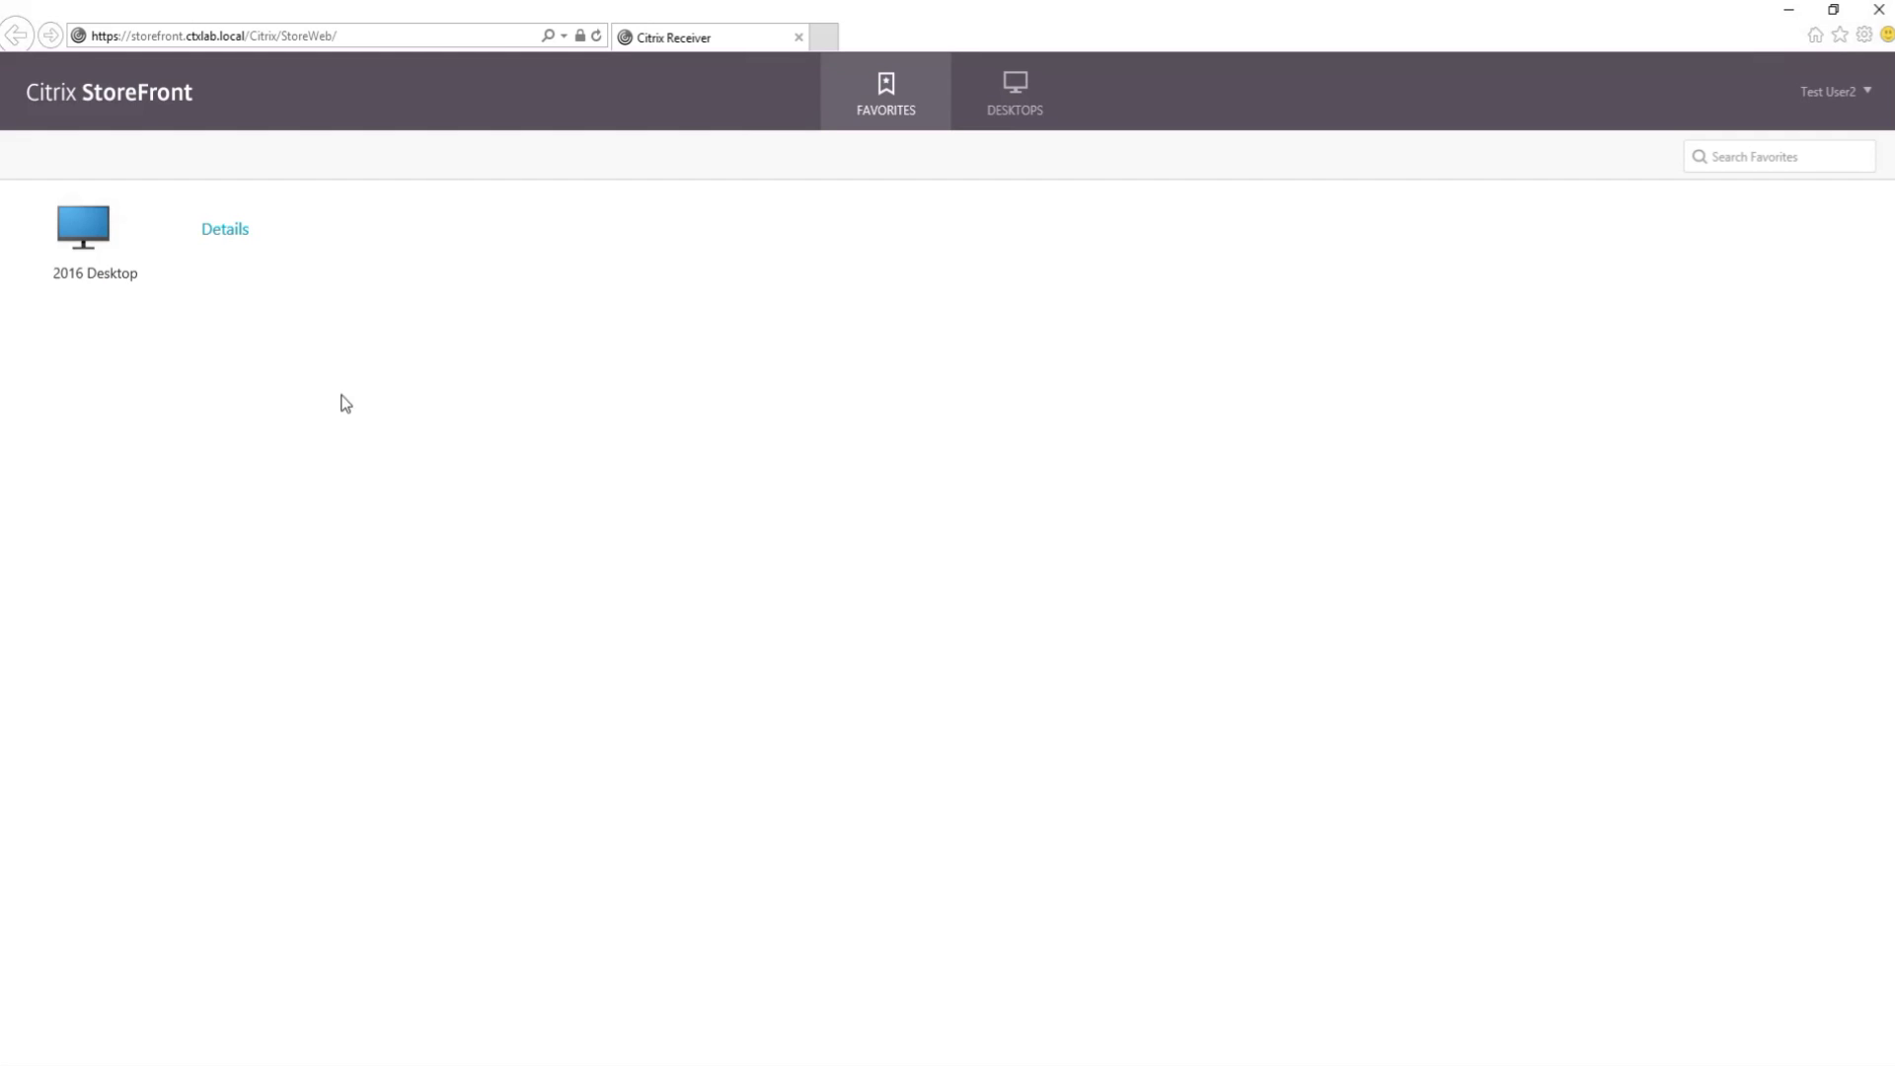
# Launch the 2016 Desktop from StoreFront Favorites.
pyautogui.click(84, 235)
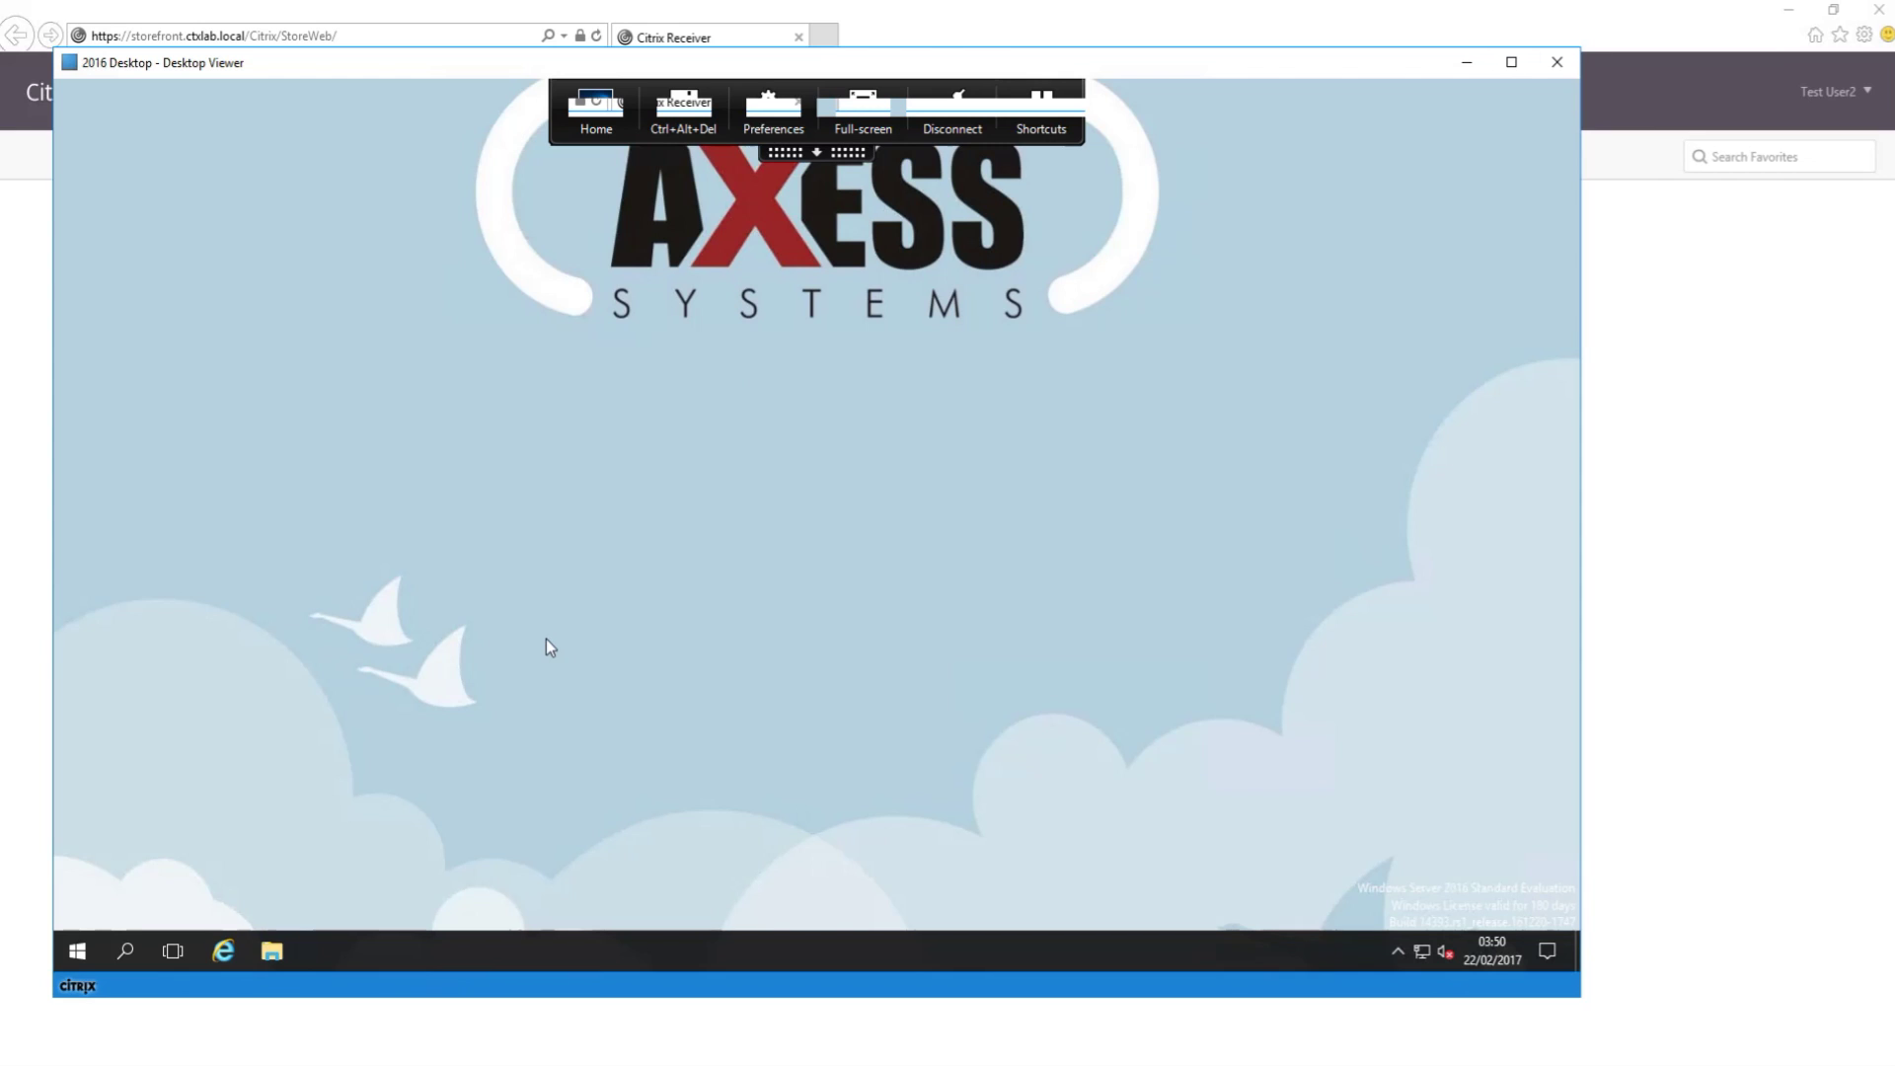
pyautogui.rightClick(86, 951)
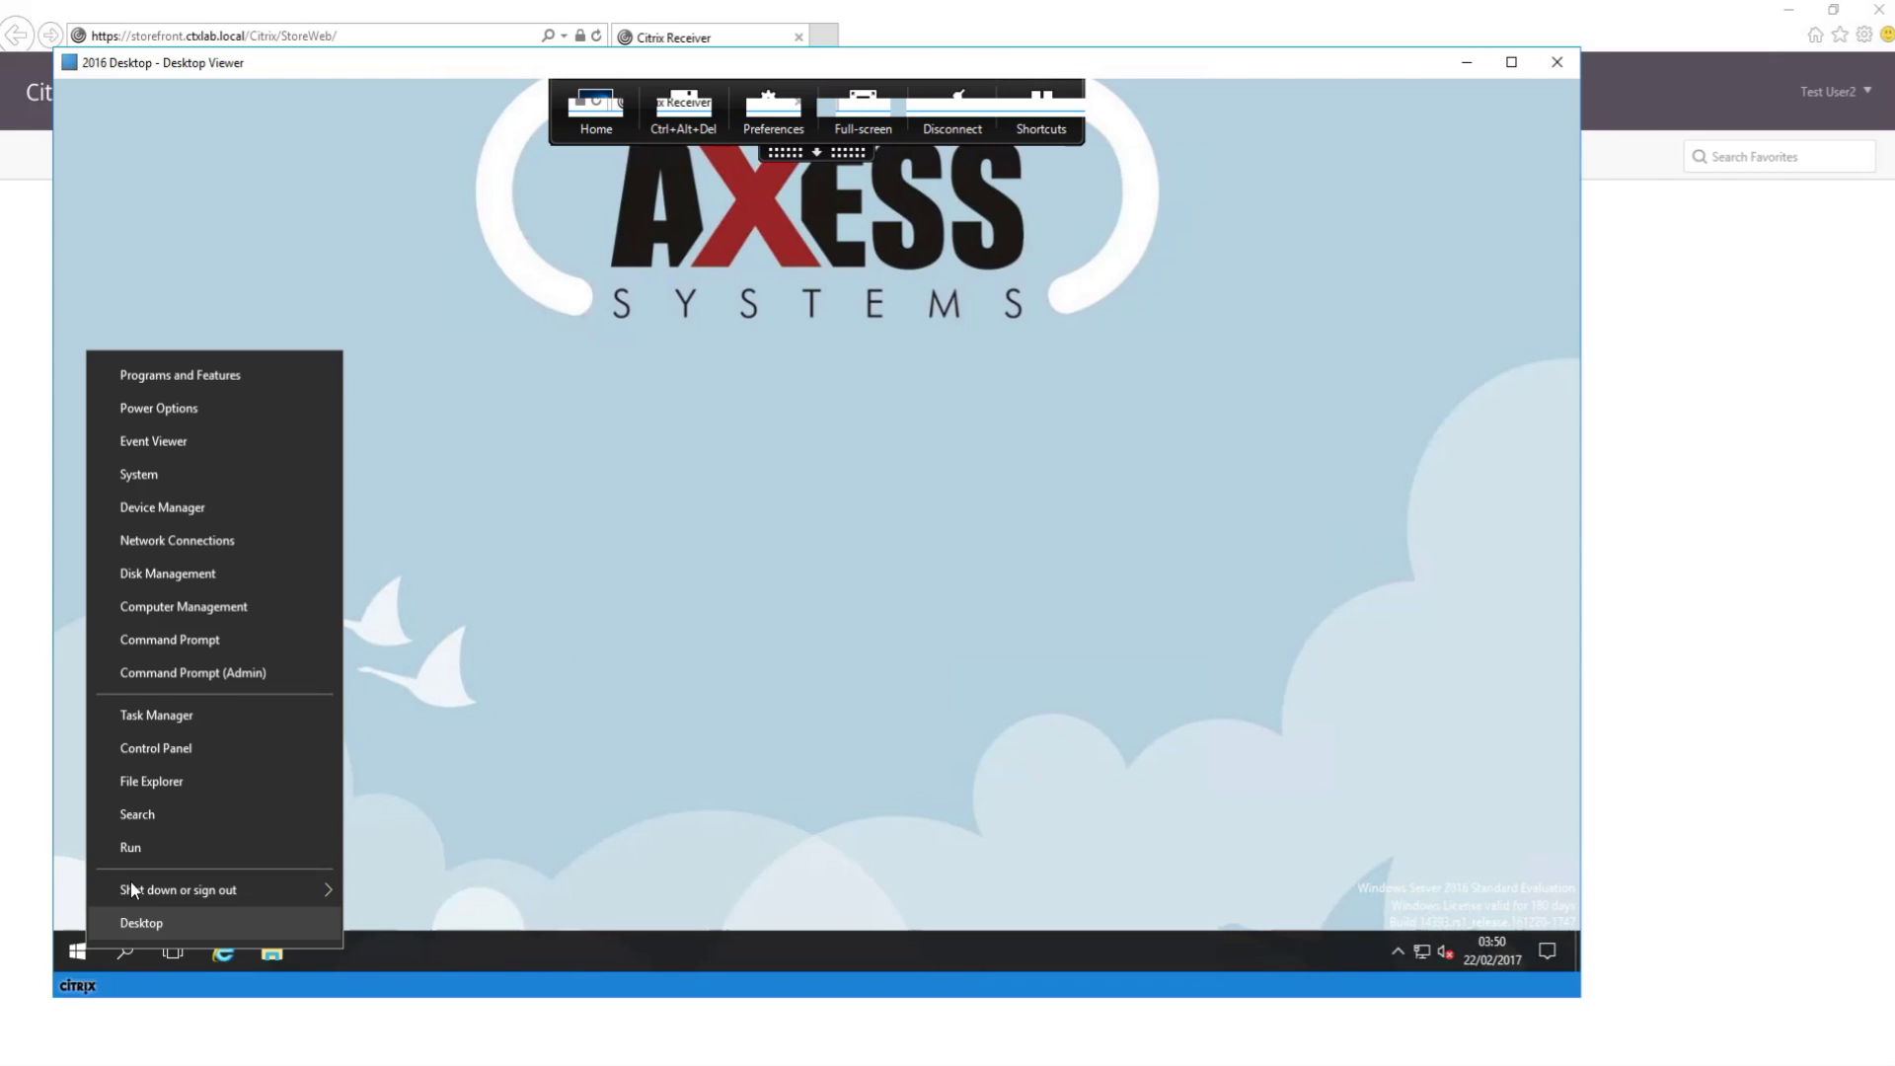
pyautogui.click(146, 856)
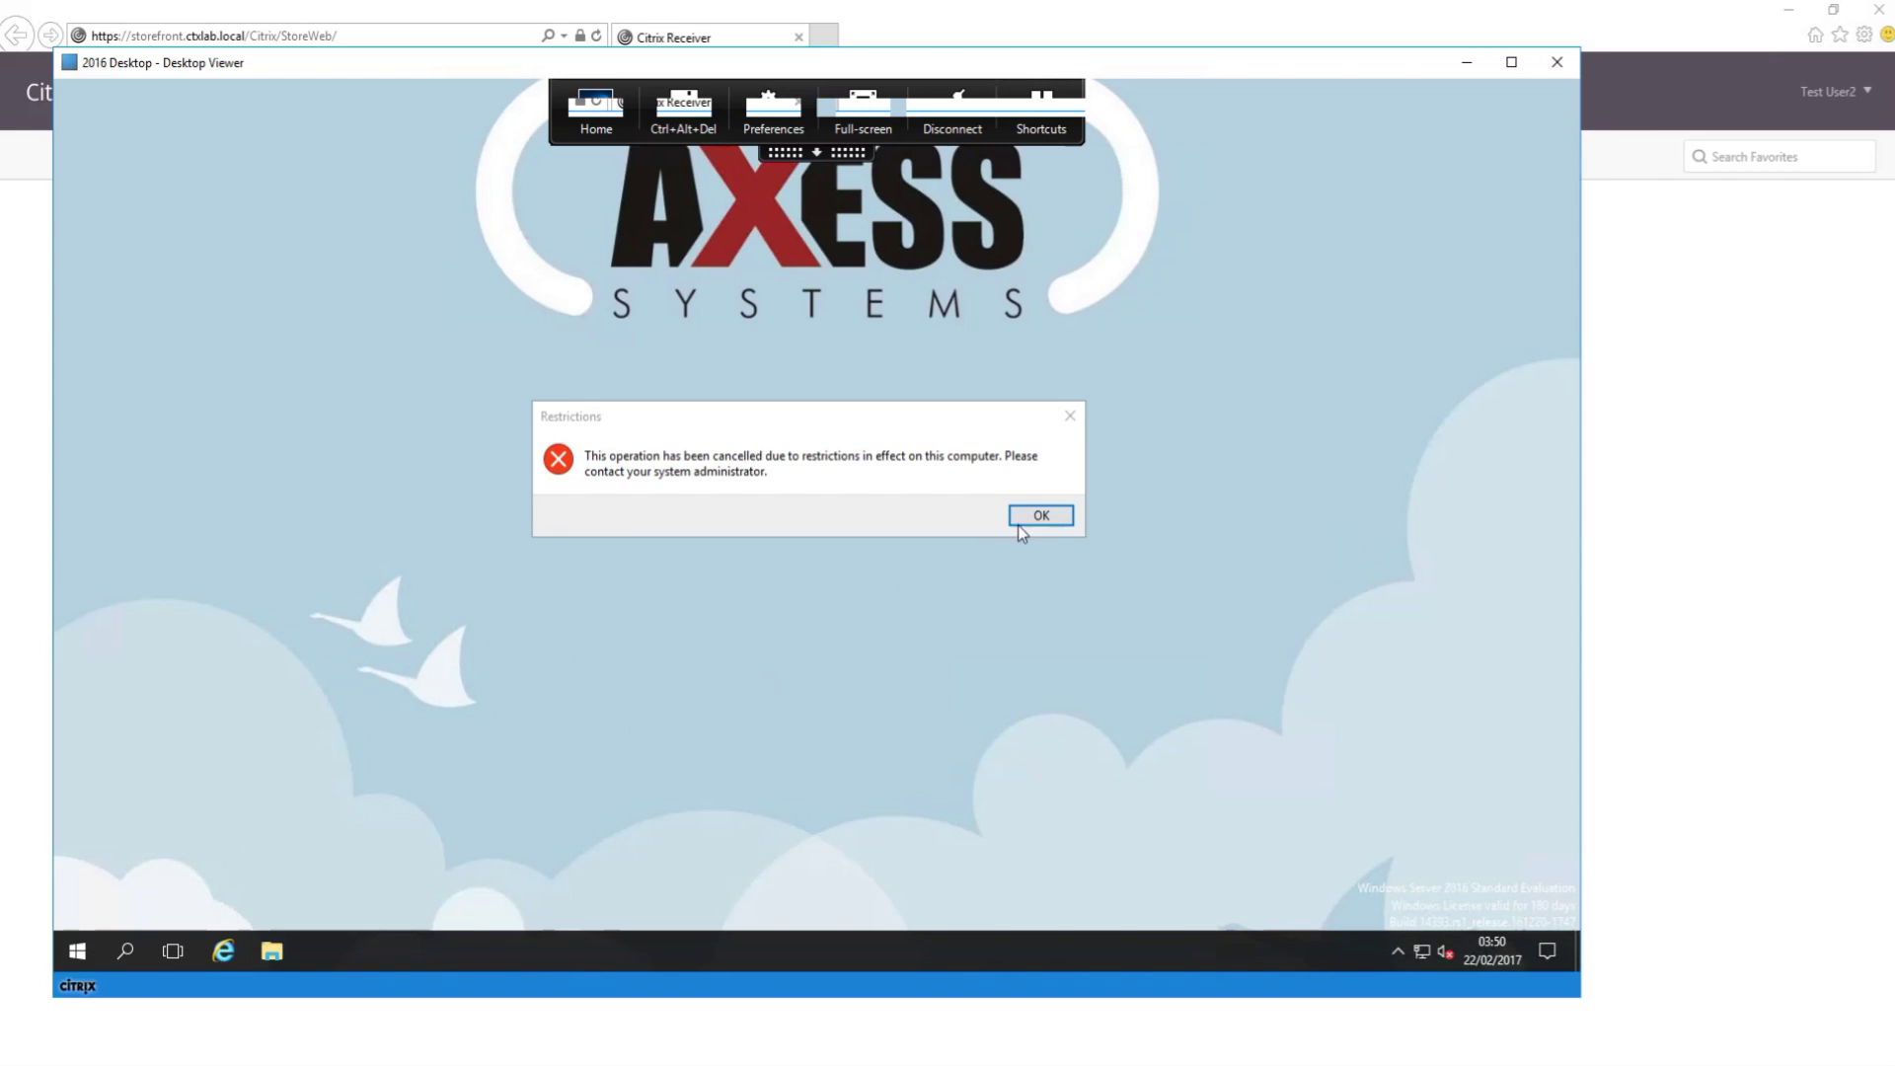
pyautogui.click(1041, 516)
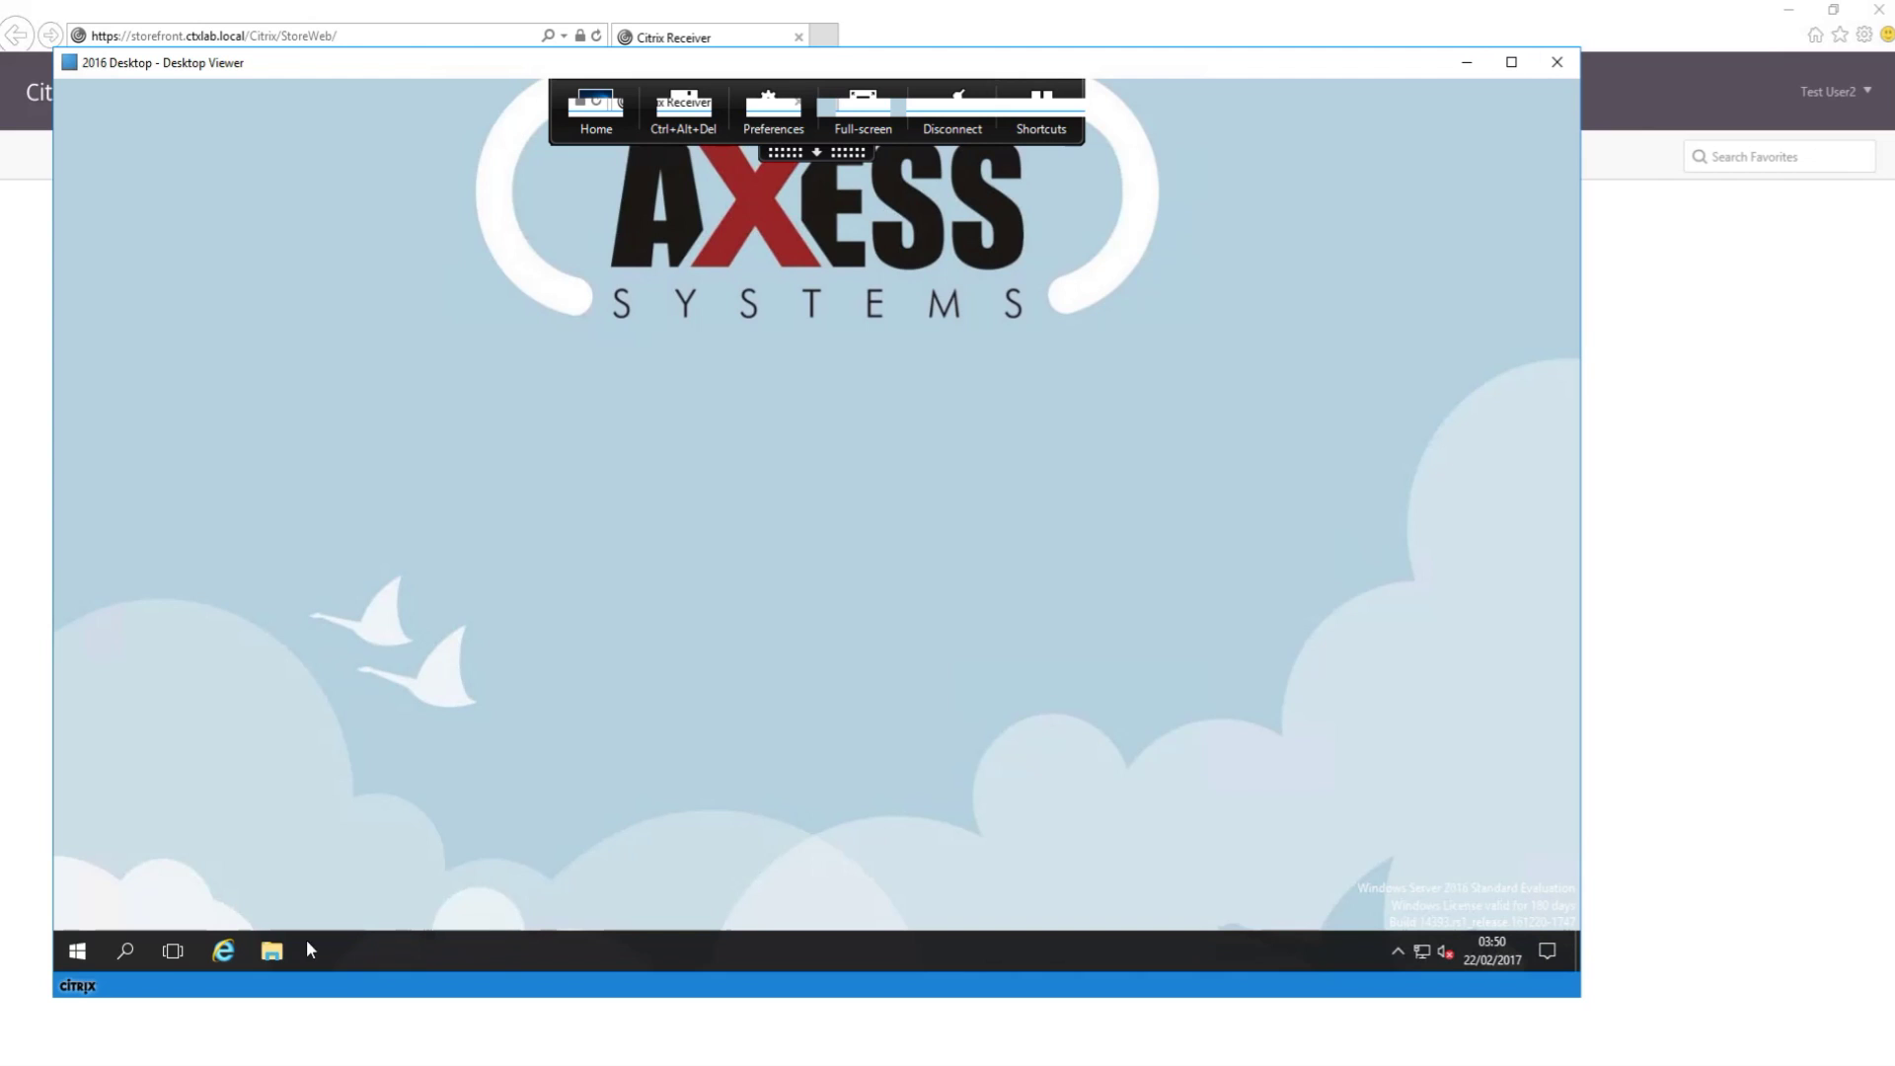
pyautogui.click(272, 950)
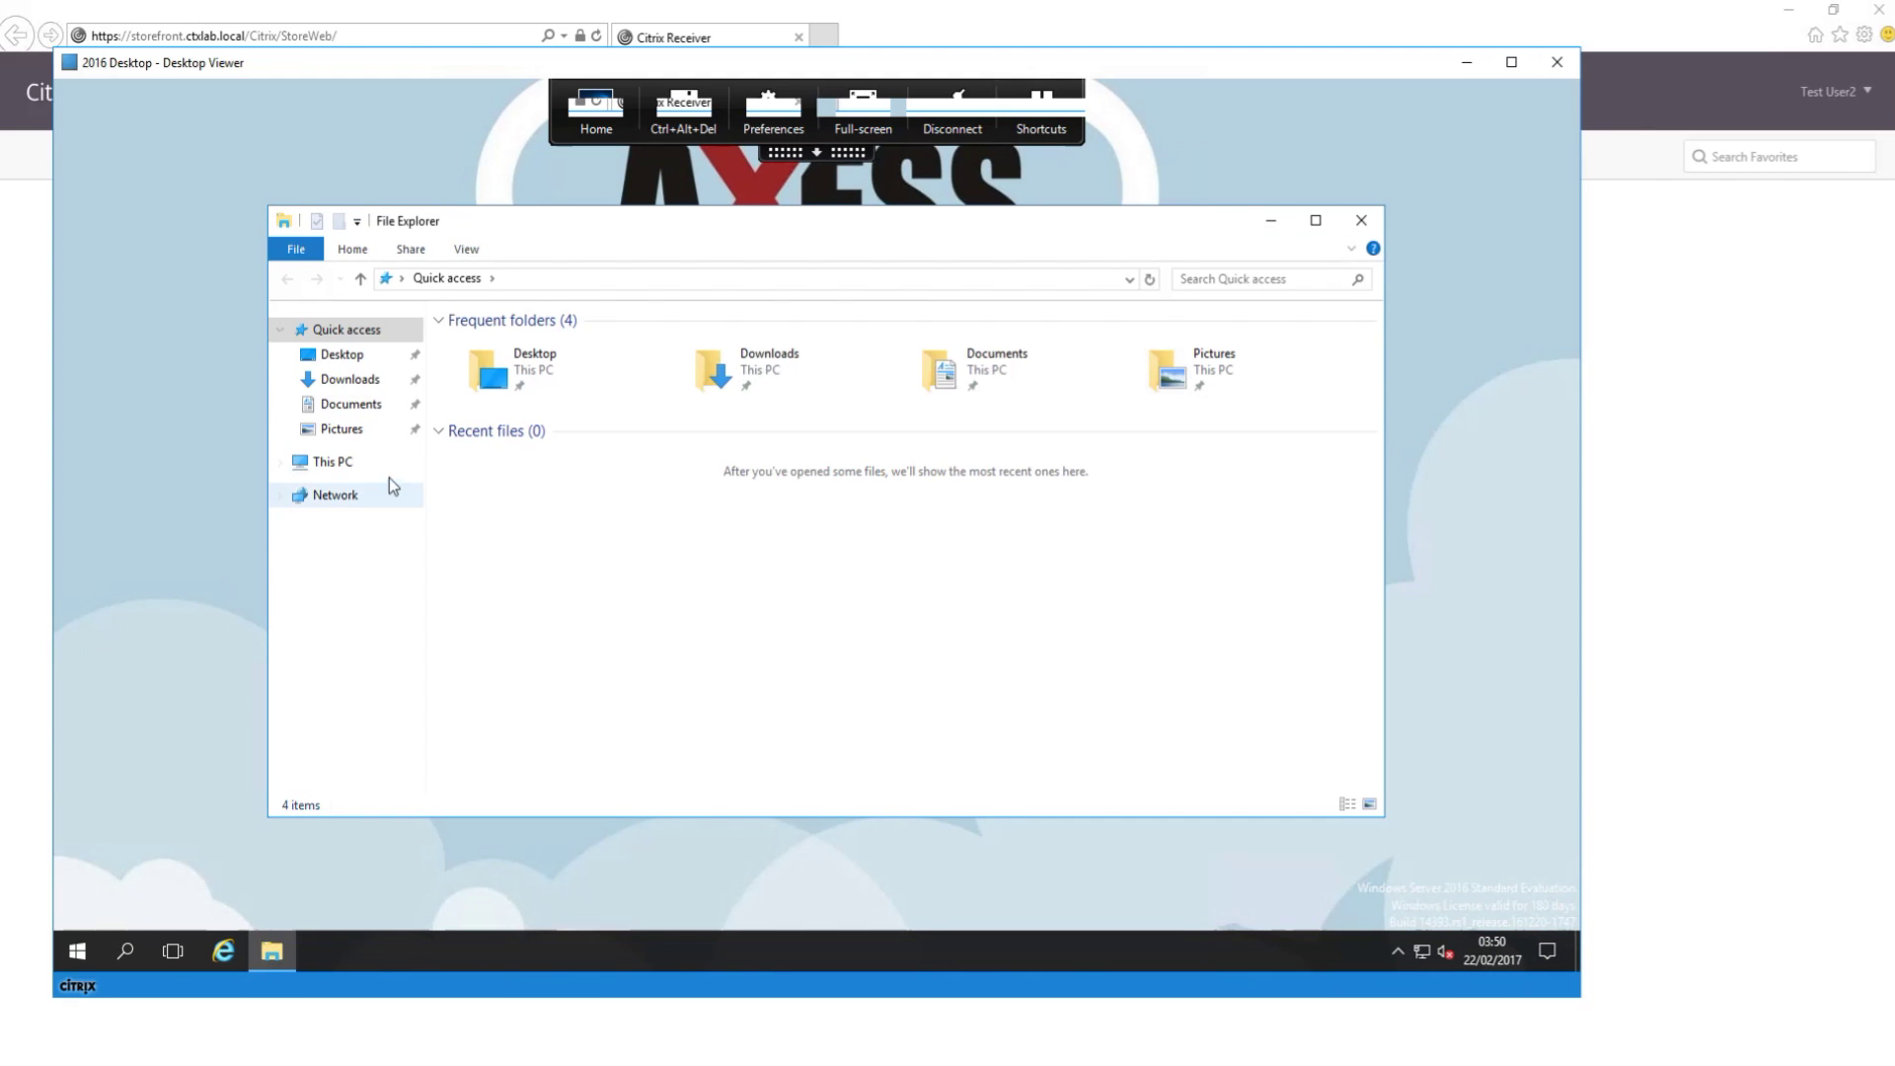
pyautogui.click(332, 462)
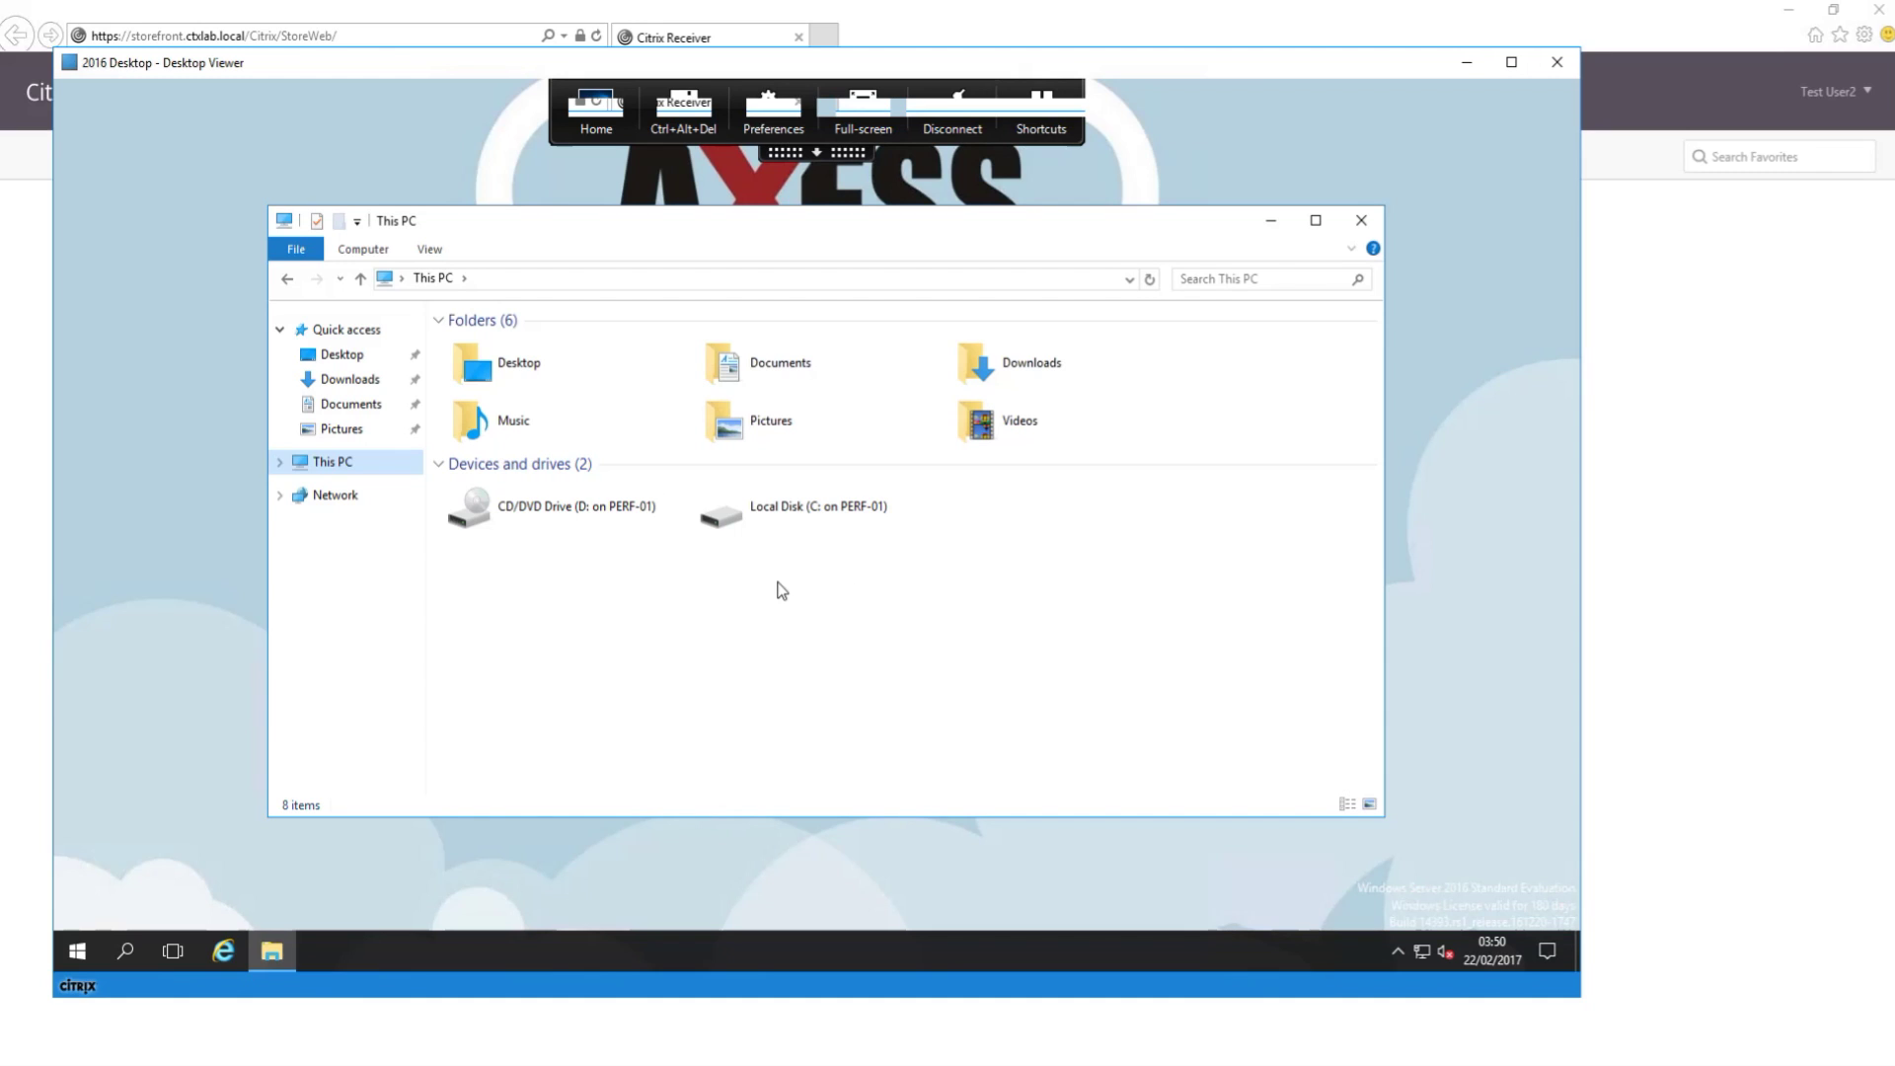
pyautogui.click(356, 387)
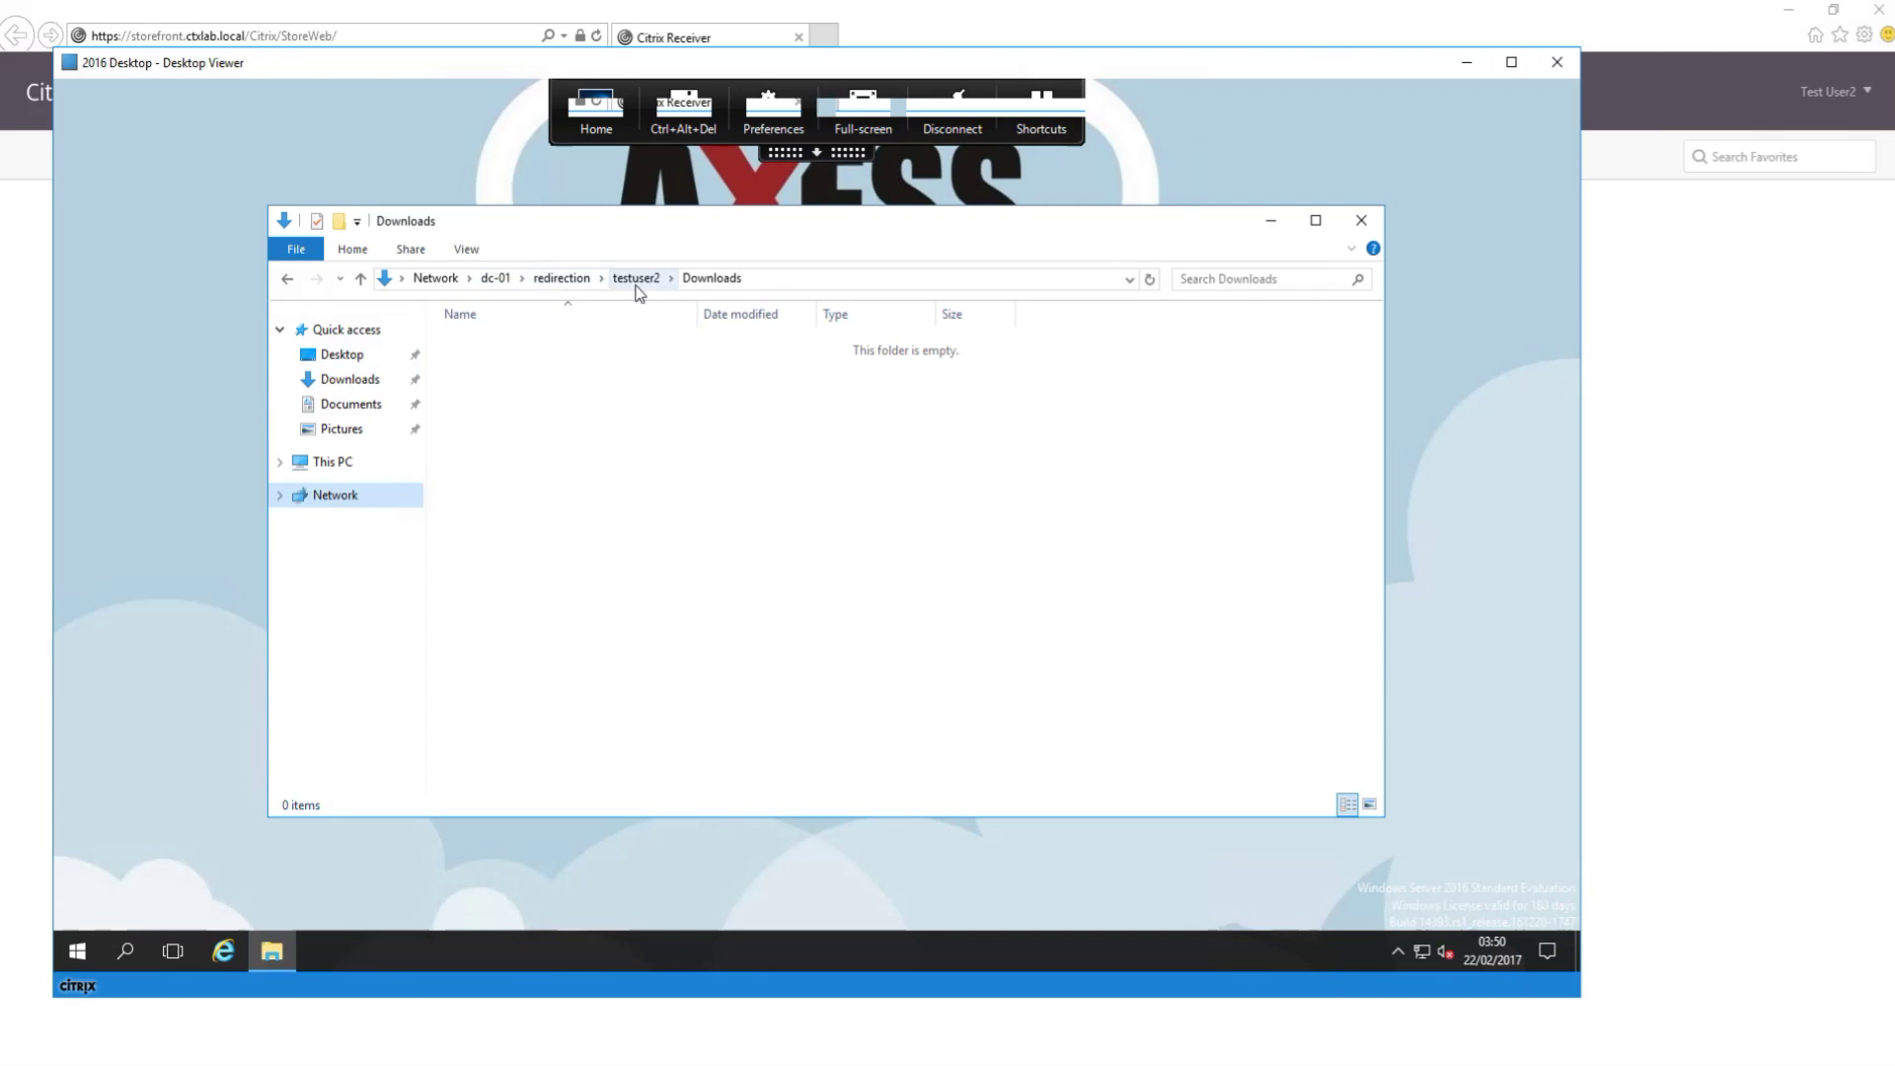
pyautogui.click(359, 412)
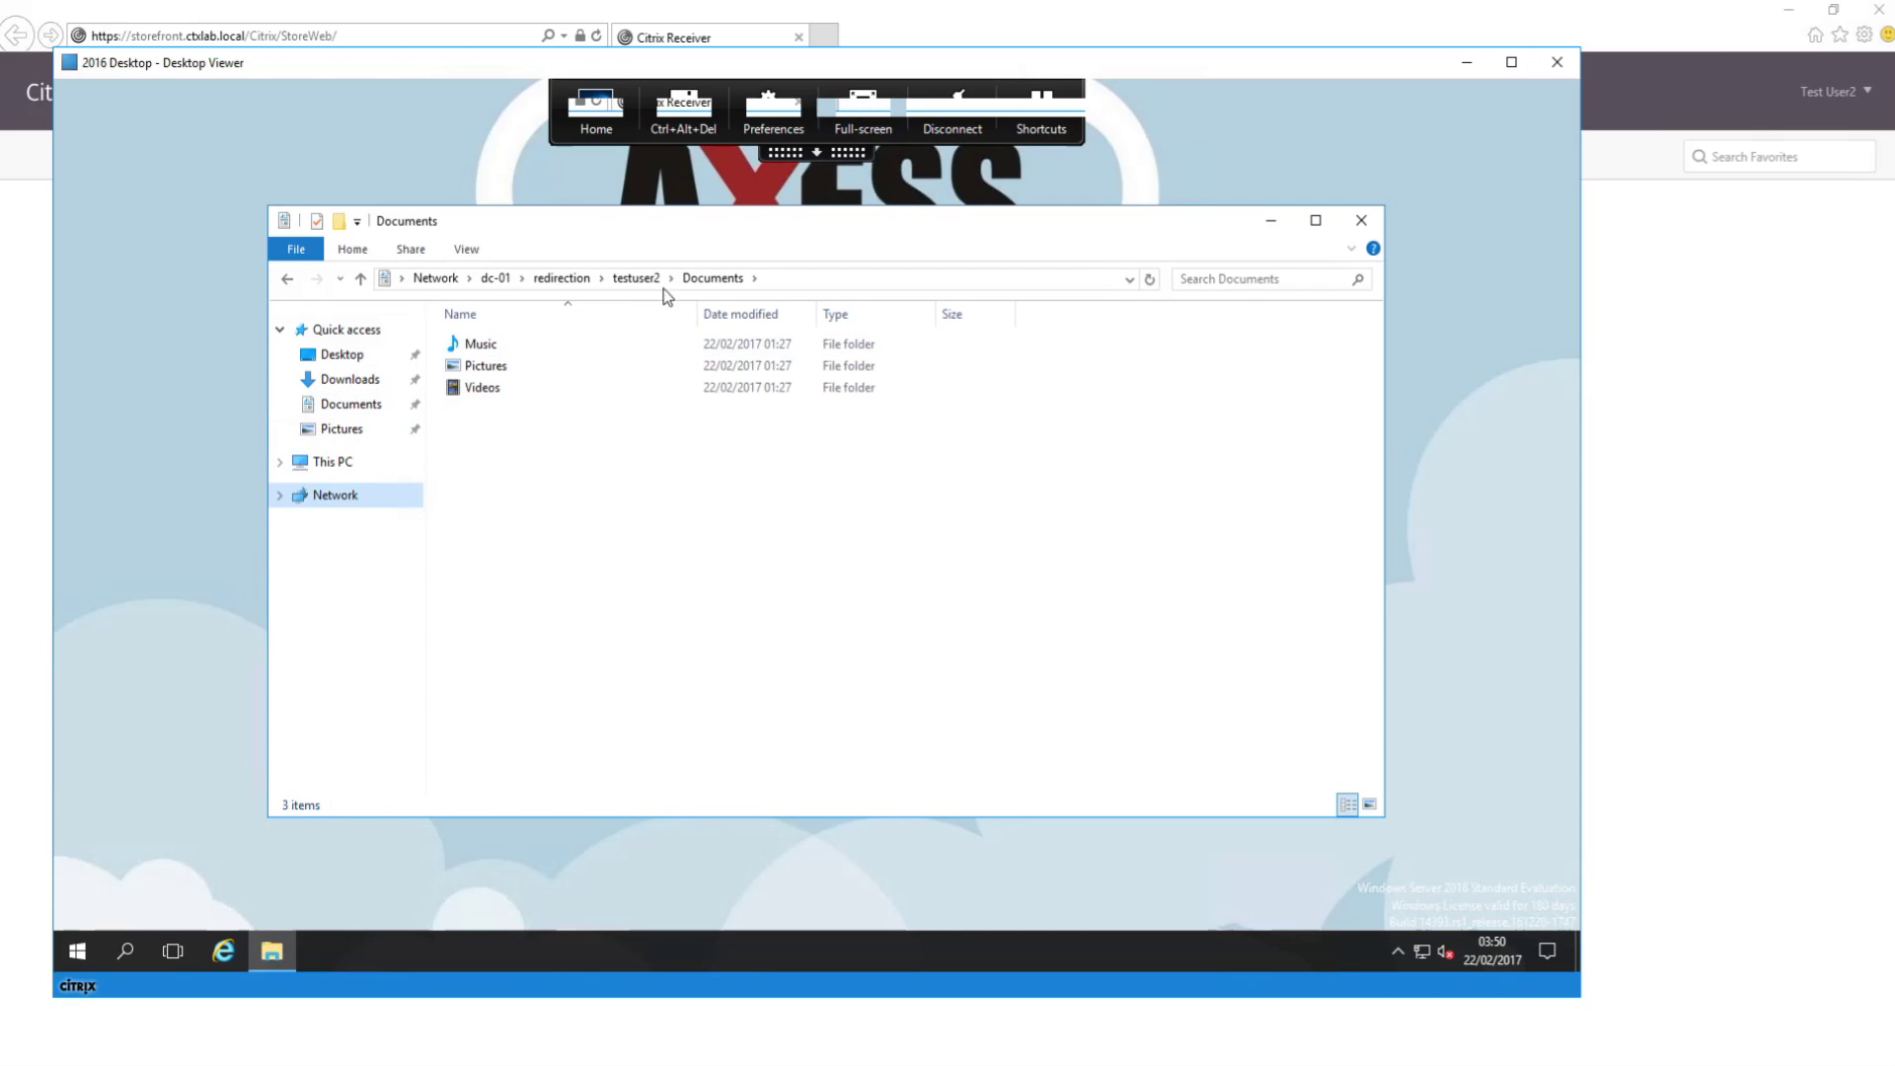
pyautogui.click(1359, 223)
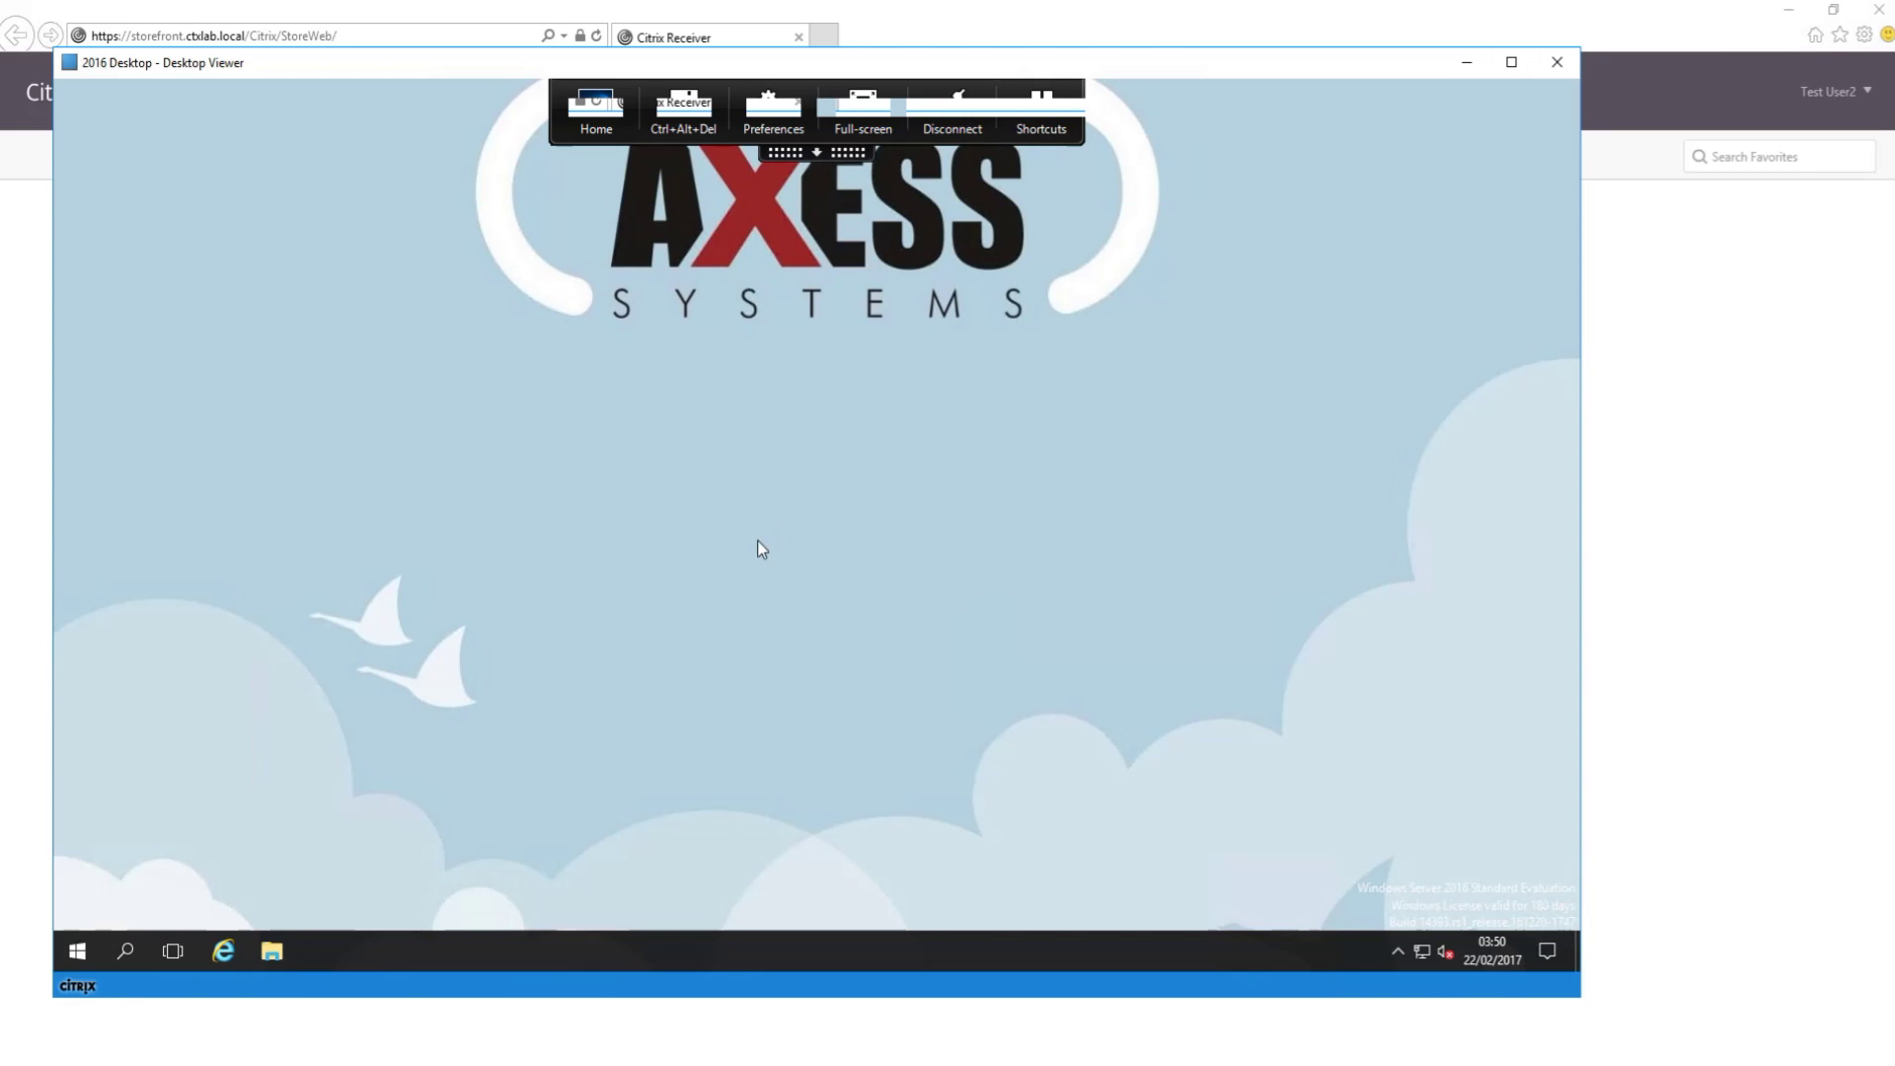
# Try opening Run from the Win+X menu and dismiss the restrictions error.
pyautogui.rightClick(87, 953)
pyautogui.click(148, 850)
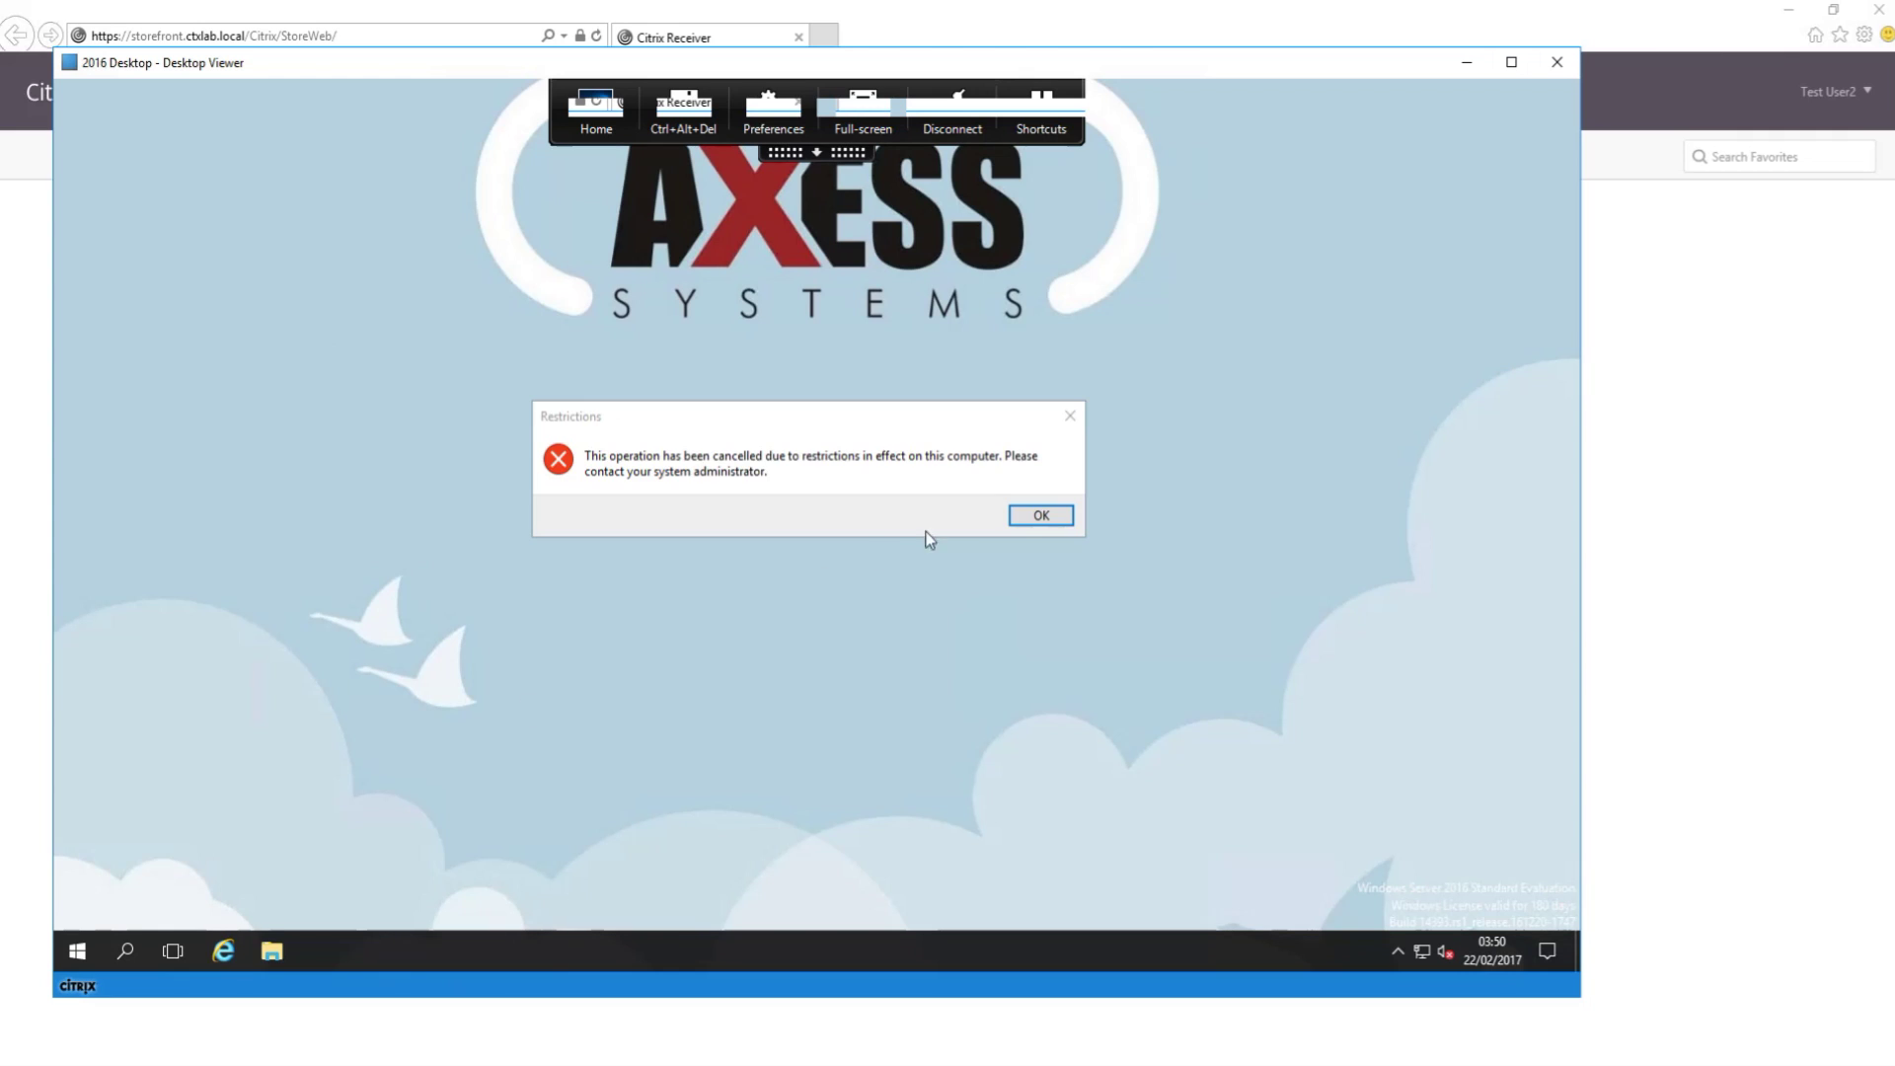
pyautogui.click(1015, 523)
# Create a cmd.exe desktop shortcut and launch it to confirm the command prompt is disabled.
pyautogui.rightClick(142, 312)
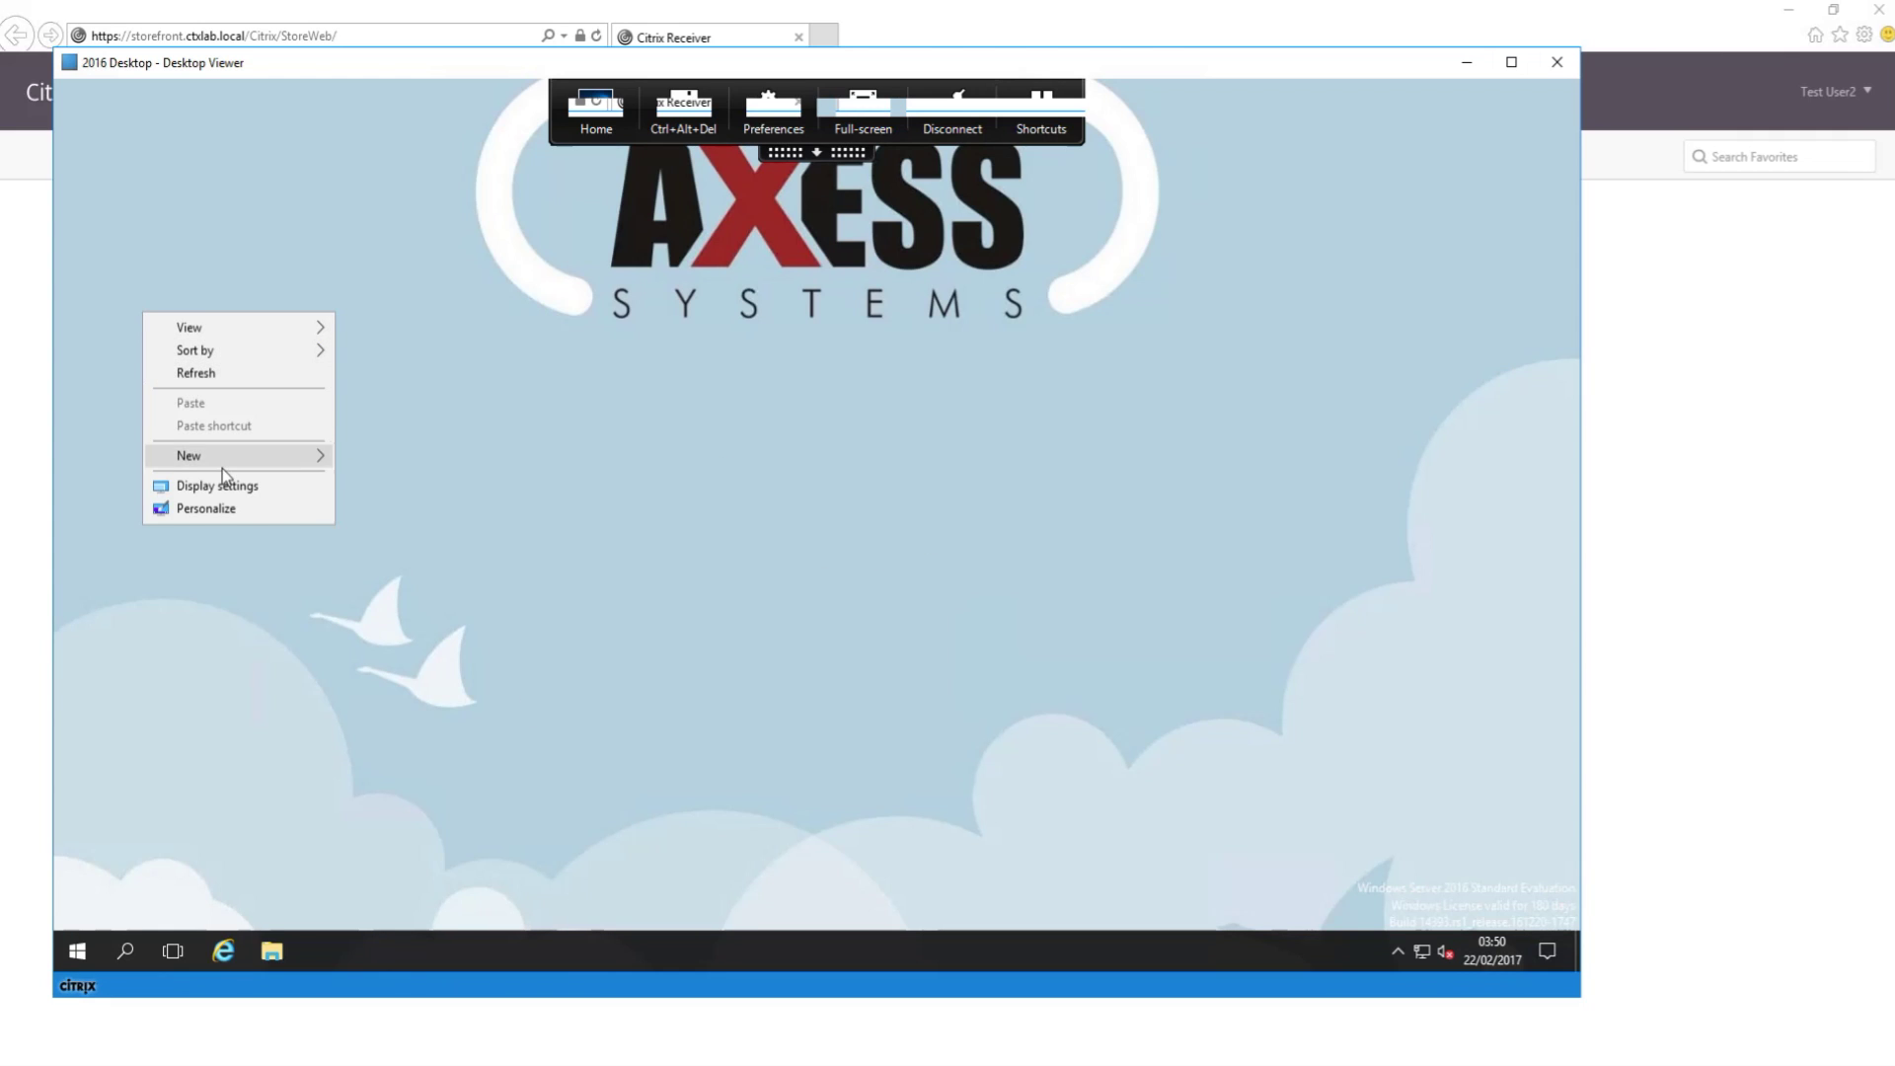
pyautogui.moveTo(217, 458)
pyautogui.click(415, 480)
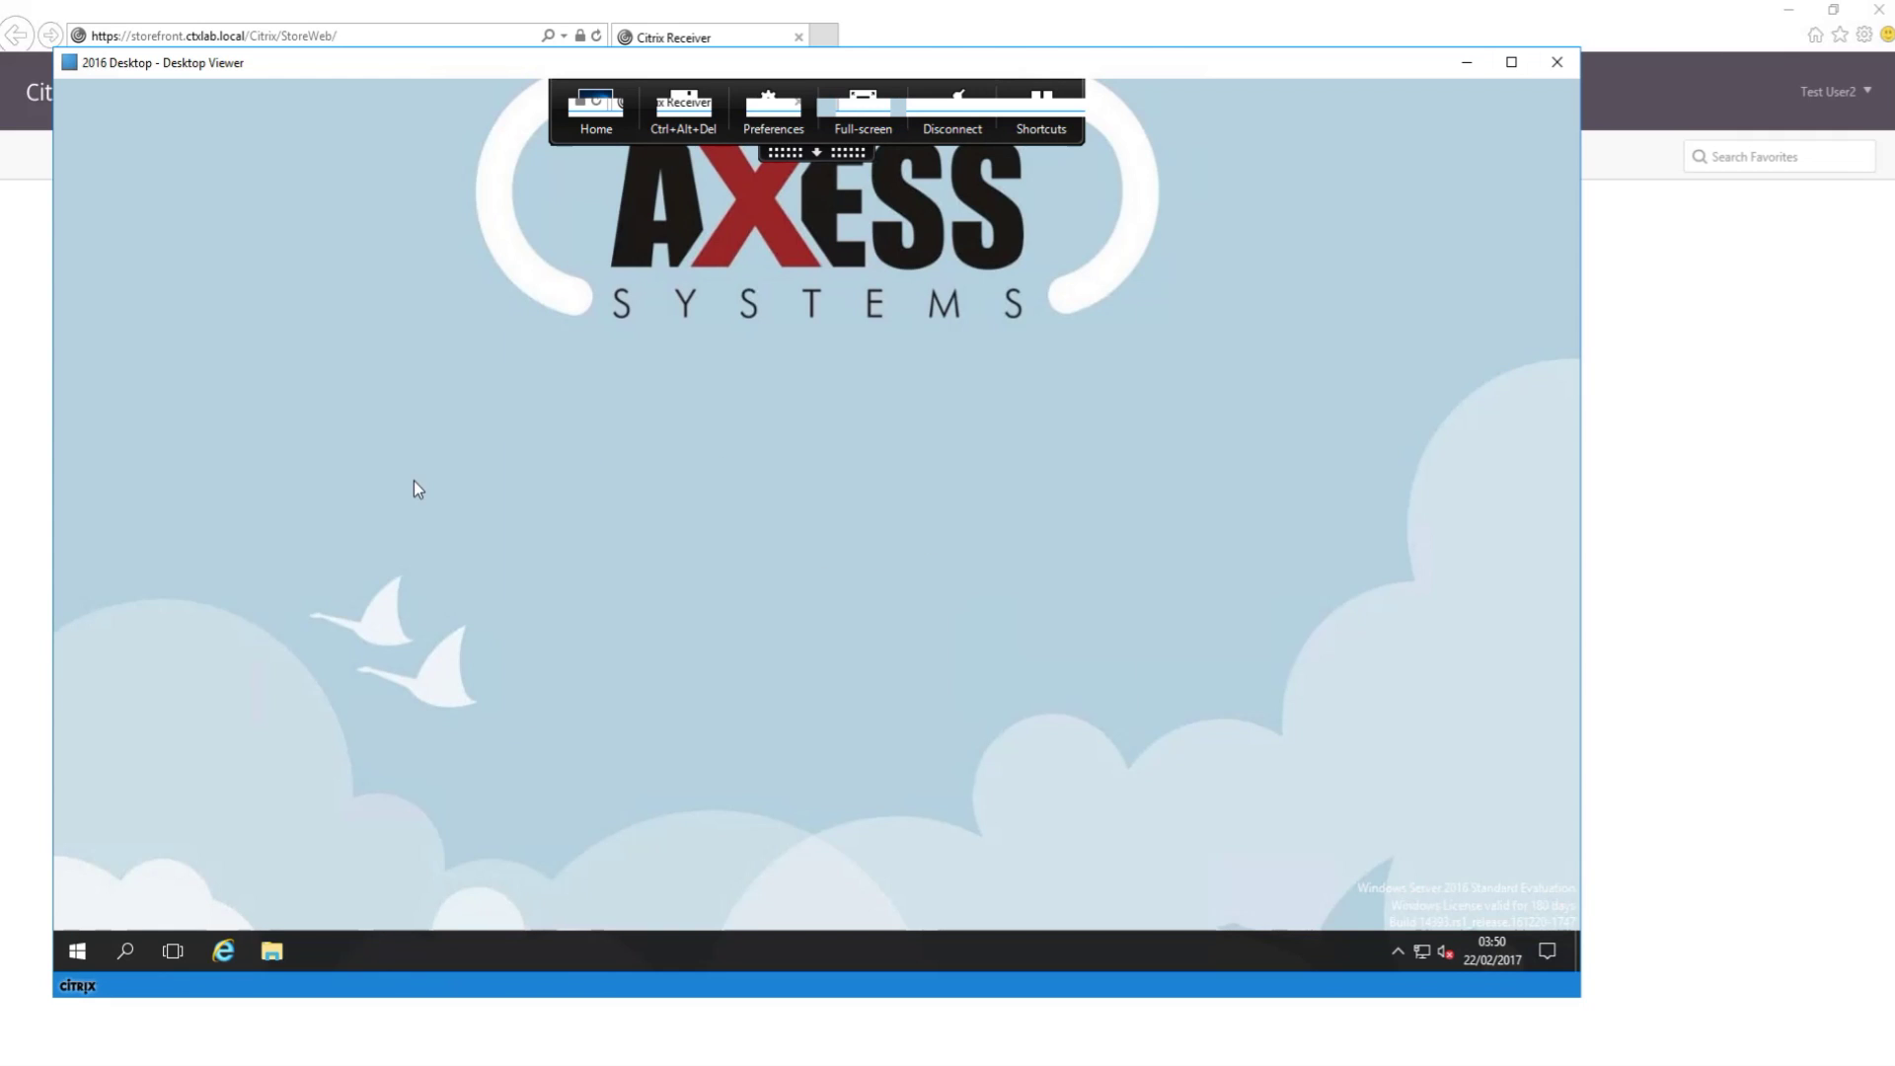
pyautogui.write('cmd.exe')
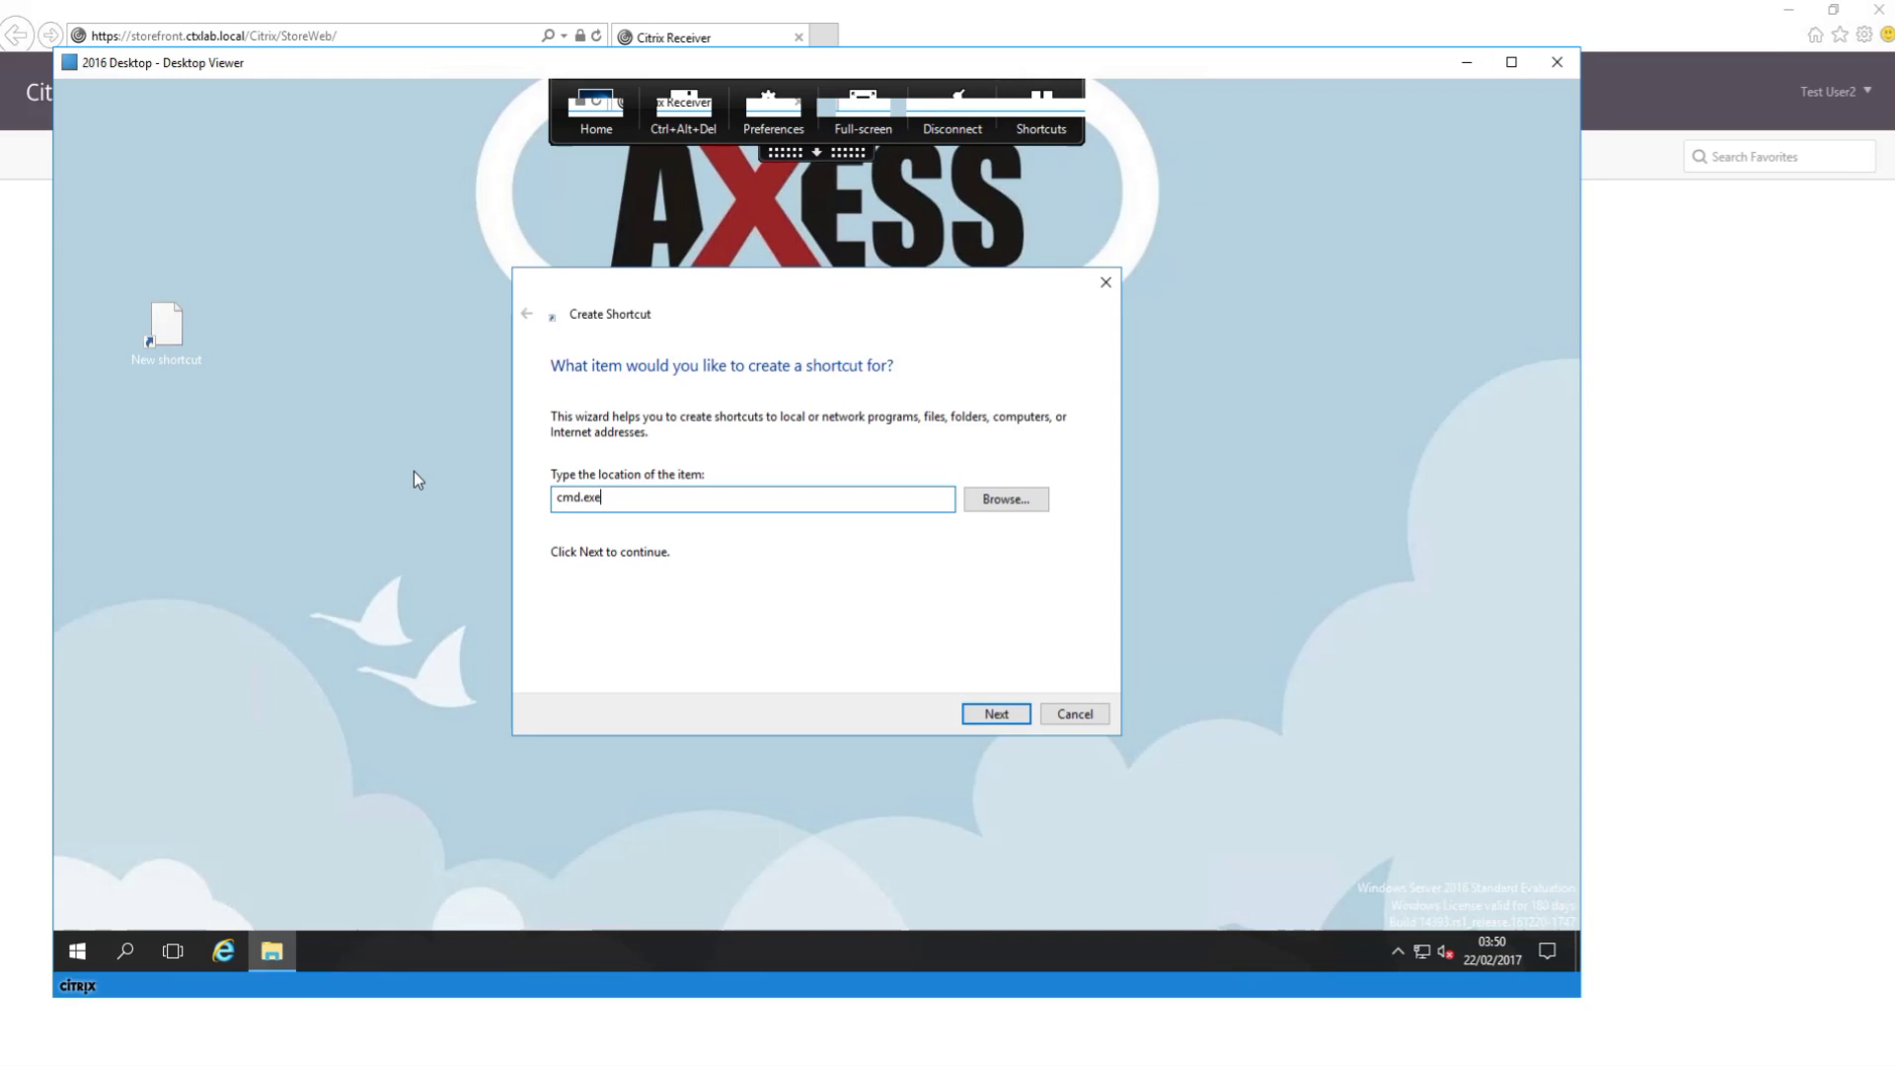
pyautogui.press('Return')
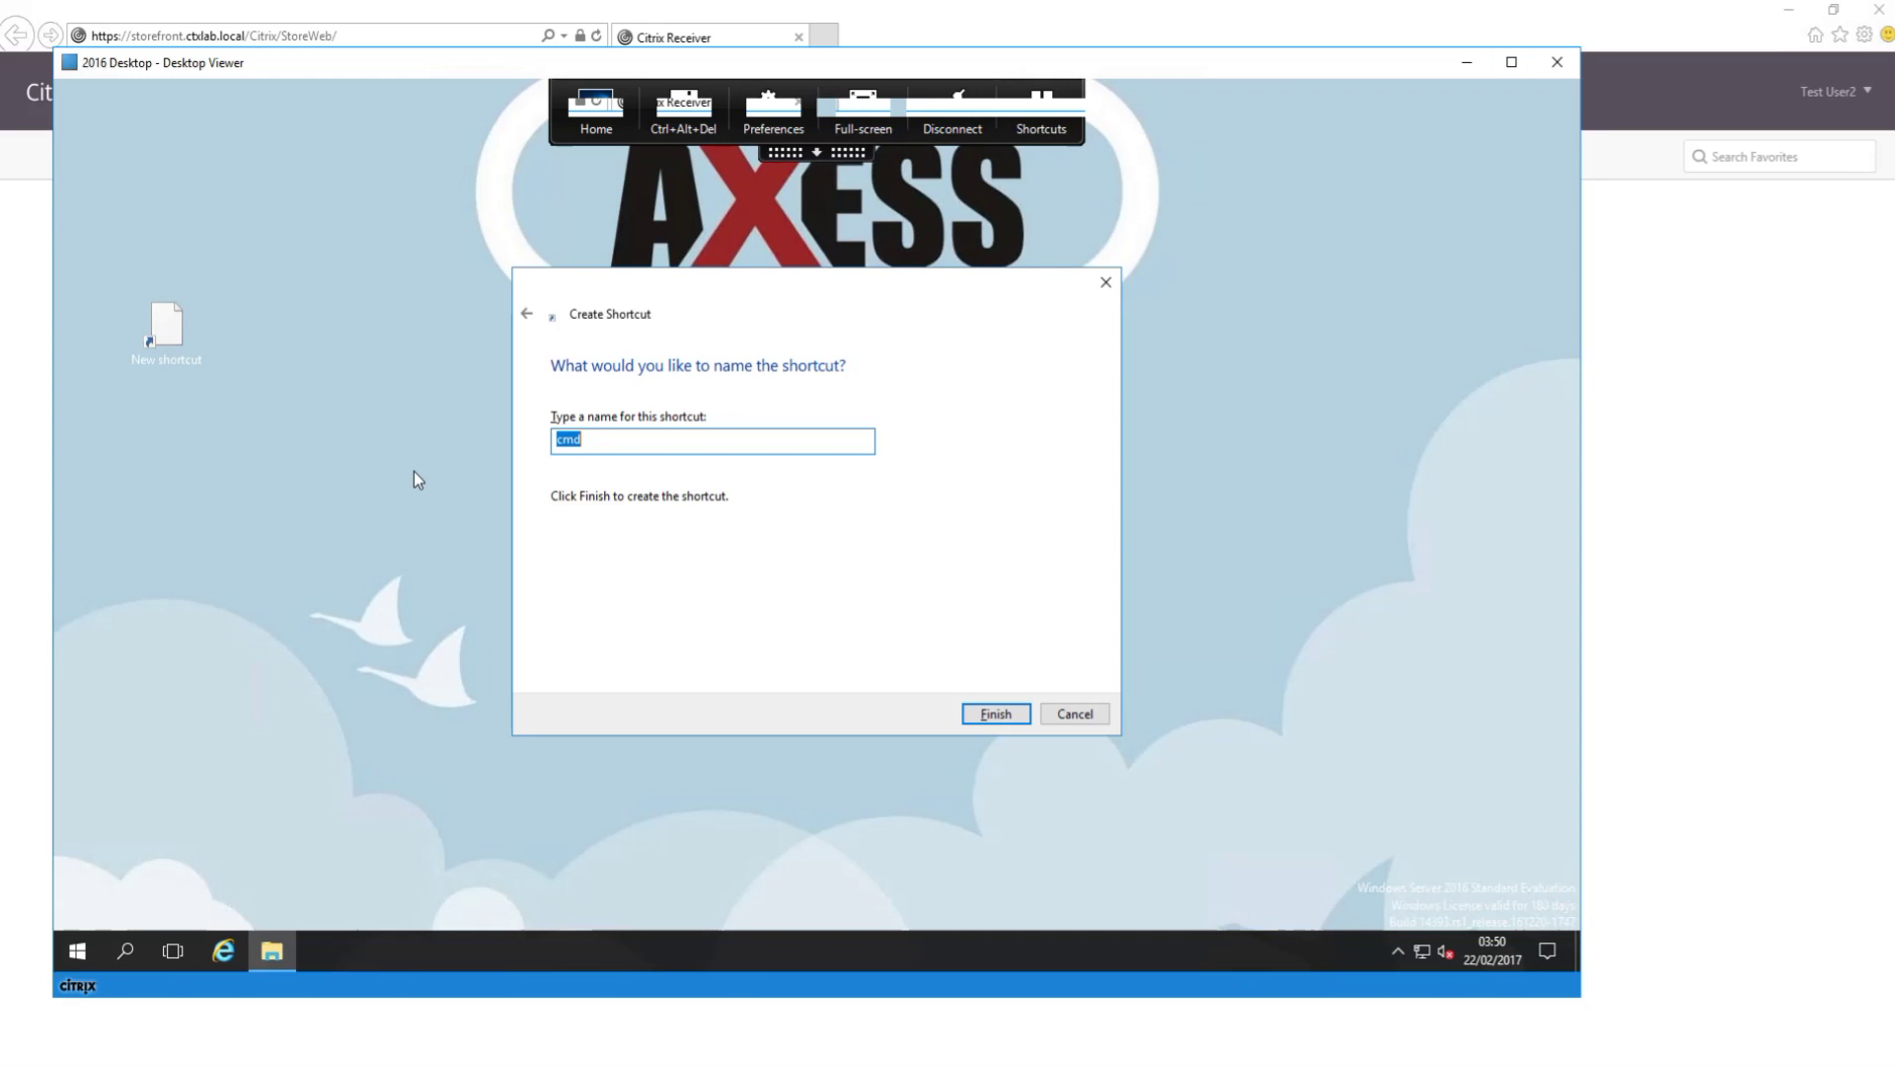
pyautogui.click(995, 713)
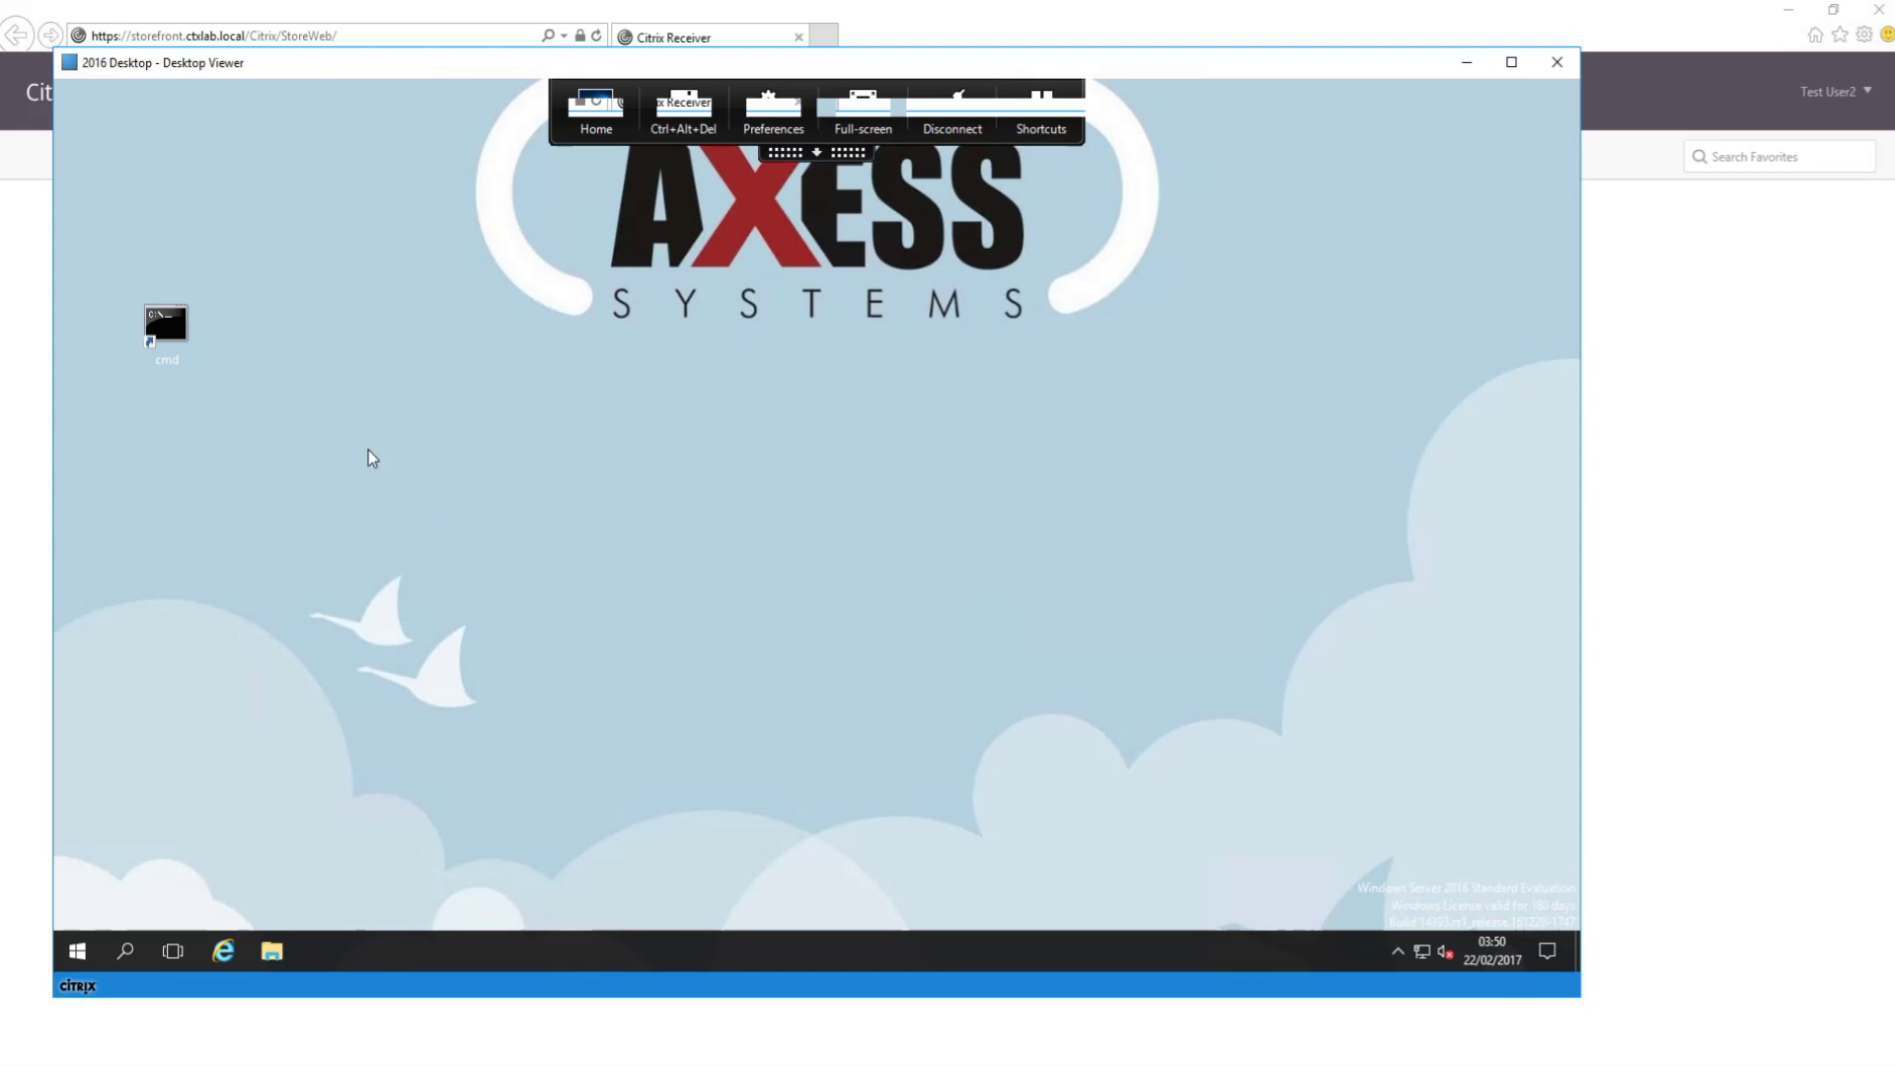
pyautogui.doubleClick(174, 338)
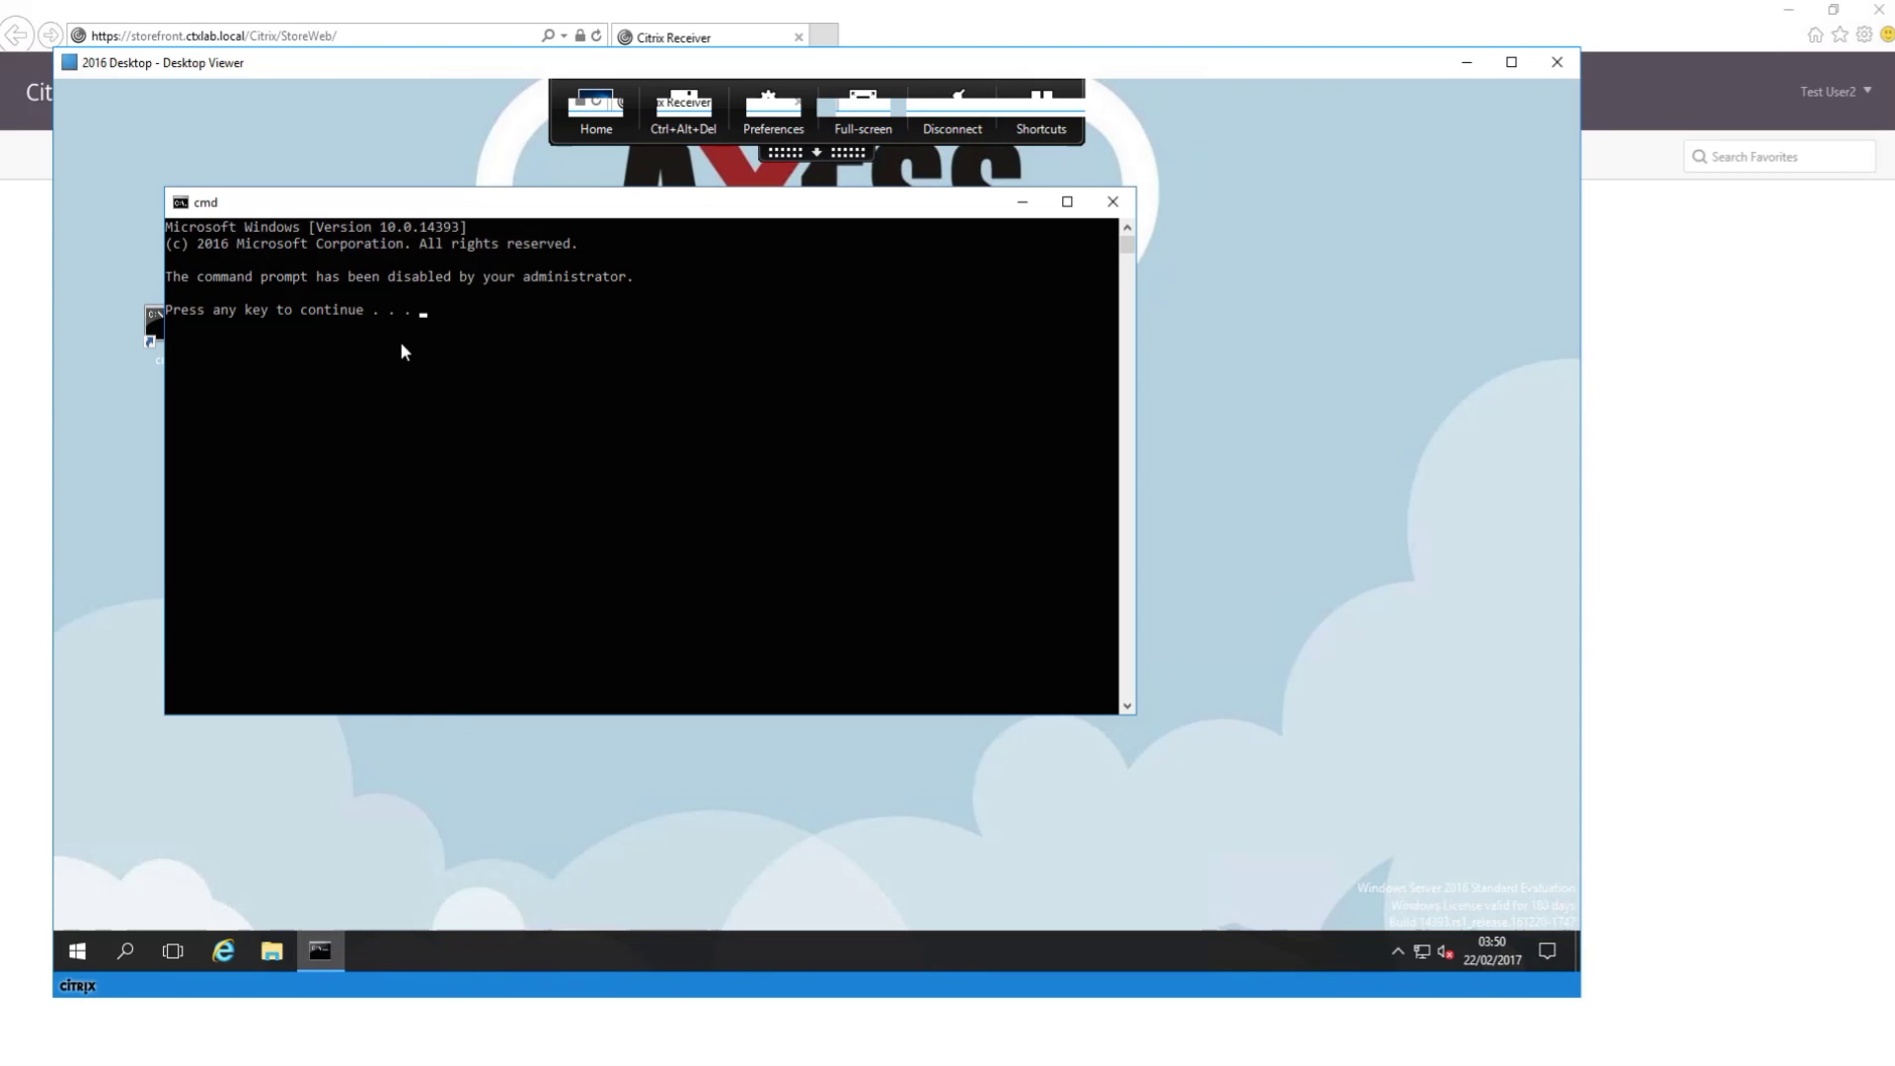